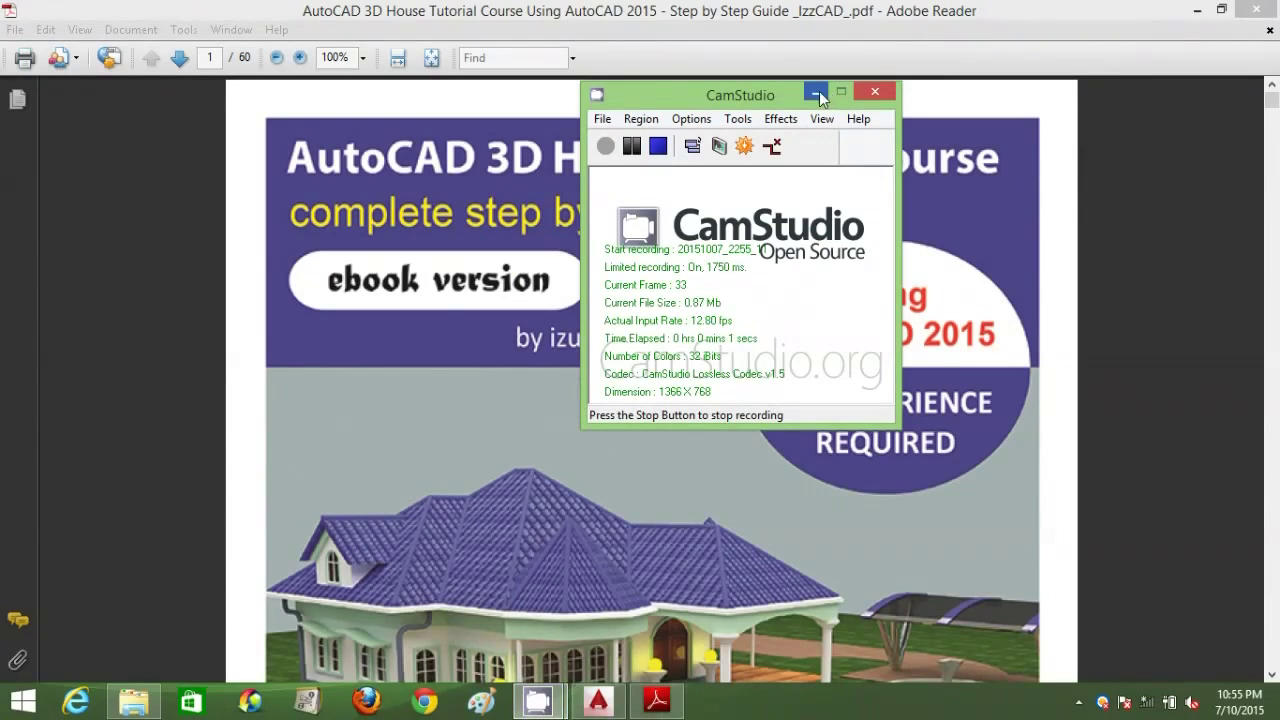
- Minimize the CamStudio recorder window so the ebook's cover page shows in Adobe Reader
{"action": "left_click", "coordinate": [816, 93]}
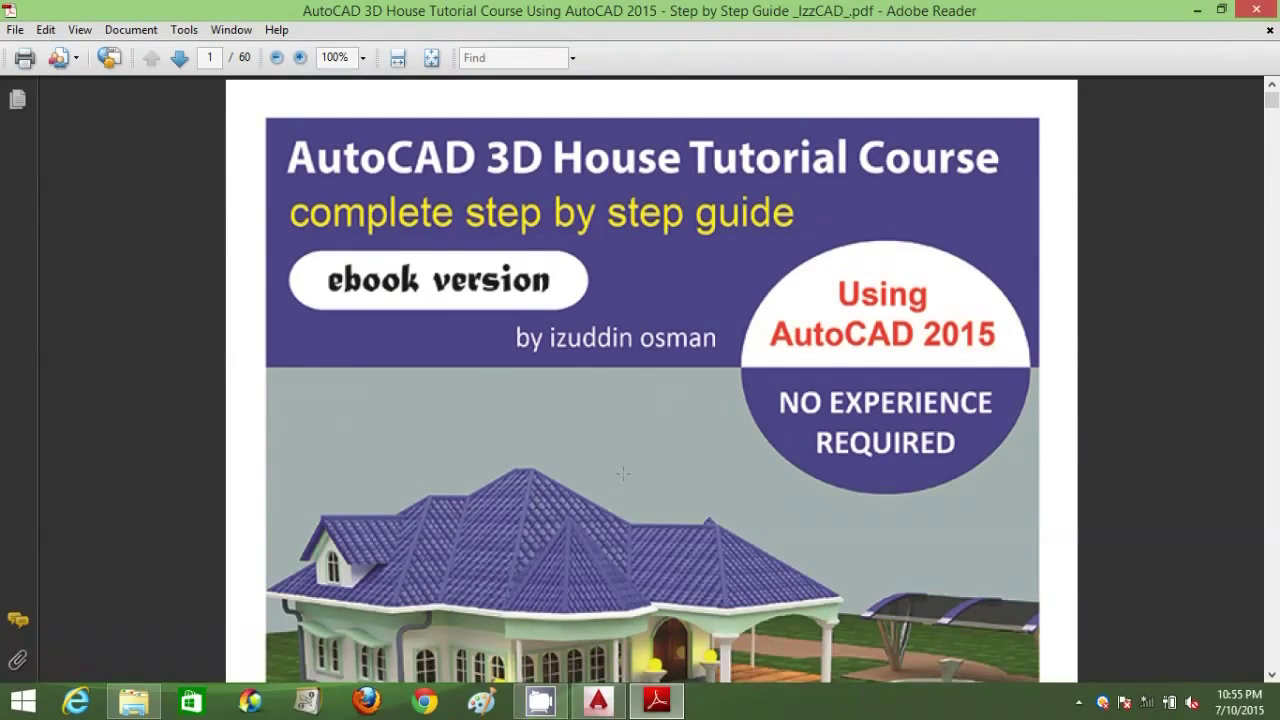
- Browse the ebook folder's files, then open The_Blue_Roof_Top_House1 render in Photo Viewer
{"action": "left_click", "coordinate": [133, 700]}
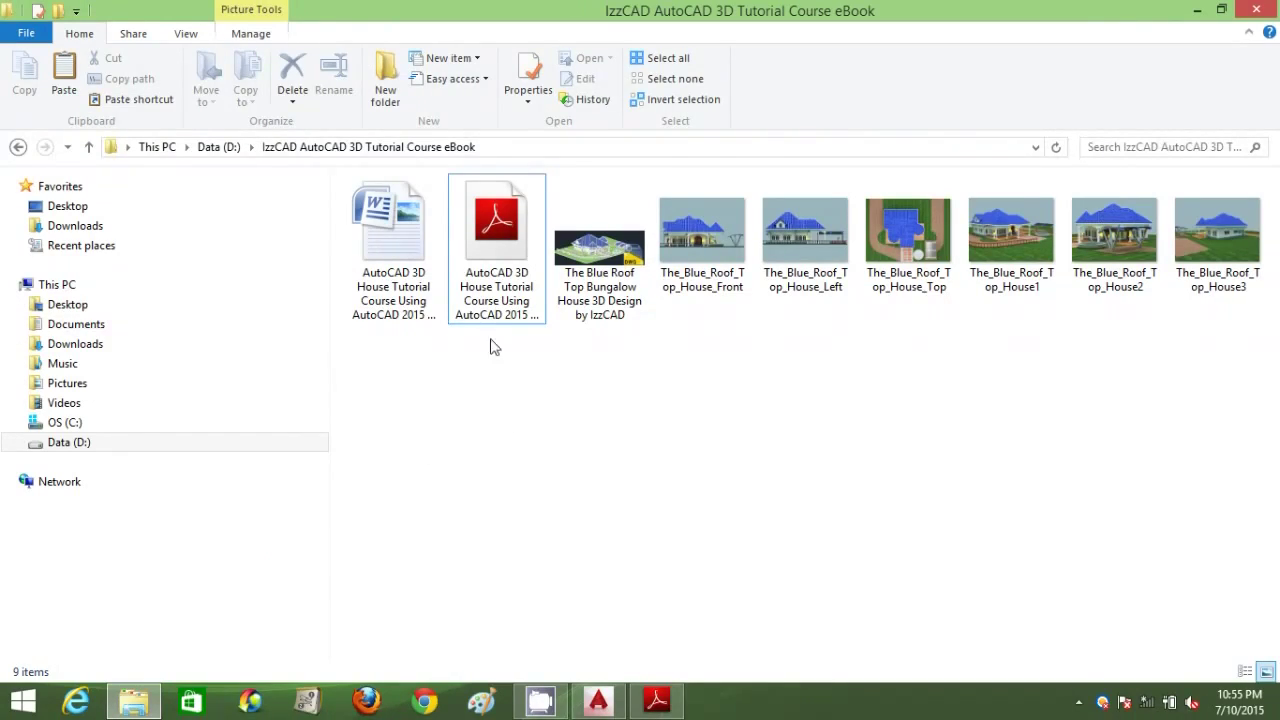
{"action": "left_click_drag", "start_coordinate": [745, 425], "coordinate": [404, 192]}
{"action": "left_click", "coordinate": [428, 258]}
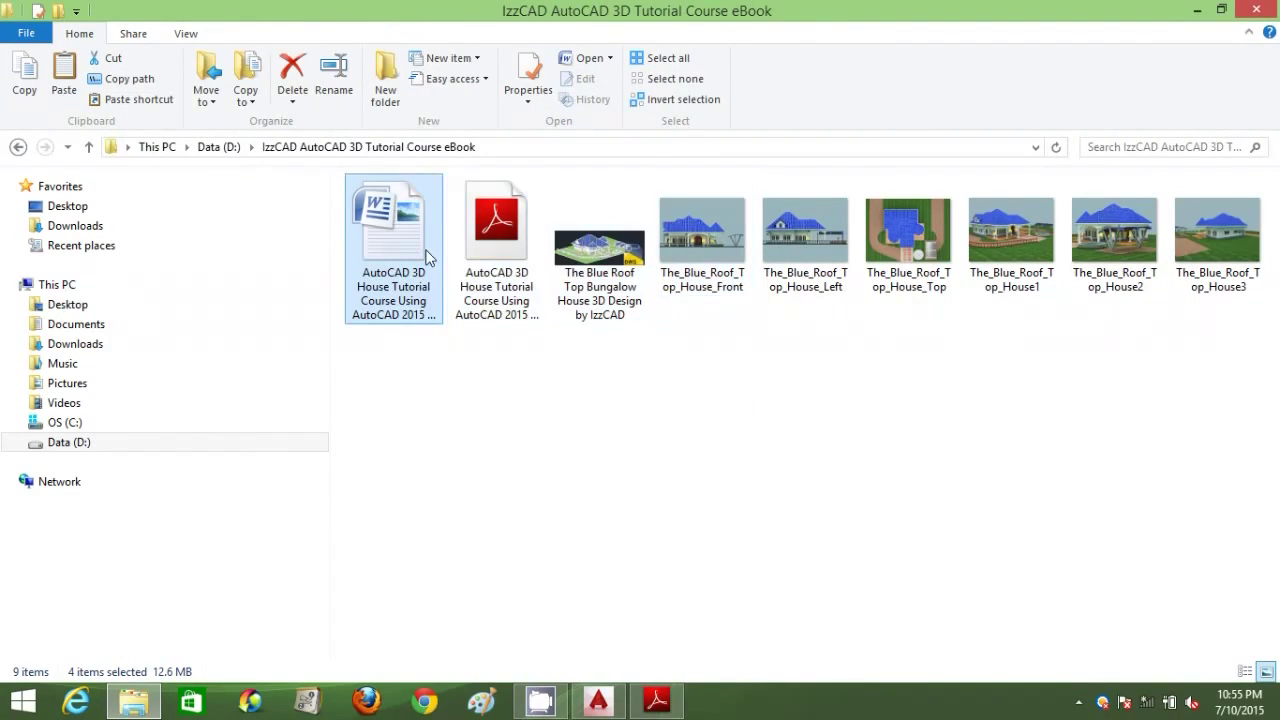
{"action": "left_click", "coordinate": [497, 240]}
{"action": "left_click", "coordinate": [600, 250]}
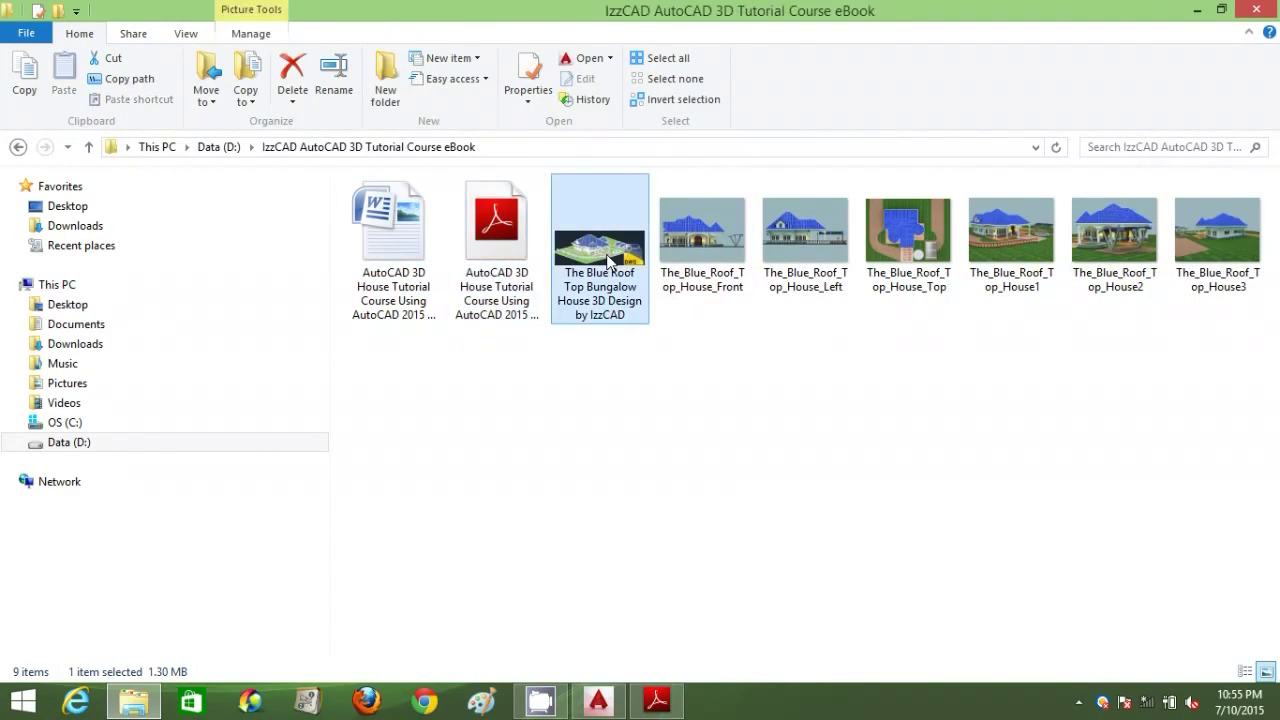
{"action": "left_click", "coordinate": [708, 260]}
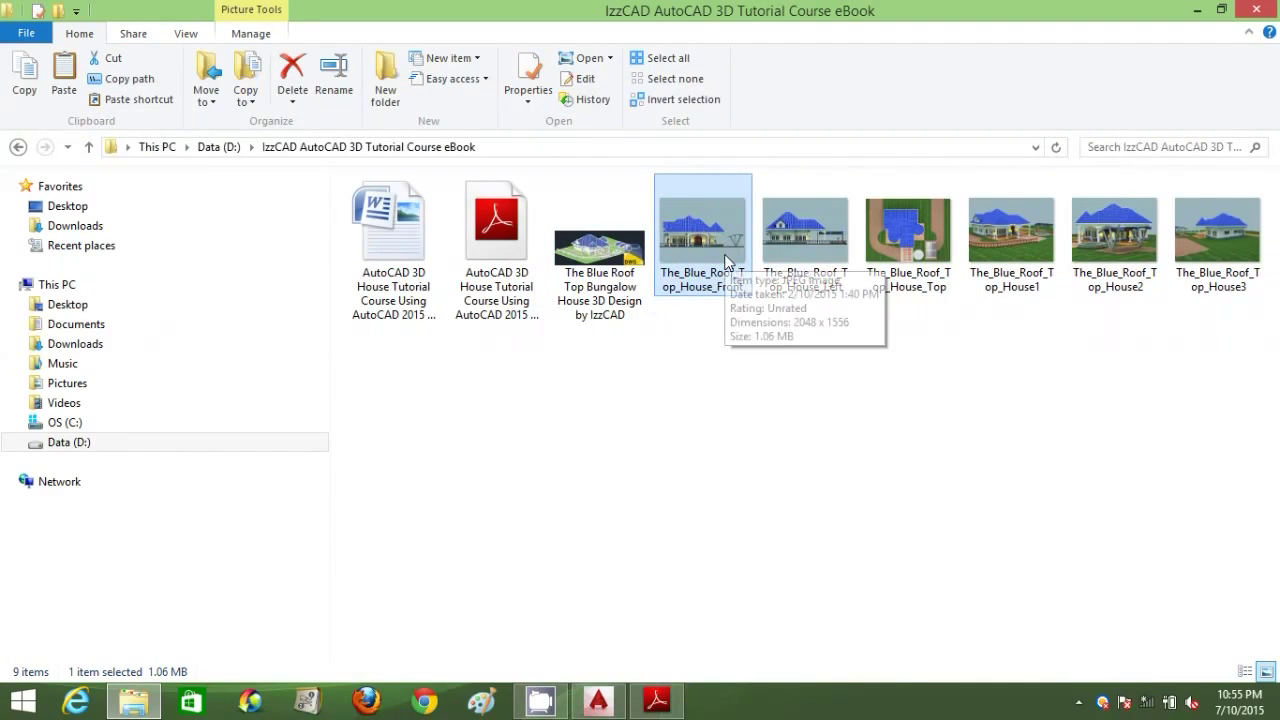
{"action": "double_click", "coordinate": [988, 245]}
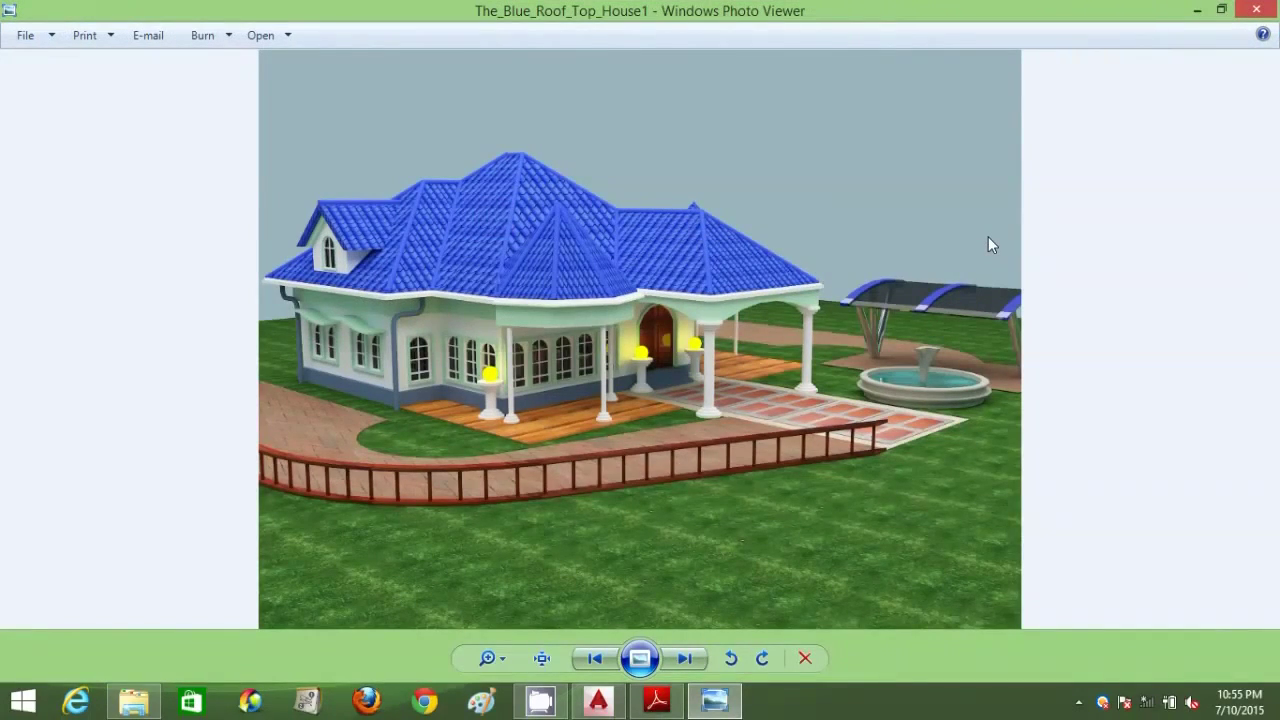
{"action": "left_click", "coordinate": [684, 658]}
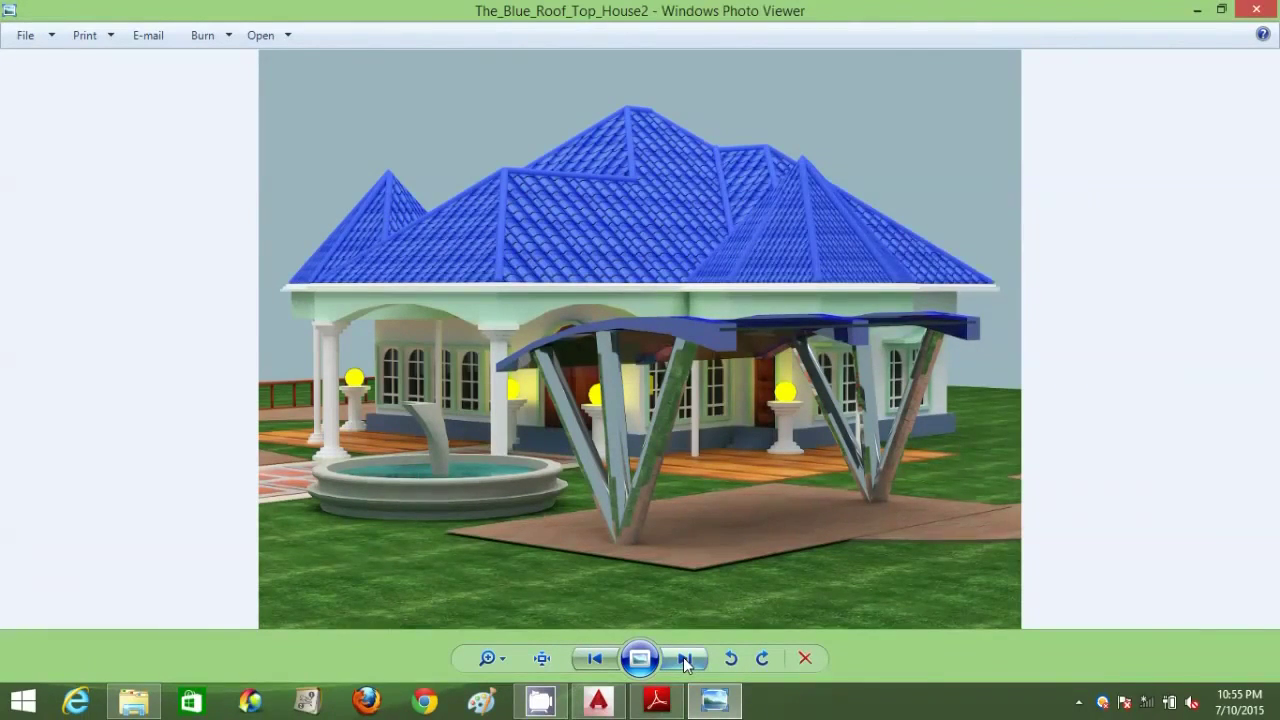
{"action": "left_click", "coordinate": [686, 660]}
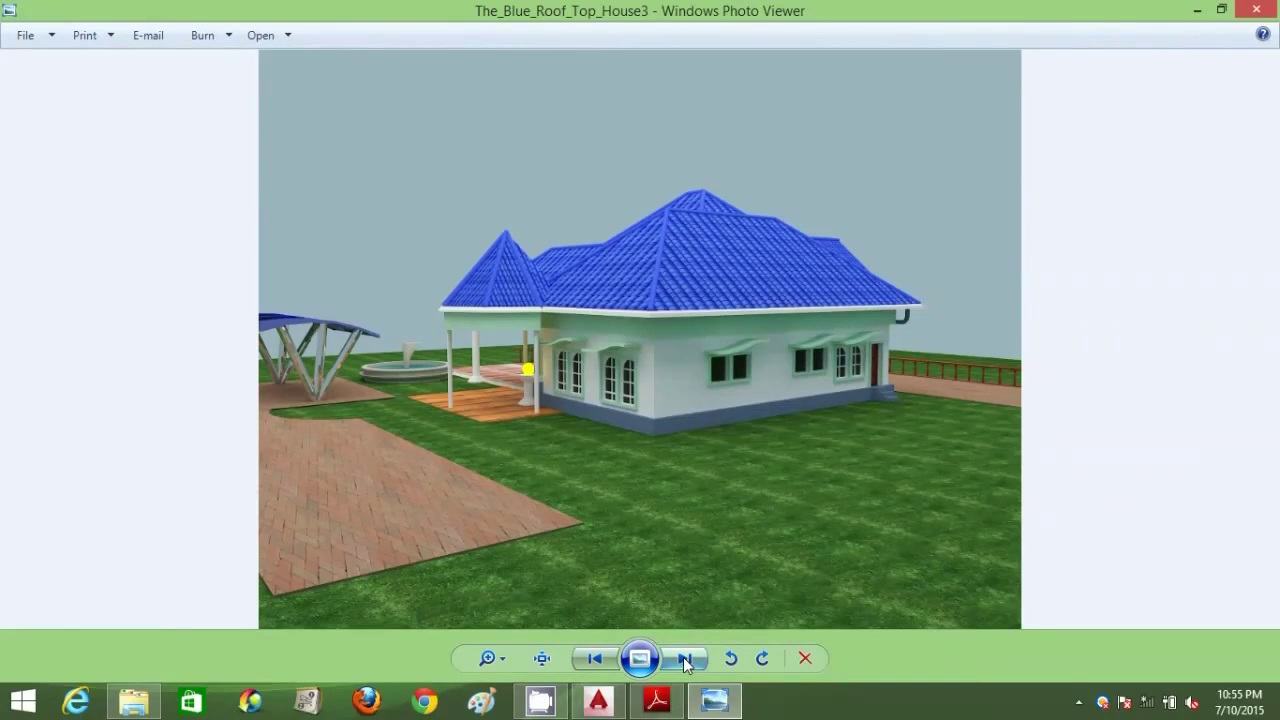
{"action": "left_click", "coordinate": [686, 660]}
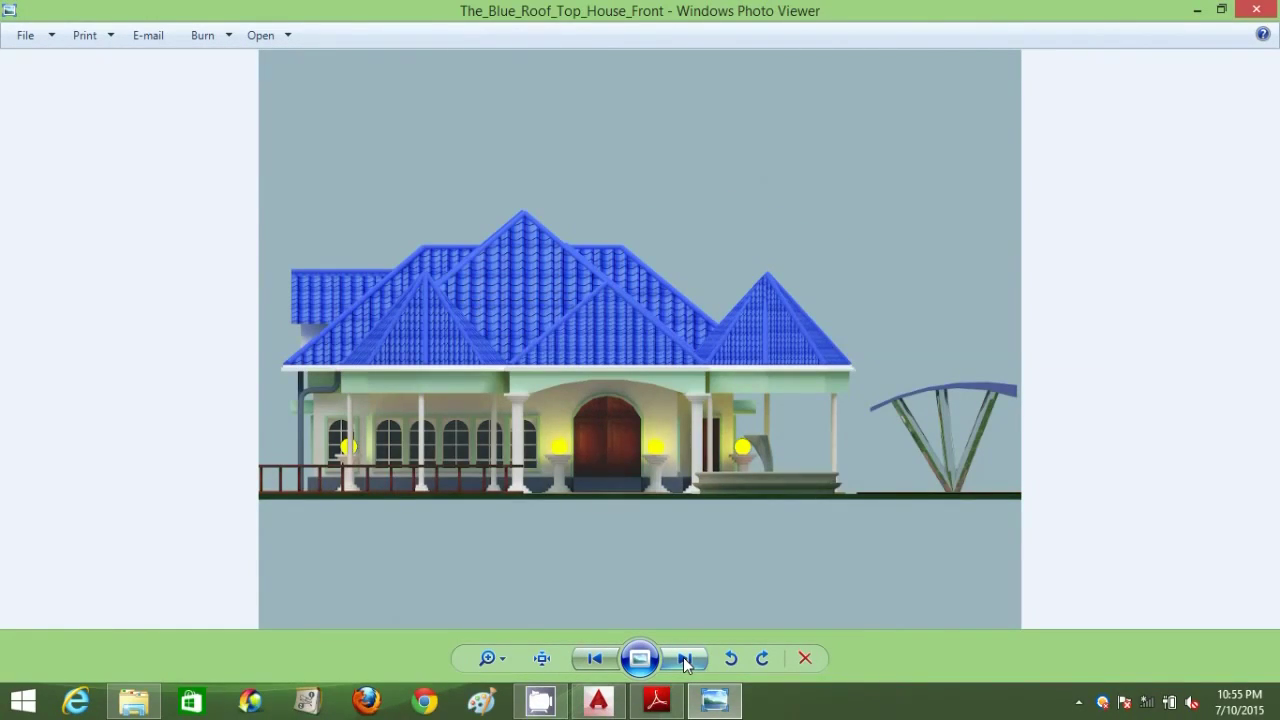
{"action": "left_click", "coordinate": [686, 660]}
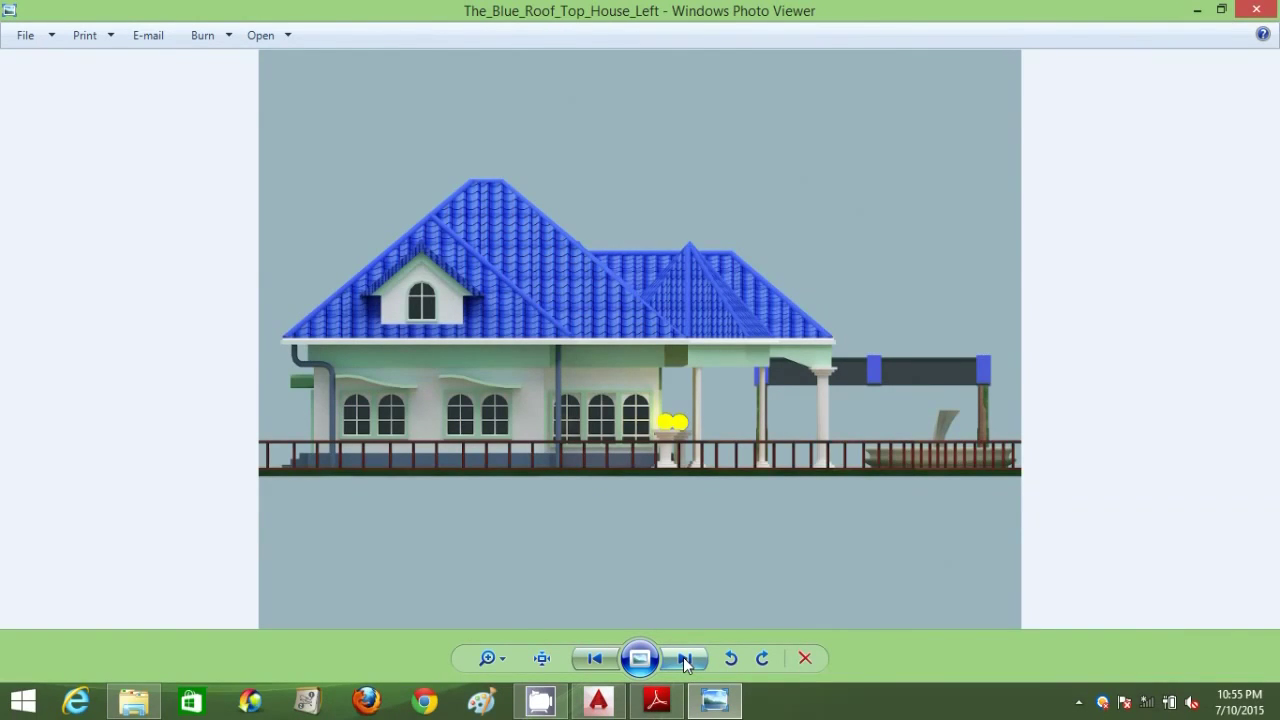
{"action": "left_click", "coordinate": [686, 660]}
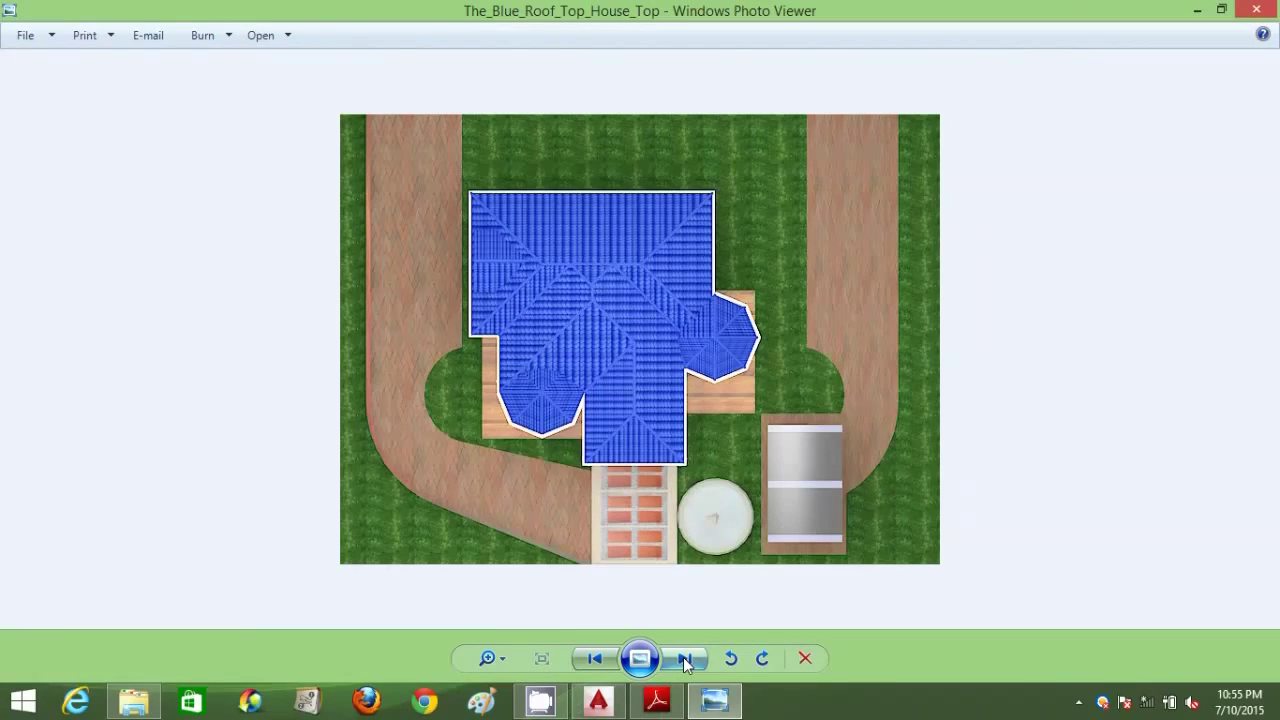
{"action": "left_click", "coordinate": [686, 660]}
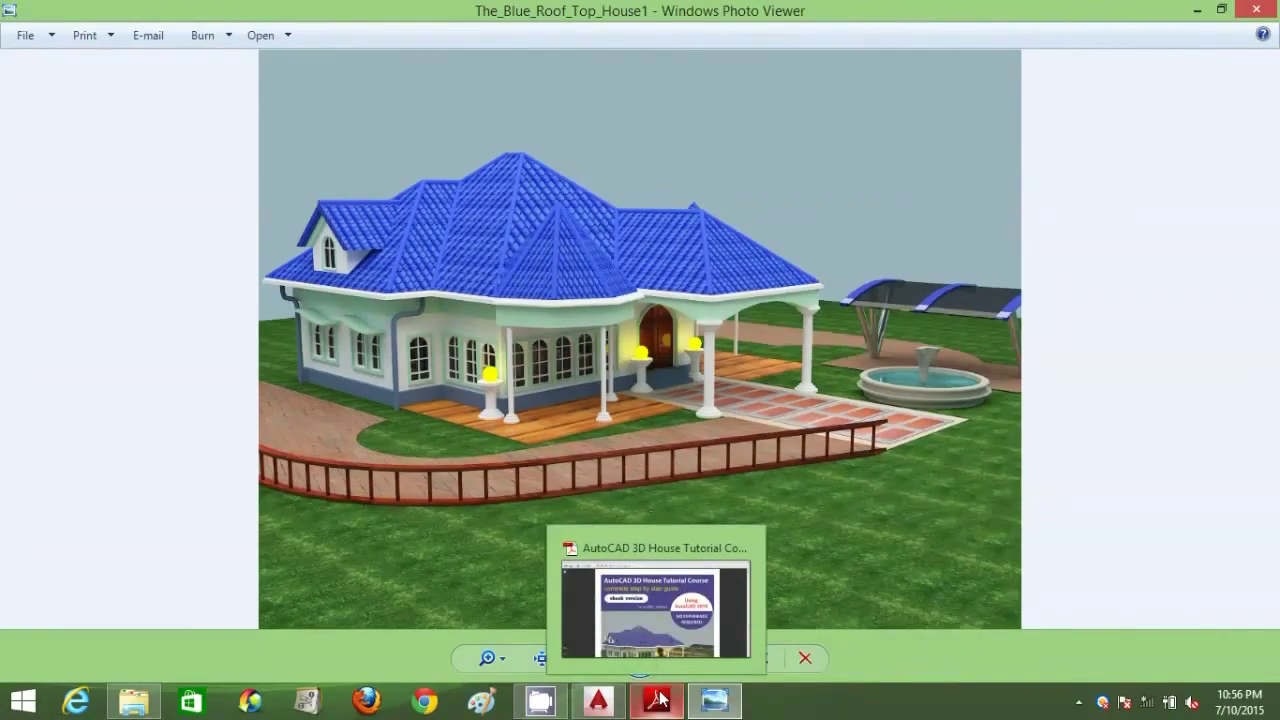
- Bring the ebook PDF to the front and scroll through the command reference pages
{"action": "left_click", "coordinate": [658, 700]}
{"action": "scroll", "coordinate": [884, 410], "scroll_direction": "down", "scroll_amount": 3}
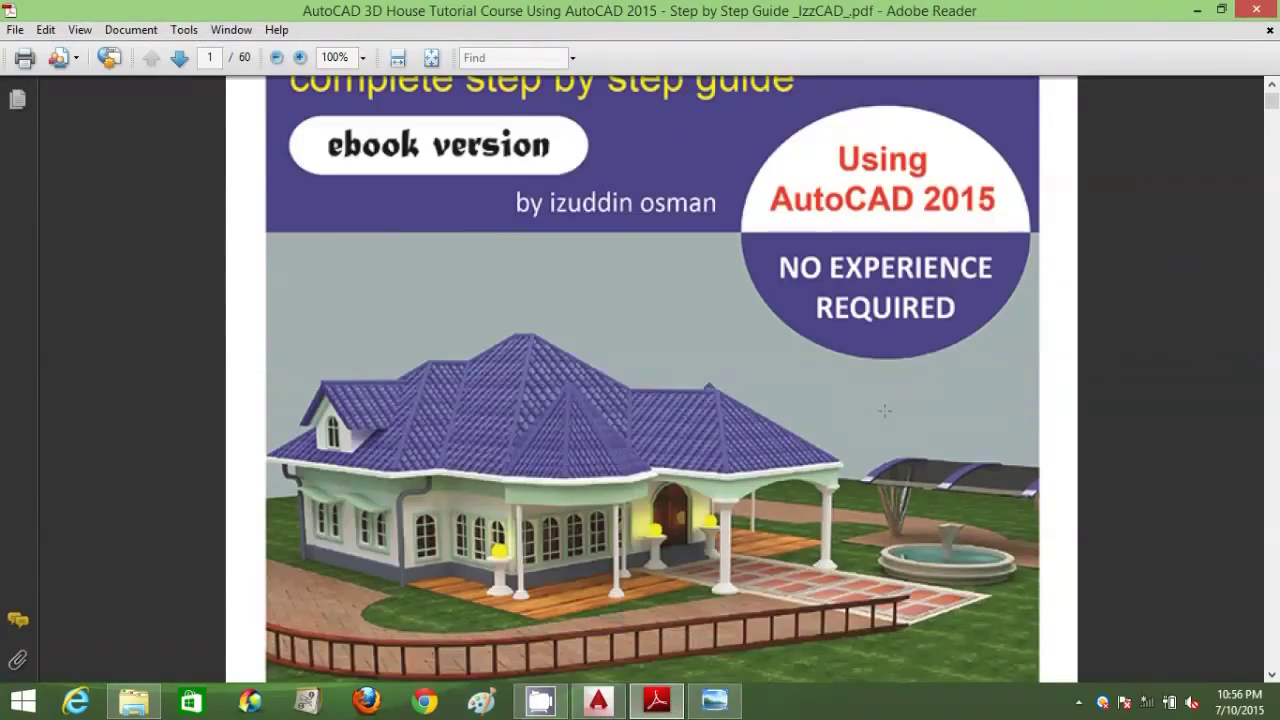
{"action": "scroll", "coordinate": [884, 410], "scroll_direction": "down", "scroll_amount": 15}
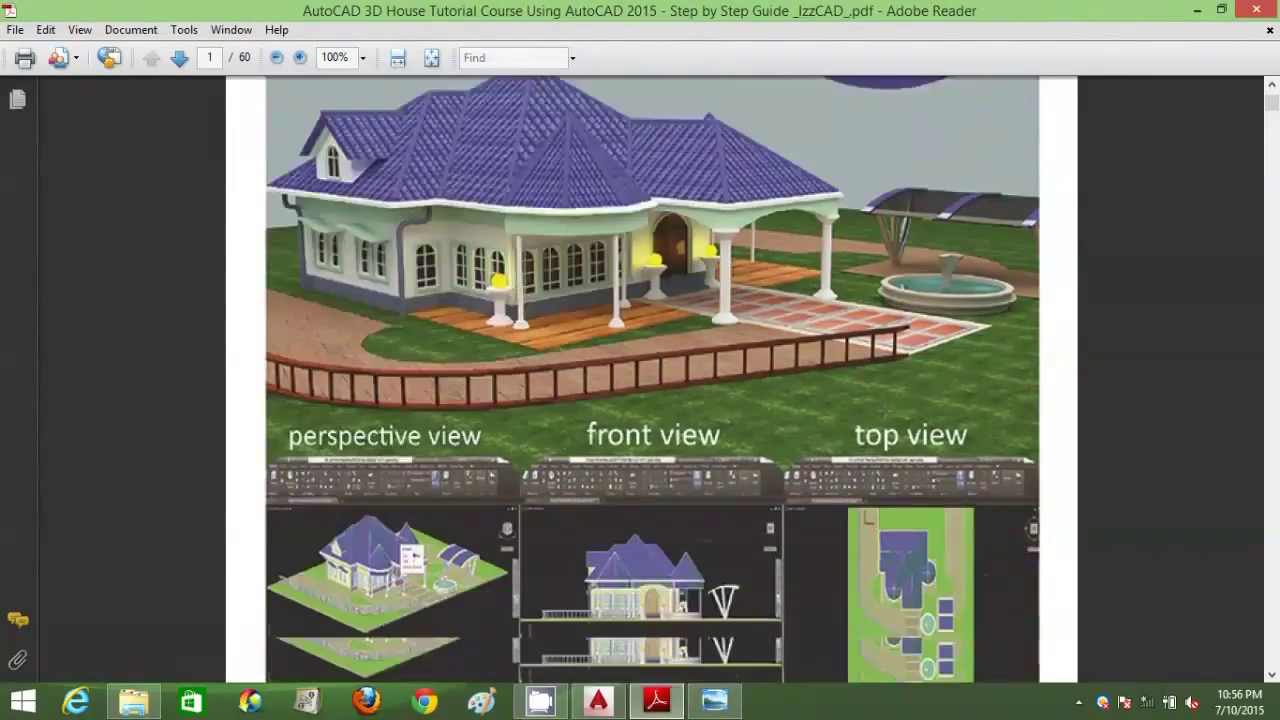
{"action": "scroll", "coordinate": [888, 418], "scroll_direction": "down", "scroll_amount": 18}
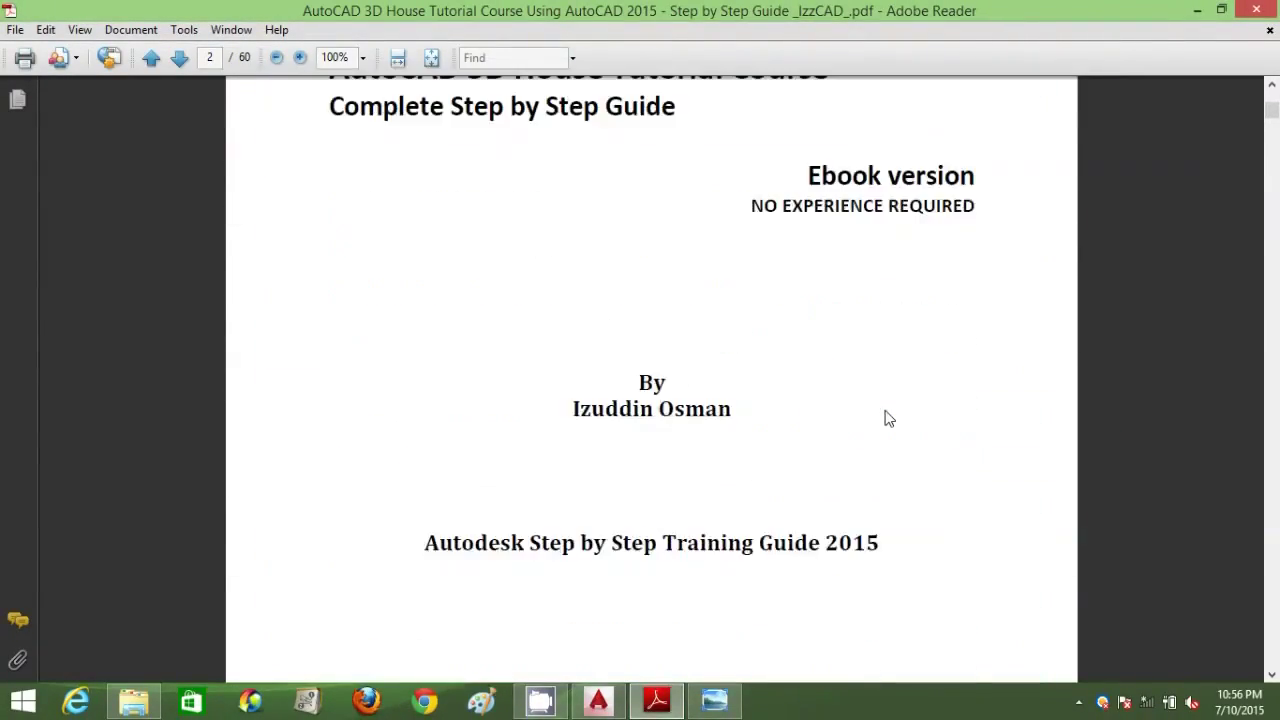
{"action": "scroll", "coordinate": [888, 418], "scroll_direction": "down", "scroll_amount": 18}
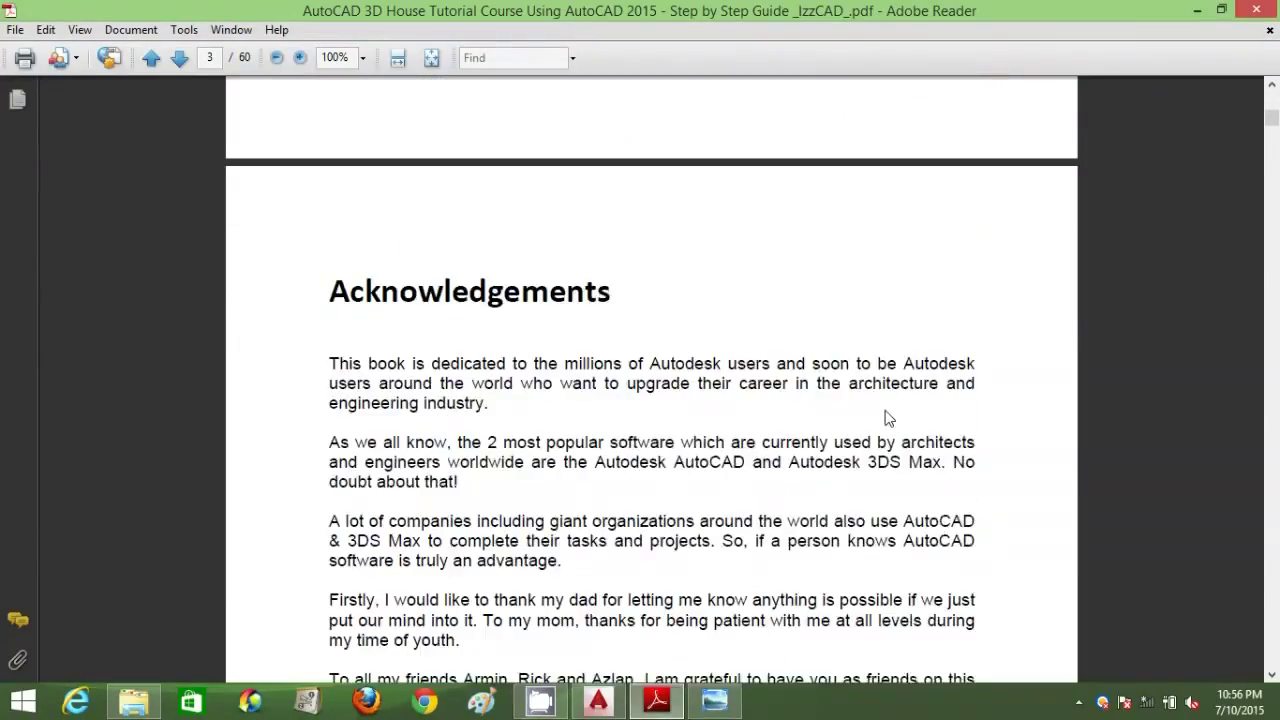
{"action": "scroll", "coordinate": [888, 418], "scroll_direction": "down", "scroll_amount": 18}
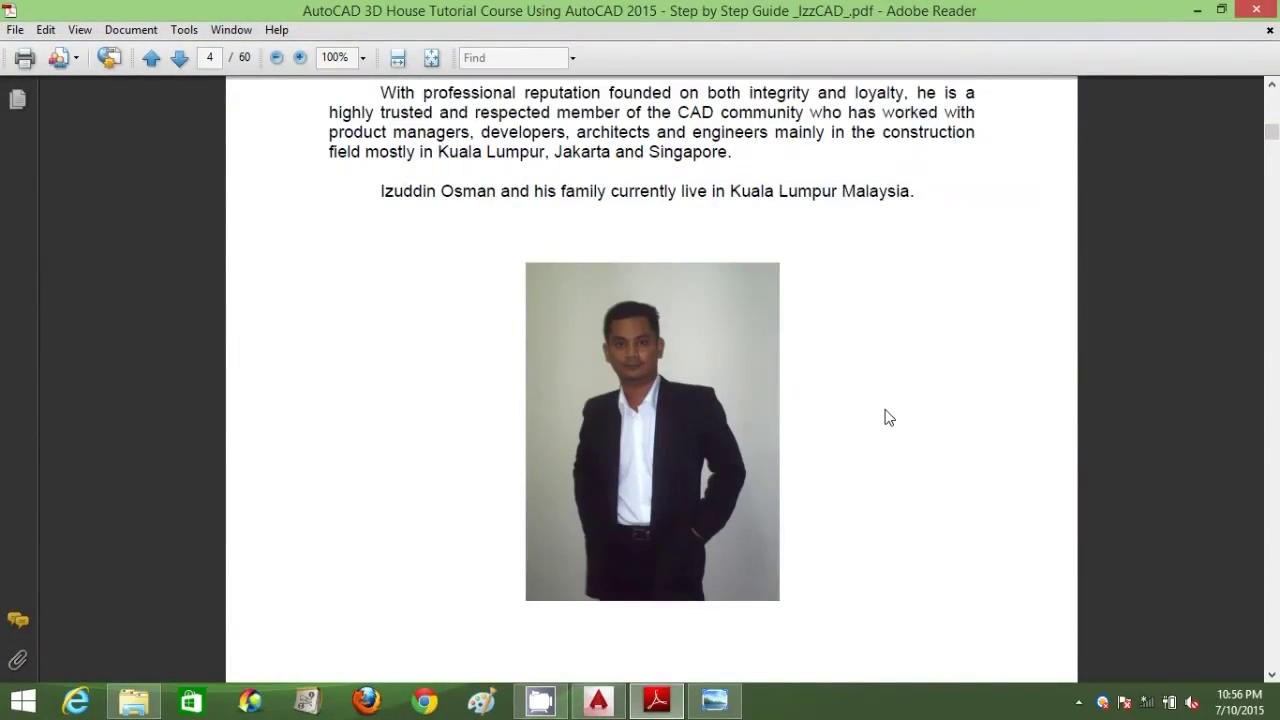
{"action": "scroll", "coordinate": [888, 418], "scroll_direction": "down", "scroll_amount": 1}
{"action": "scroll", "coordinate": [888, 418], "scroll_direction": "down", "scroll_amount": 16}
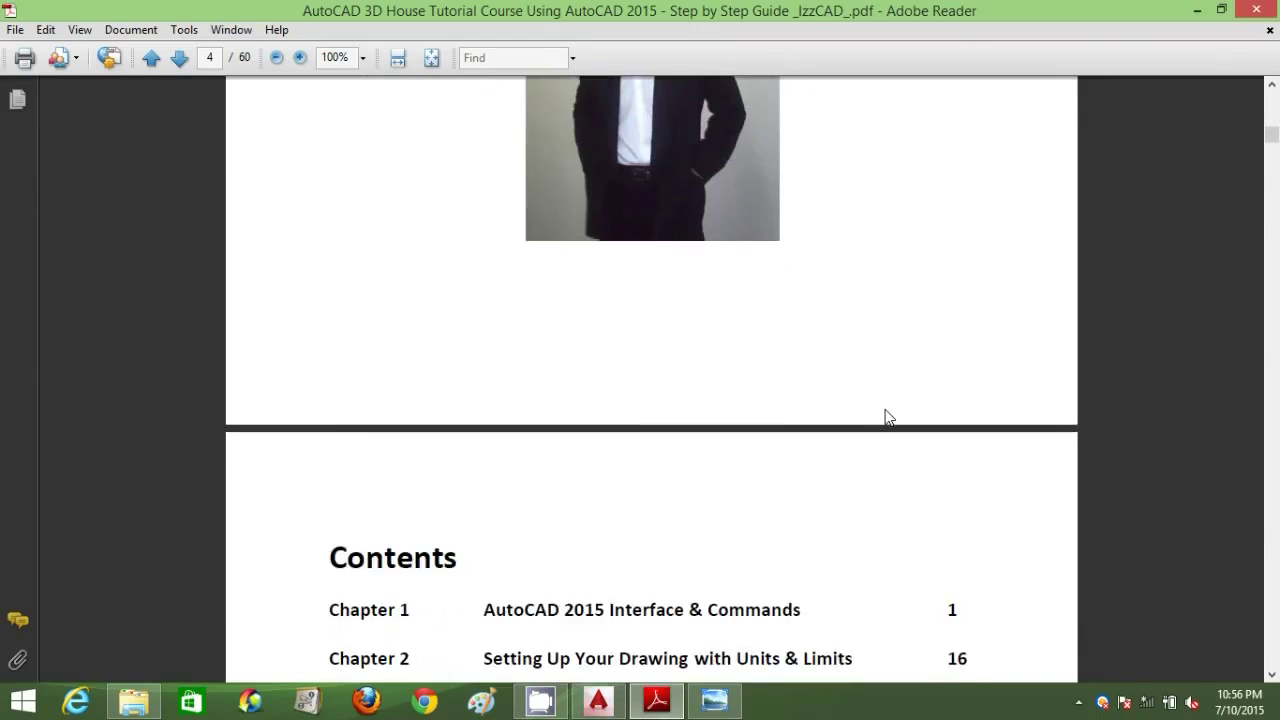
{"action": "scroll", "coordinate": [886, 412], "scroll_direction": "down", "scroll_amount": 2}
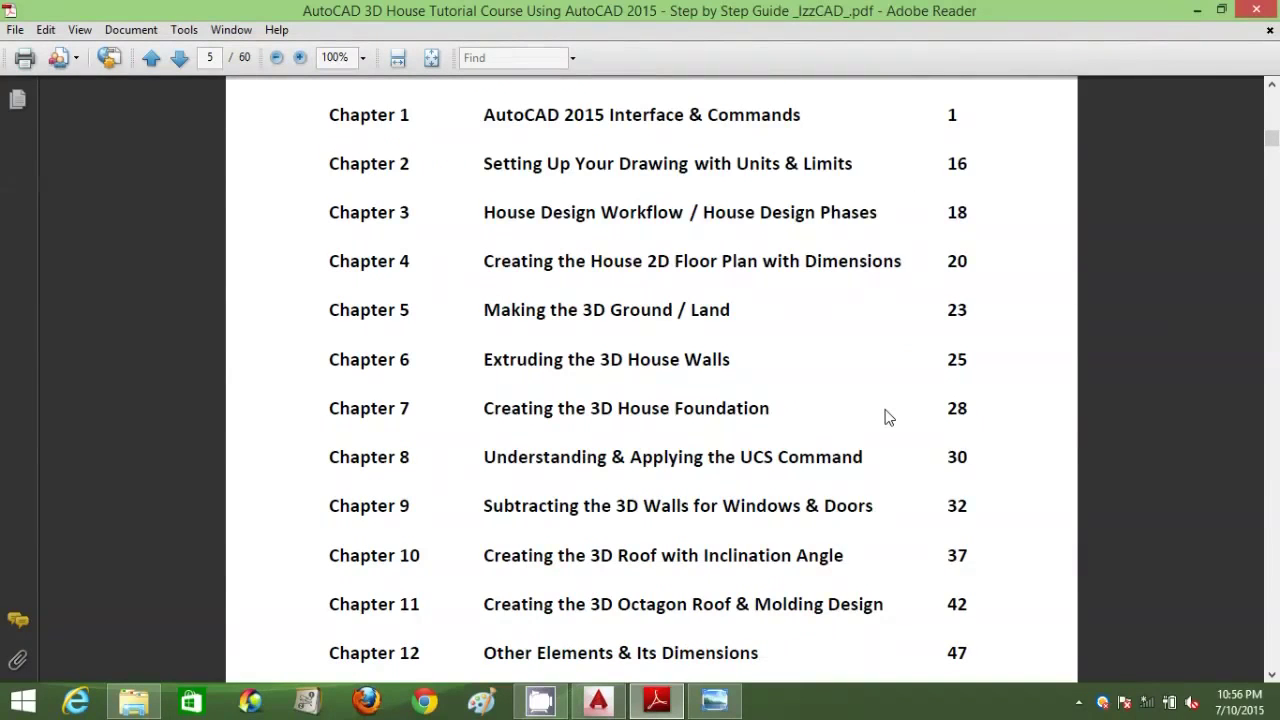
{"action": "scroll", "coordinate": [888, 418], "scroll_direction": "up", "scroll_amount": 1}
{"action": "scroll", "coordinate": [888, 417], "scroll_direction": "down", "scroll_amount": 2}
{"action": "scroll", "coordinate": [886, 414], "scroll_direction": "down", "scroll_amount": 15}
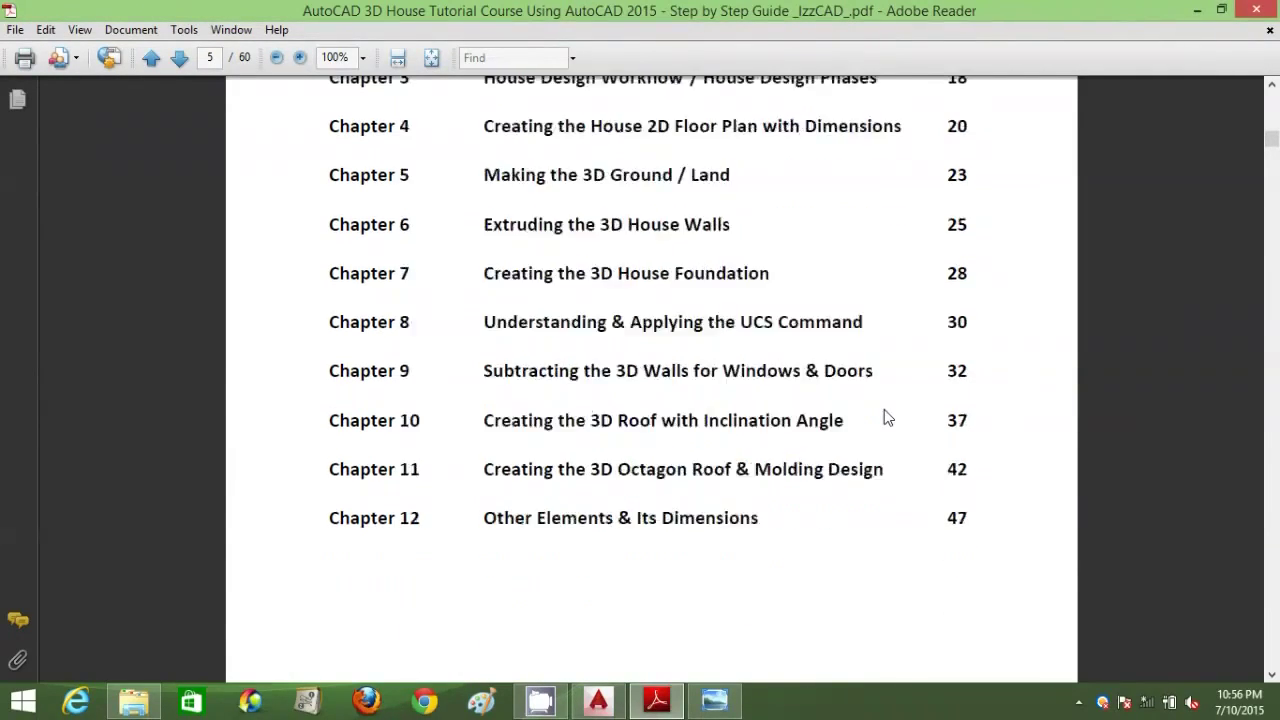
{"action": "scroll", "coordinate": [886, 416], "scroll_direction": "down", "scroll_amount": 20}
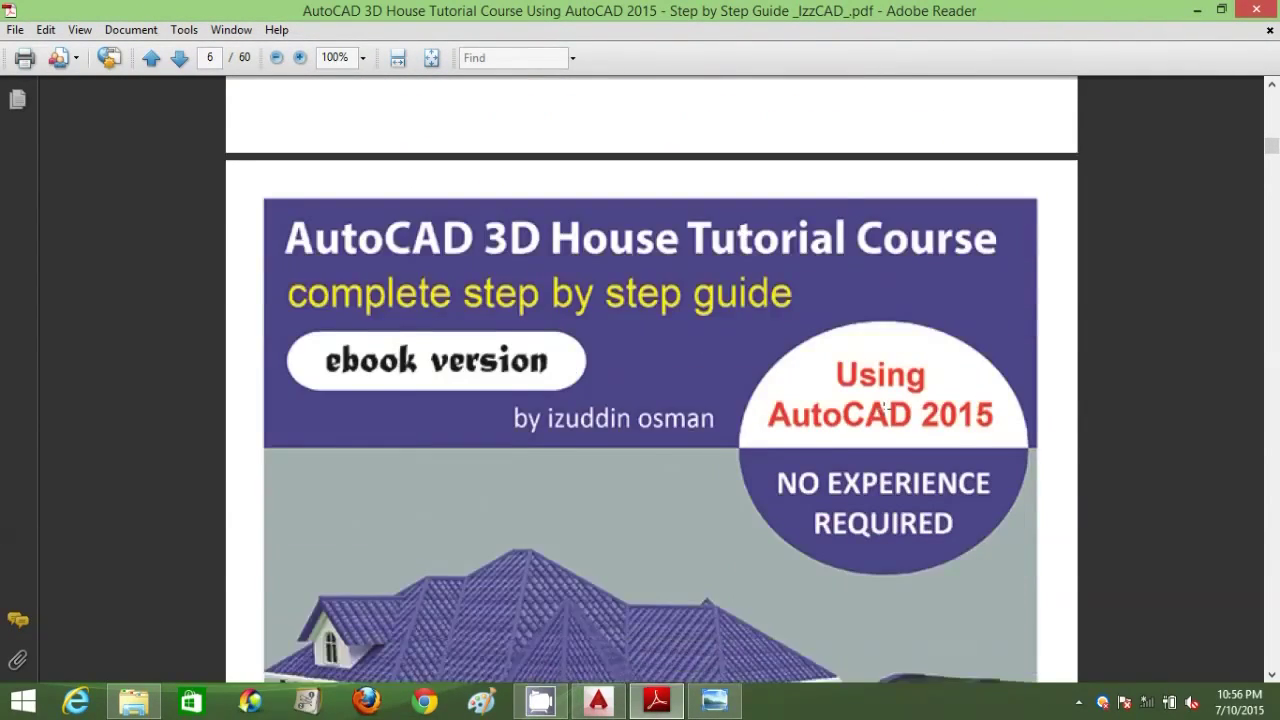
{"action": "scroll", "coordinate": [886, 416], "scroll_direction": "down", "scroll_amount": 20}
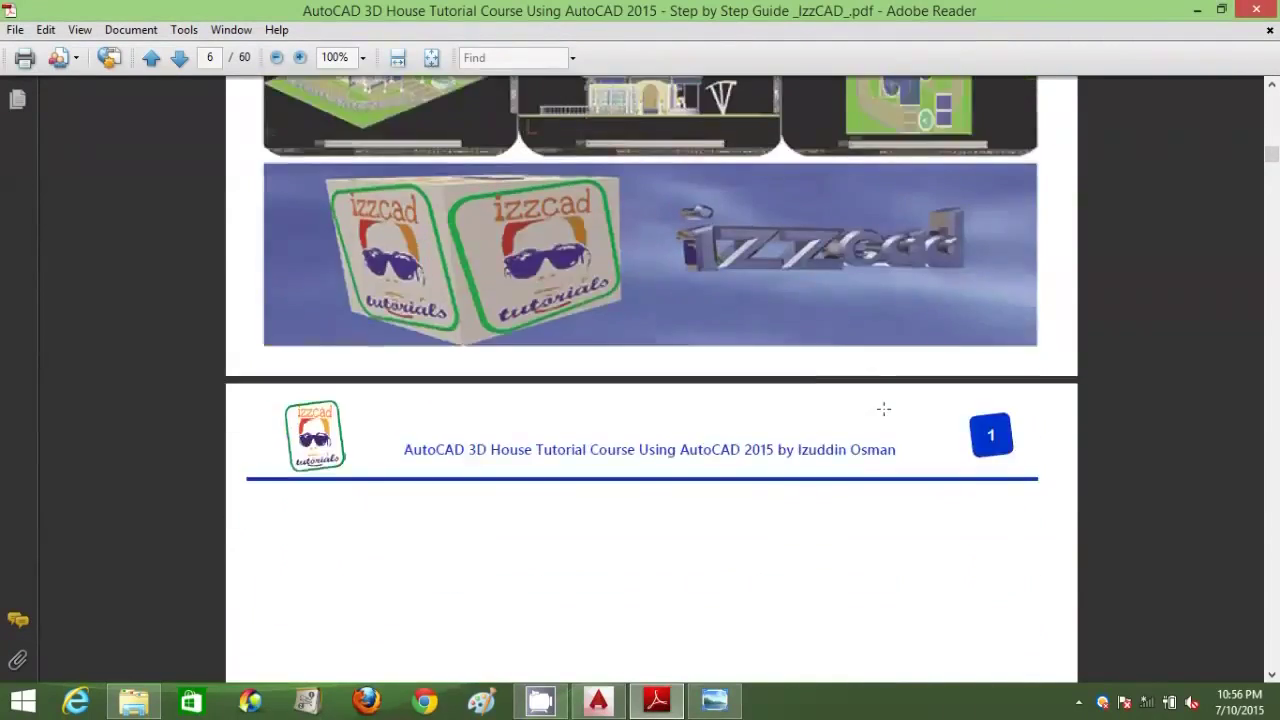
{"action": "scroll", "coordinate": [886, 416], "scroll_direction": "down", "scroll_amount": 10}
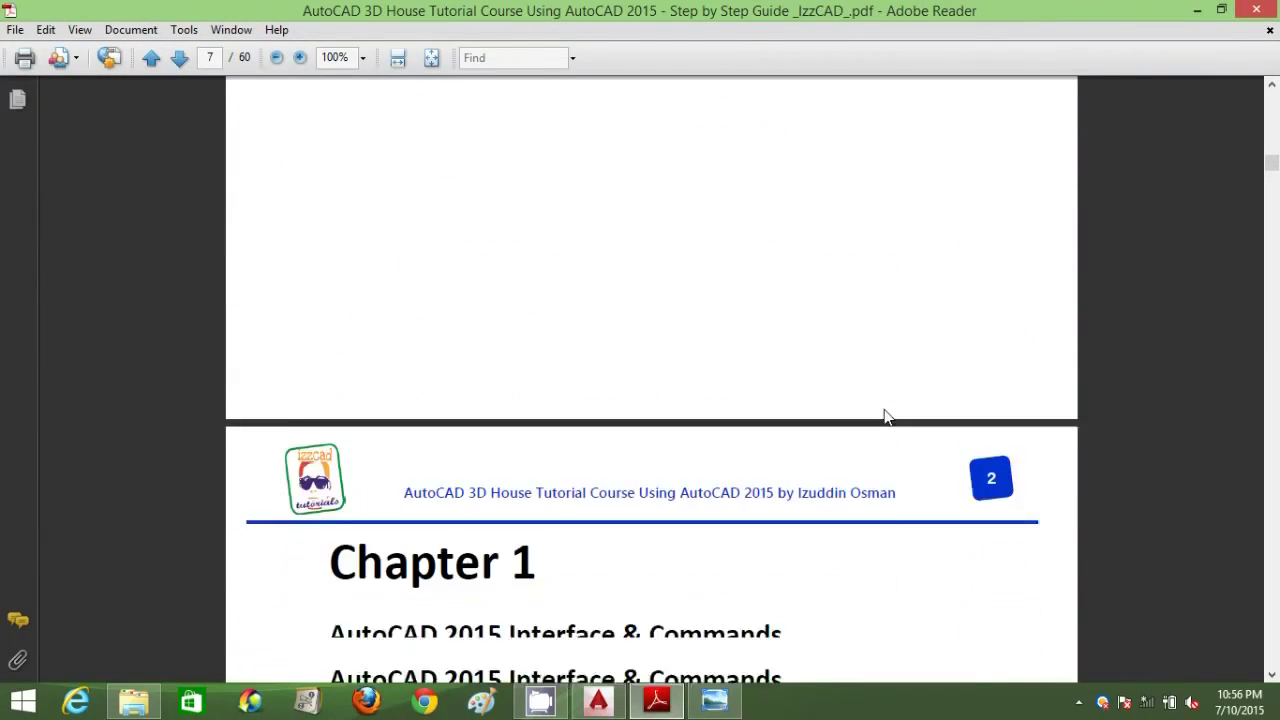
{"action": "scroll", "coordinate": [884, 409], "scroll_direction": "down", "scroll_amount": 20}
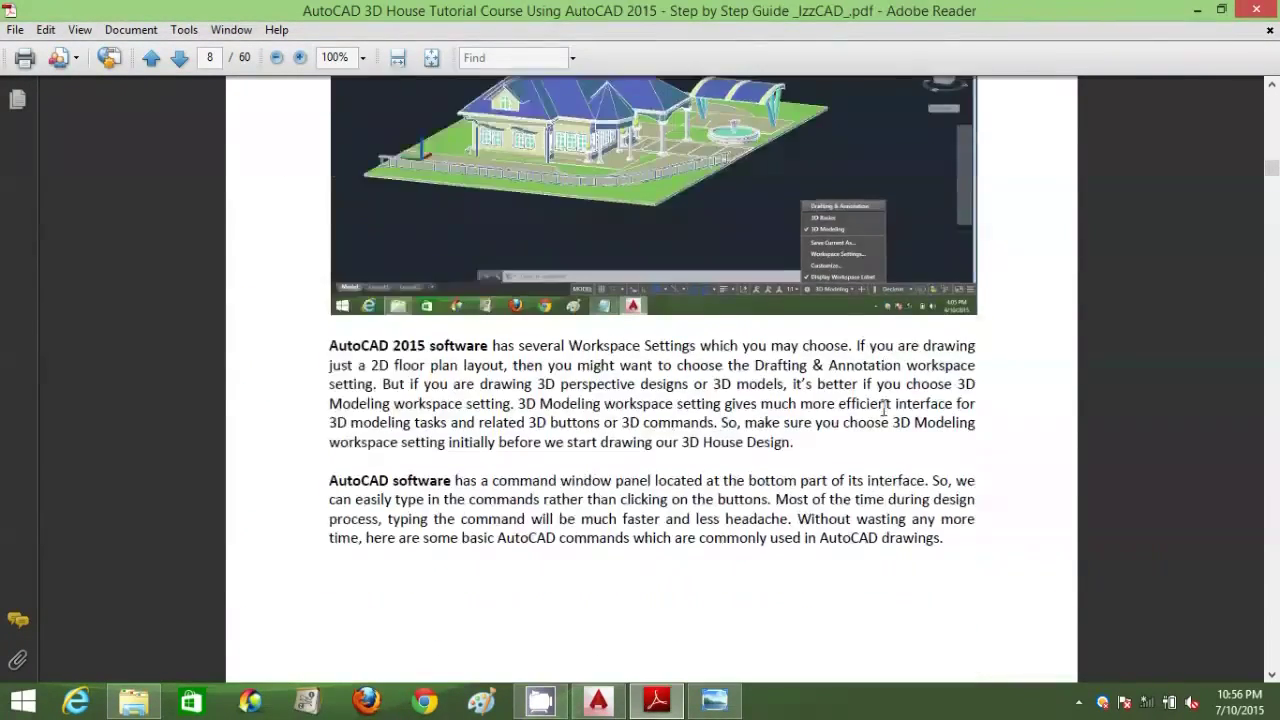
{"action": "scroll", "coordinate": [884, 409], "scroll_direction": "down", "scroll_amount": 20}
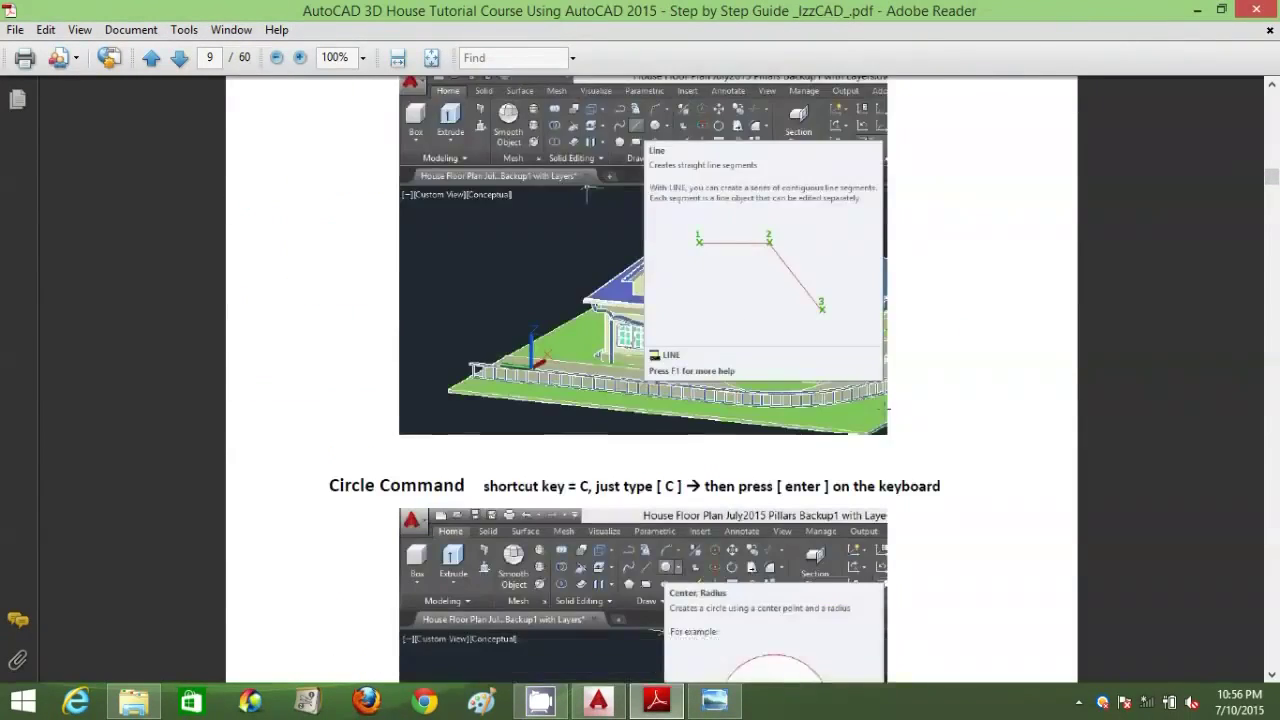
- Scroll and drag the scrollbar to page 30, Making the 3D Ground / Land
{"action": "scroll", "coordinate": [882, 406], "scroll_direction": "down", "scroll_amount": 20}
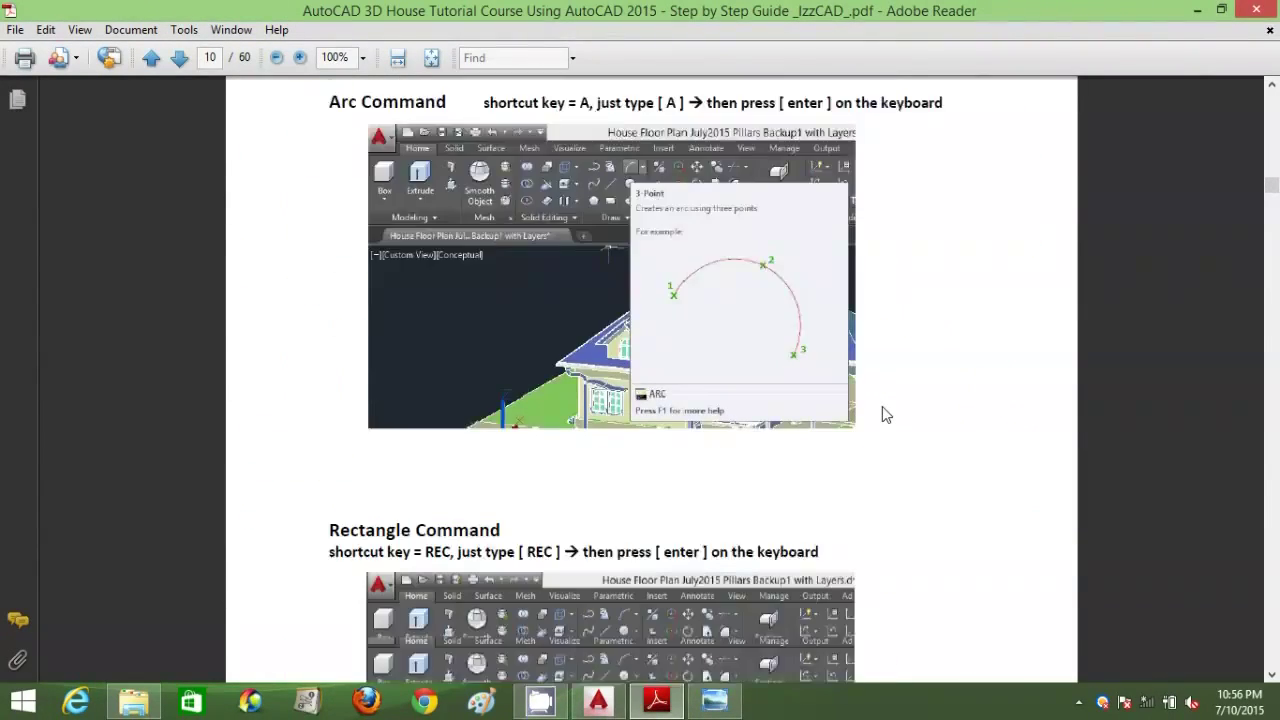
{"action": "scroll", "coordinate": [882, 406], "scroll_direction": "down", "scroll_amount": 18}
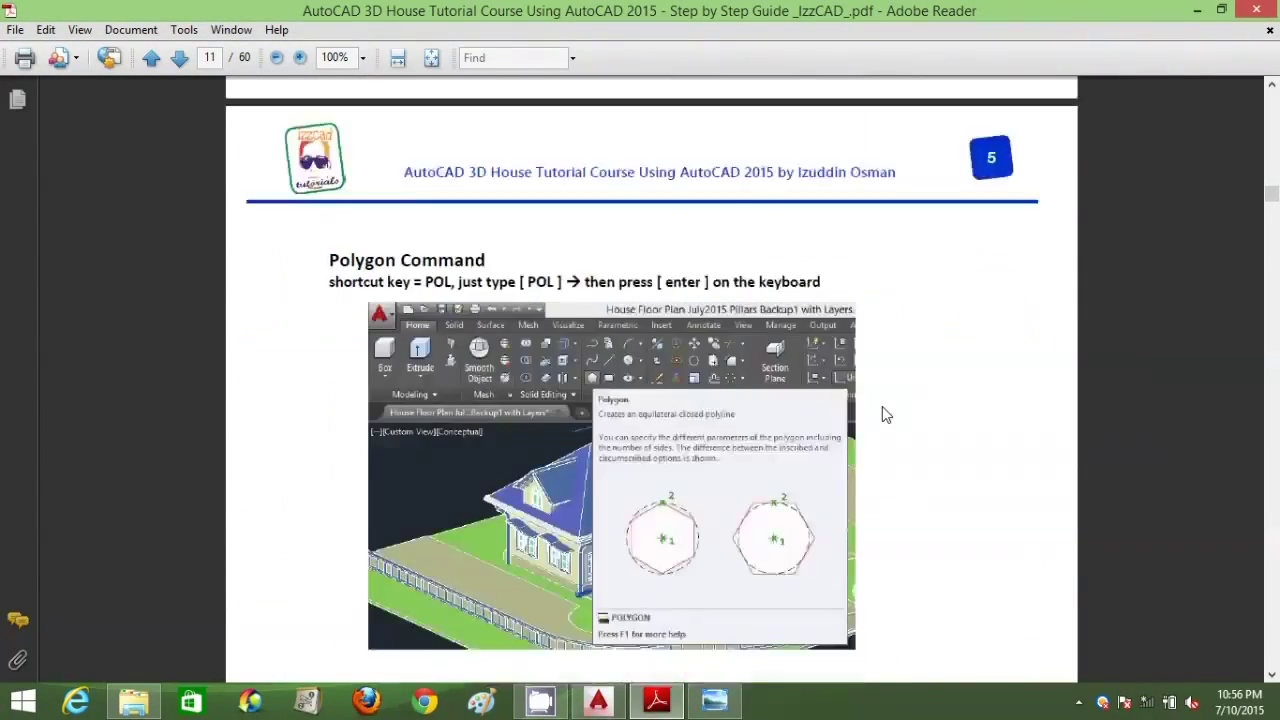
{"action": "scroll", "coordinate": [882, 407], "scroll_direction": "down", "scroll_amount": 15}
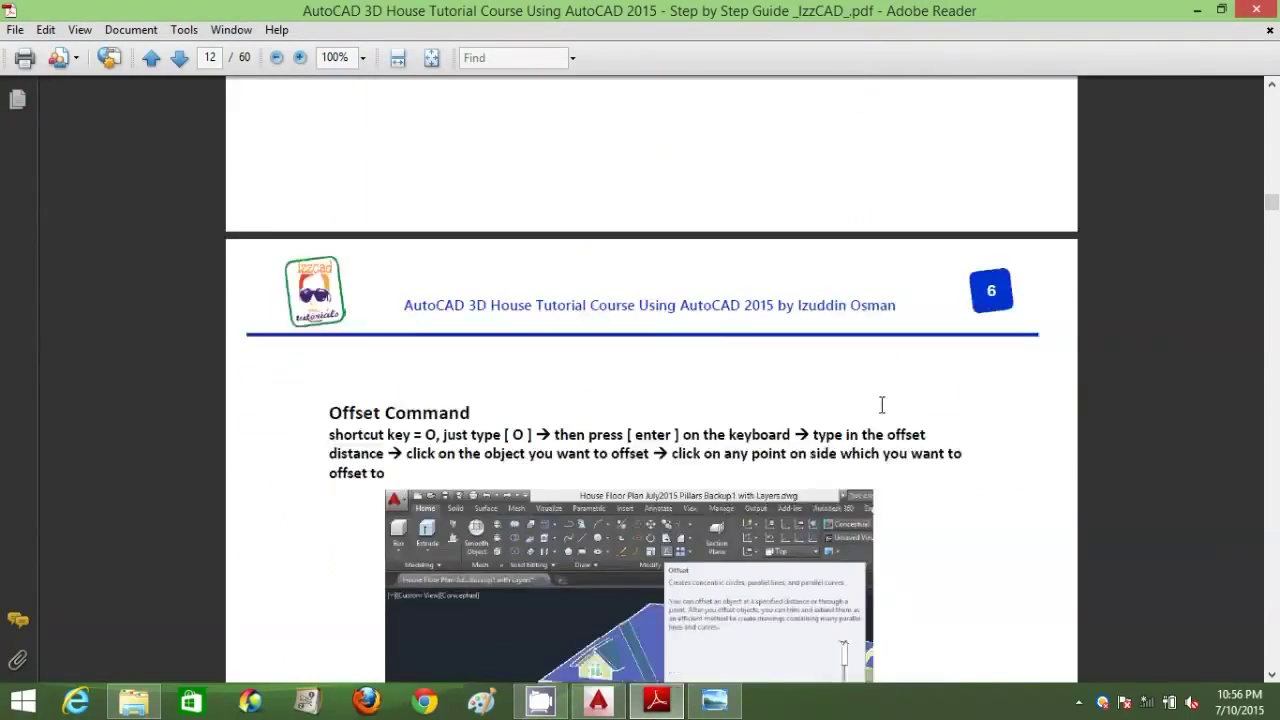
{"action": "scroll", "coordinate": [883, 412], "scroll_direction": "down", "scroll_amount": 15}
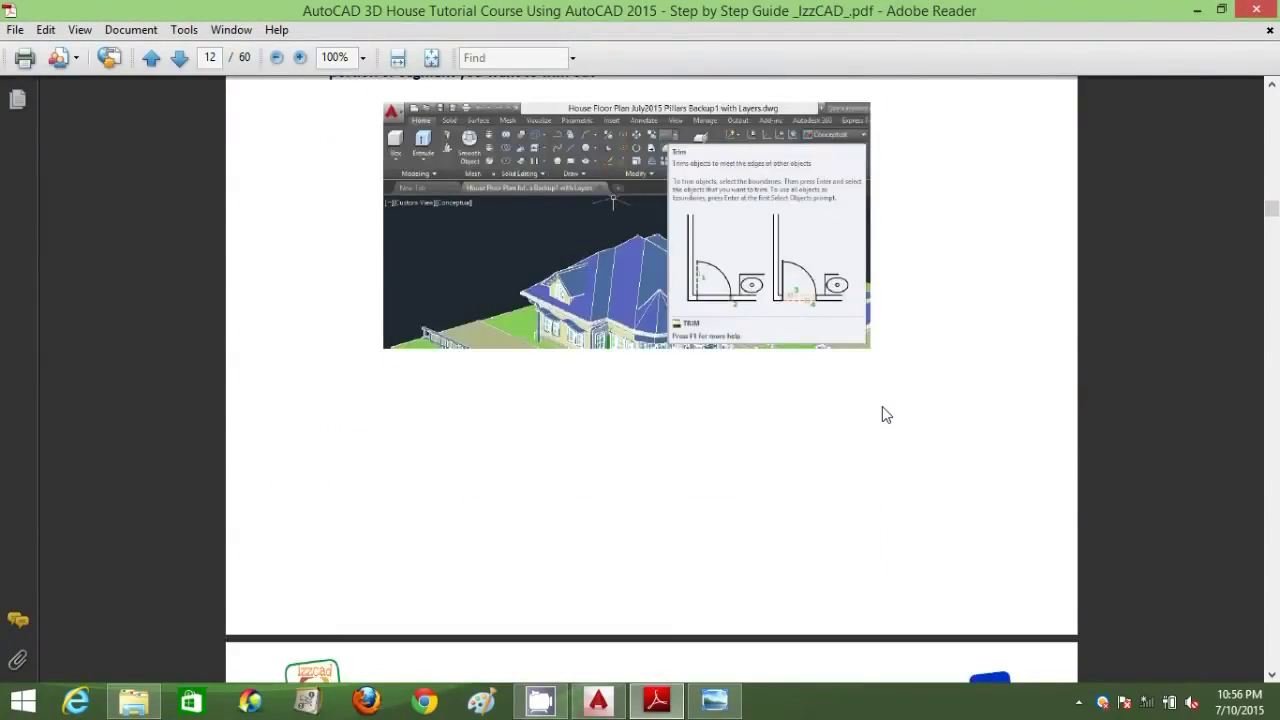
{"action": "scroll", "coordinate": [882, 406], "scroll_direction": "down", "scroll_amount": 15}
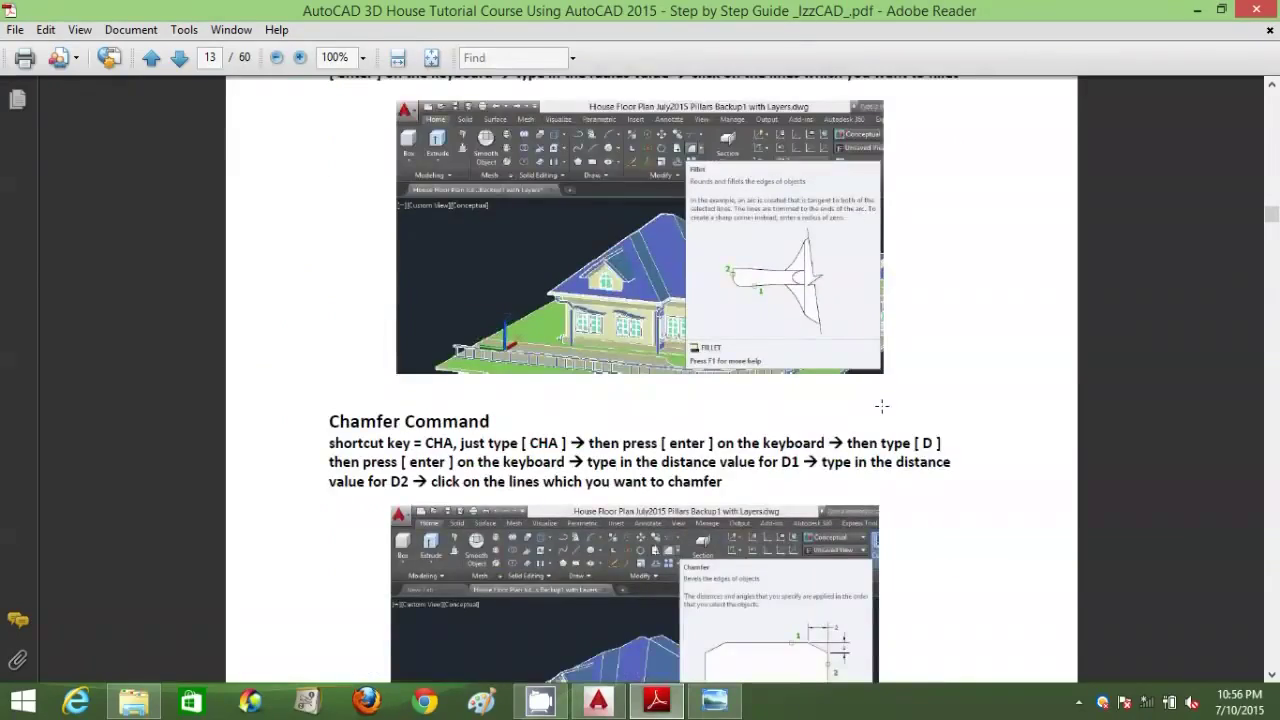
{"action": "scroll", "coordinate": [884, 412], "scroll_direction": "down", "scroll_amount": 15}
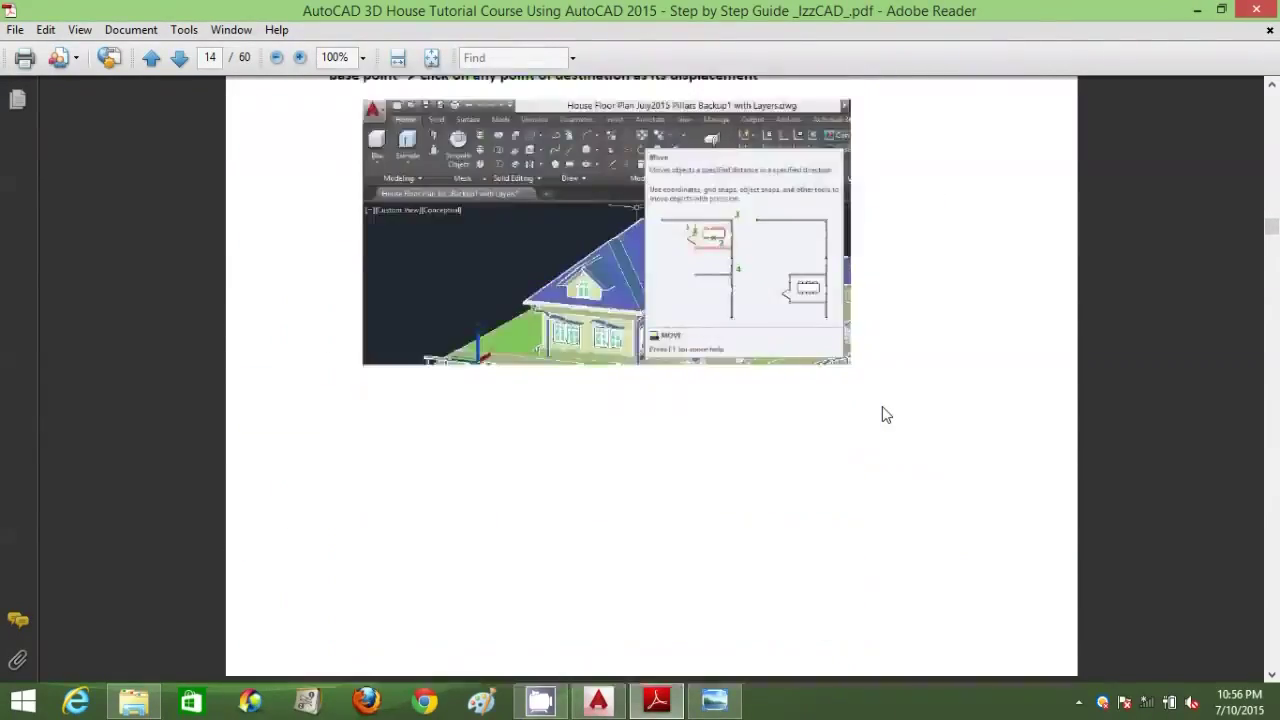
{"action": "scroll", "coordinate": [882, 406], "scroll_direction": "down", "scroll_amount": 15}
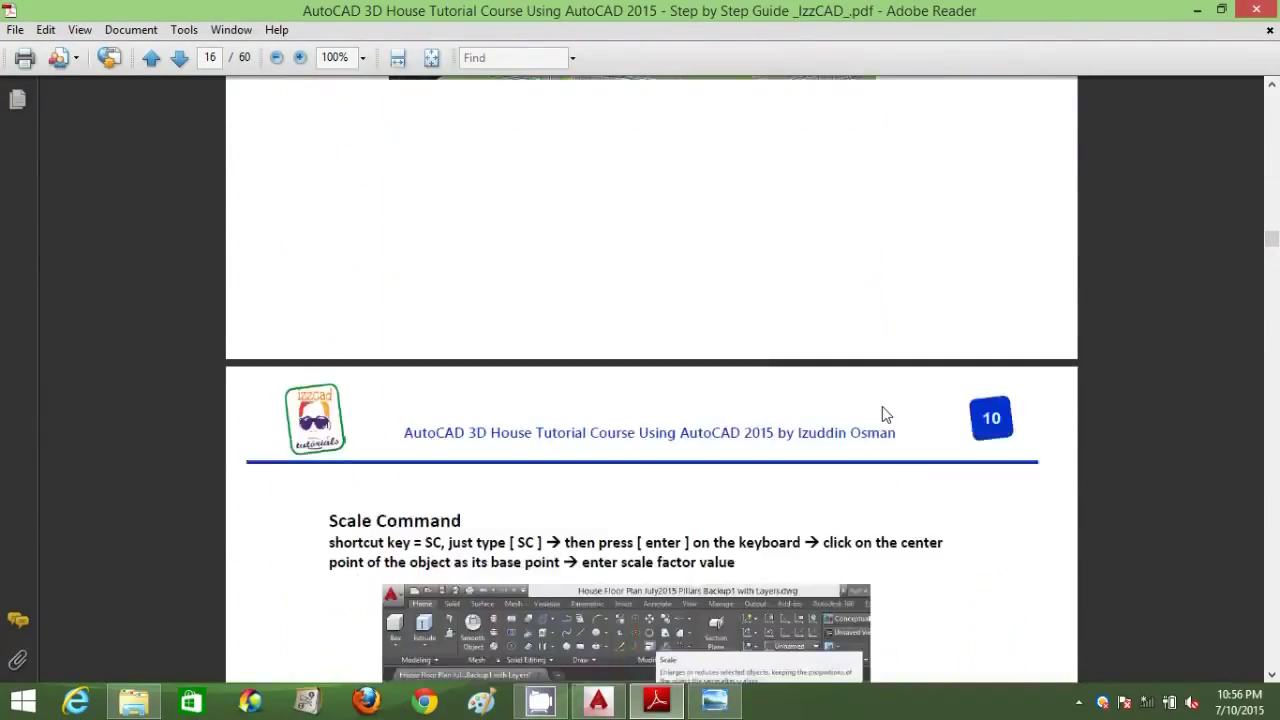
{"action": "scroll", "coordinate": [884, 412], "scroll_direction": "down", "scroll_amount": 15}
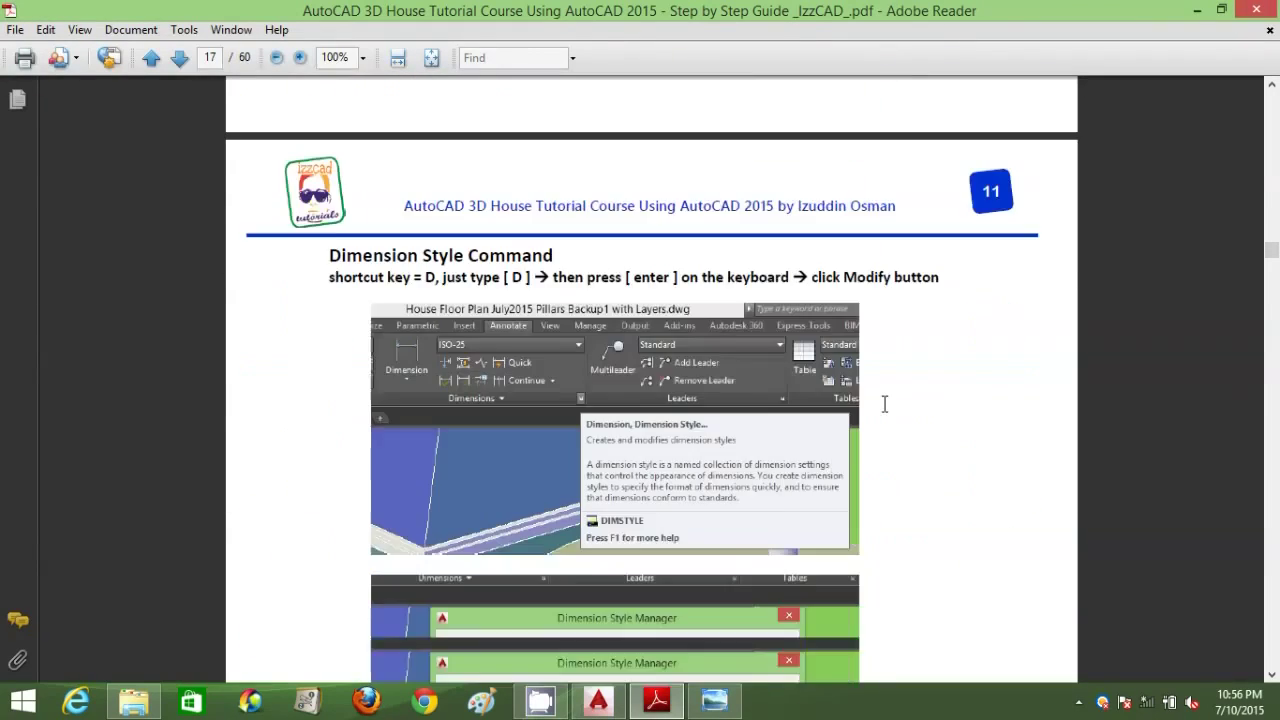
{"action": "scroll", "coordinate": [888, 410], "scroll_direction": "down", "scroll_amount": 15}
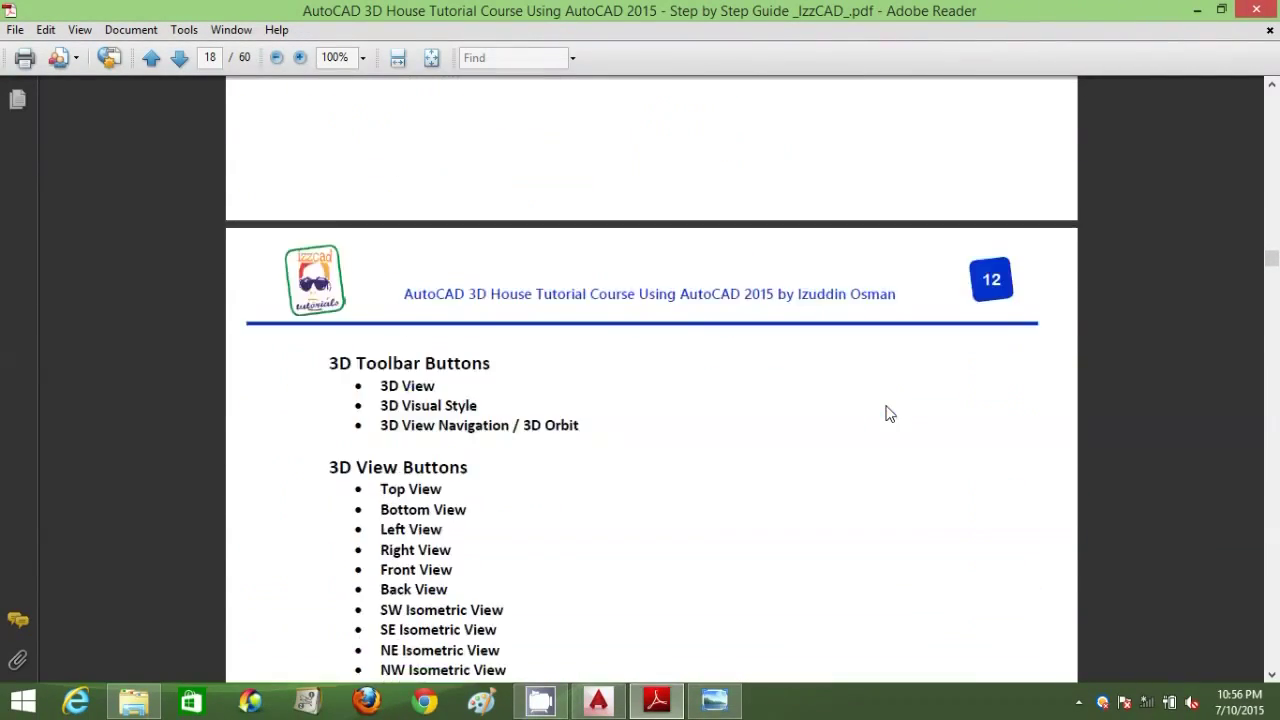
{"action": "scroll", "coordinate": [886, 408], "scroll_direction": "down", "scroll_amount": 8}
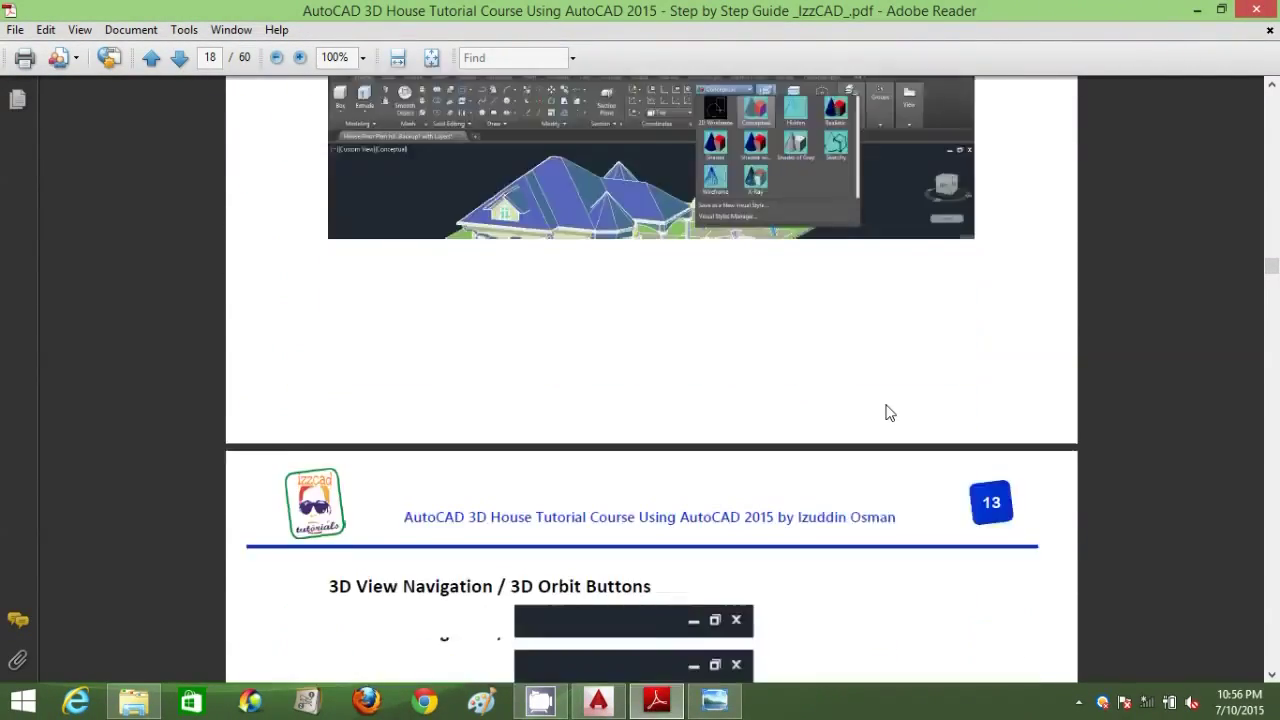
{"action": "scroll", "coordinate": [886, 412], "scroll_direction": "down", "scroll_amount": 15}
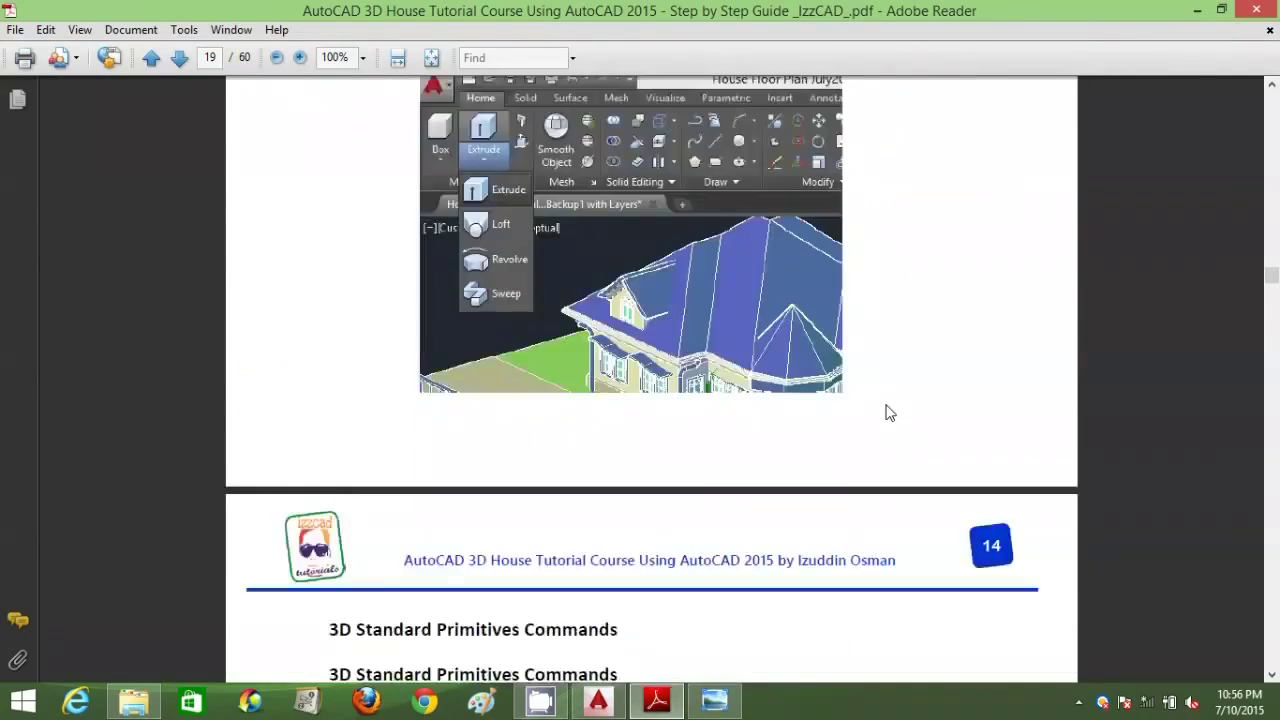
{"action": "scroll", "coordinate": [888, 412], "scroll_direction": "down", "scroll_amount": 15}
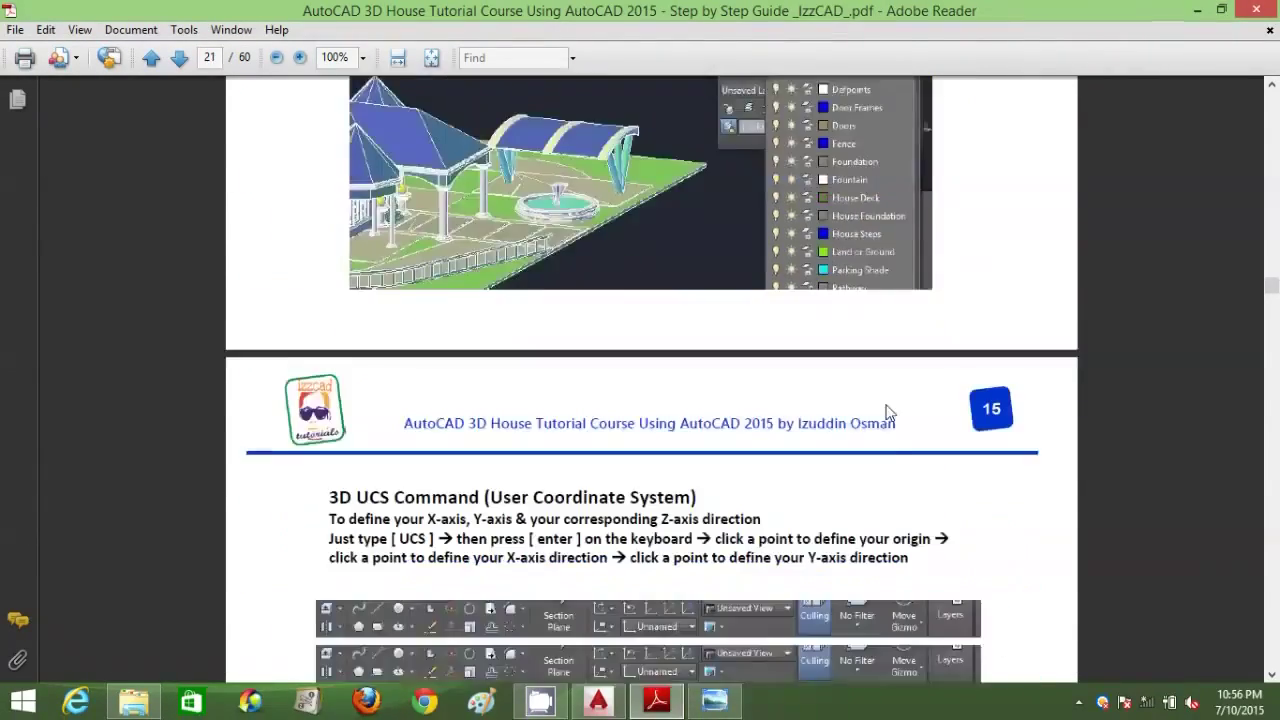
{"action": "scroll", "coordinate": [886, 408], "scroll_direction": "down", "scroll_amount": 15}
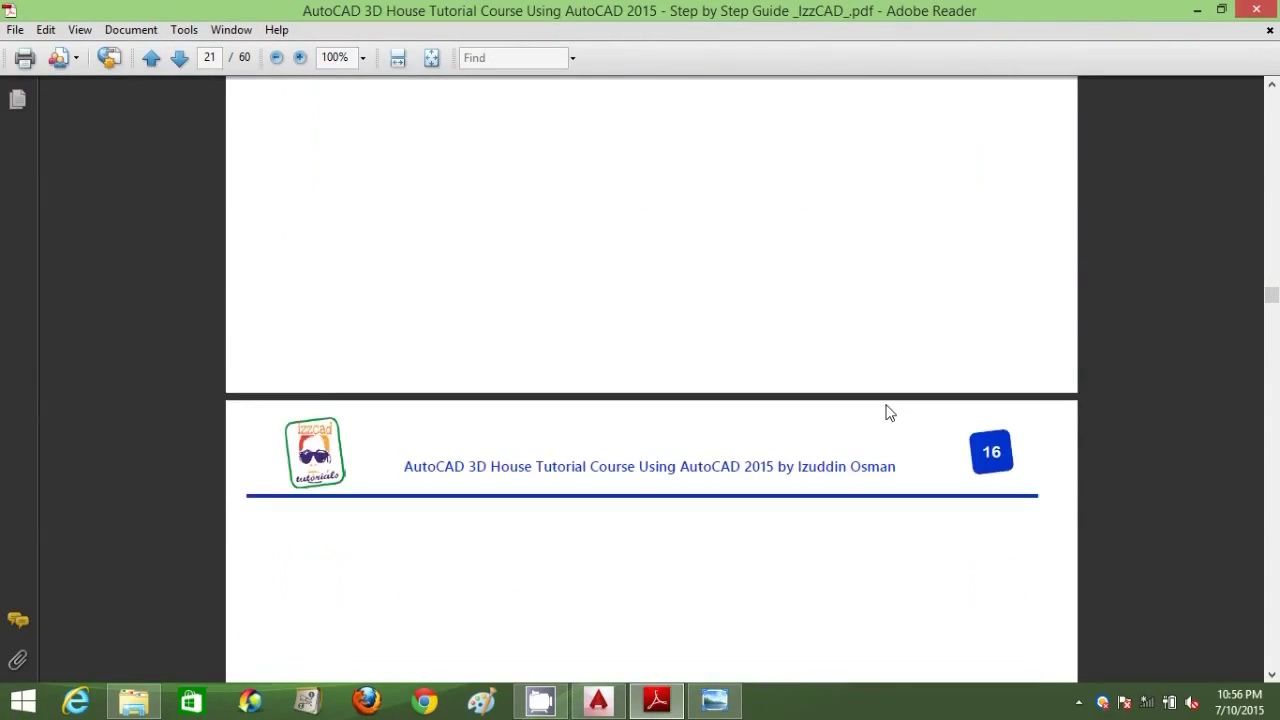
{"action": "scroll", "coordinate": [886, 408], "scroll_direction": "down", "scroll_amount": 10}
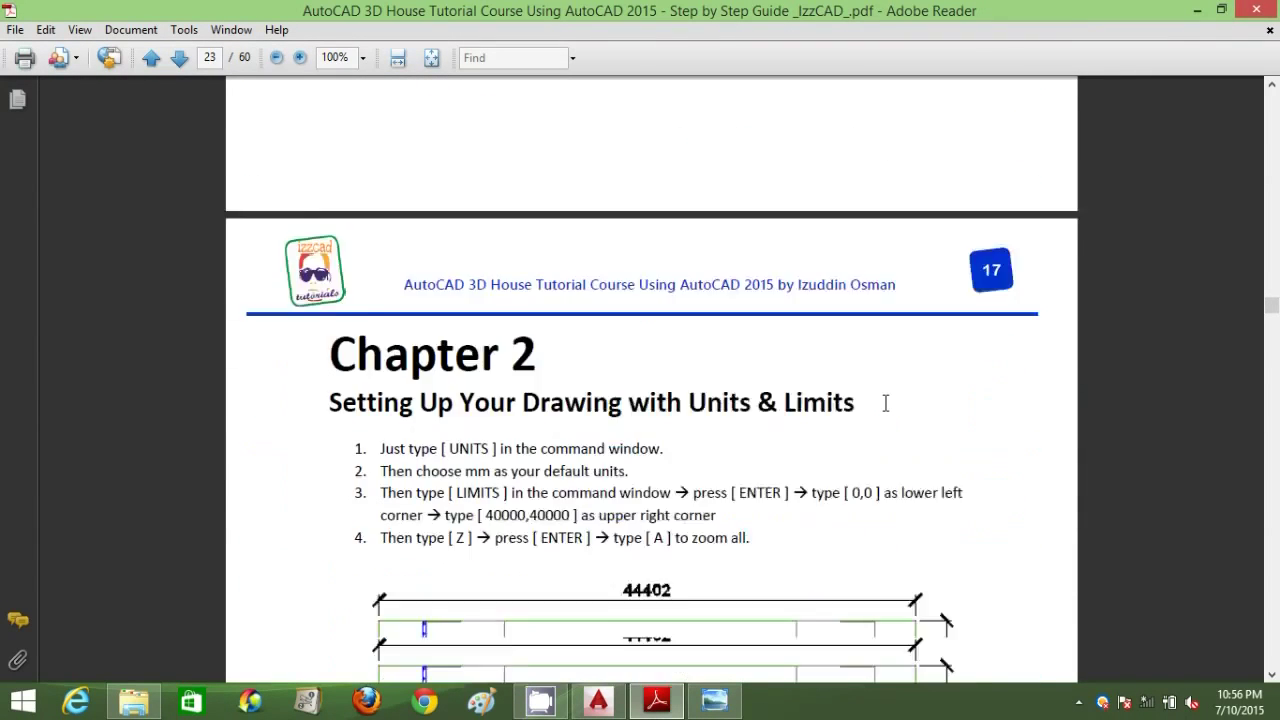
{"action": "scroll", "coordinate": [886, 404], "scroll_direction": "down", "scroll_amount": 12}
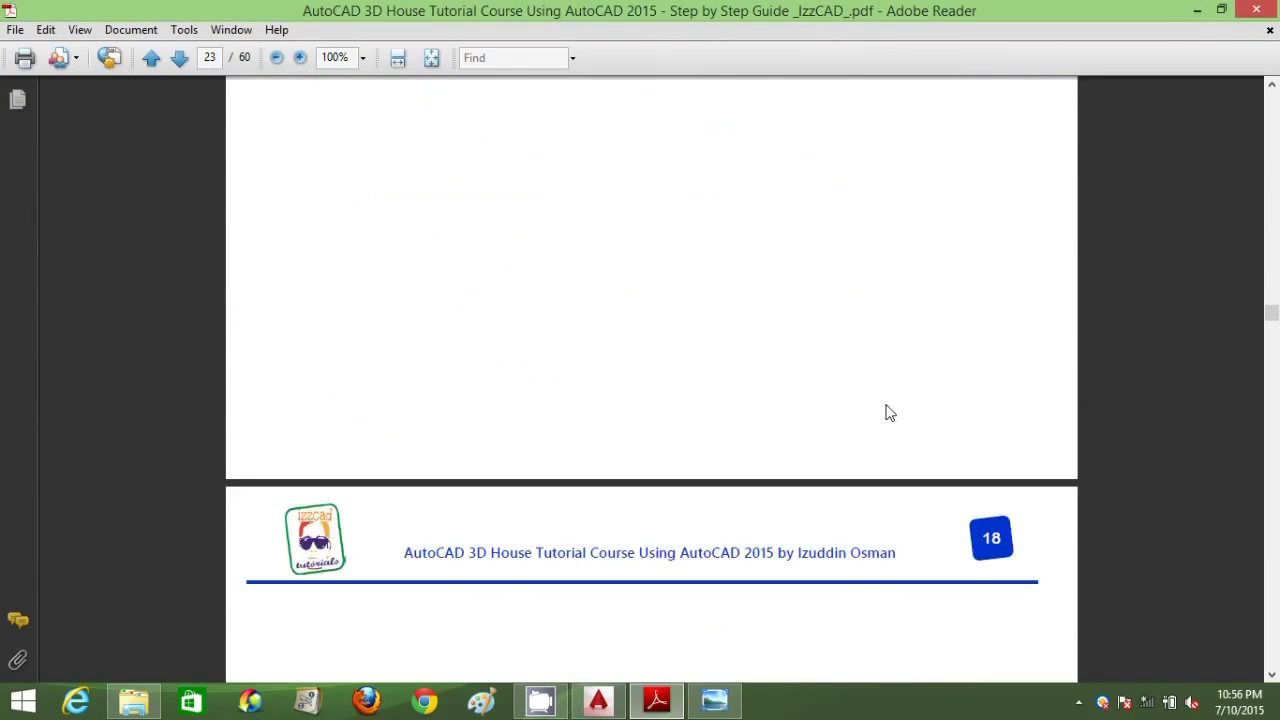
{"action": "left_click_drag", "start_coordinate": [1272, 315], "coordinate": [1261, 369]}
- Page through the Chapter 5 and 6 wall pages to page 36, the Chapter 8 UCS title
{"action": "scroll", "coordinate": [1197, 368], "scroll_direction": "down", "scroll_amount": 8}
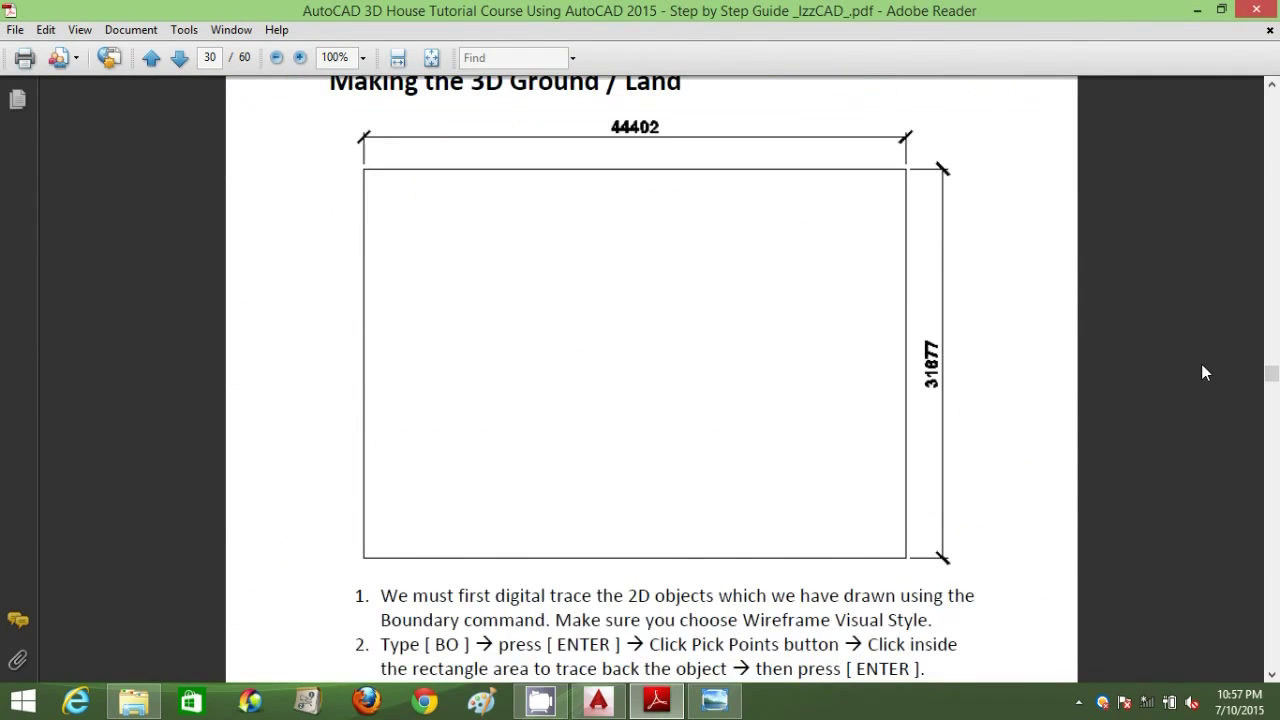
{"action": "scroll", "coordinate": [1192, 371], "scroll_direction": "down", "scroll_amount": 15}
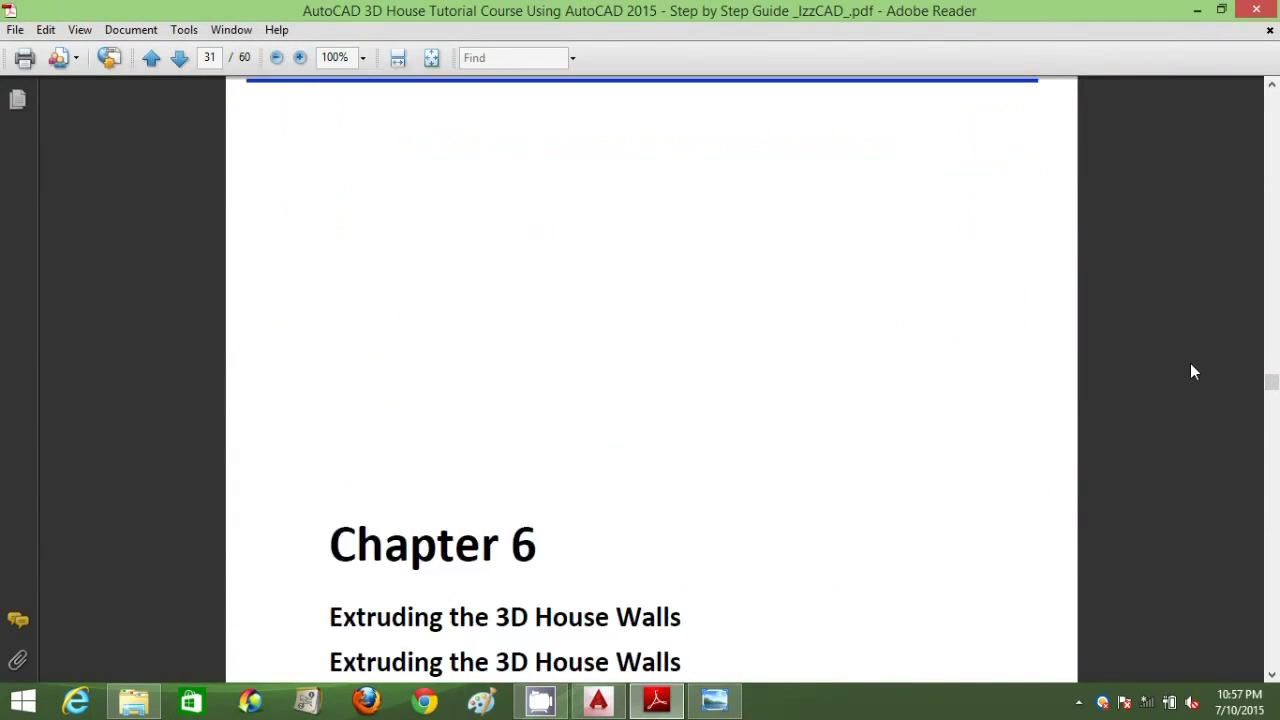
{"action": "scroll", "coordinate": [1192, 371], "scroll_direction": "down", "scroll_amount": 12}
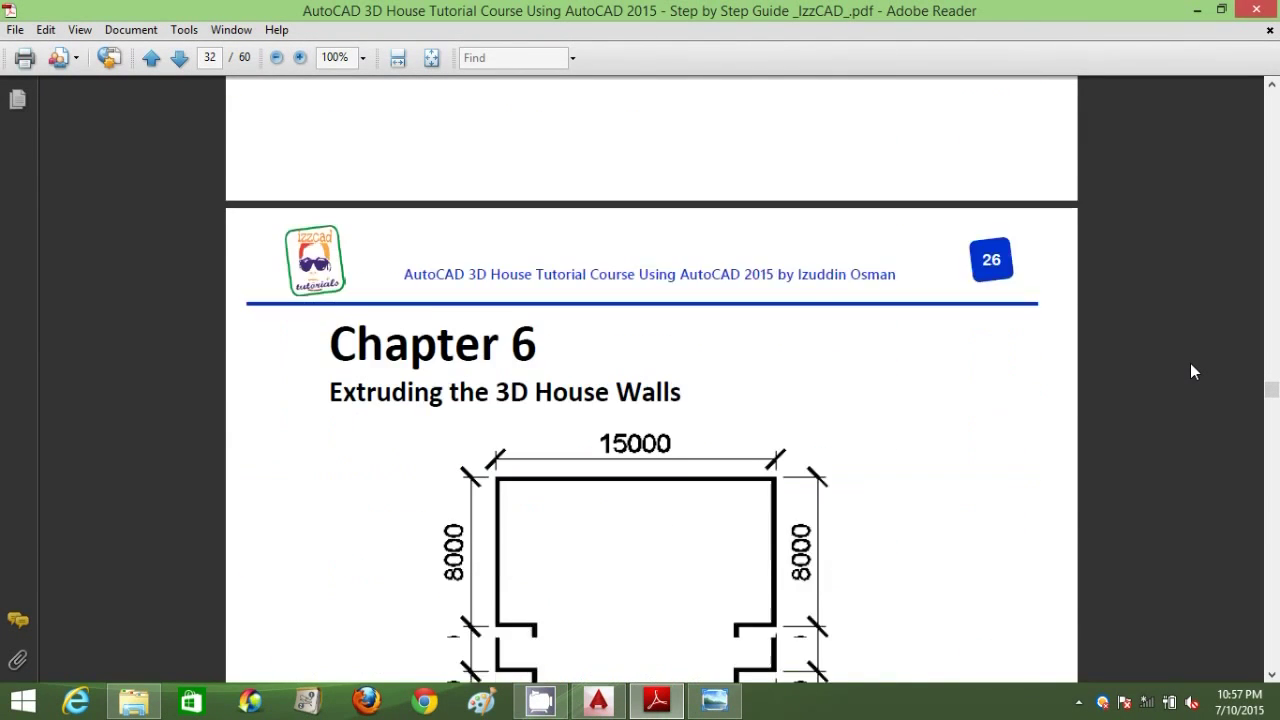
{"action": "scroll", "coordinate": [1192, 371], "scroll_direction": "down", "scroll_amount": 1}
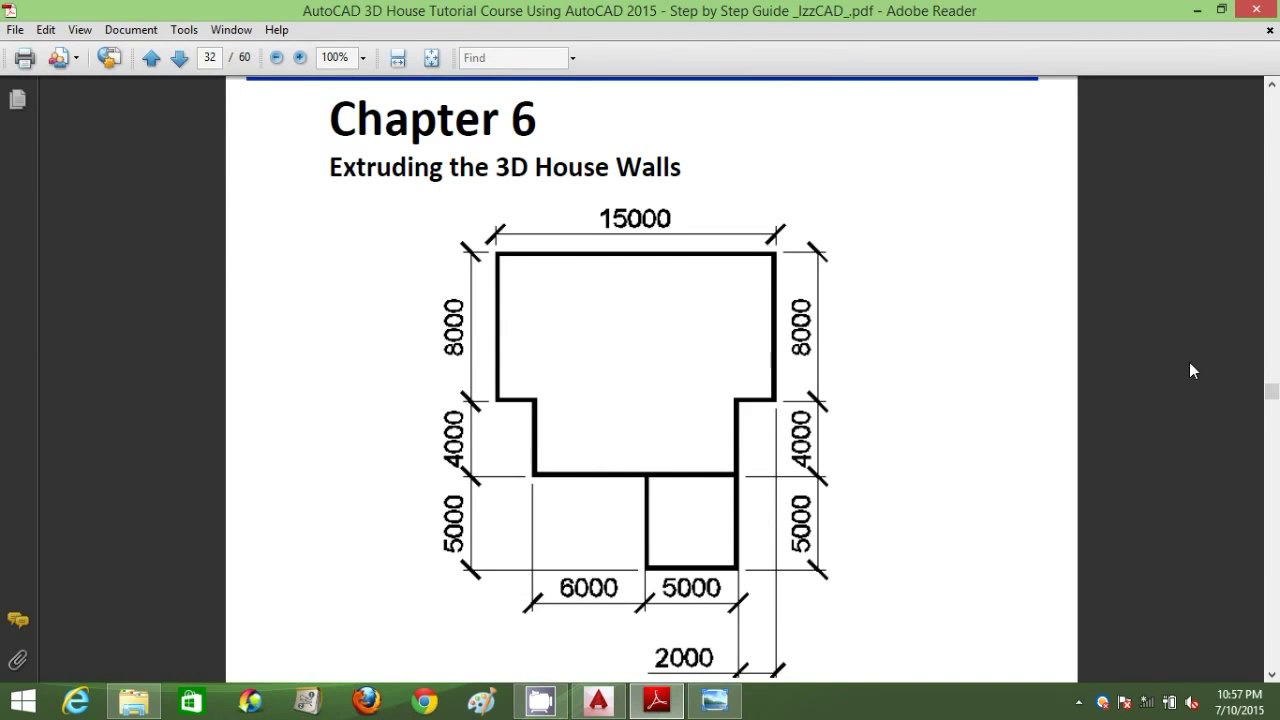
{"action": "scroll", "coordinate": [1190, 370], "scroll_direction": "down", "scroll_amount": 3}
{"action": "scroll", "coordinate": [1189, 362], "scroll_direction": "down", "scroll_amount": 20}
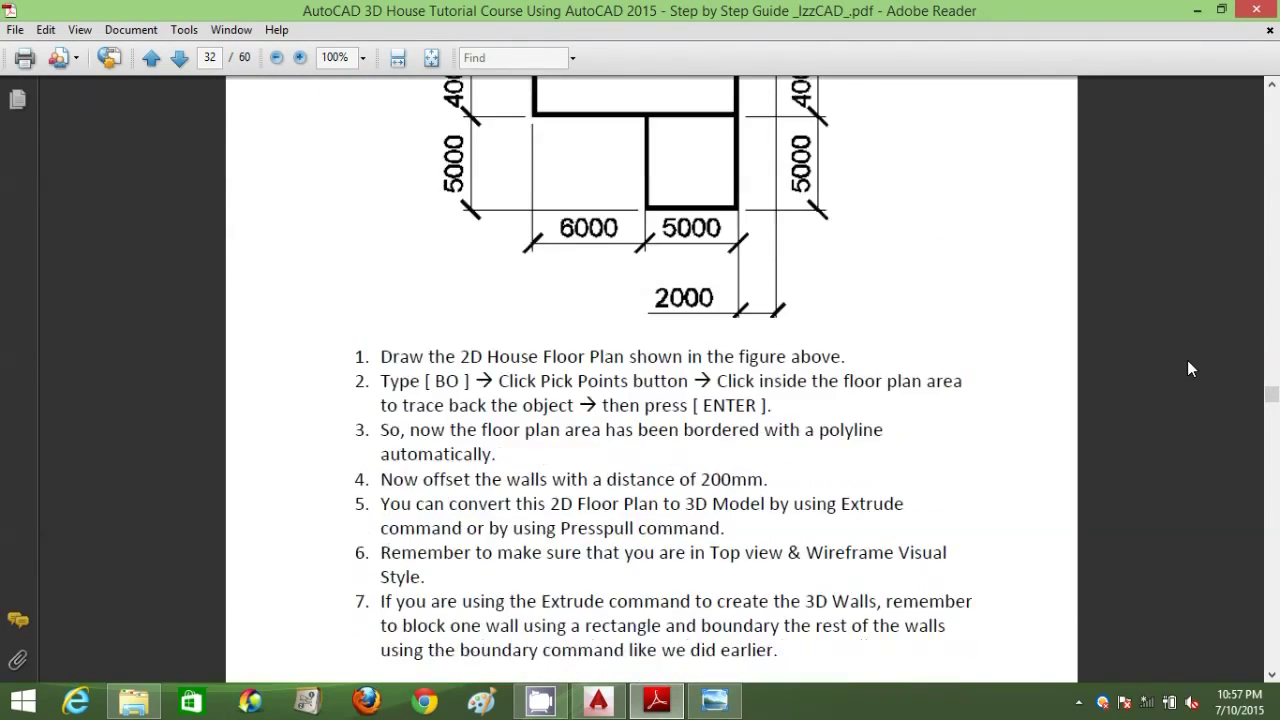
{"action": "left_click_drag", "start_coordinate": [1272, 403], "coordinate": [1274, 422]}
{"action": "scroll", "coordinate": [1097, 383], "scroll_direction": "down", "scroll_amount": 5}
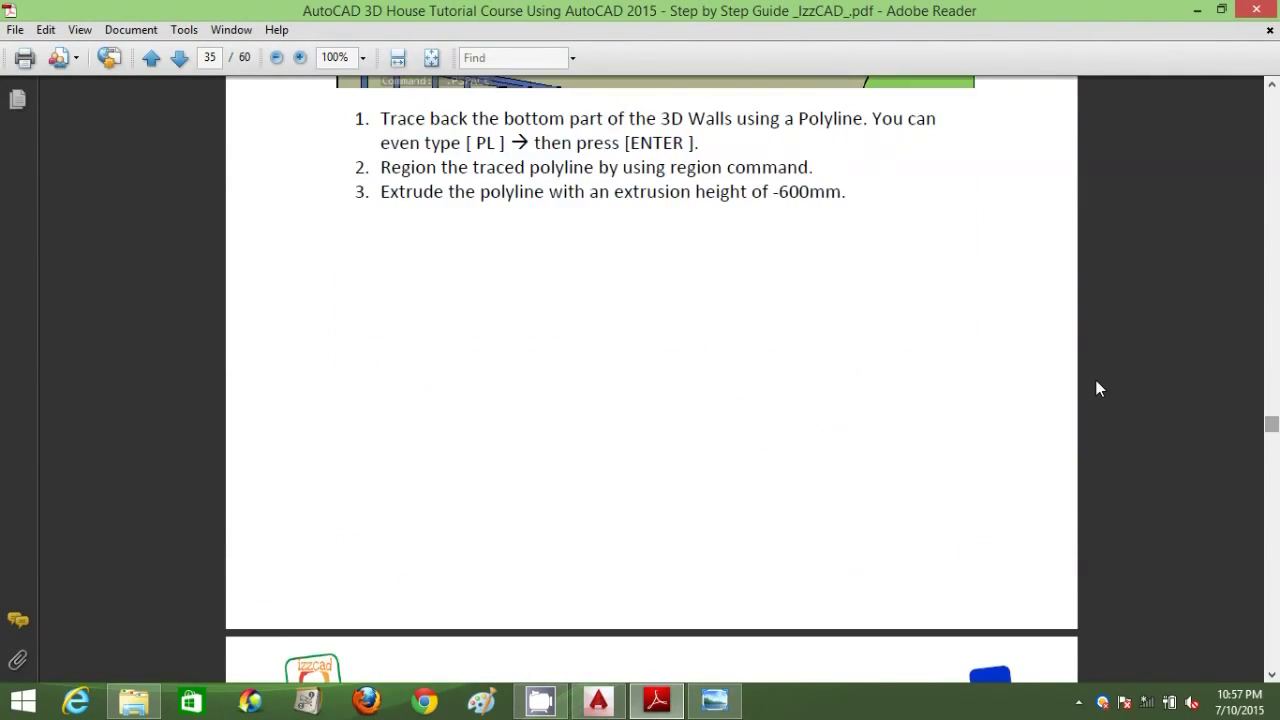
- Scroll through the UCS and window-opening chapters to page 45's 1000mm polyline offset roof steps
{"action": "scroll", "coordinate": [1097, 385], "scroll_direction": "down", "scroll_amount": 15}
{"action": "scroll", "coordinate": [1097, 387], "scroll_direction": "down", "scroll_amount": 20}
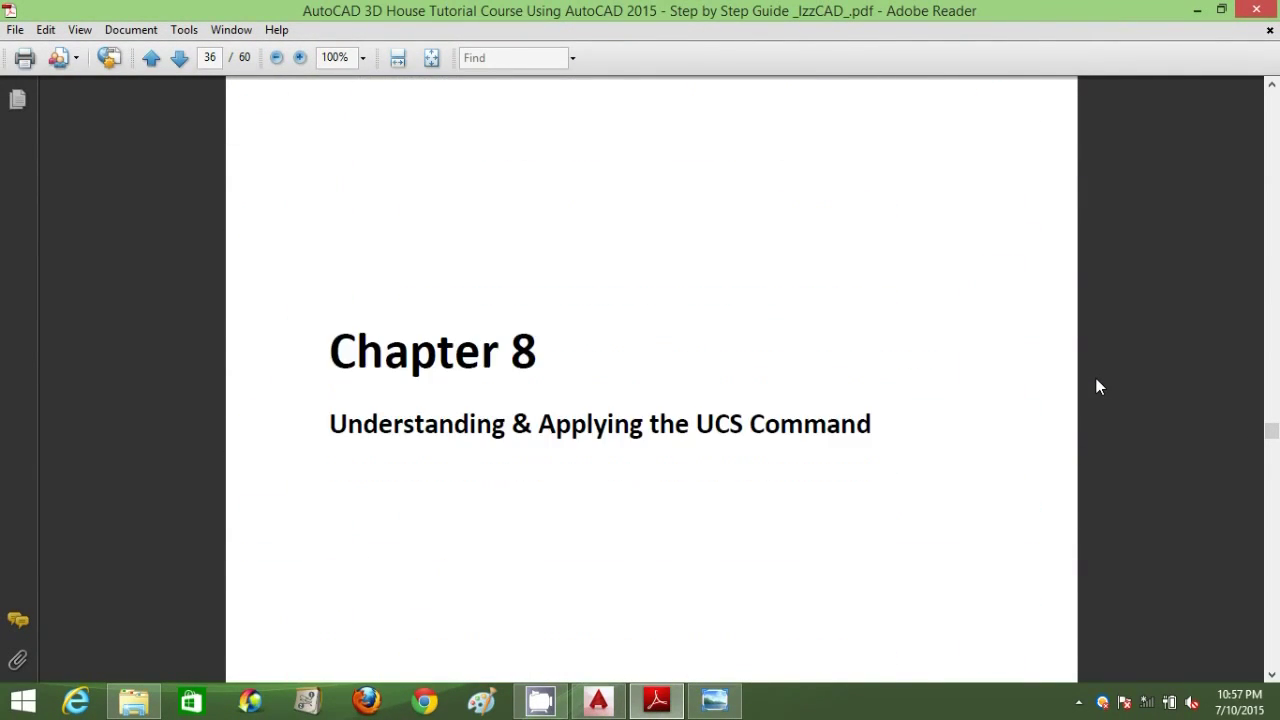
{"action": "scroll", "coordinate": [1094, 384], "scroll_direction": "down", "scroll_amount": 1}
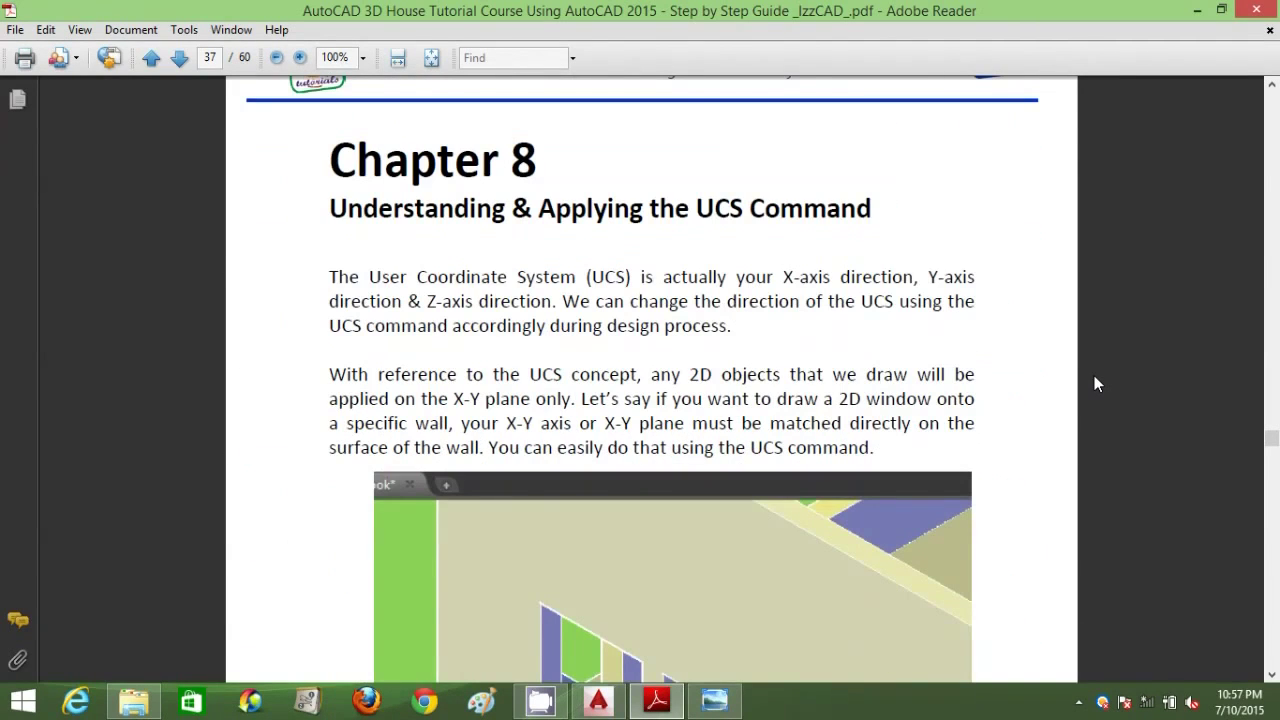
{"action": "scroll", "coordinate": [1094, 383], "scroll_direction": "down", "scroll_amount": 17}
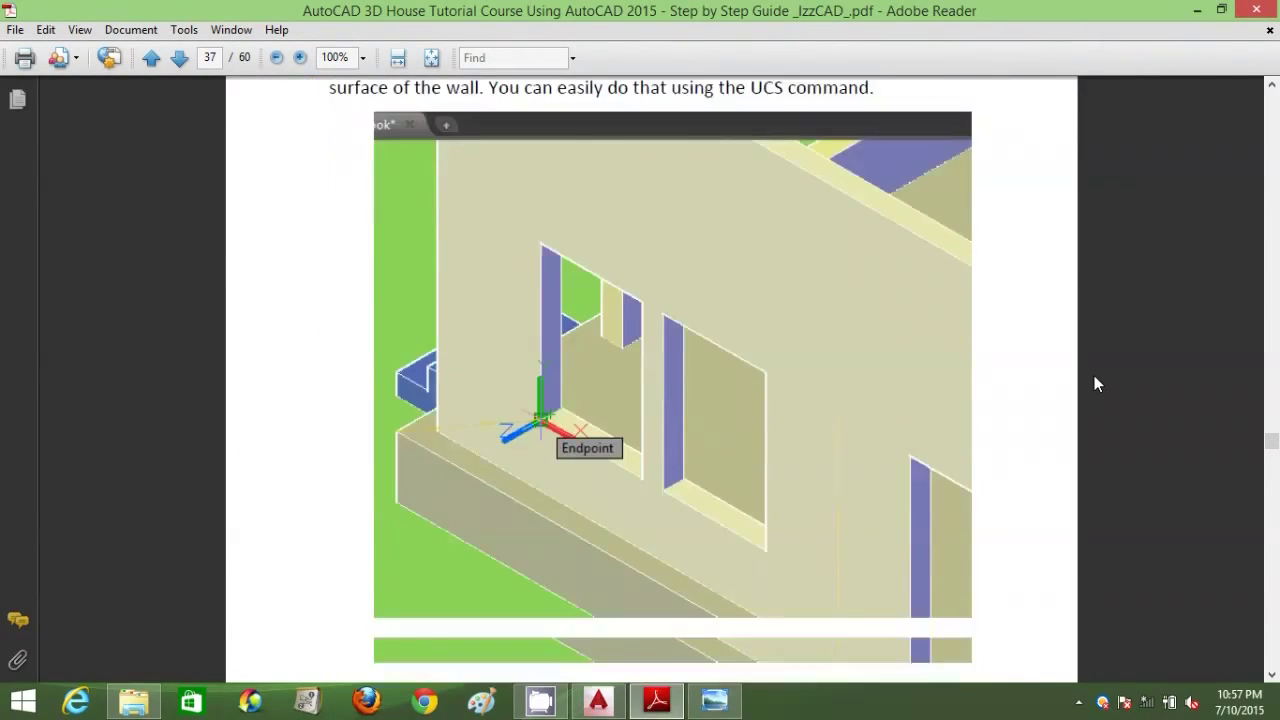
{"action": "scroll", "coordinate": [1094, 382], "scroll_direction": "down", "scroll_amount": 12}
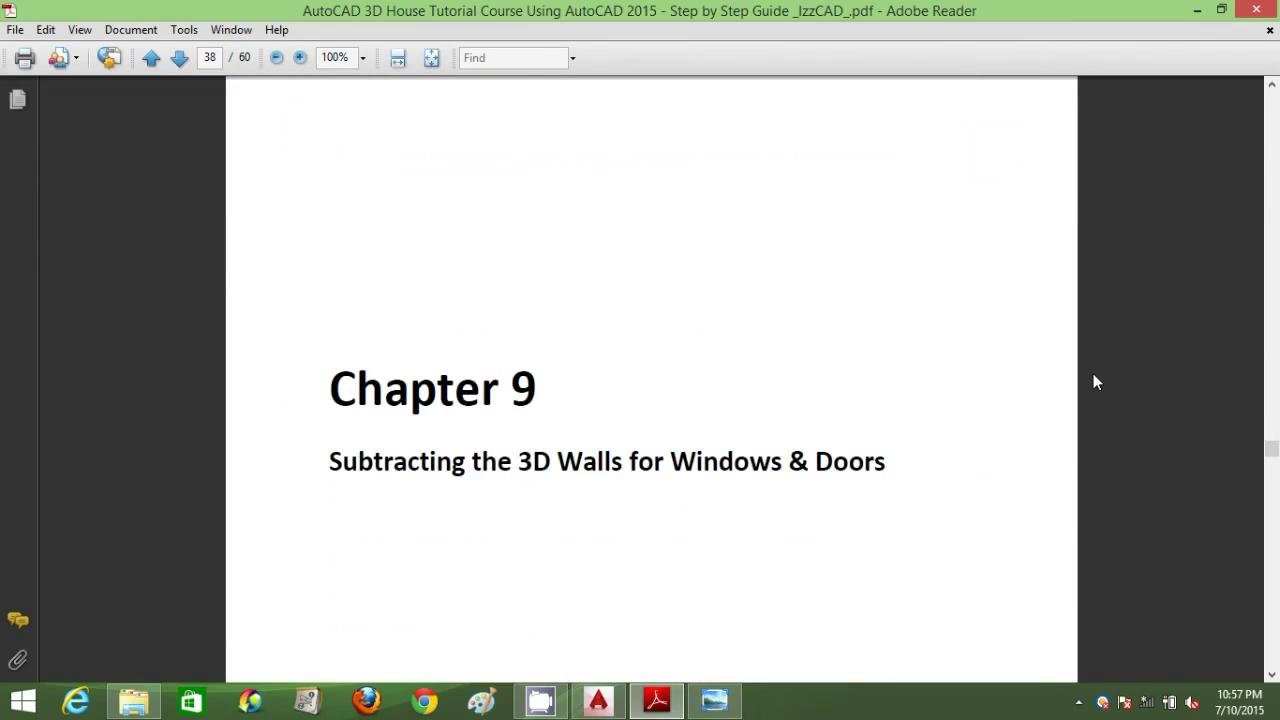
{"action": "scroll", "coordinate": [1094, 382], "scroll_direction": "down", "scroll_amount": 20}
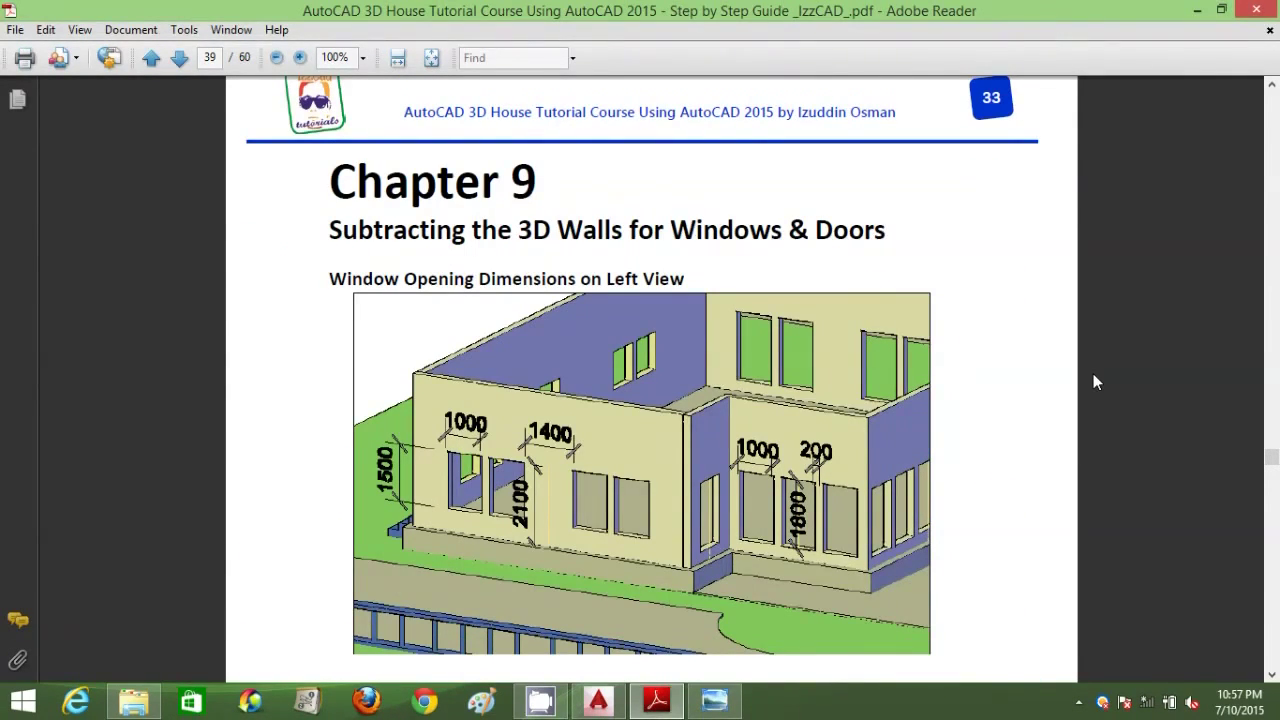
{"action": "scroll", "coordinate": [1094, 382], "scroll_direction": "down", "scroll_amount": 10}
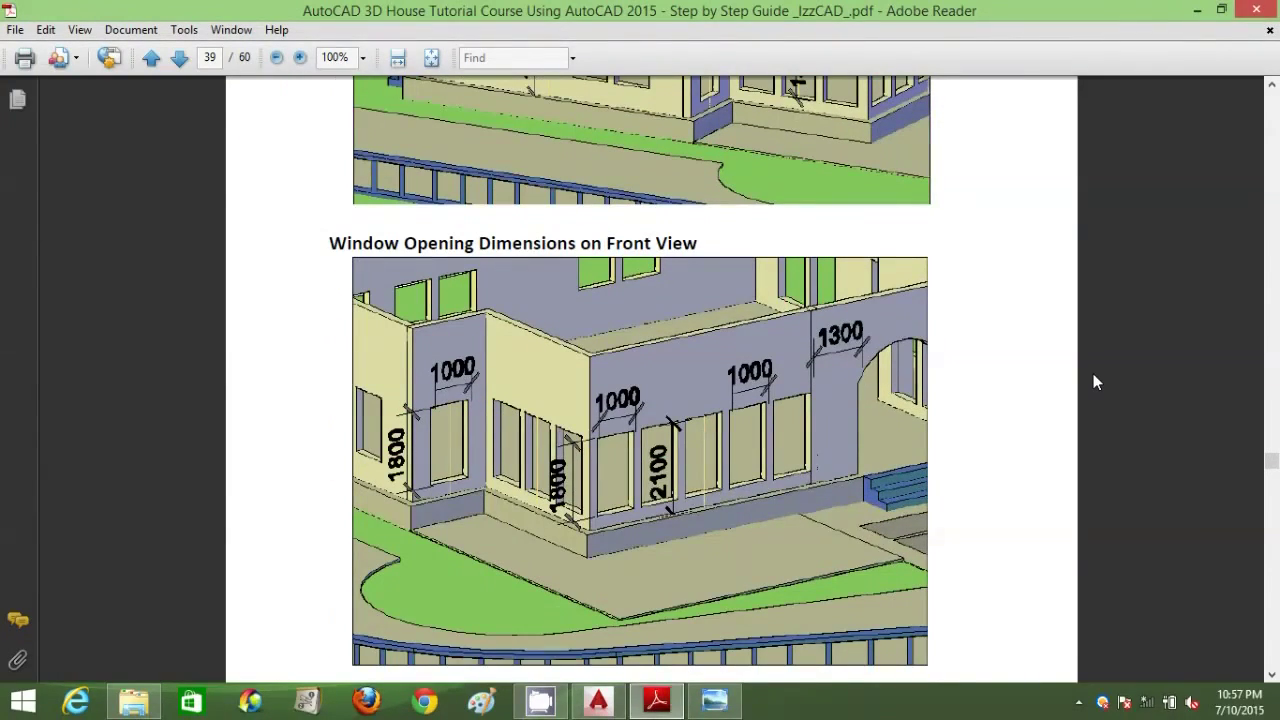
{"action": "scroll", "coordinate": [1094, 382], "scroll_direction": "down", "scroll_amount": 12}
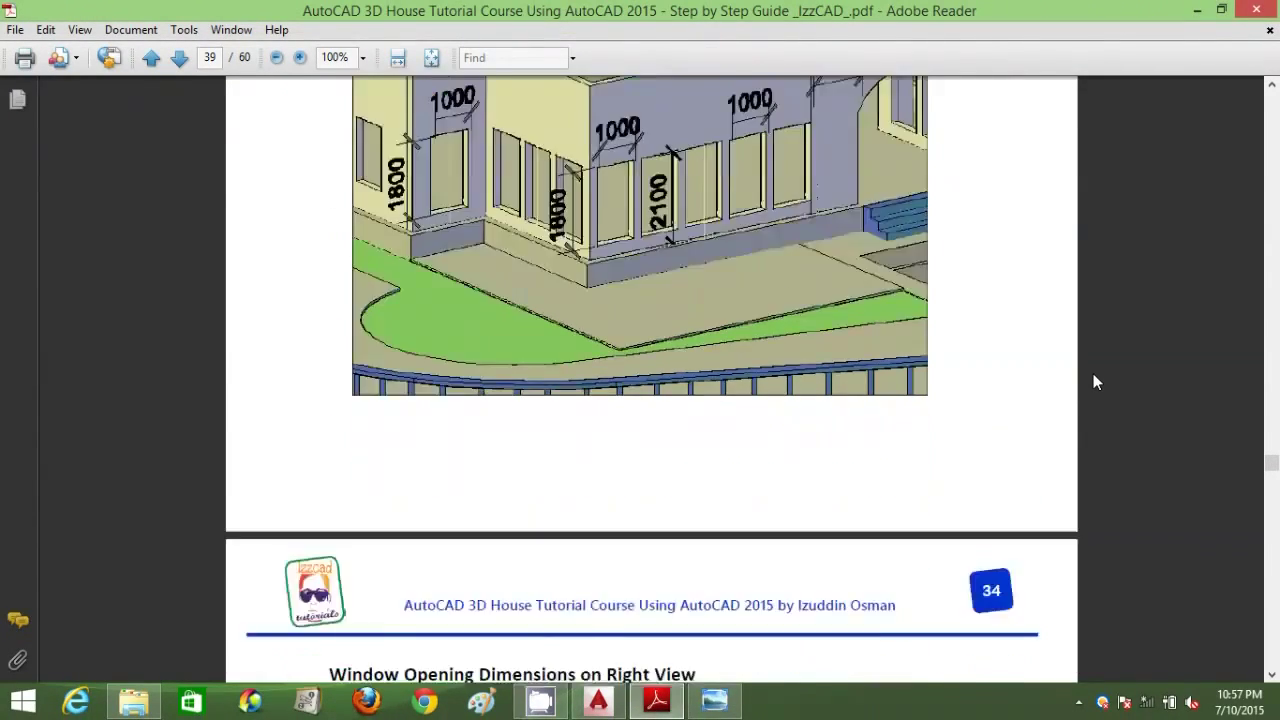
{"action": "scroll", "coordinate": [1094, 382], "scroll_direction": "down", "scroll_amount": 10}
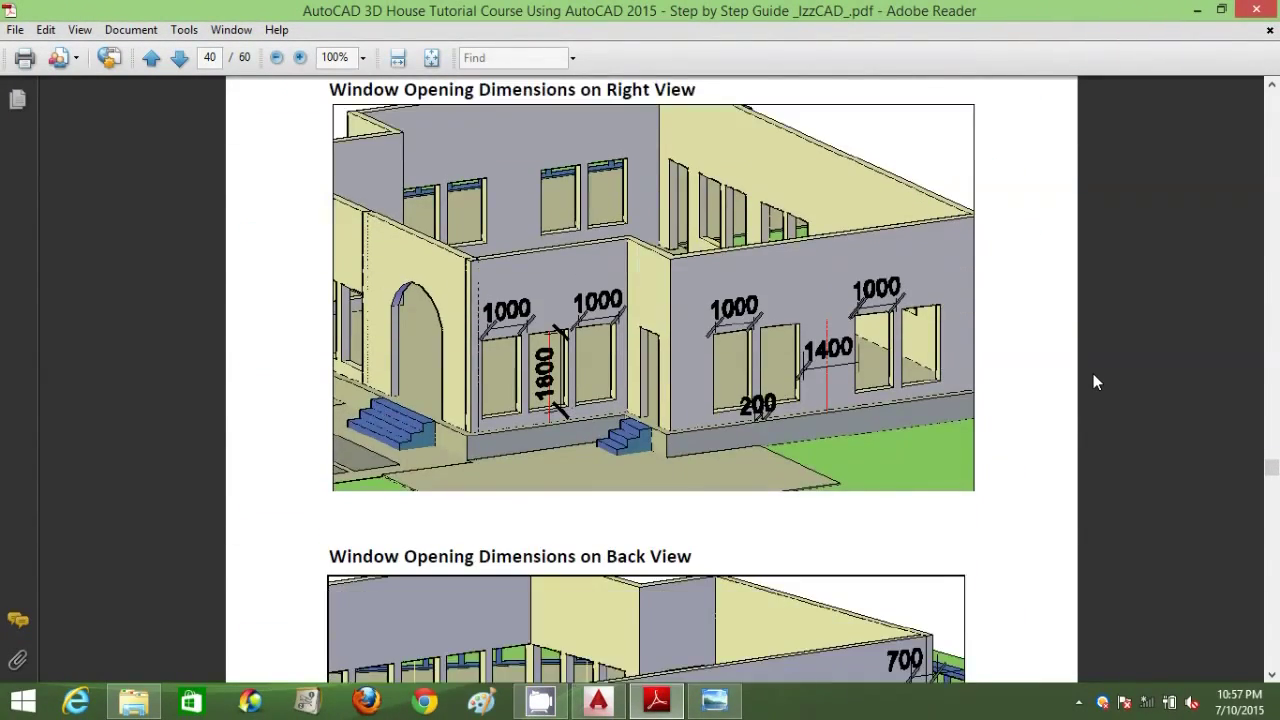
{"action": "scroll", "coordinate": [1094, 382], "scroll_direction": "down", "scroll_amount": 20}
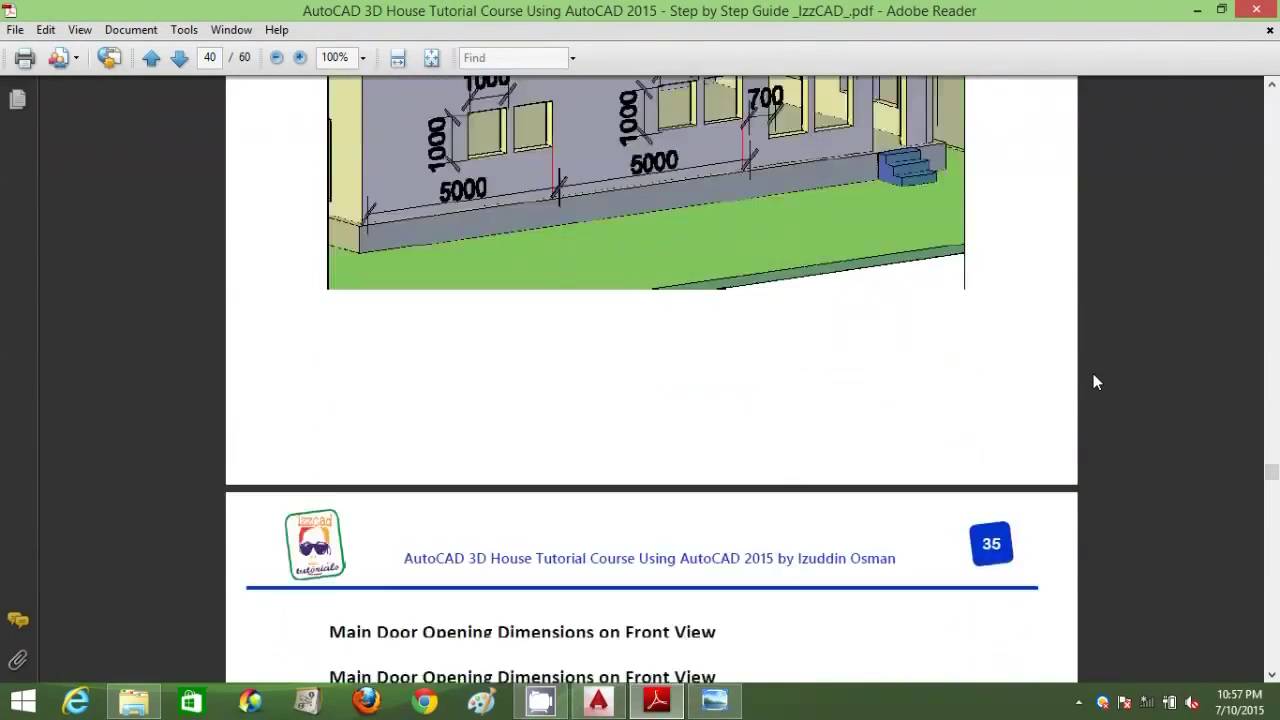
{"action": "scroll", "coordinate": [1093, 382], "scroll_direction": "down", "scroll_amount": 20}
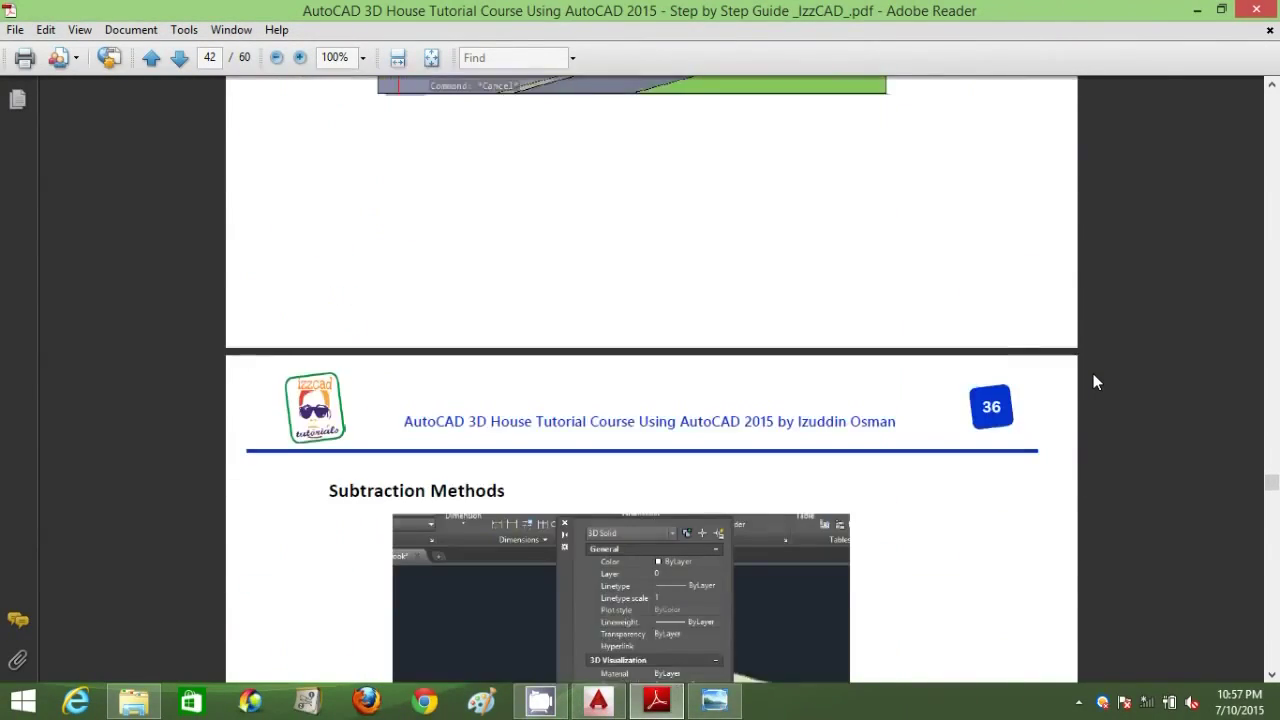
{"action": "scroll", "coordinate": [1091, 381], "scroll_direction": "down", "scroll_amount": 20}
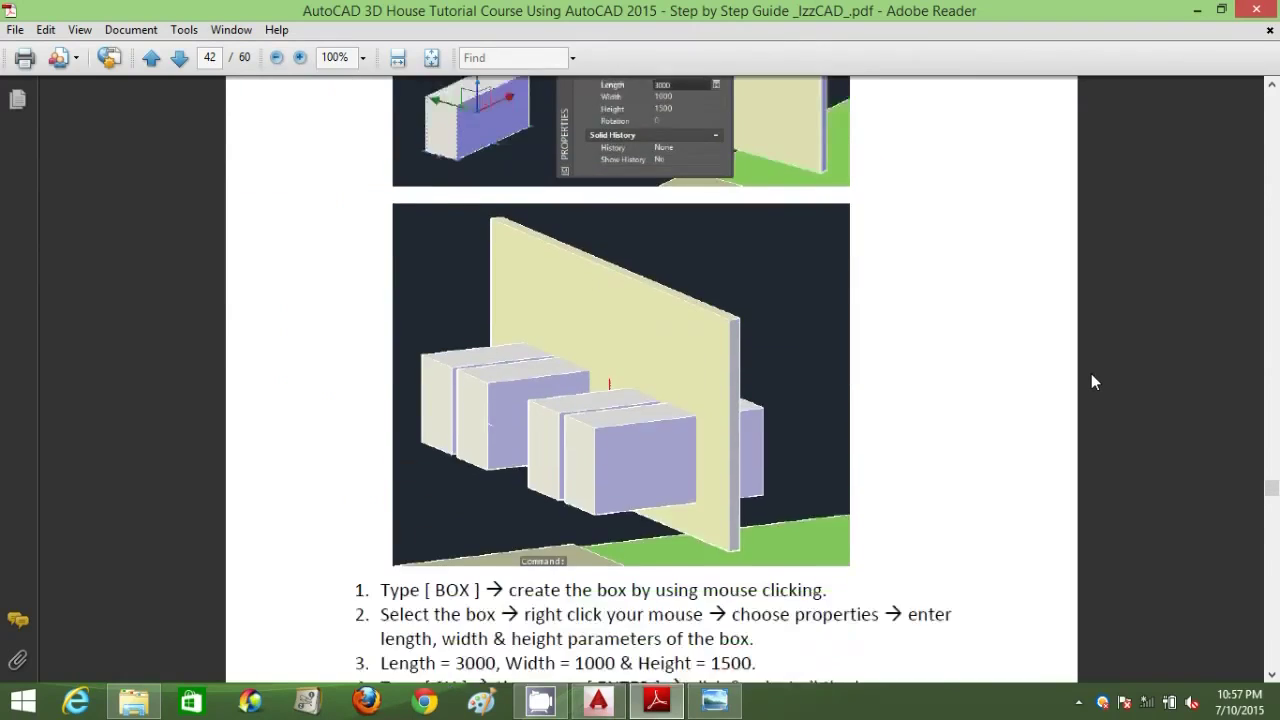
{"action": "scroll", "coordinate": [1093, 382], "scroll_direction": "down", "scroll_amount": 5}
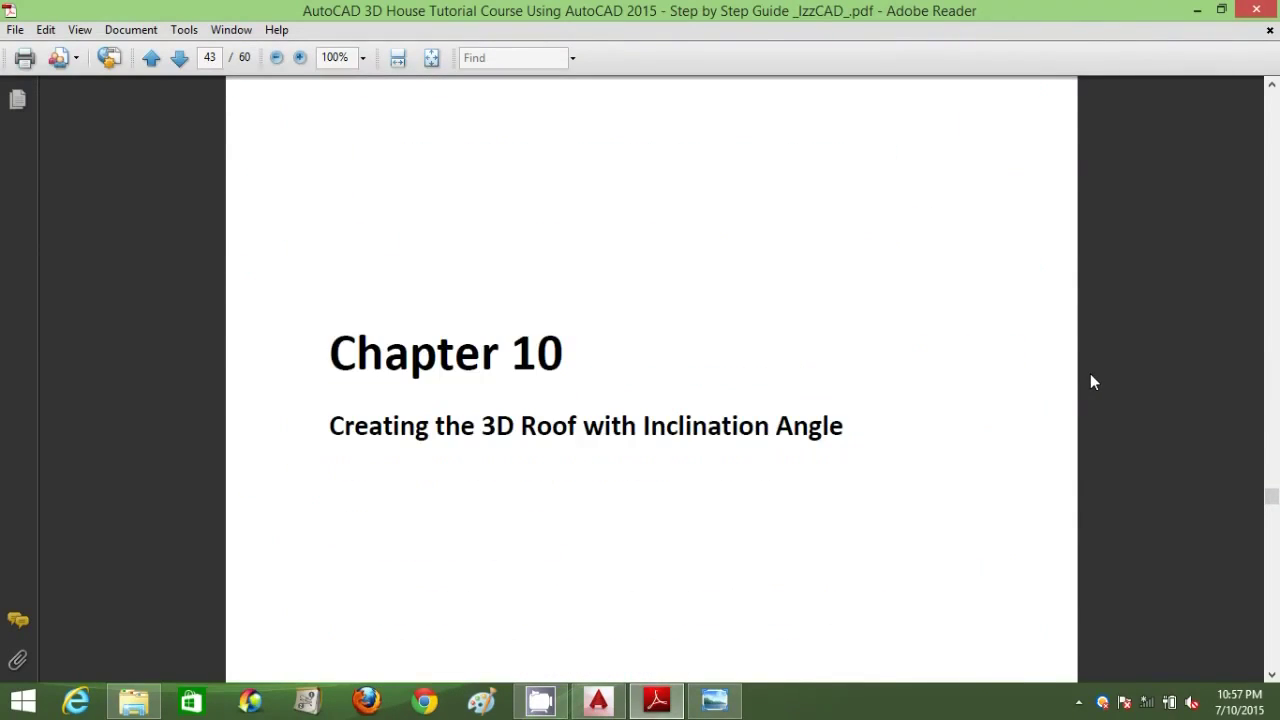
{"action": "scroll", "coordinate": [1093, 382], "scroll_direction": "down", "scroll_amount": 10}
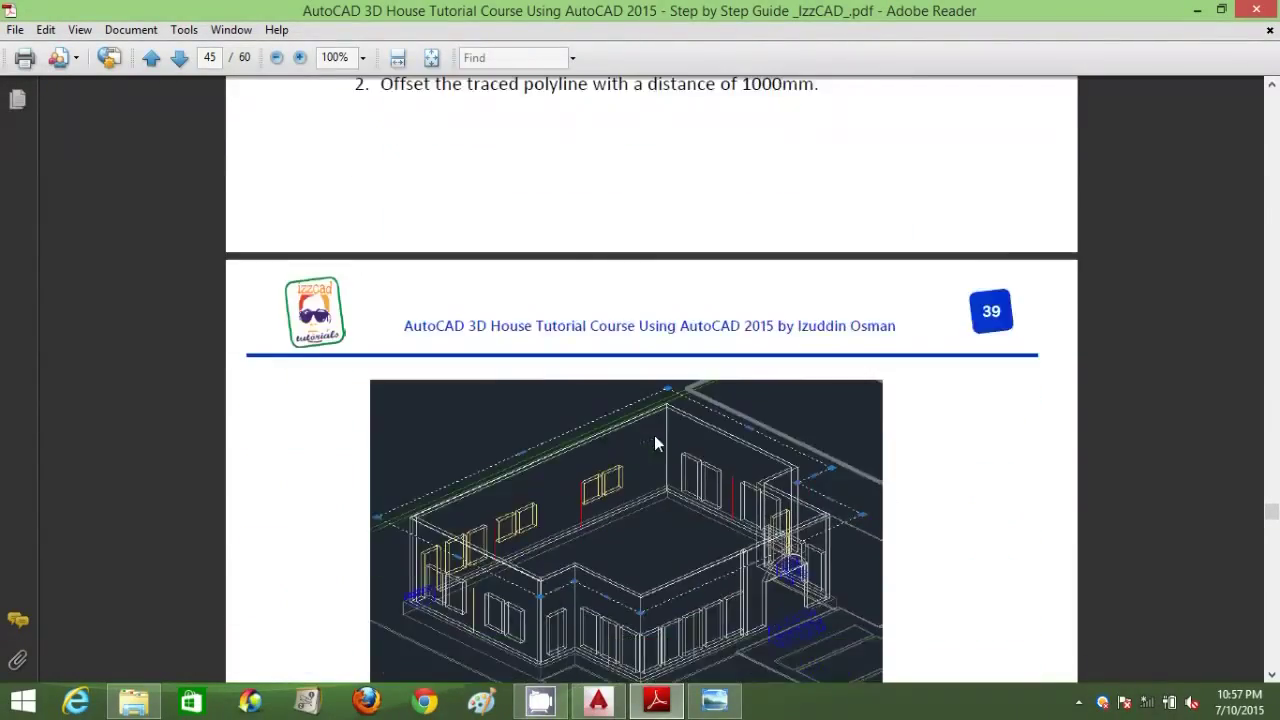
- Scroll past the SOLIDEDIT roof step and the 40°/50° roof-angle front view to page 48
{"action": "scroll", "coordinate": [654, 436], "scroll_direction": "down", "scroll_amount": 15}
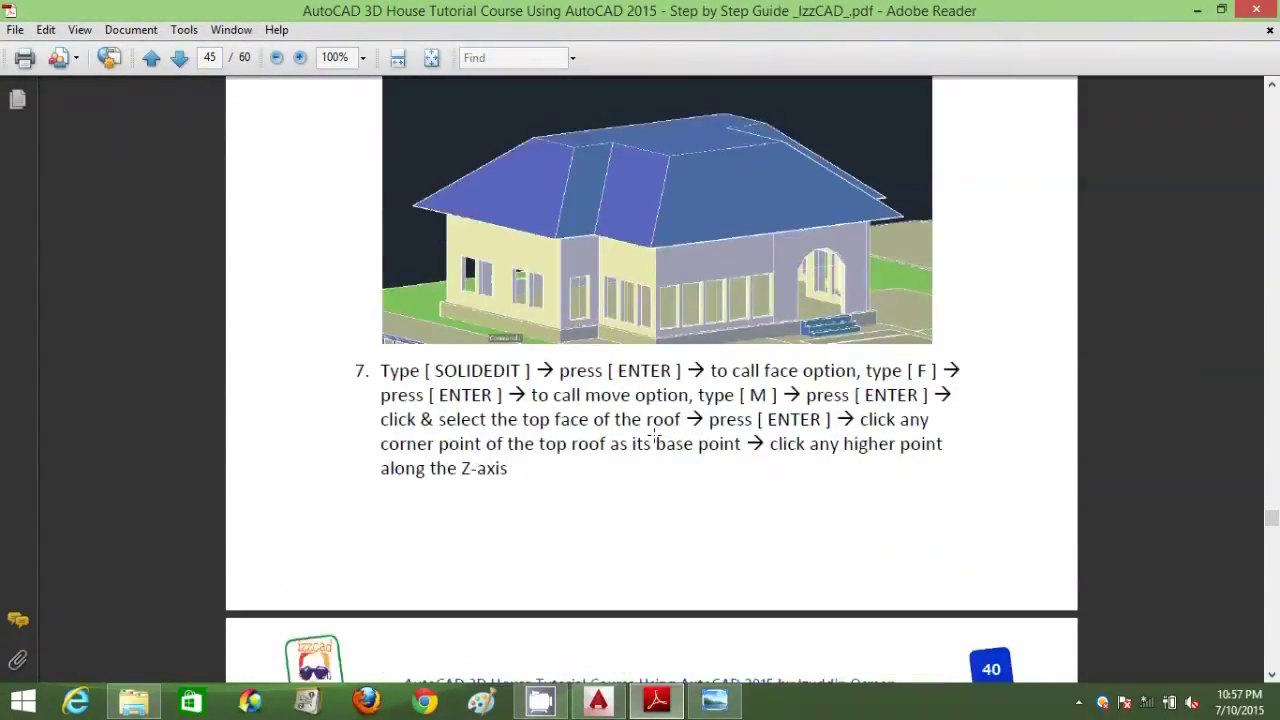
{"action": "scroll", "coordinate": [654, 440], "scroll_direction": "down", "scroll_amount": 8}
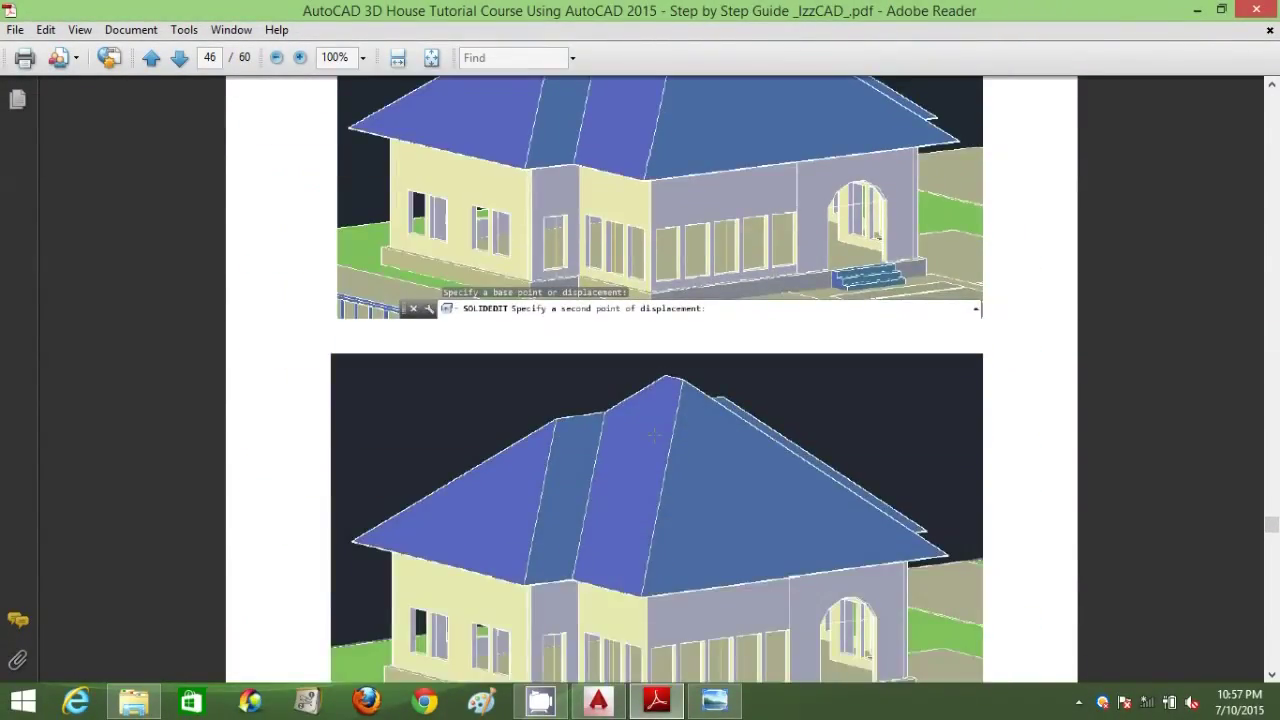
{"action": "scroll", "coordinate": [654, 433], "scroll_direction": "down", "scroll_amount": 10}
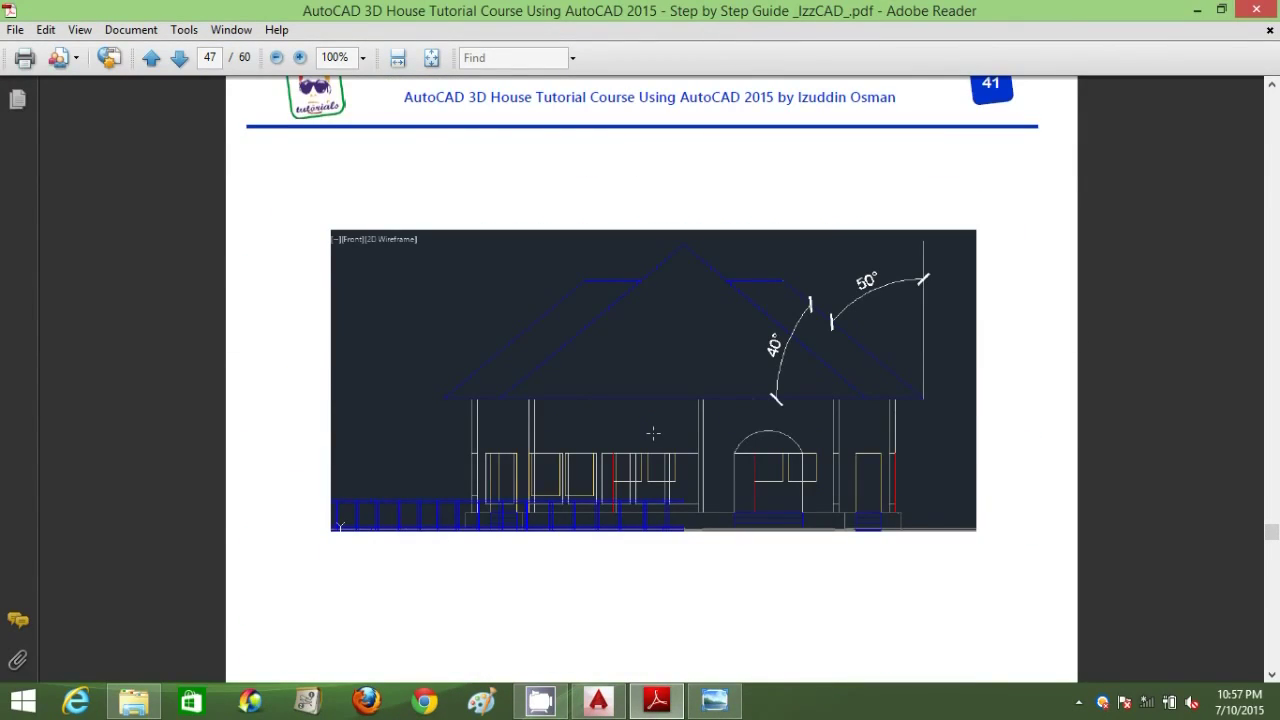
{"action": "scroll", "coordinate": [653, 433], "scroll_direction": "down", "scroll_amount": 10}
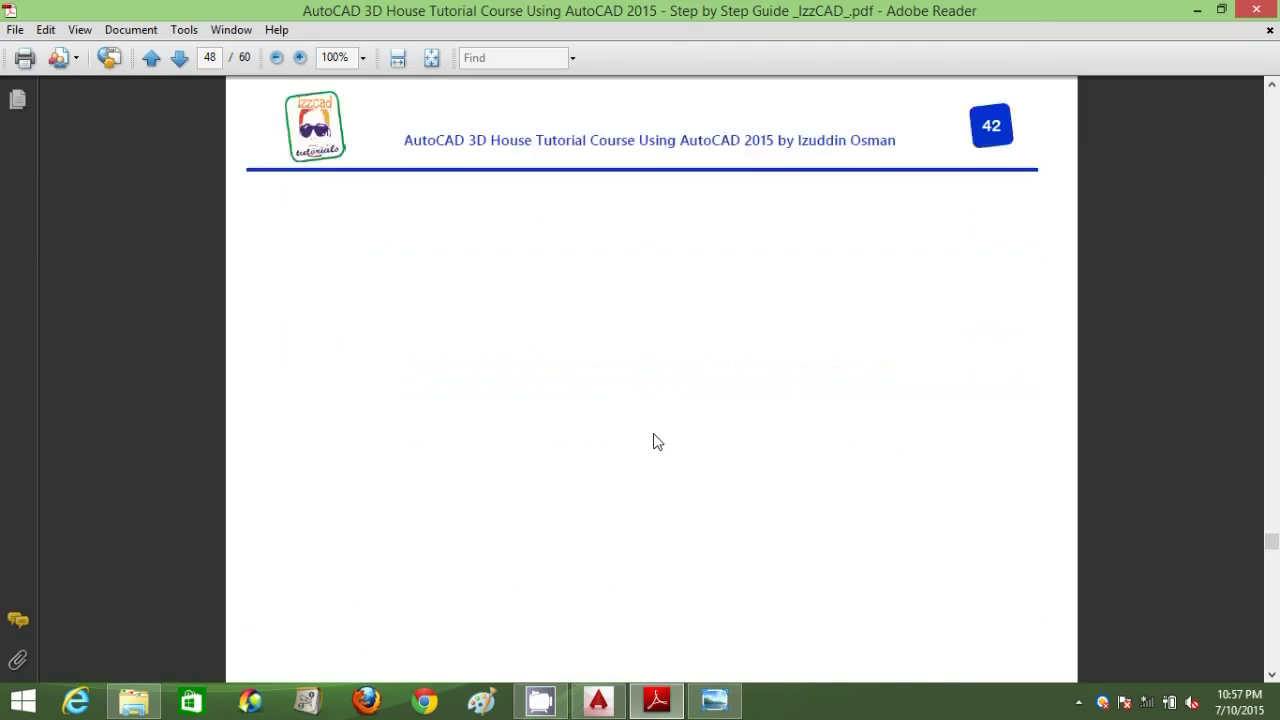
- Scroll onward through the guide's later chapters
{"action": "scroll", "coordinate": [655, 437], "scroll_direction": "down", "scroll_amount": 10}
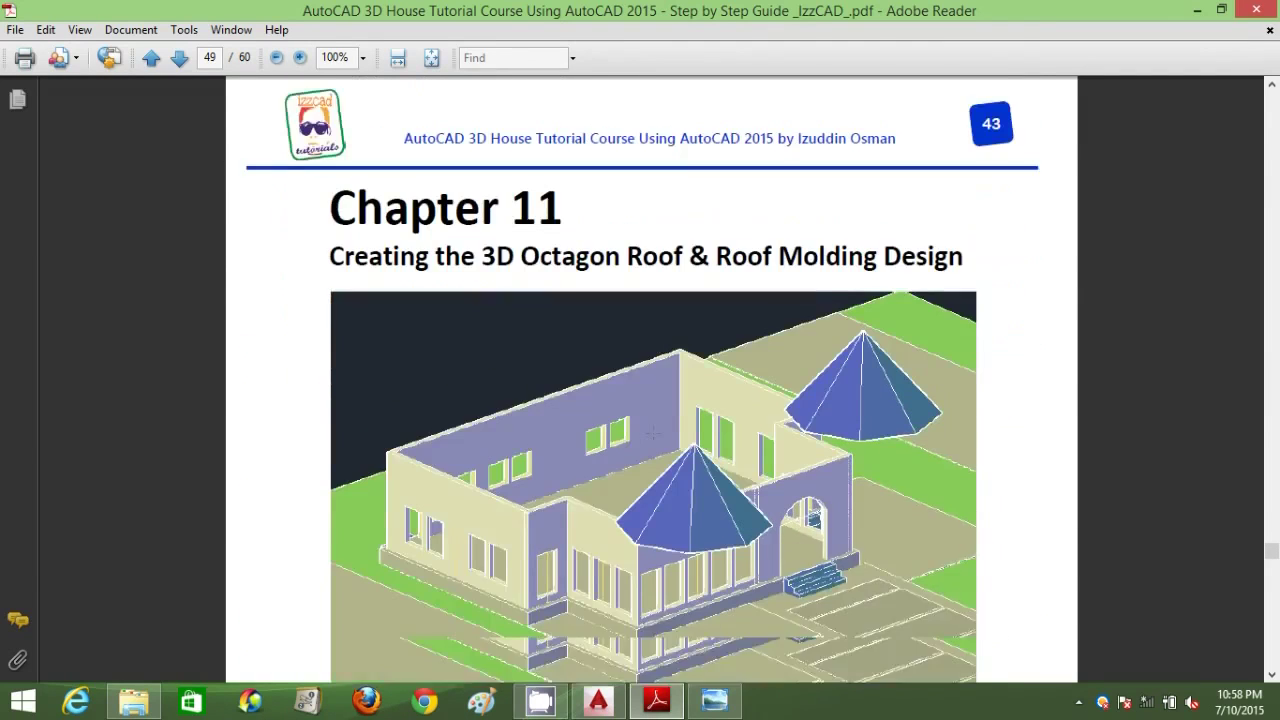
{"action": "scroll", "coordinate": [654, 434], "scroll_direction": "down", "scroll_amount": 5}
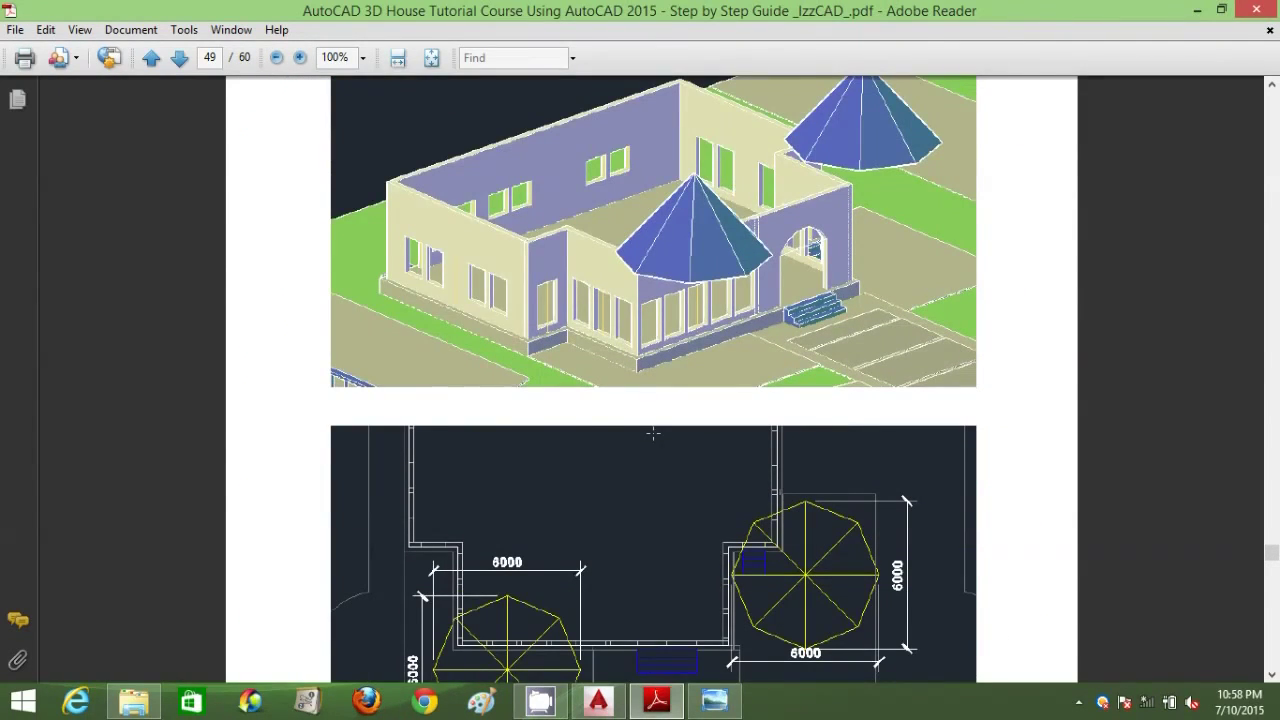
{"action": "scroll", "coordinate": [653, 433], "scroll_direction": "down", "scroll_amount": 15}
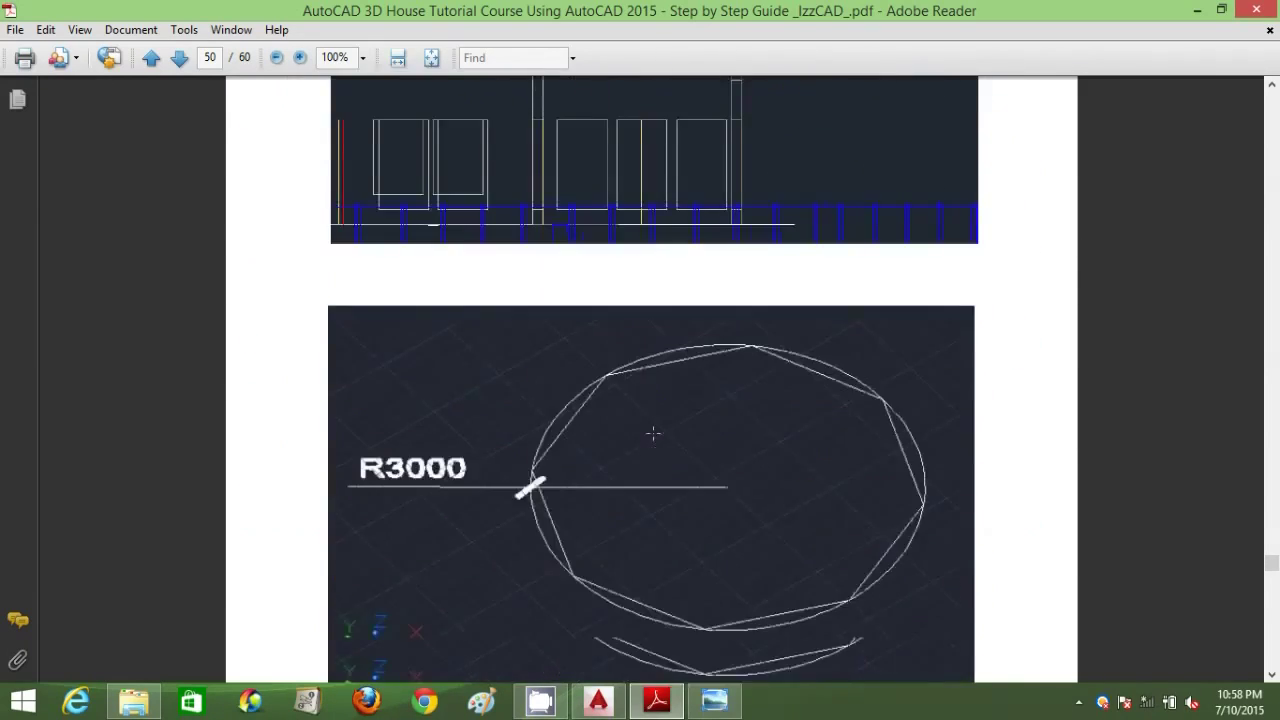
{"action": "scroll", "coordinate": [653, 433], "scroll_direction": "down", "scroll_amount": 15}
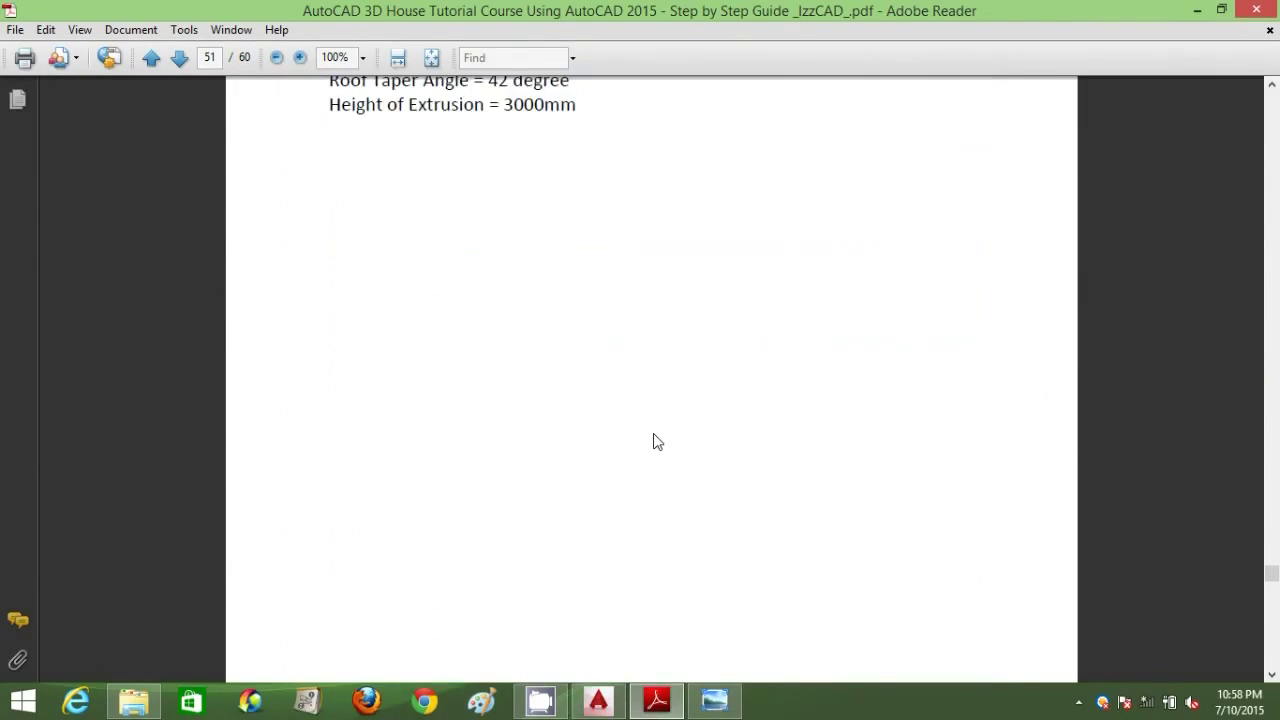
{"action": "scroll", "coordinate": [655, 437], "scroll_direction": "down", "scroll_amount": 11}
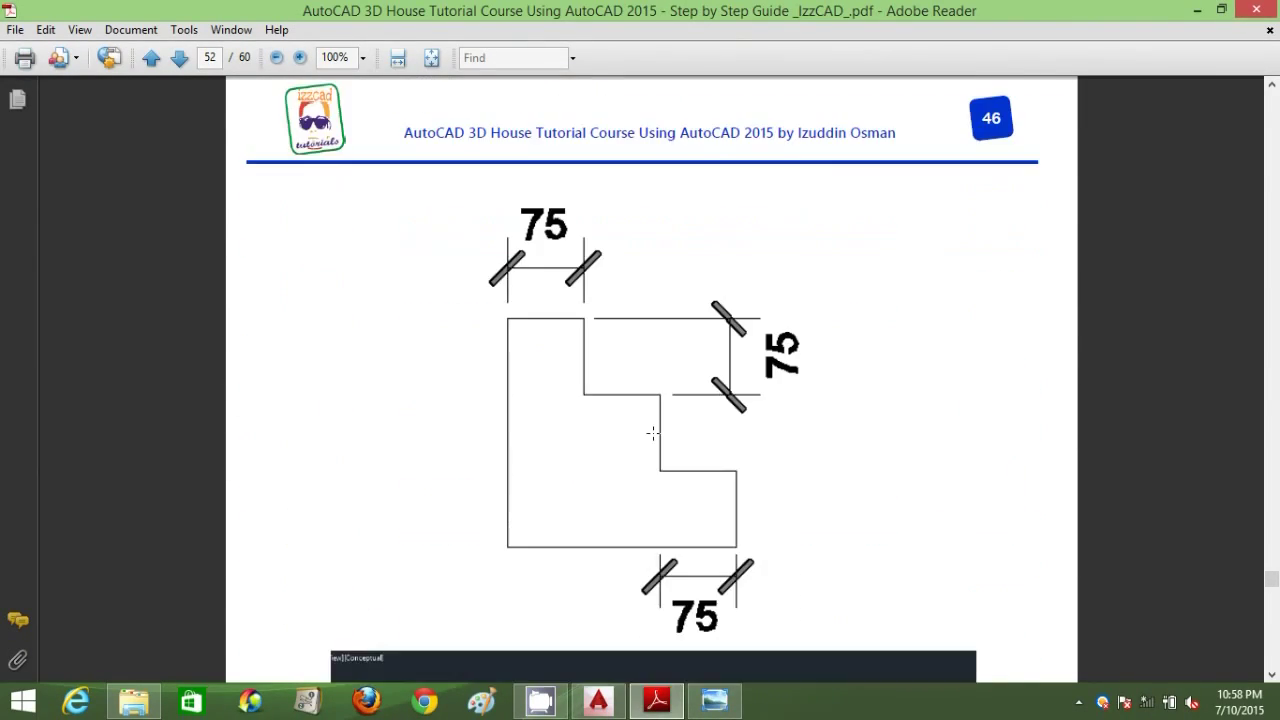
{"action": "scroll", "coordinate": [653, 433], "scroll_direction": "down", "scroll_amount": 14}
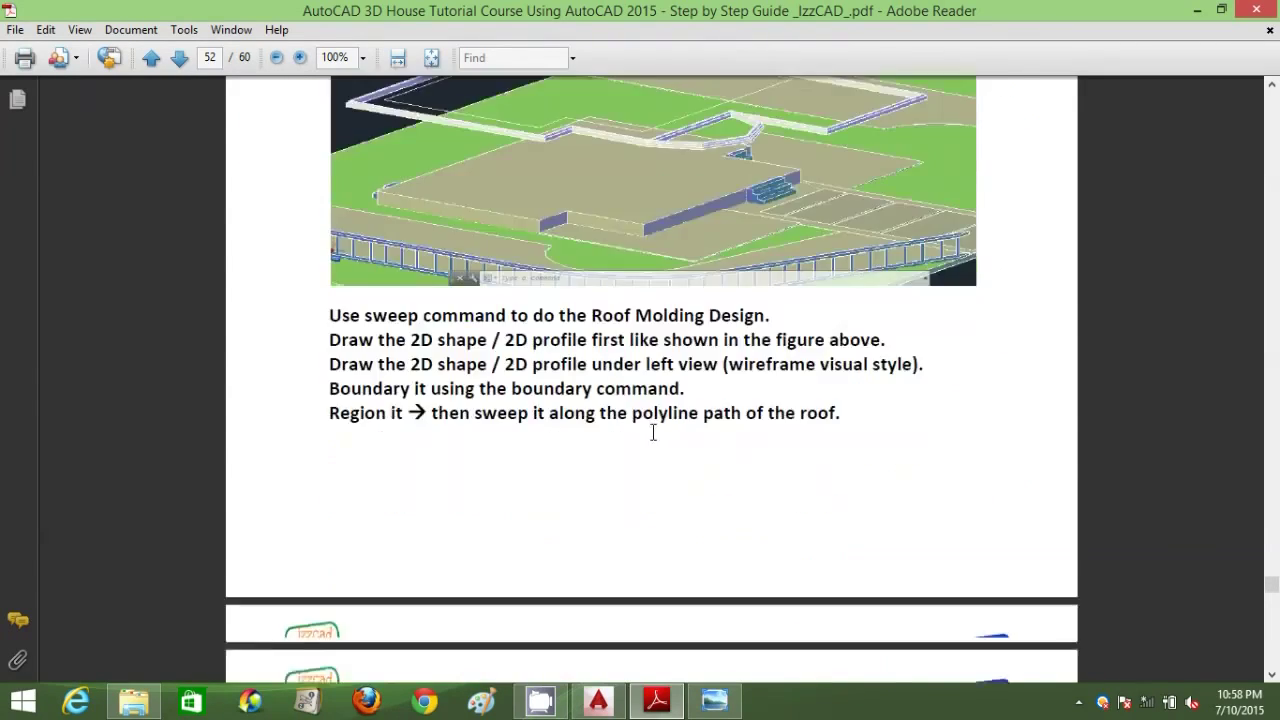
{"action": "scroll", "coordinate": [653, 435], "scroll_direction": "down", "scroll_amount": 14}
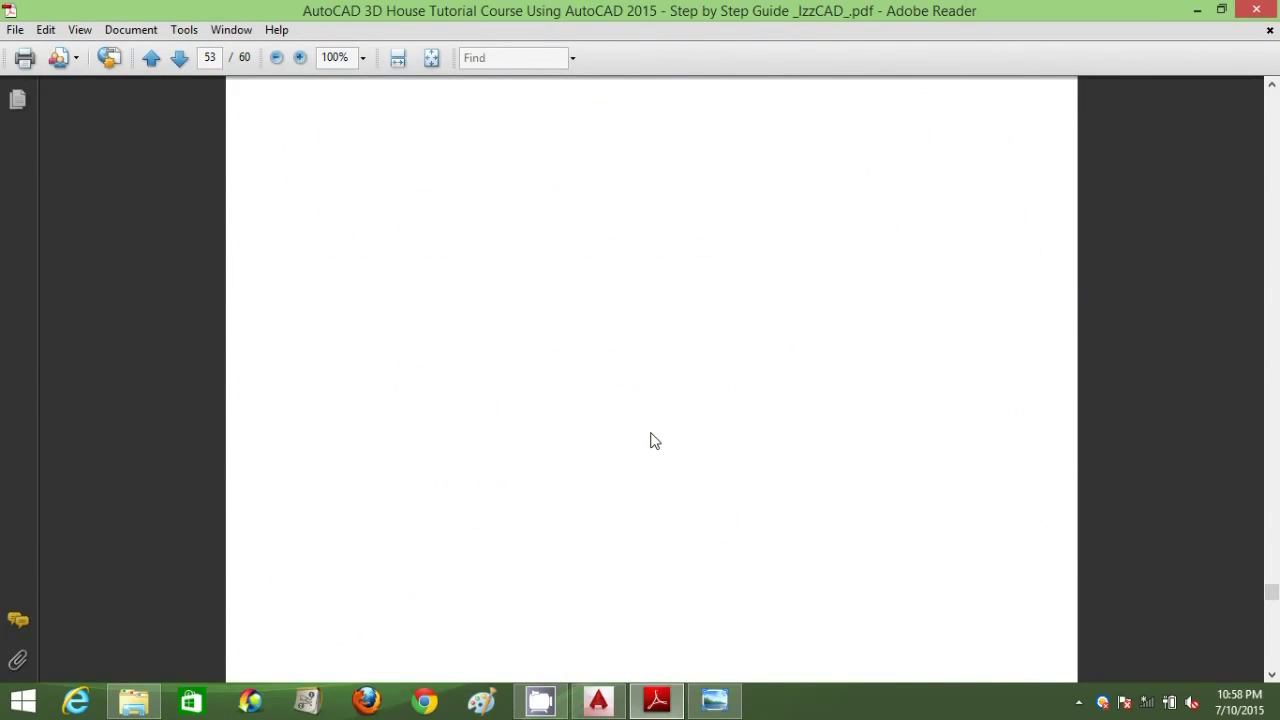
{"action": "scroll", "coordinate": [652, 437], "scroll_direction": "down", "scroll_amount": 14}
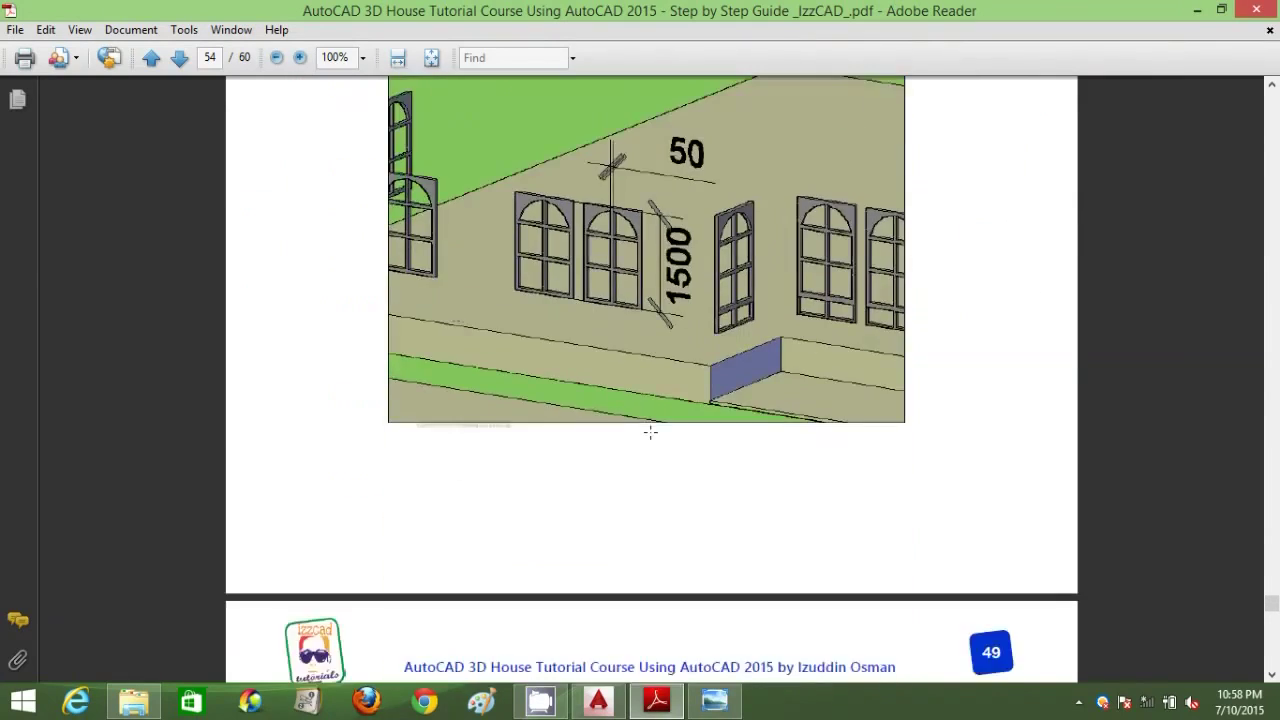
{"action": "scroll", "coordinate": [650, 432], "scroll_direction": "down", "scroll_amount": 14}
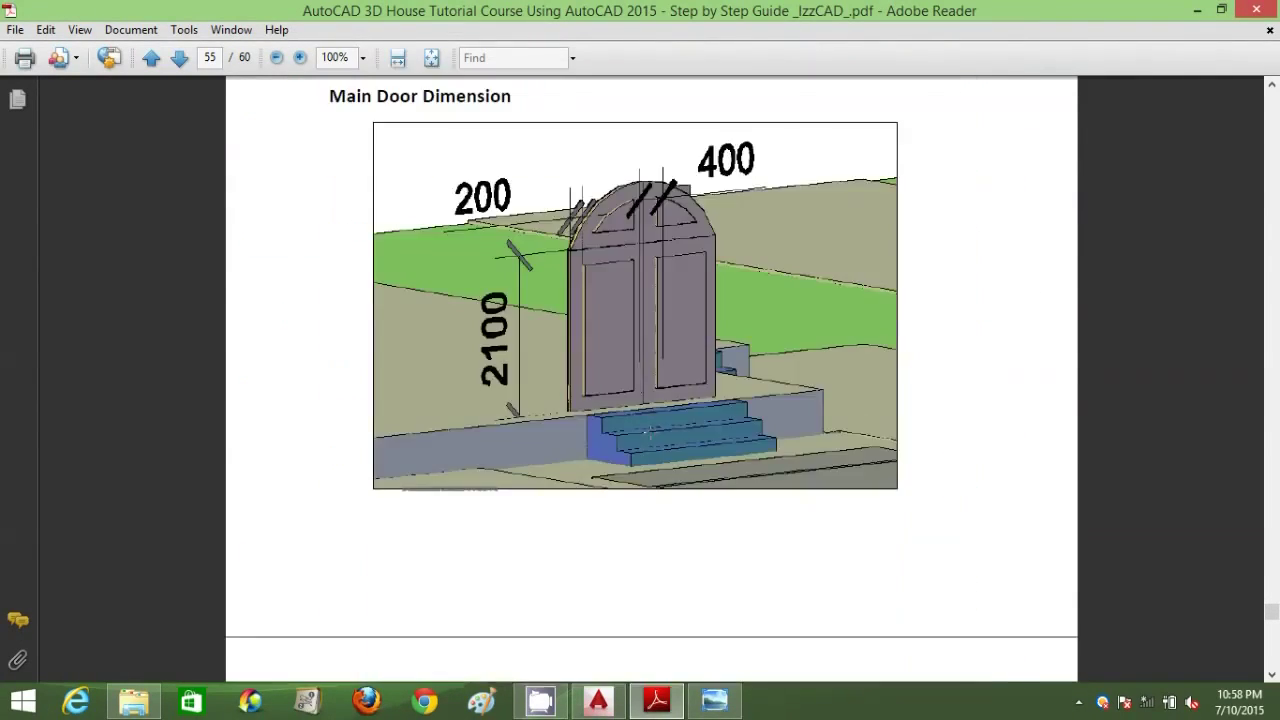
{"action": "scroll", "coordinate": [650, 432], "scroll_direction": "down", "scroll_amount": 12}
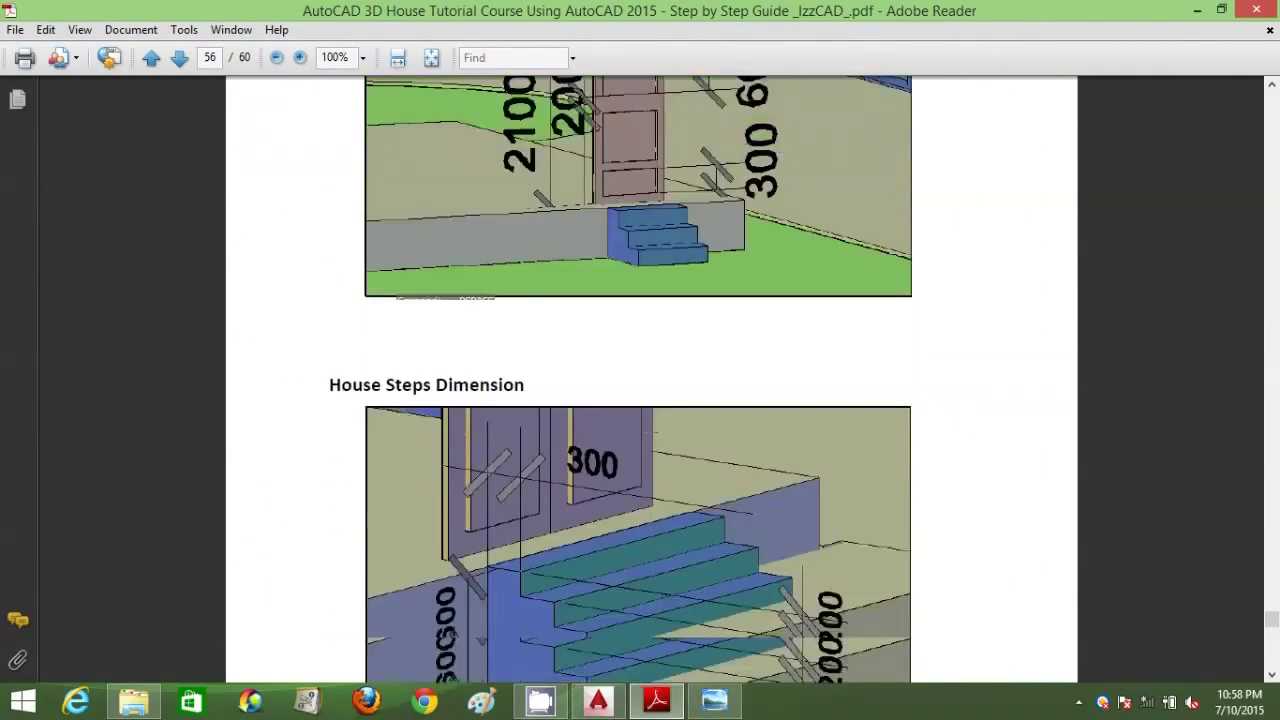
{"action": "scroll", "coordinate": [650, 432], "scroll_direction": "down", "scroll_amount": 14}
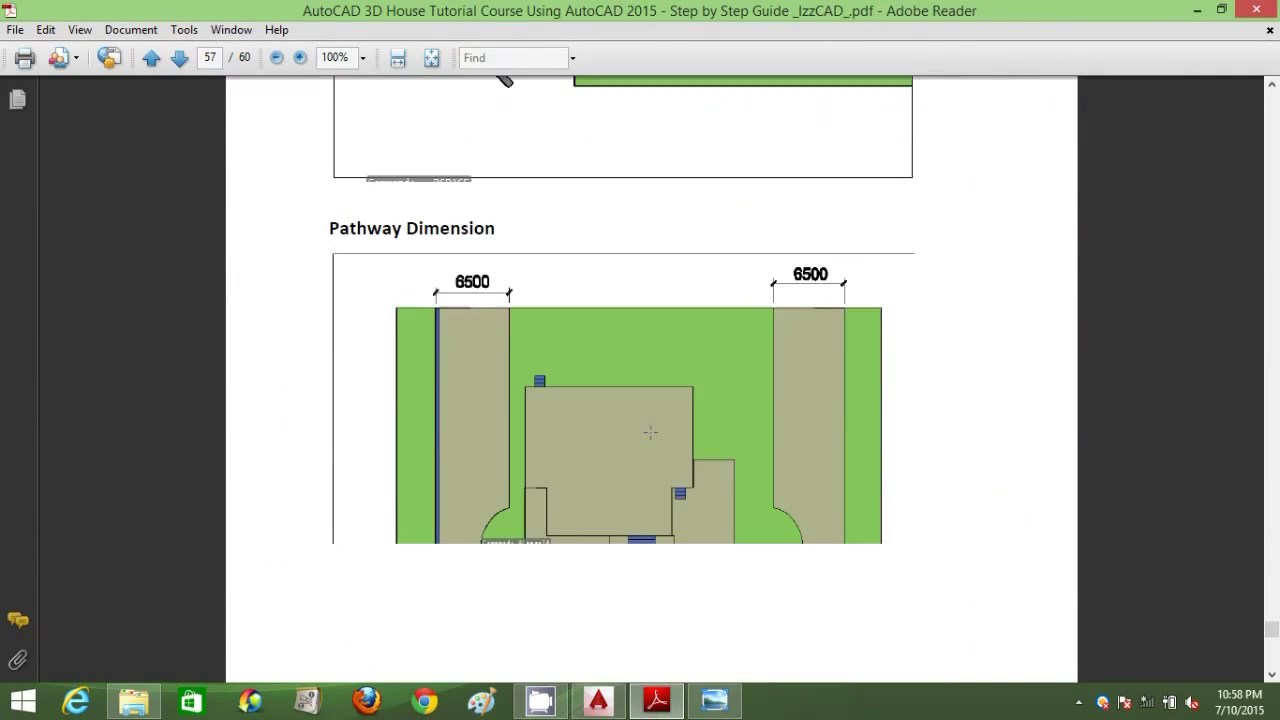
- Reach the guide's final page 60 and close Adobe Reader
{"action": "scroll", "coordinate": [650, 432], "scroll_direction": "down", "scroll_amount": 7}
{"action": "scroll", "coordinate": [650, 432], "scroll_direction": "down", "scroll_amount": 6}
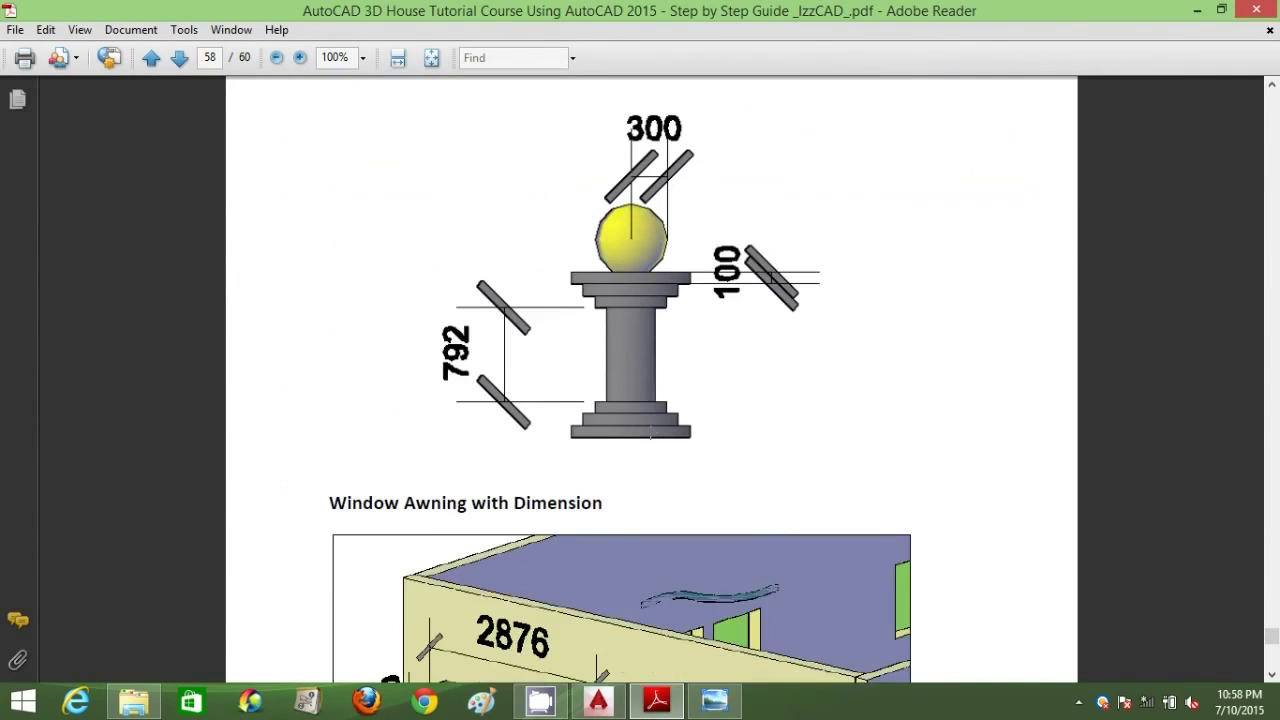
{"action": "scroll", "coordinate": [651, 432], "scroll_direction": "up", "scroll_amount": 2}
{"action": "scroll", "coordinate": [650, 432], "scroll_direction": "down", "scroll_amount": 7}
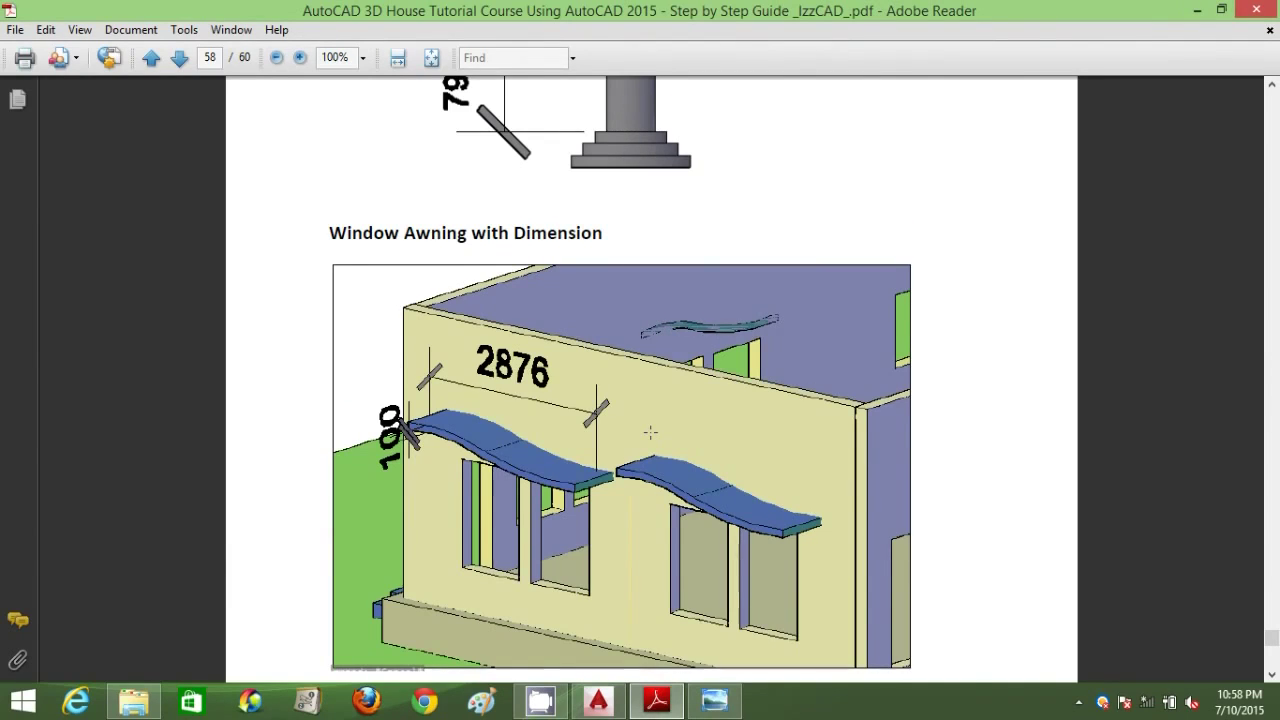
{"action": "scroll", "coordinate": [650, 432], "scroll_direction": "down", "scroll_amount": 13}
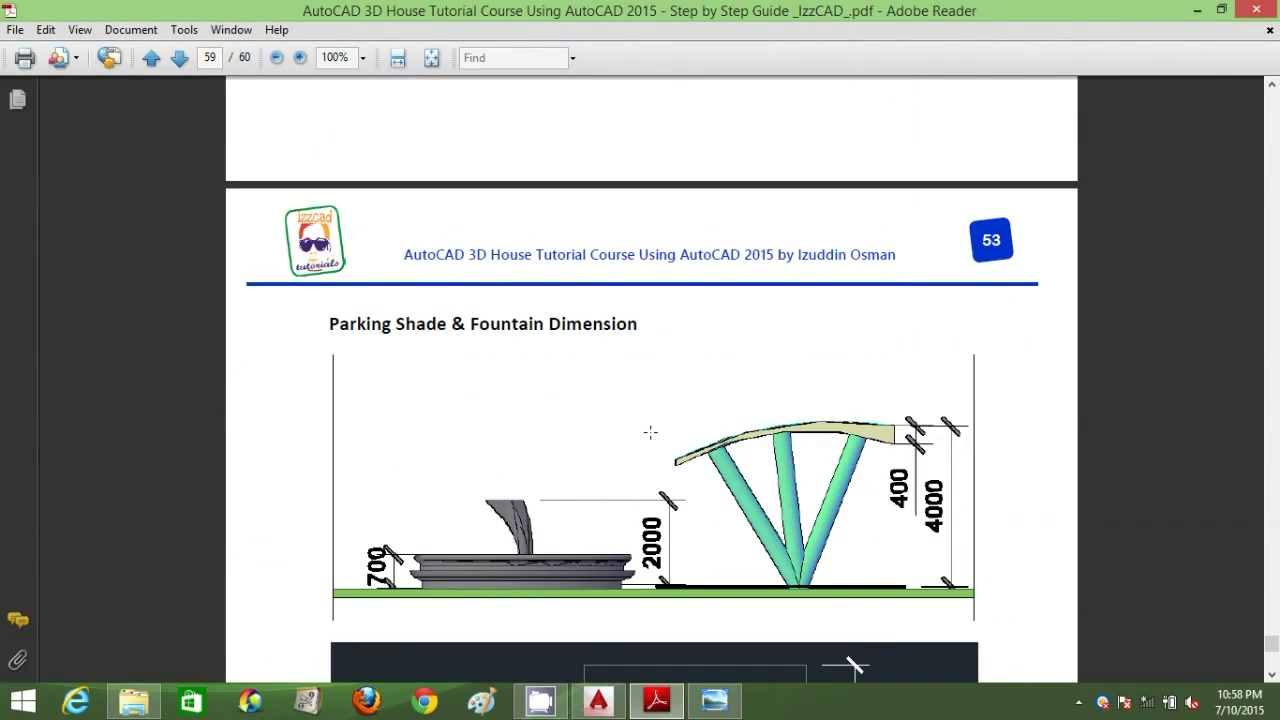
{"action": "scroll", "coordinate": [650, 432], "scroll_direction": "down", "scroll_amount": 1}
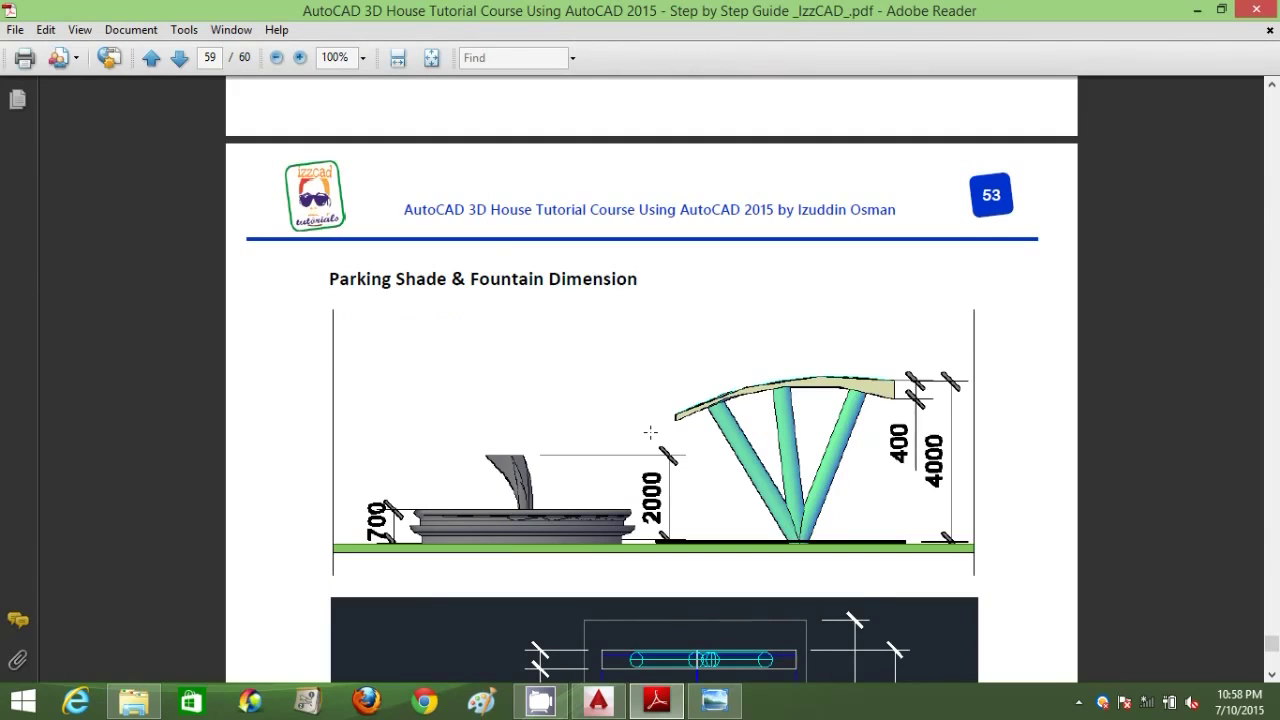
{"action": "scroll", "coordinate": [650, 432], "scroll_direction": "down", "scroll_amount": 7}
{"action": "scroll", "coordinate": [650, 432], "scroll_direction": "down", "scroll_amount": 20}
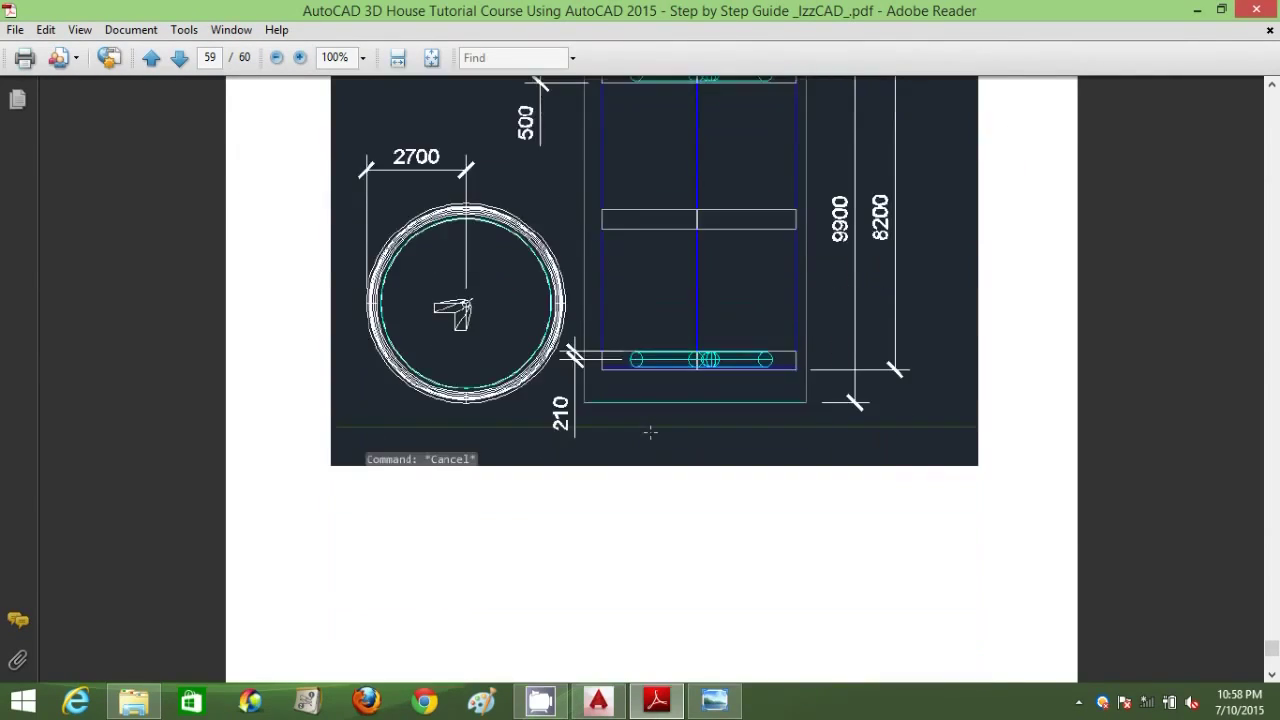
{"action": "scroll", "coordinate": [650, 441], "scroll_direction": "down", "scroll_amount": 11}
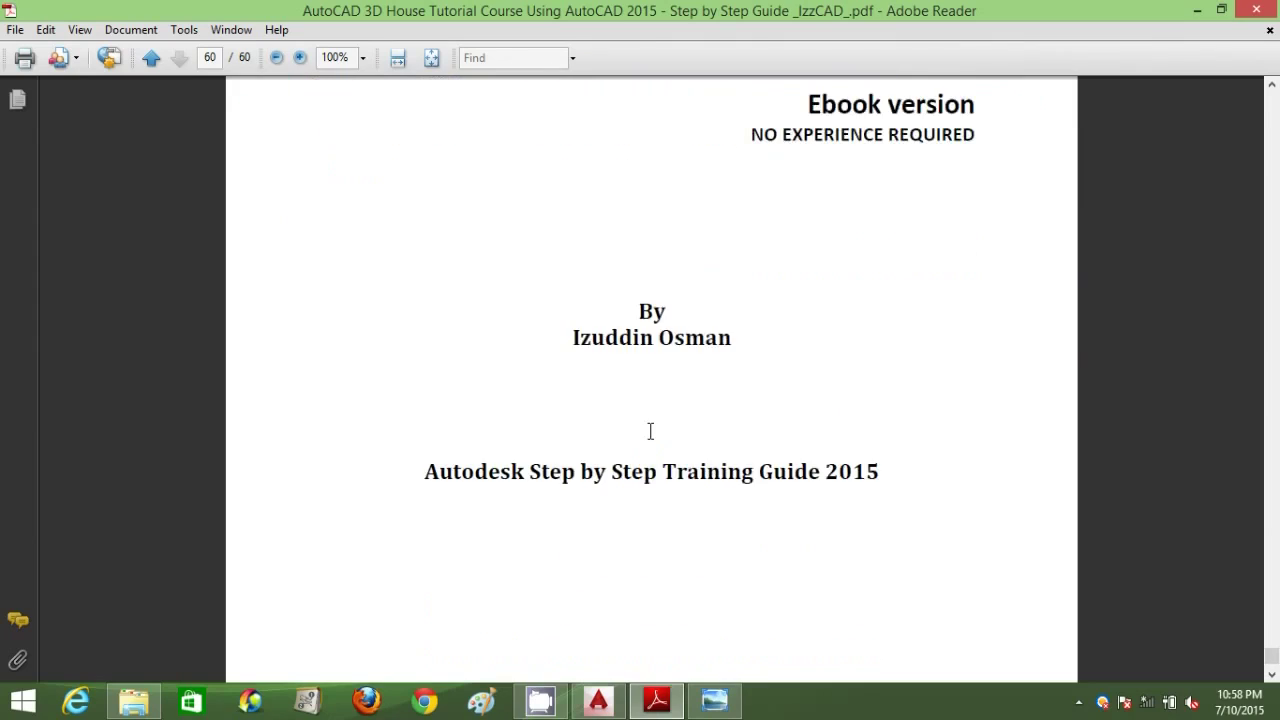
{"action": "left_click", "coordinate": [1258, 9]}
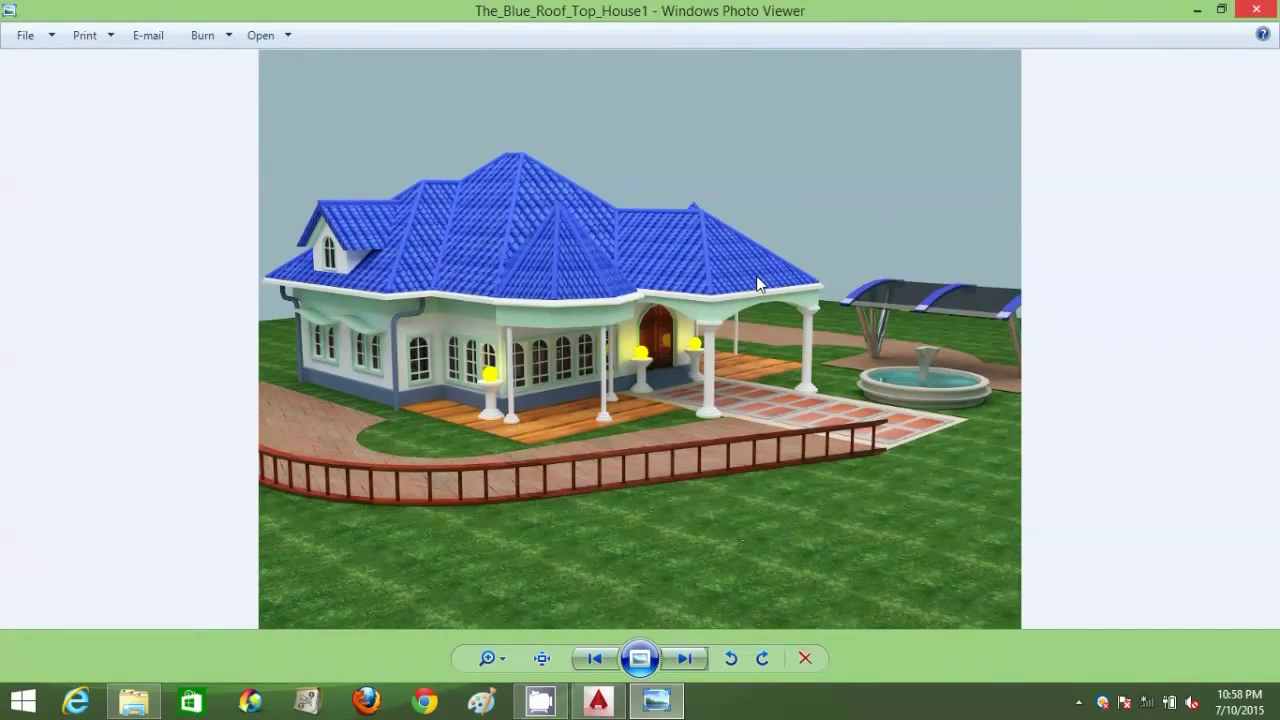
- Close the blue-roof house render in Windows Photo Viewer
{"action": "left_click", "coordinate": [1256, 10]}
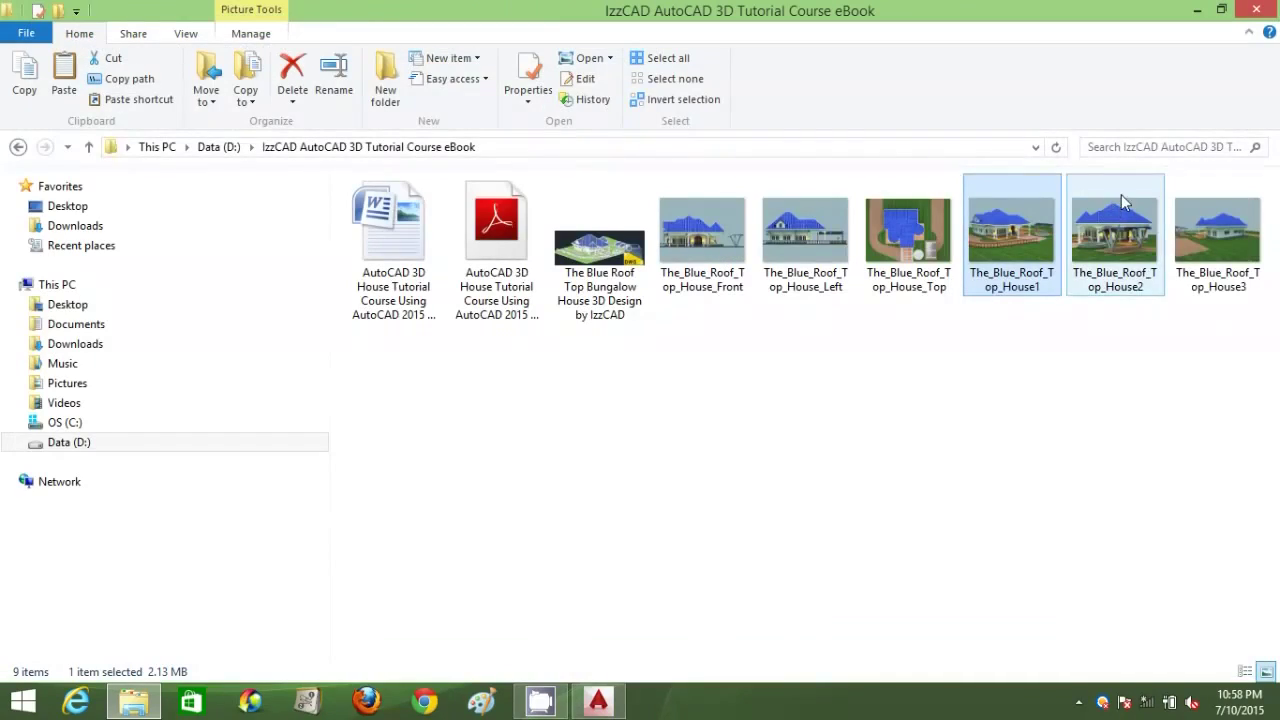
- Select and then deselect the nine eBook files, then minimize the File Explorer window
{"action": "left_click_drag", "start_coordinate": [1253, 376], "coordinate": [366, 246]}
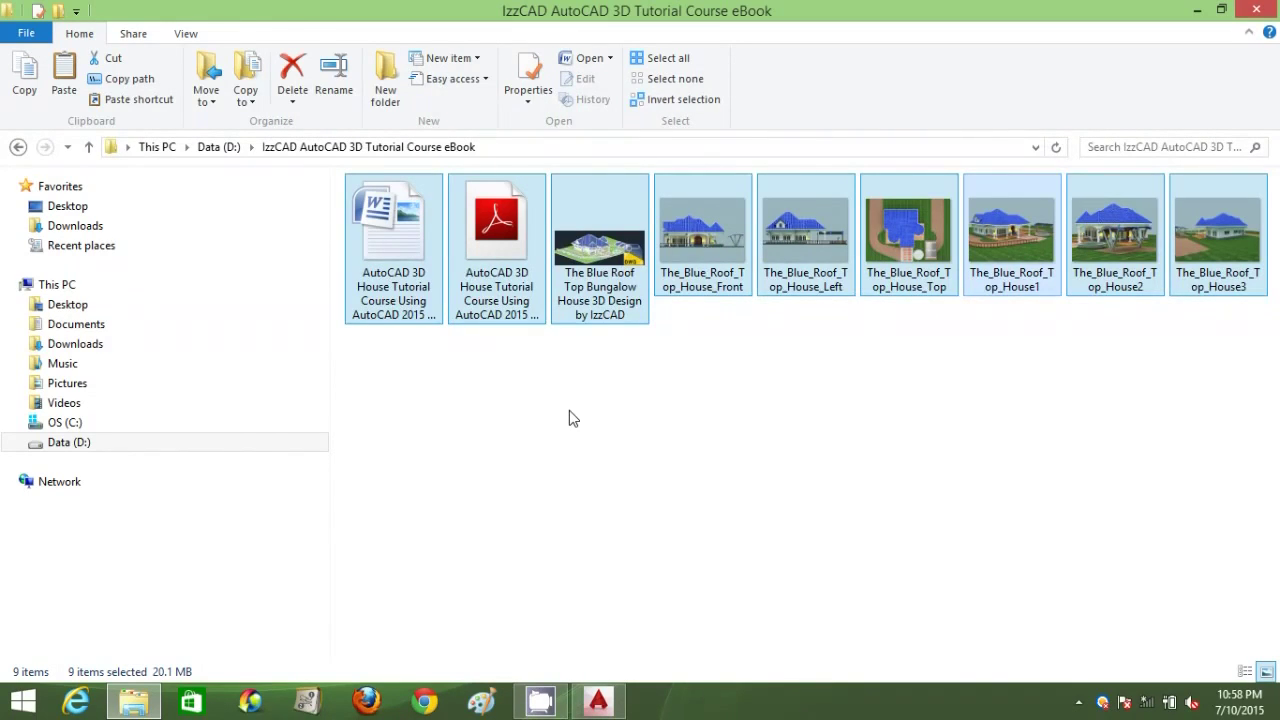
{"action": "left_click", "coordinate": [569, 418]}
{"action": "left_click", "coordinate": [1197, 9]}
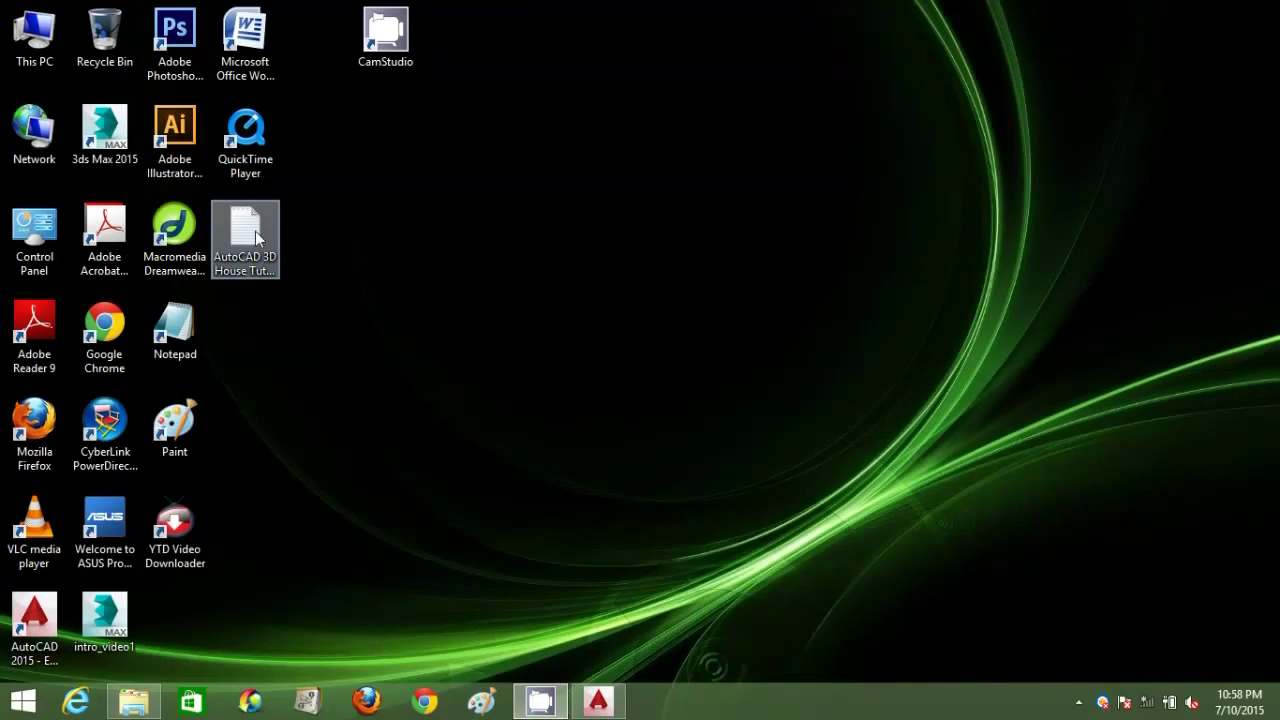
{"action": "double_click", "coordinate": [194, 338]}
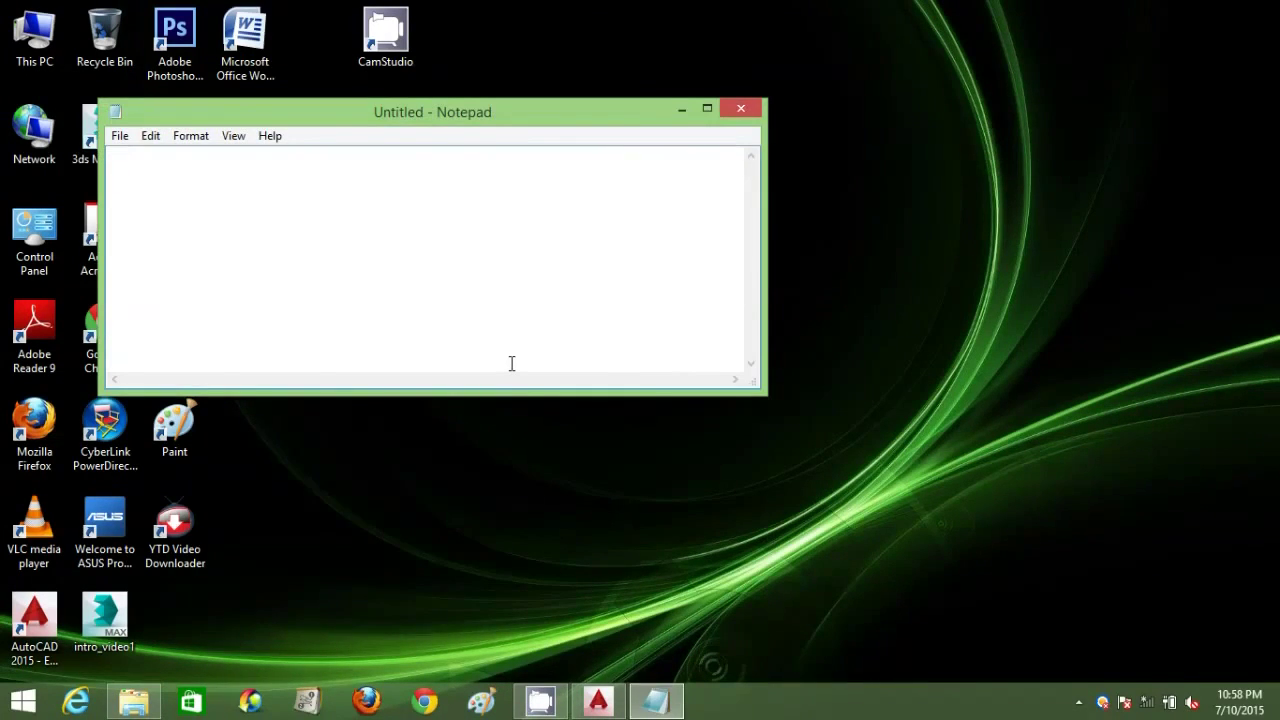
{"action": "type", "text": "U CAN PURCH"}
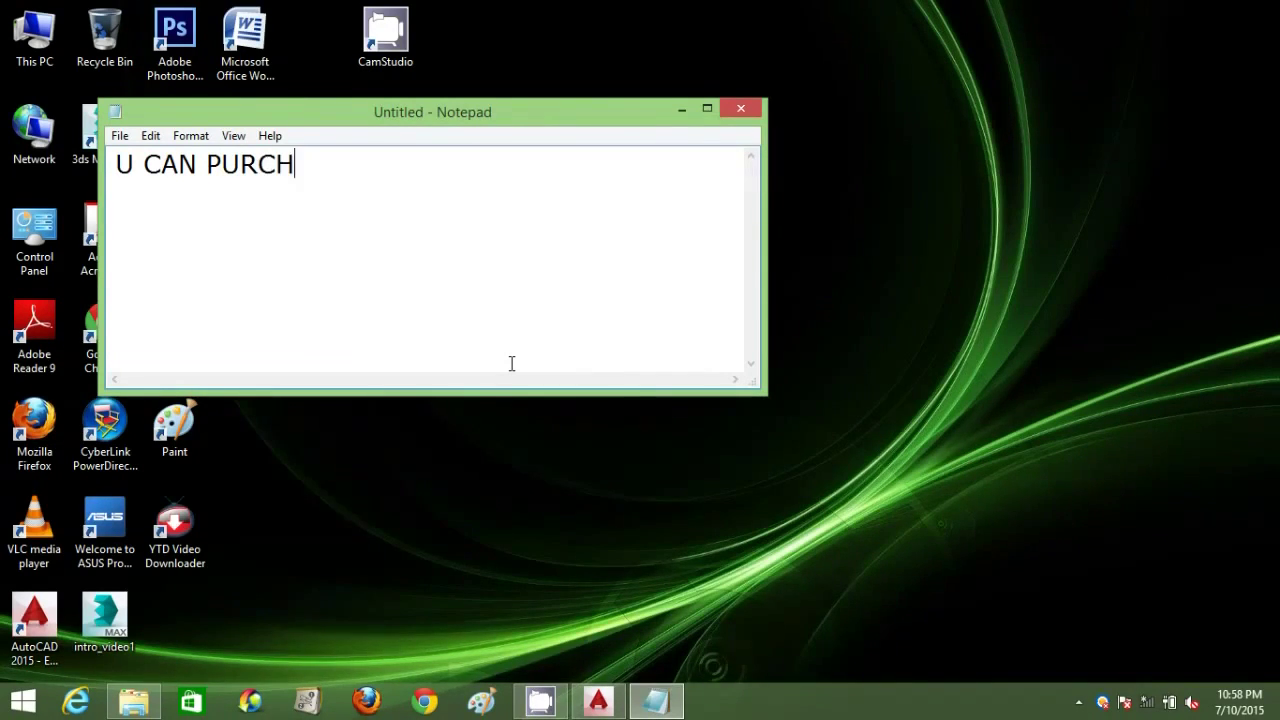
{"action": "type", "text": "ASE & DO"}
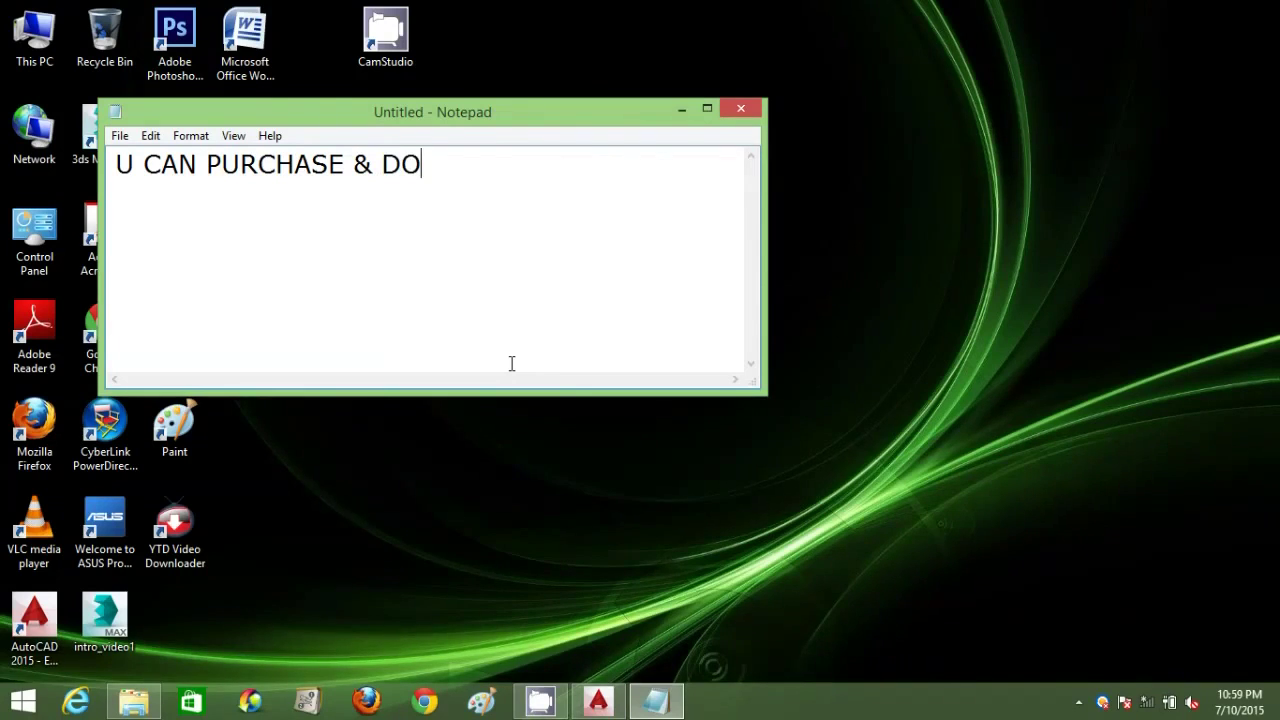
{"action": "type", "text": "WNLOAD "}
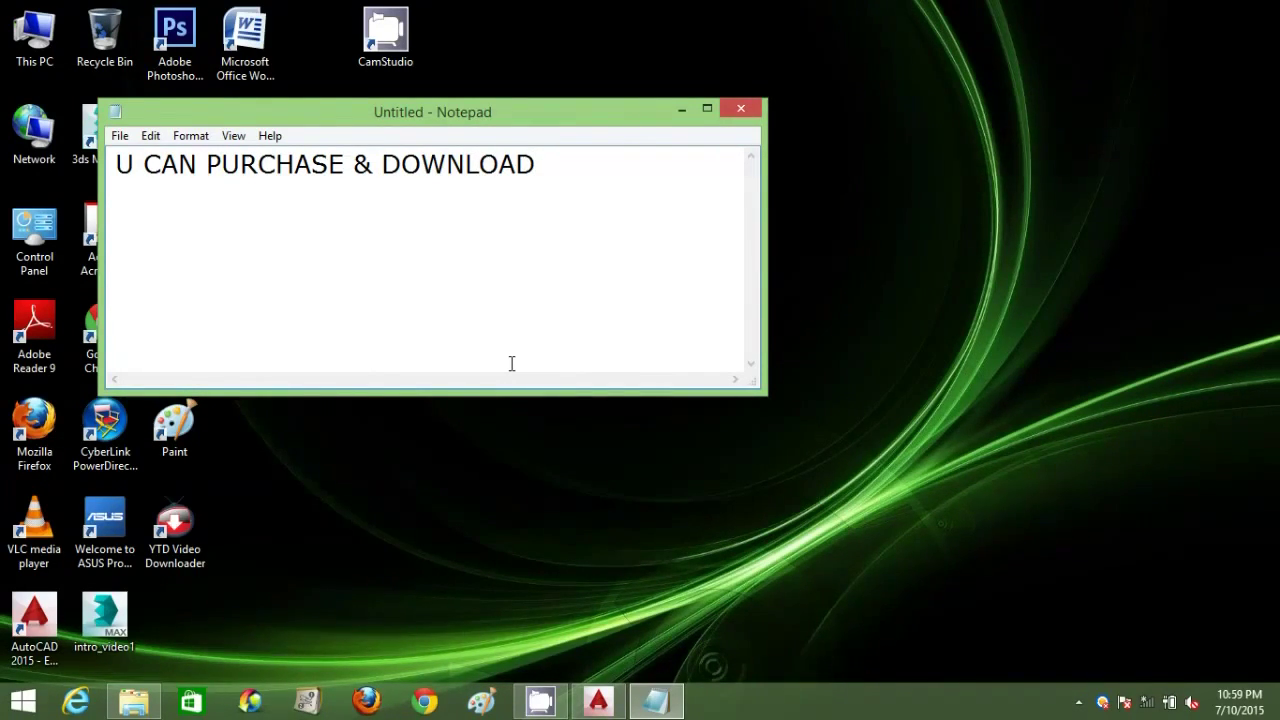
{"action": "type", "text": "THIS AT"}
{"action": "key", "text": "Return"}
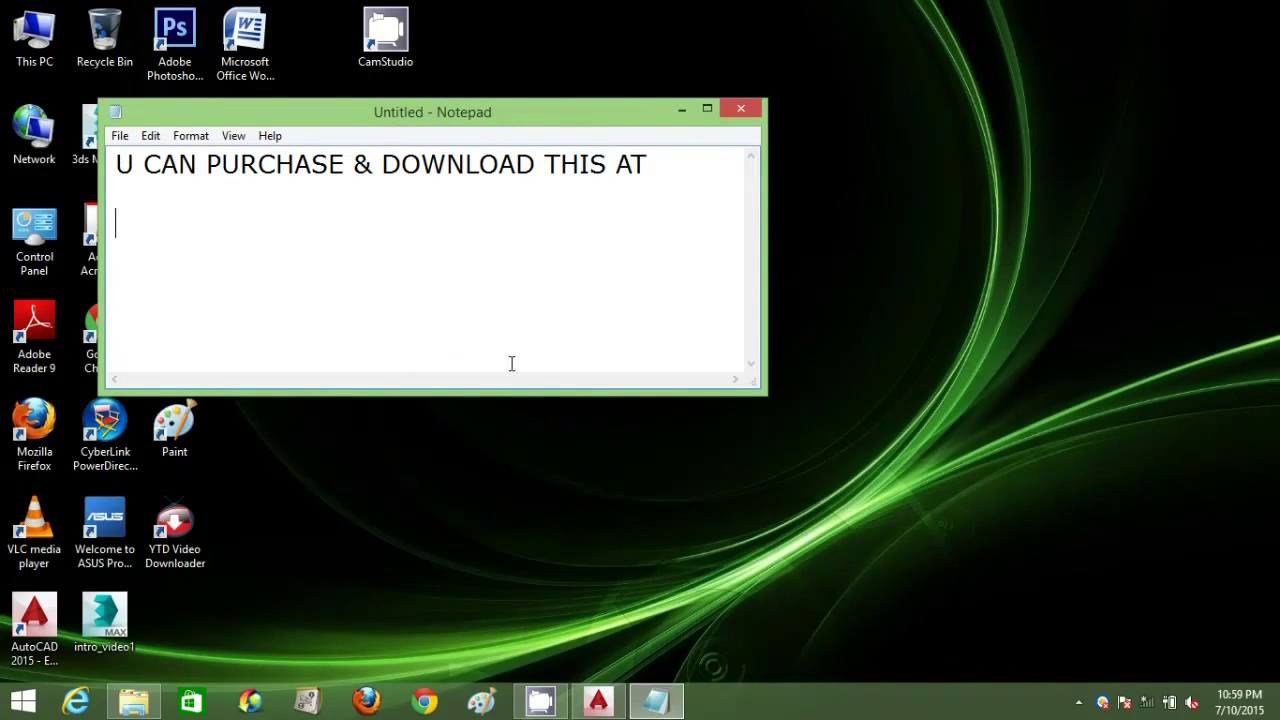
{"action": "type", "text": "www.izzcad"}
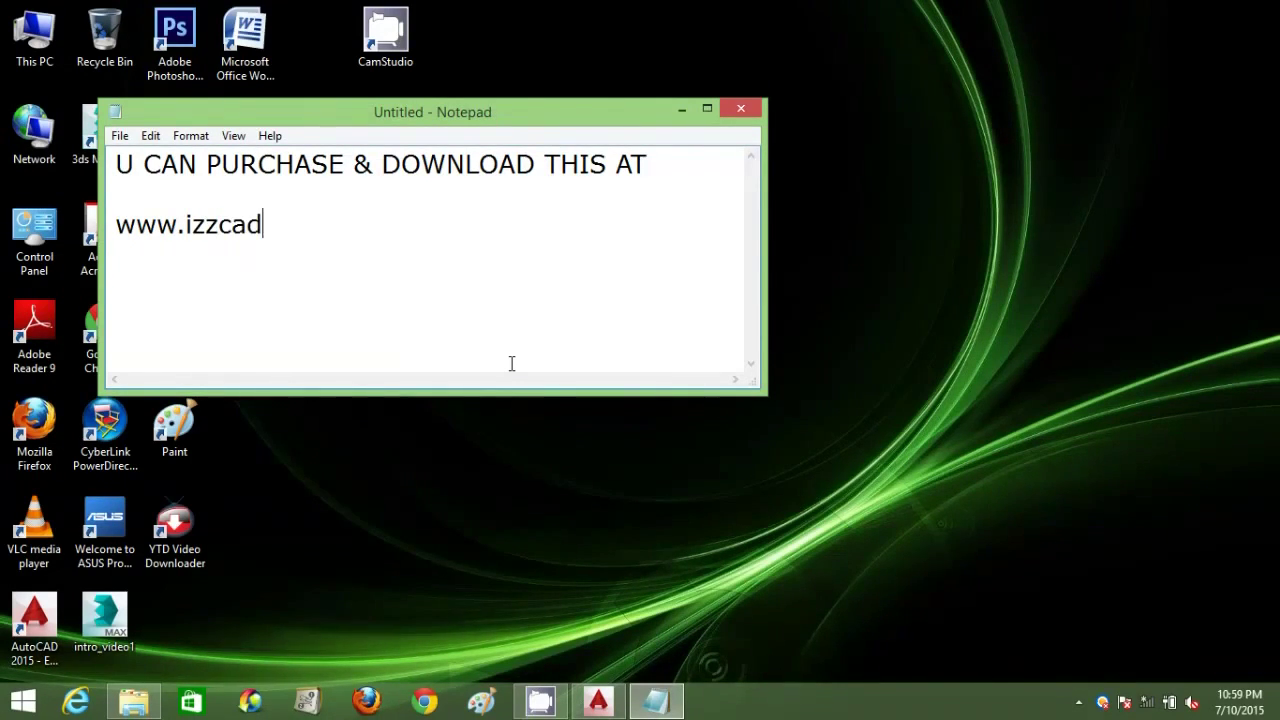
{"action": "type", "text": ".com"}
{"action": "type", "text": "ebook "}
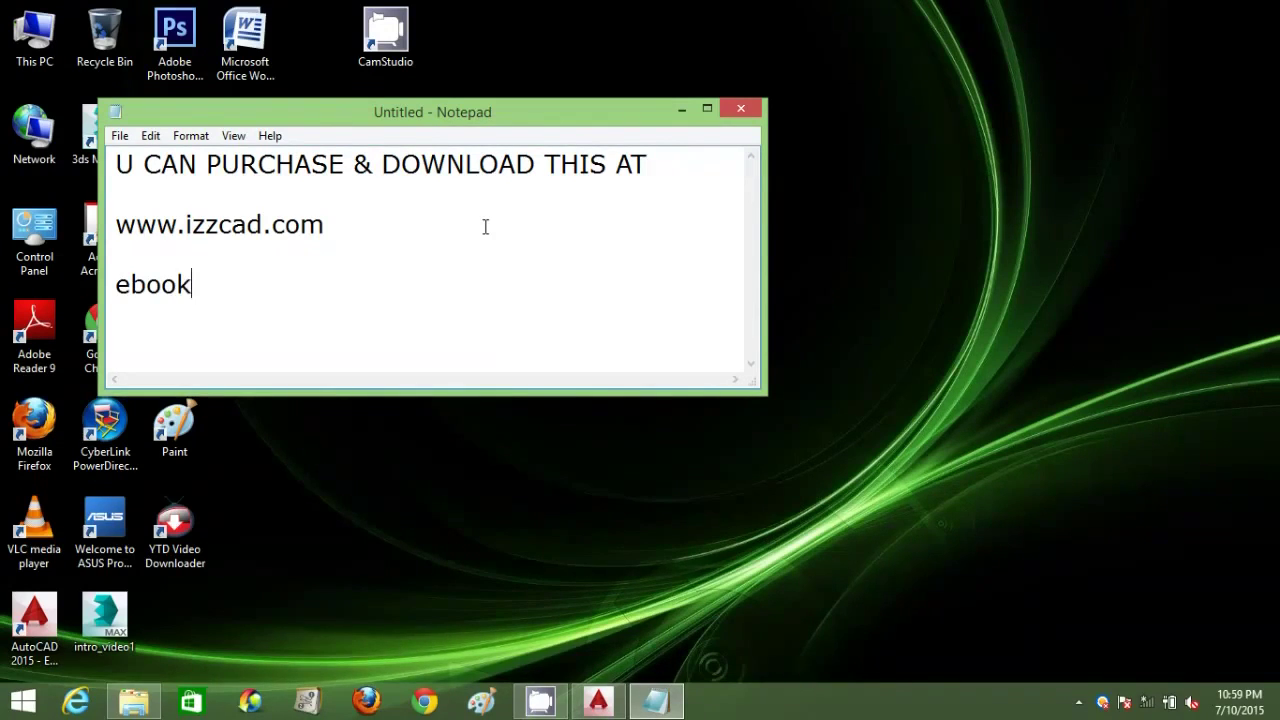
{"action": "type", "text": "& video"}
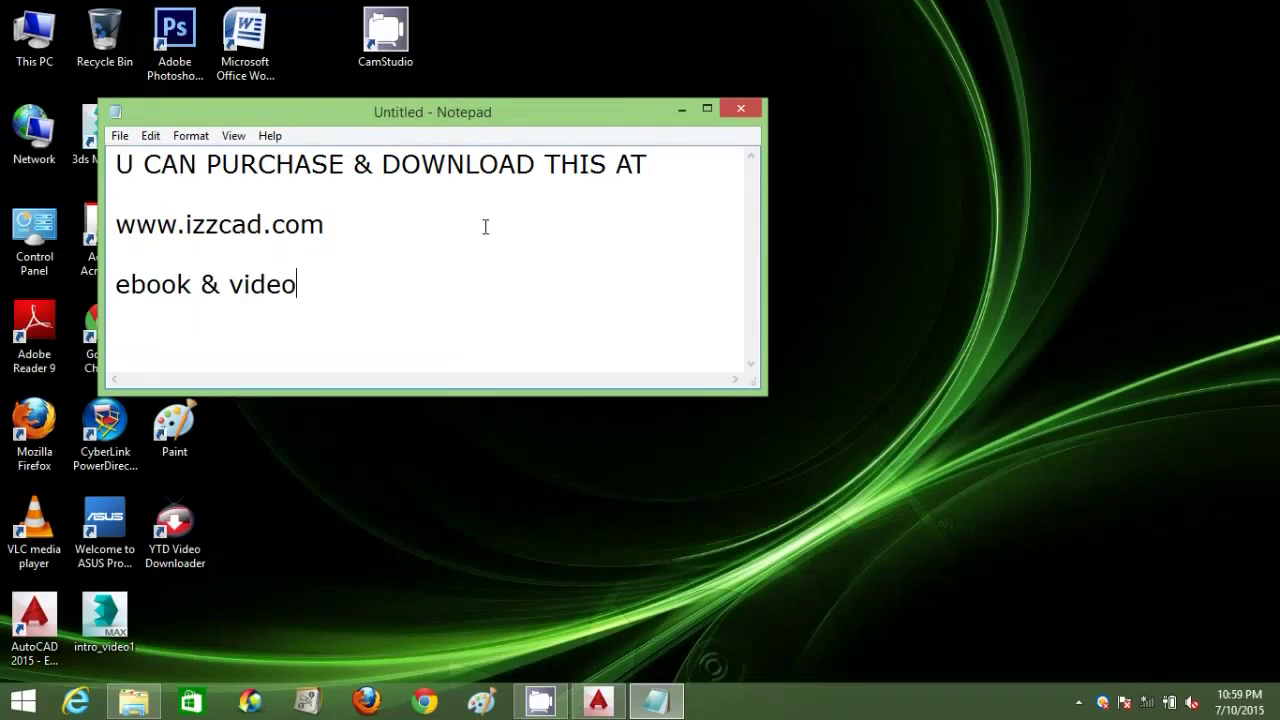
{"action": "type", "text": " tutorial "}
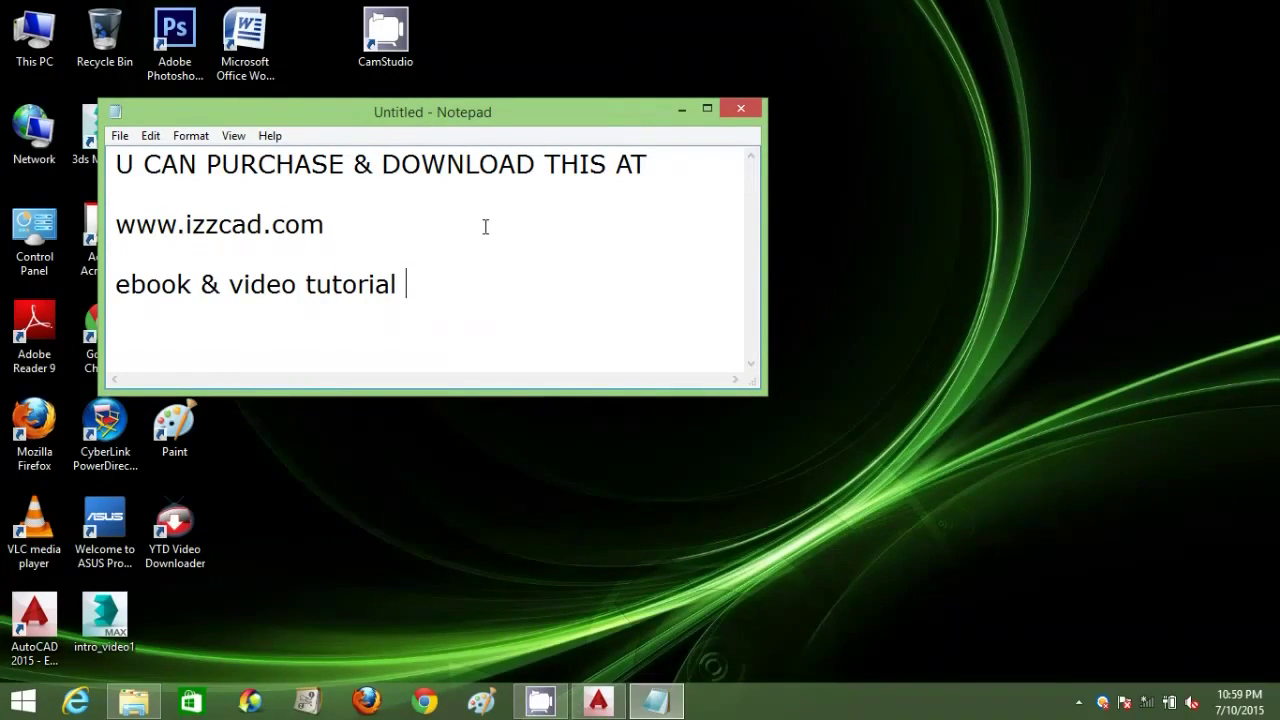
{"action": "type", "text": "HD format"}
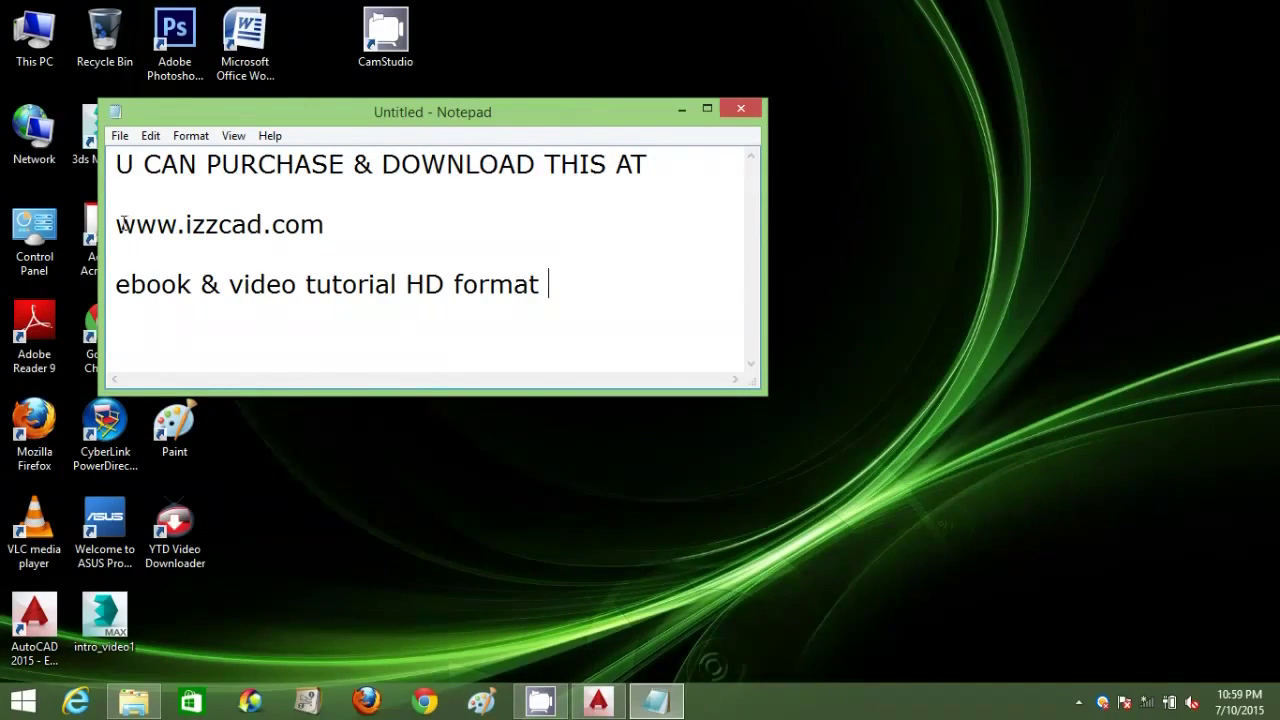
- Close the note without saving and return to AutoCAD's blank Drawing1.dwg
{"action": "left_click_drag", "start_coordinate": [116, 224], "coordinate": [405, 226]}
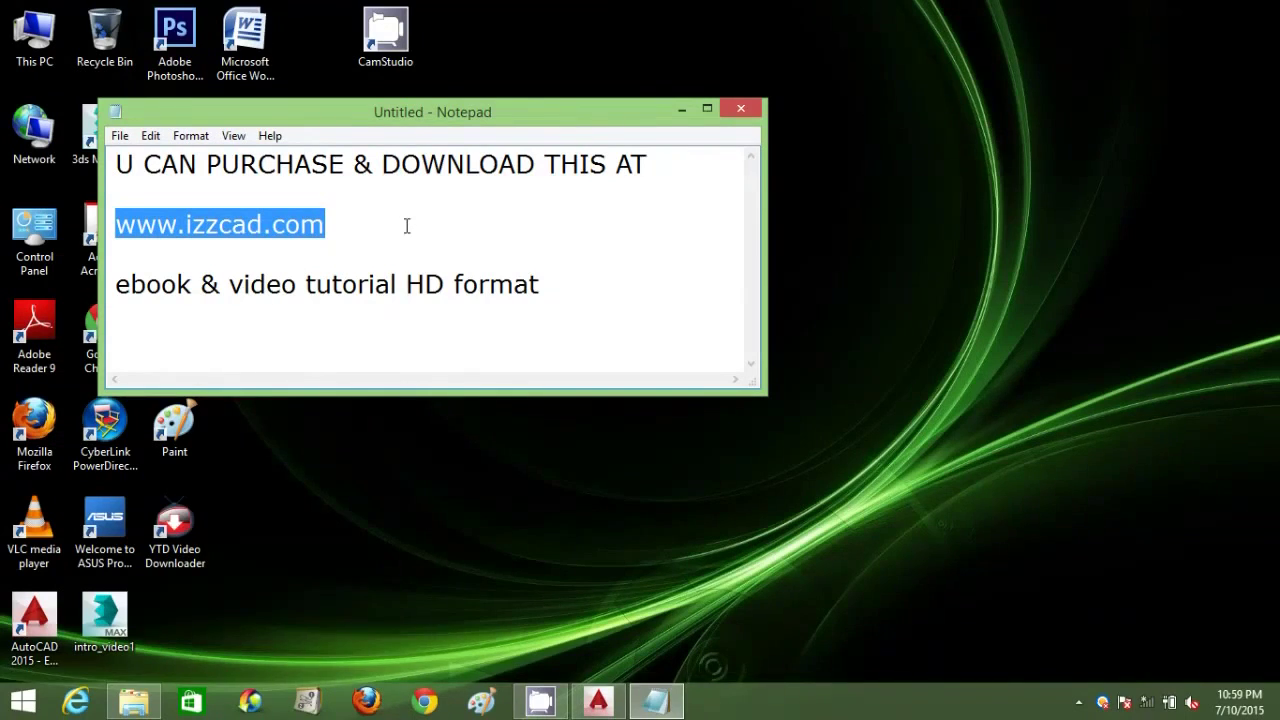
{"action": "left_click", "coordinate": [740, 108]}
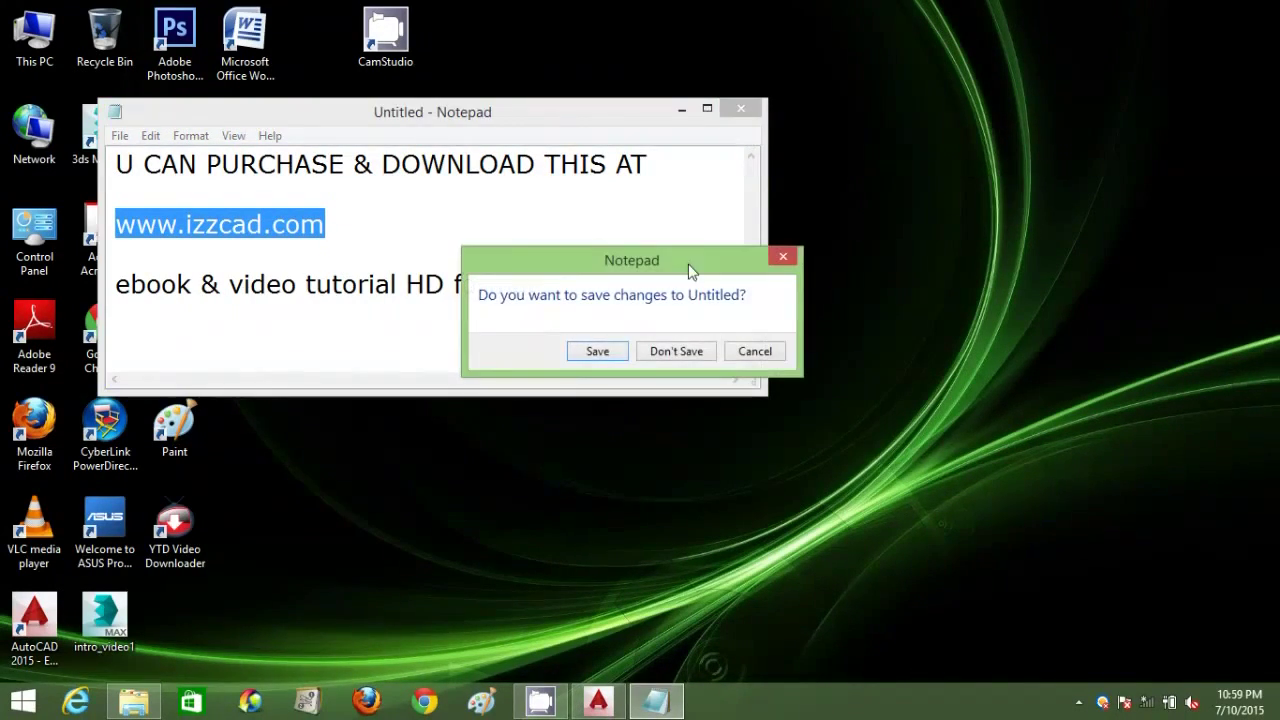
{"action": "left_click", "coordinate": [675, 355]}
{"action": "left_click", "coordinate": [598, 700]}
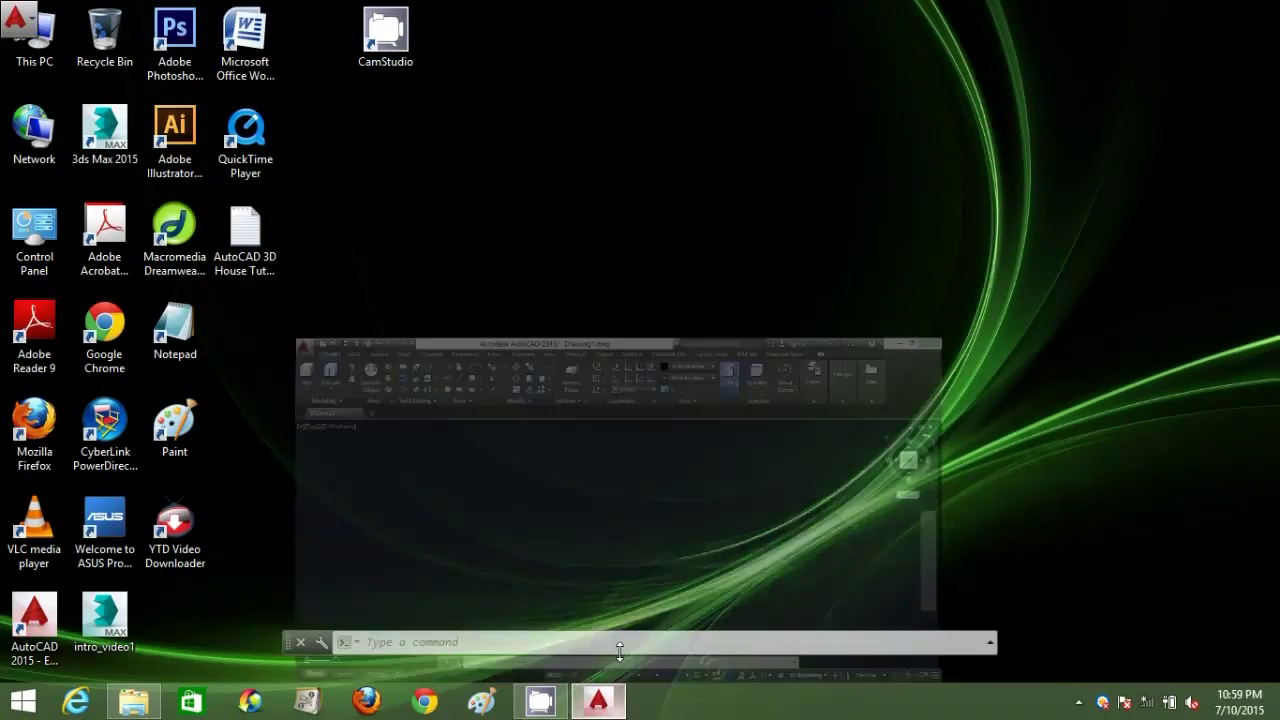
- Set the drawing's insertion scale units to Millimeters with the UNITS command
{"action": "left_click", "coordinate": [422, 645]}
{"action": "type", "text": "u"}
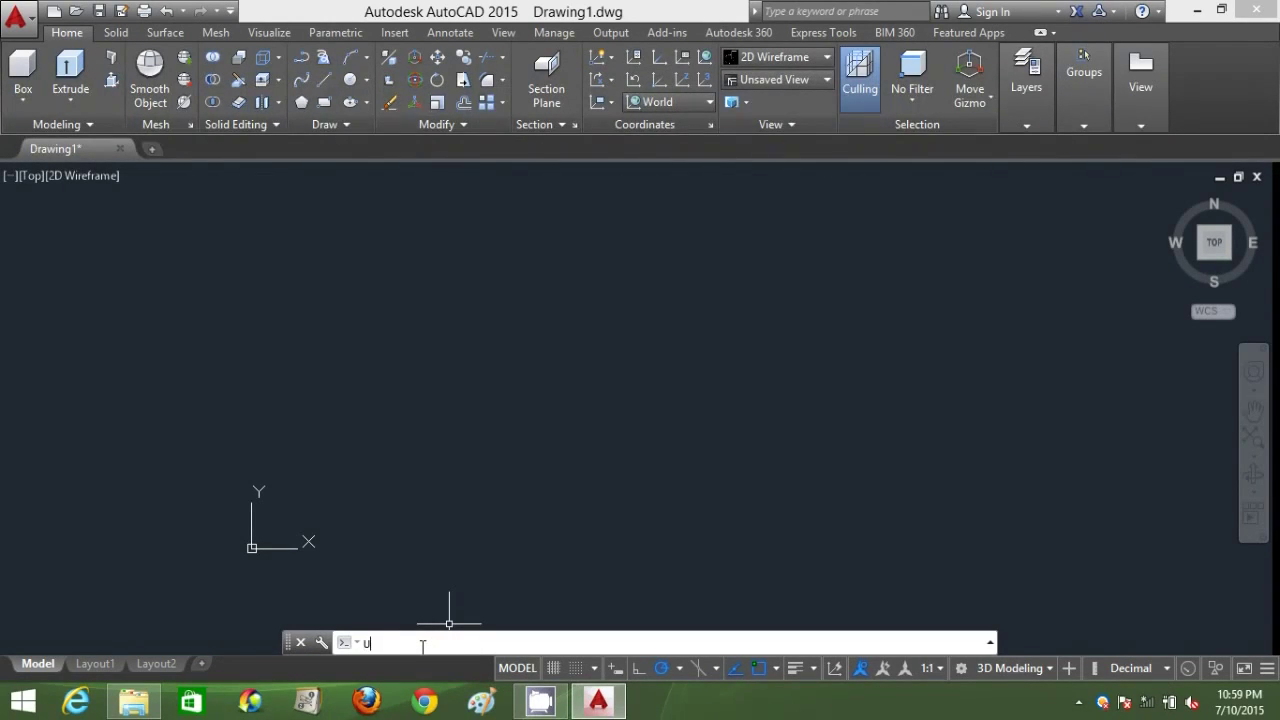
{"action": "type", "text": "niTS"}
{"action": "key", "text": "Return"}
{"action": "left_click", "coordinate": [553, 348]}
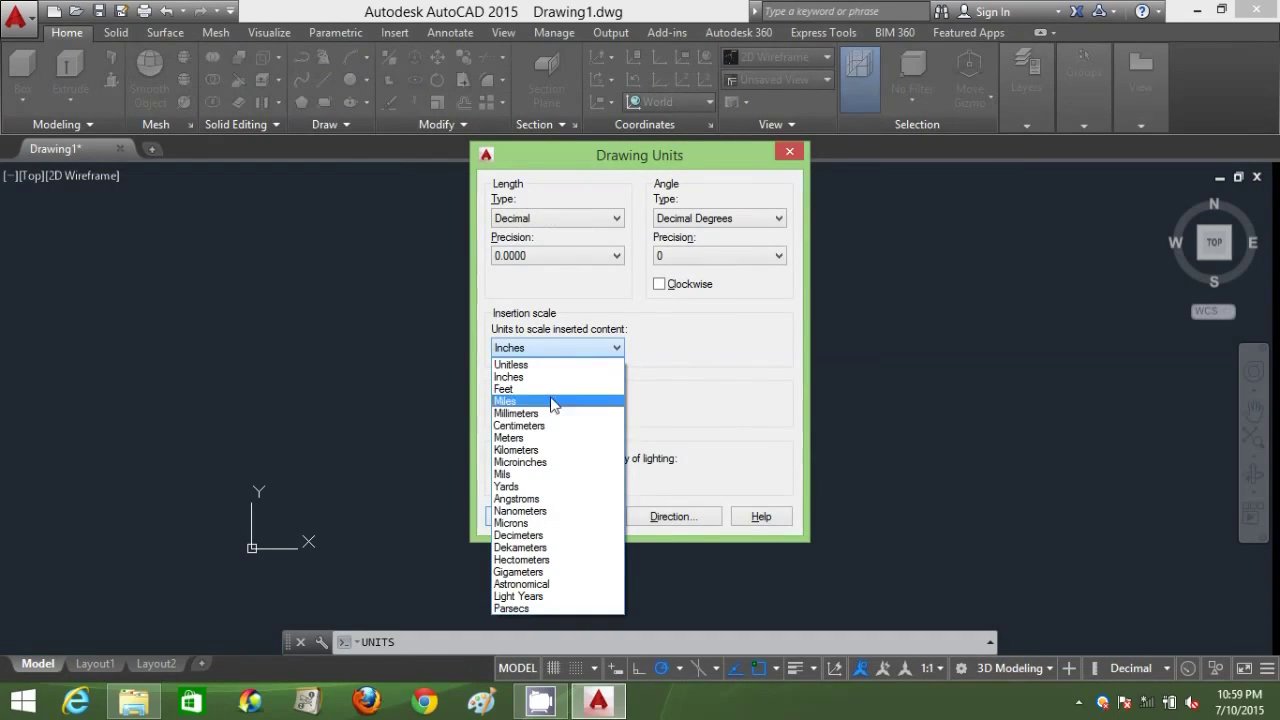
{"action": "left_click", "coordinate": [549, 415]}
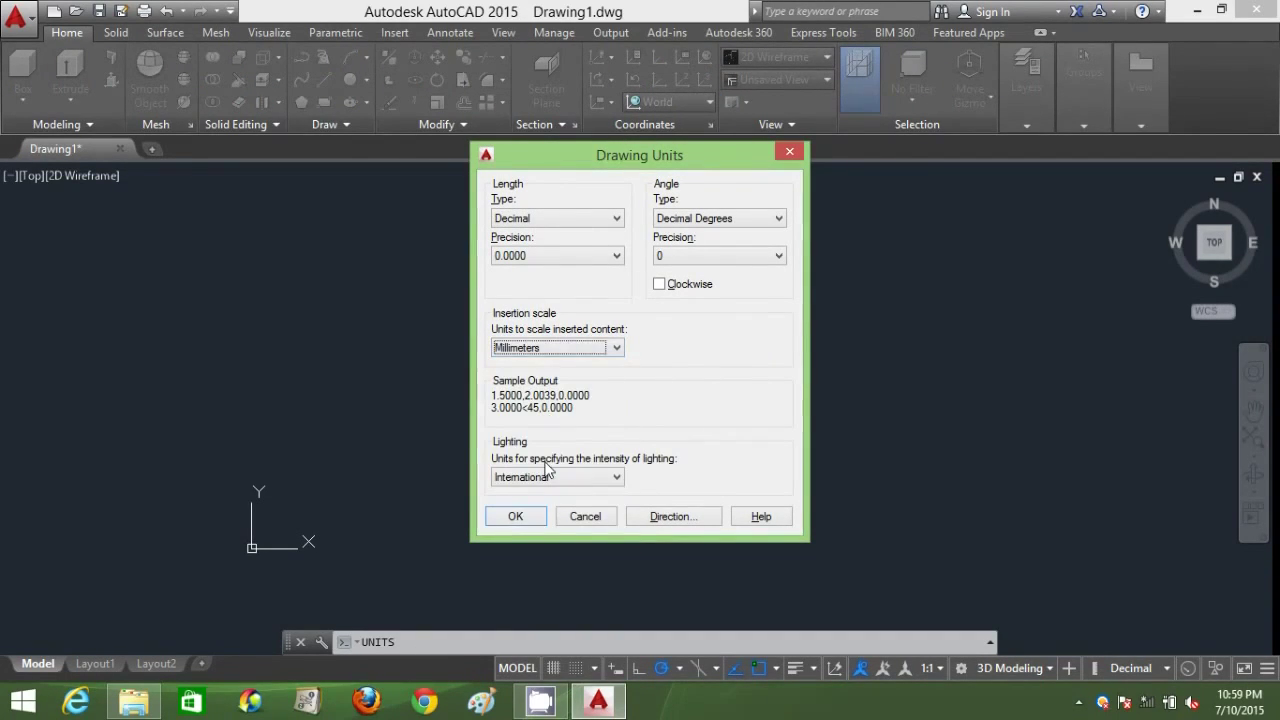
{"action": "left_click", "coordinate": [528, 518]}
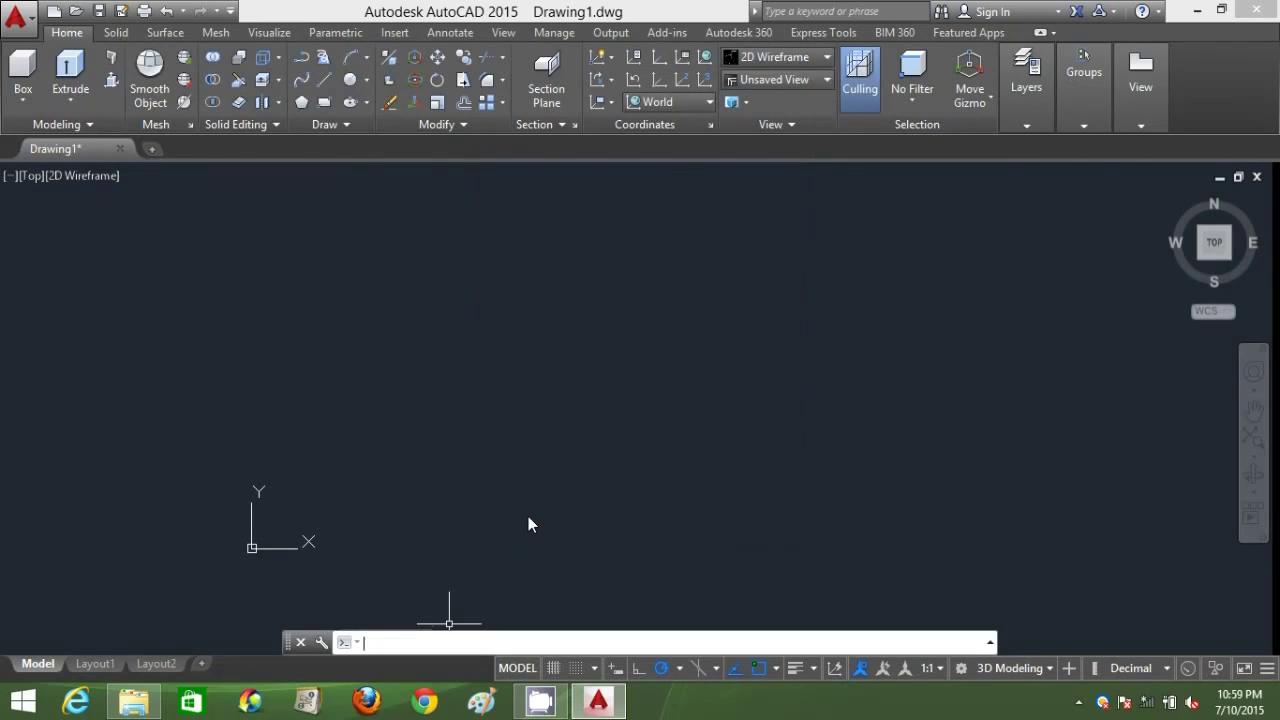
- Set the limits from 0,0 to 20000,20000 and zoom All to fit them
{"action": "type", "text": "LIMITS"}
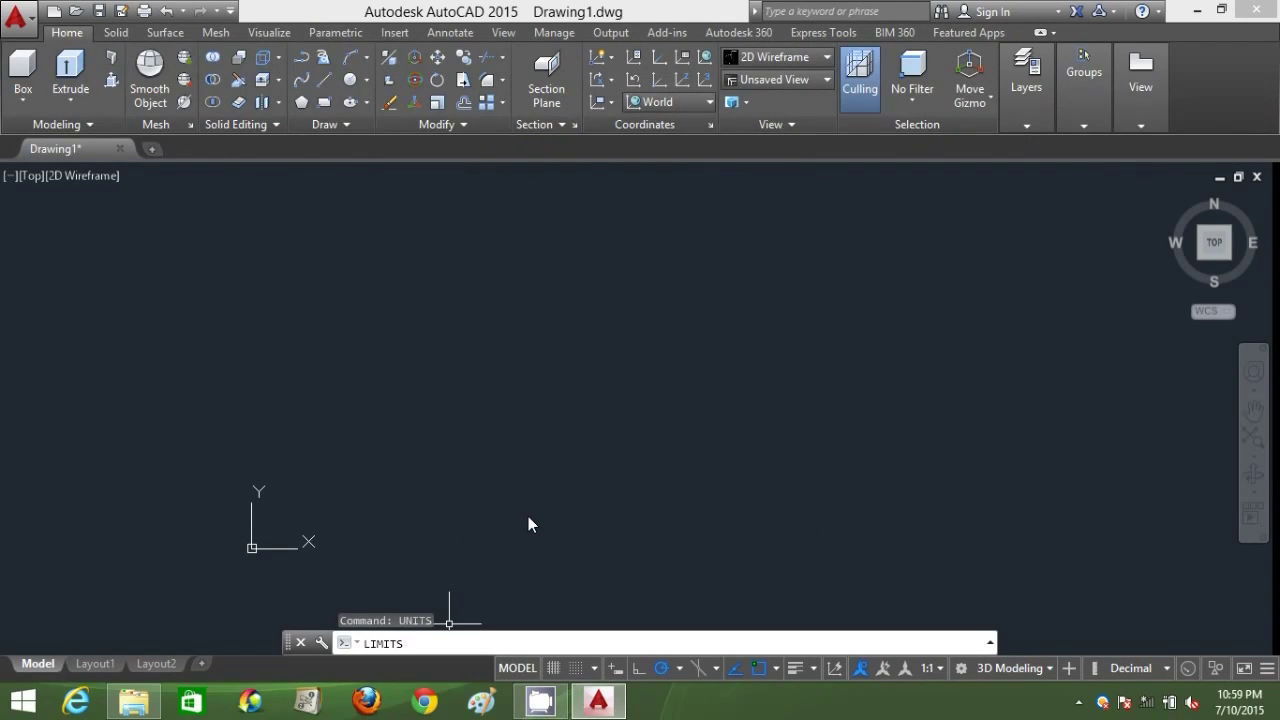
{"action": "key", "text": "Return"}
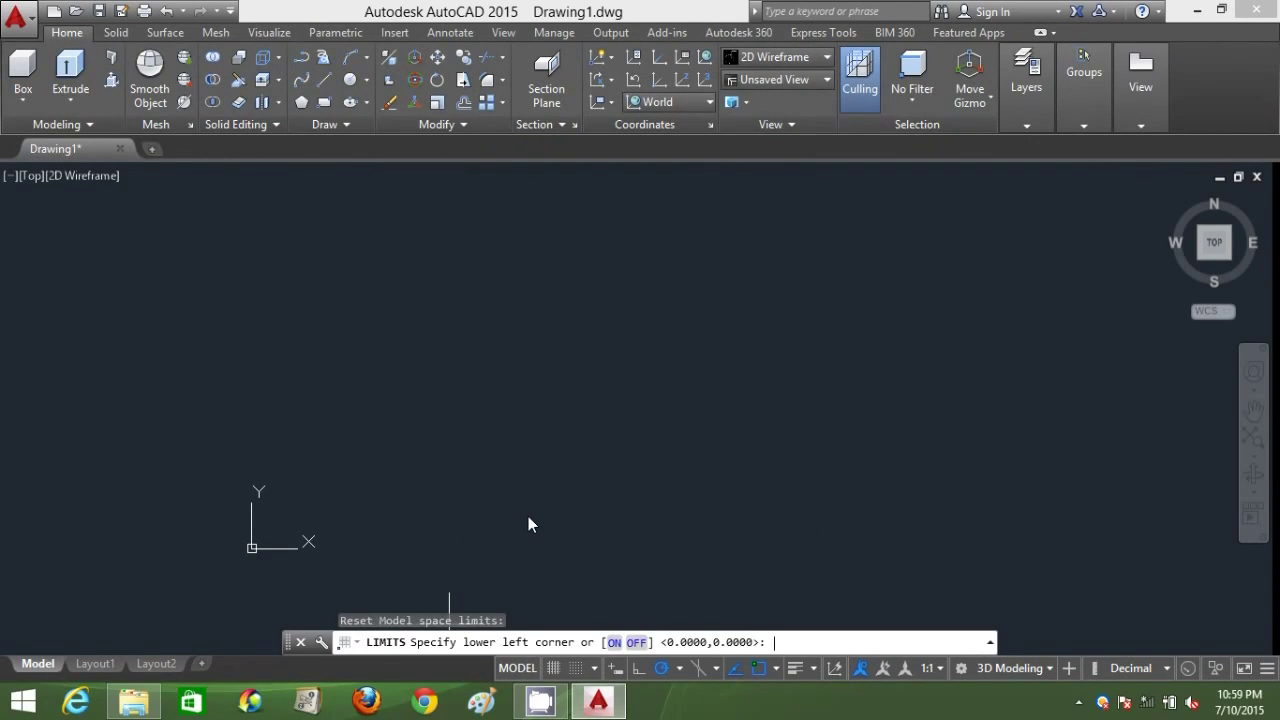
{"action": "type", "text": "0,0"}
{"action": "key", "text": "Return"}
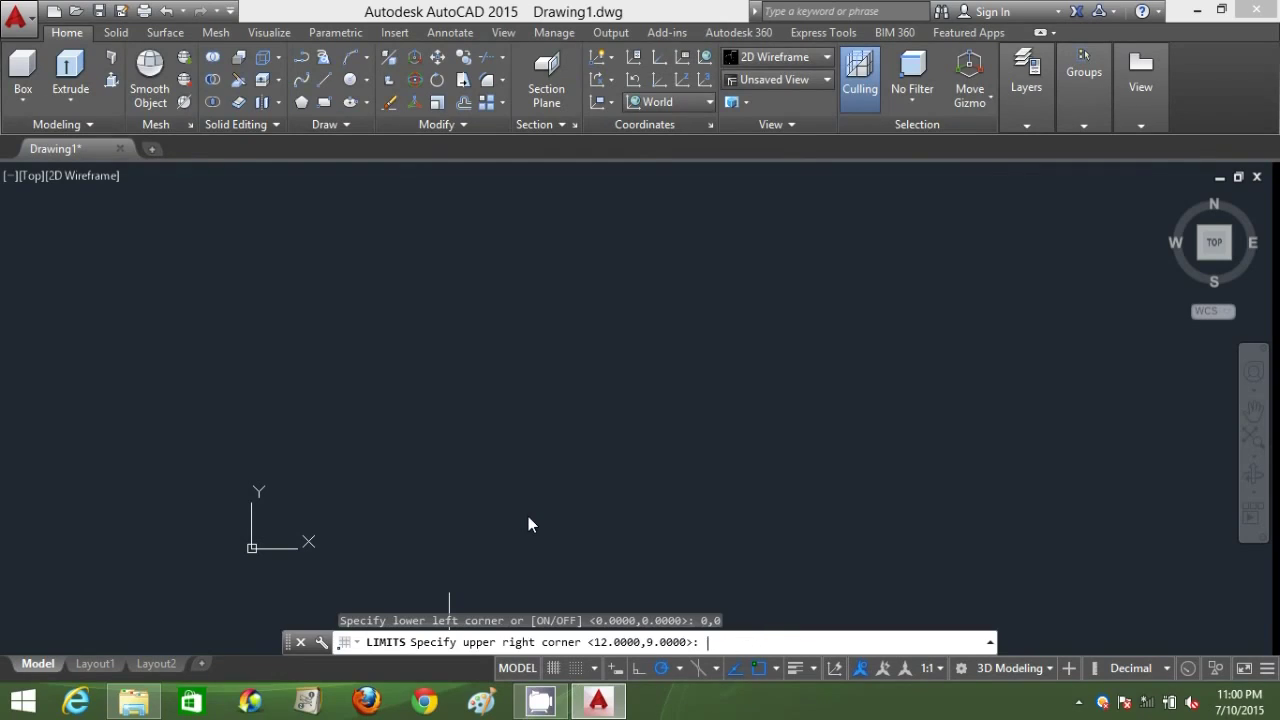
{"action": "type", "text": "20000,20000"}
{"action": "key", "text": "Return"}
{"action": "type", "text": "Z"}
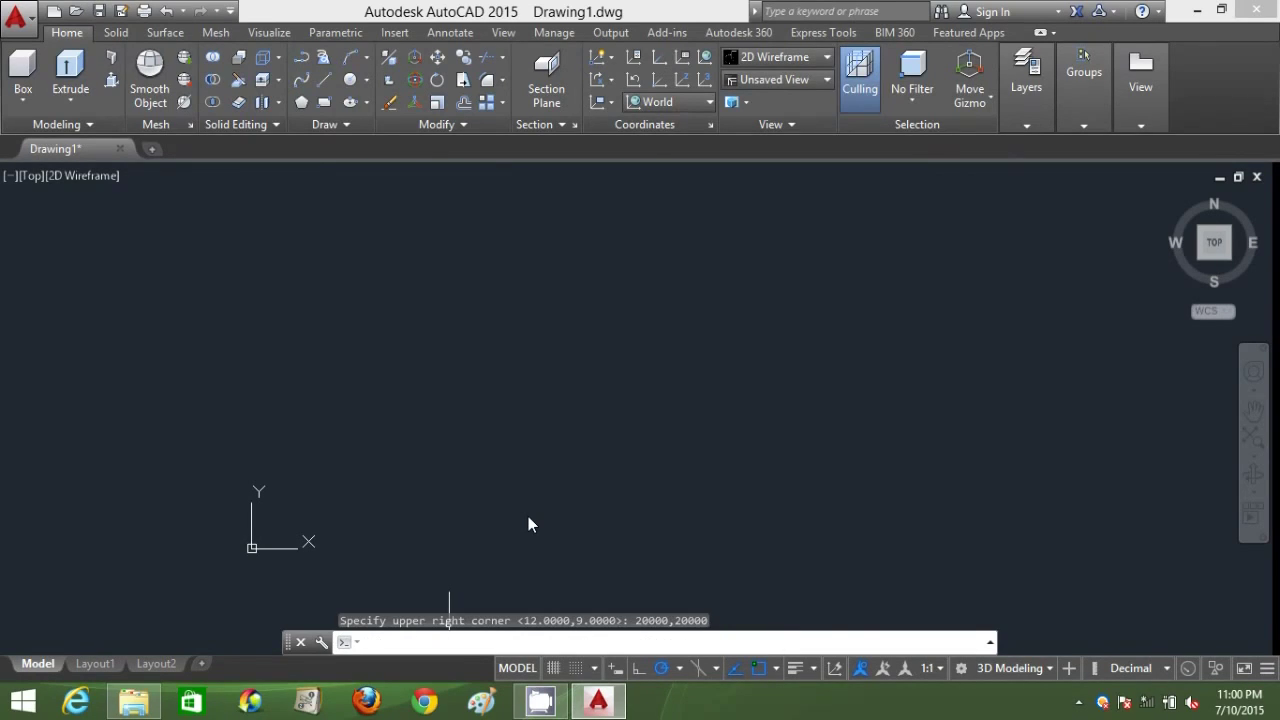
{"action": "key", "text": "Return"}
{"action": "type", "text": "A"}
{"action": "key", "text": "Return"}
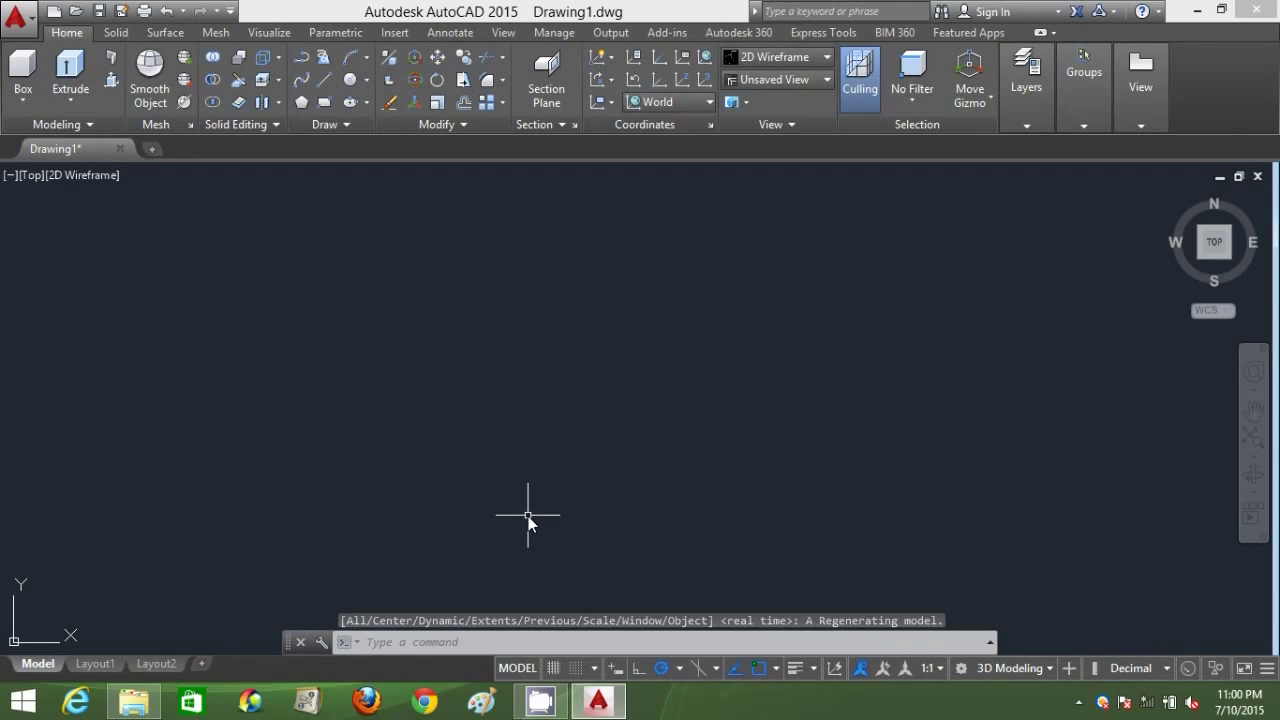
- Start the outline's lines at the upper left: 15000 top edge, 8000 down, 2000 step left, then down
{"action": "type", "text": "L"}
{"action": "key", "text": "Return"}
{"action": "left_click", "coordinate": [482, 253]}
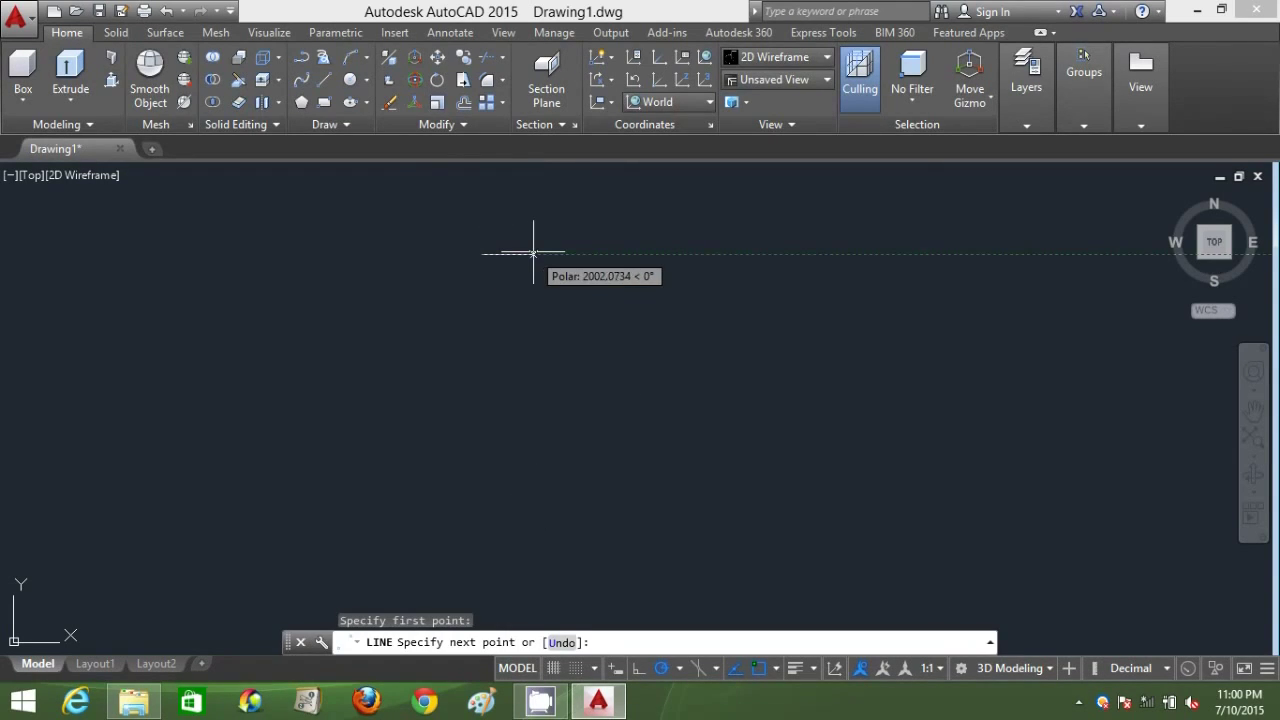
{"action": "type", "text": "15000"}
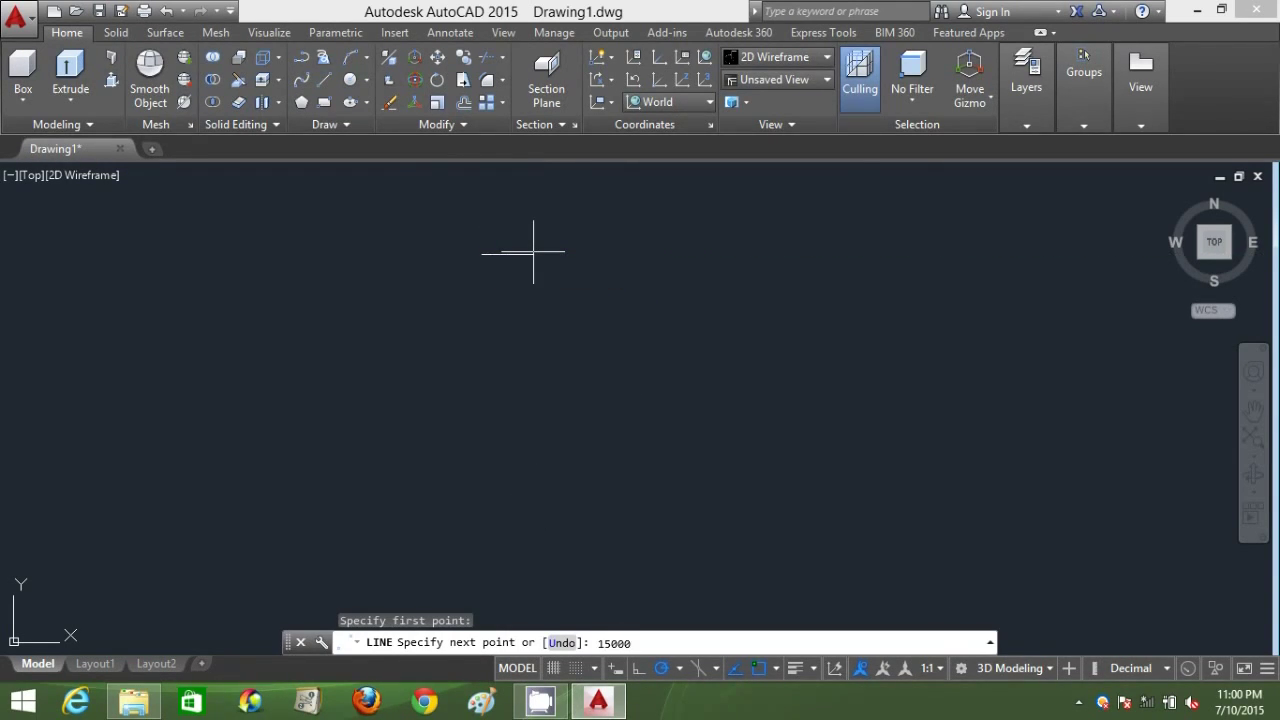
{"action": "key", "text": "Return"}
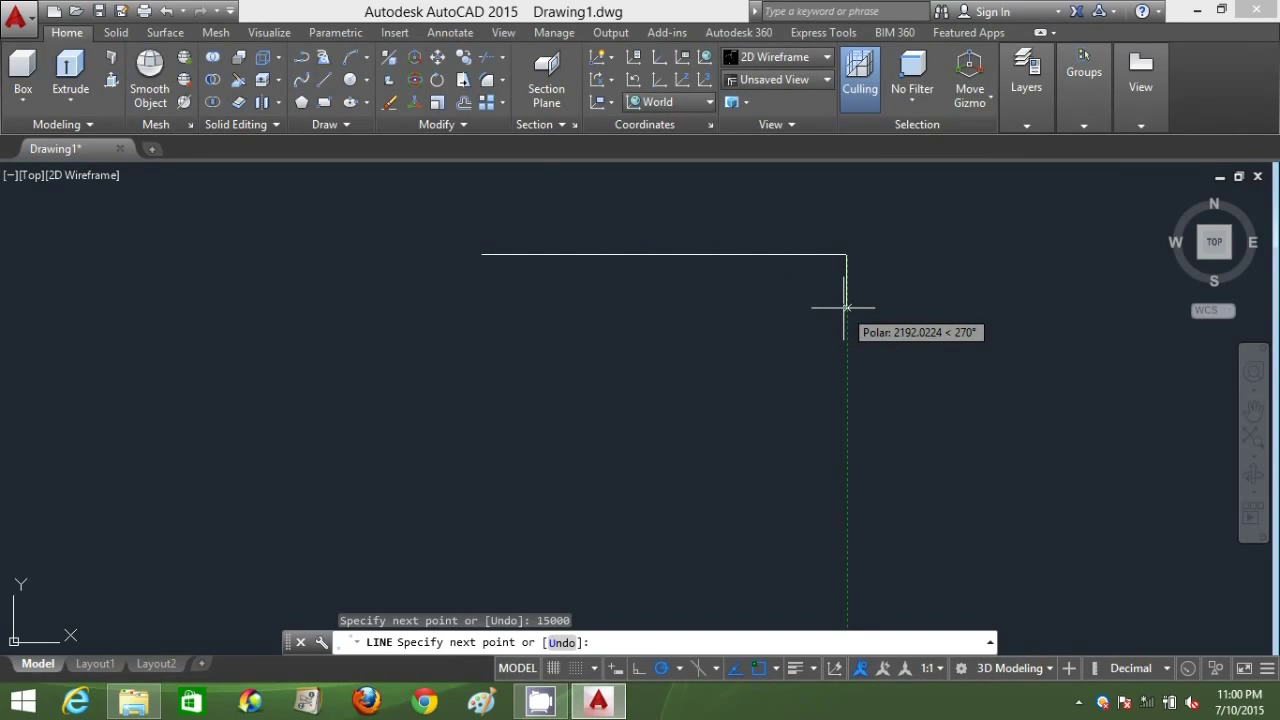
{"action": "type", "text": "8000"}
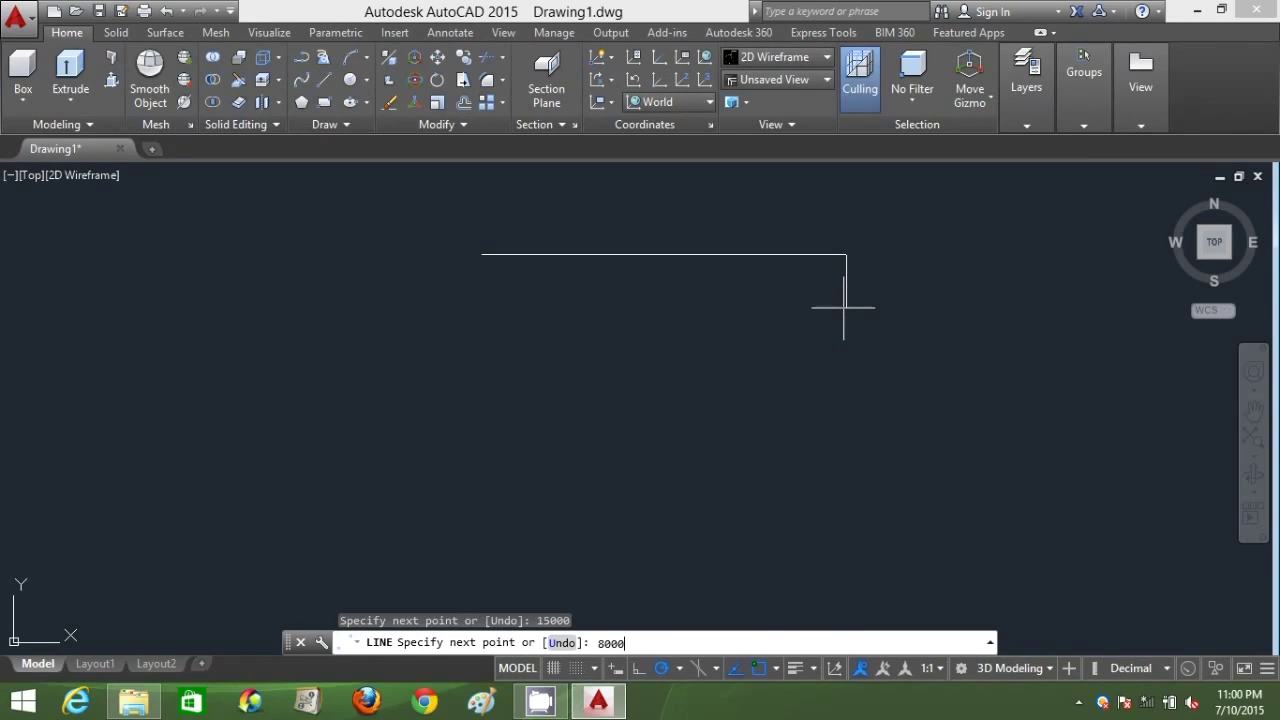
{"action": "key", "text": "Return"}
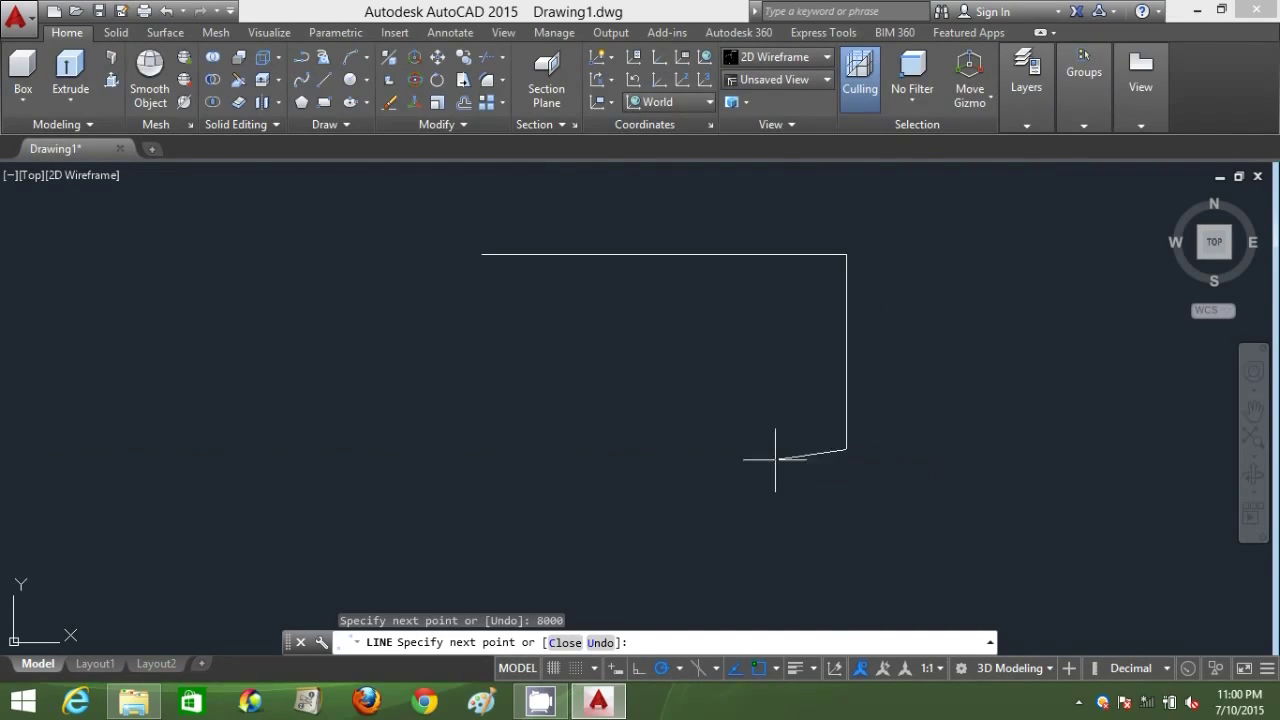
{"action": "type", "text": "2000"}
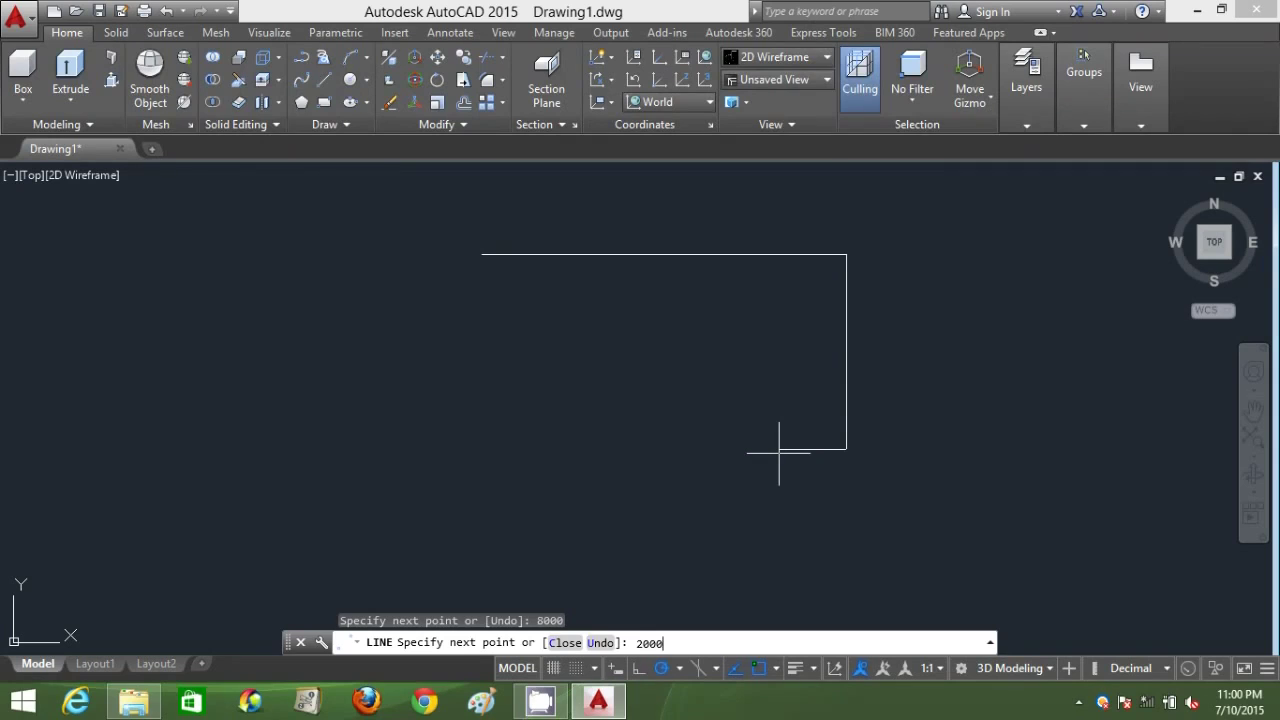
{"action": "key", "text": "Return"}
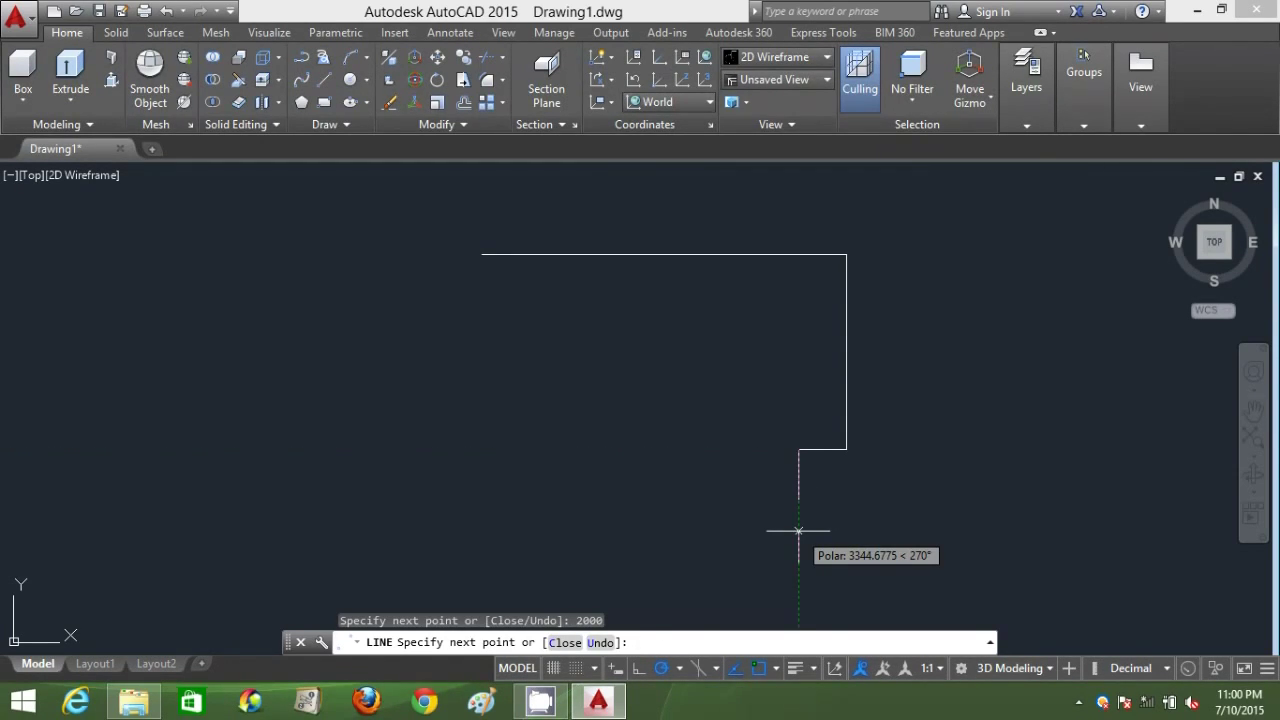
{"action": "type", "text": "4000"}
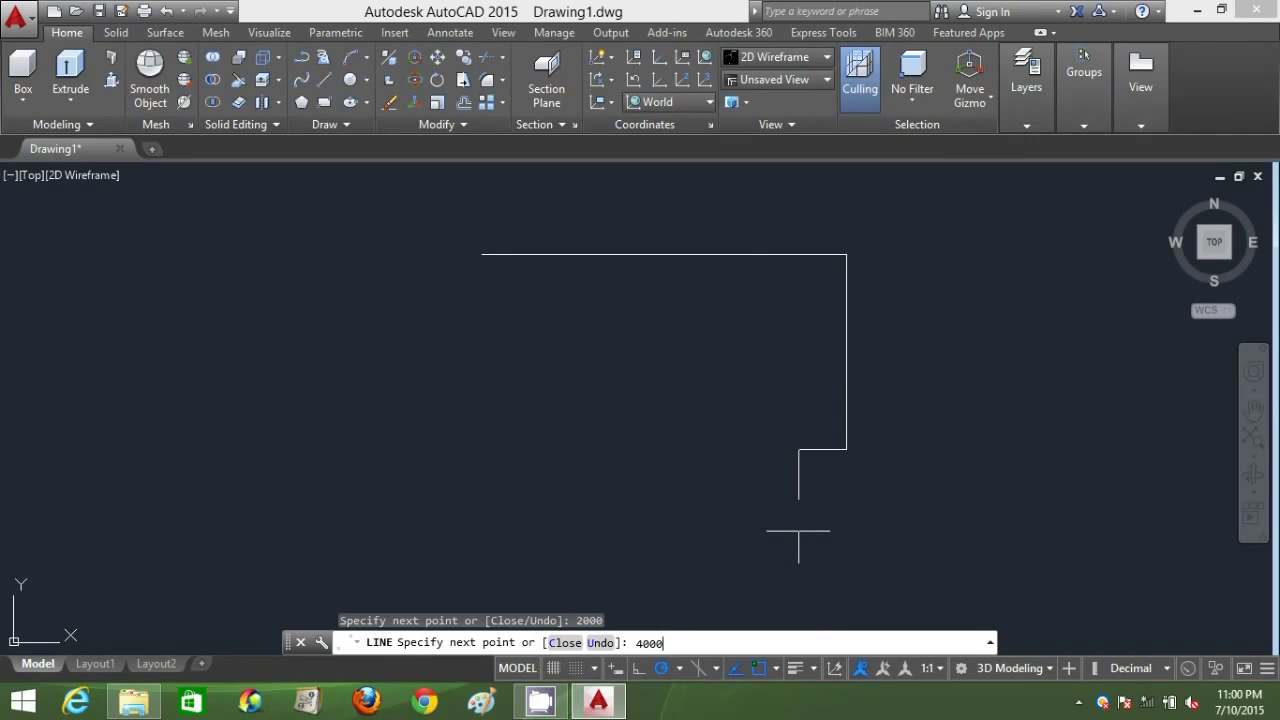
{"action": "key", "text": "Return"}
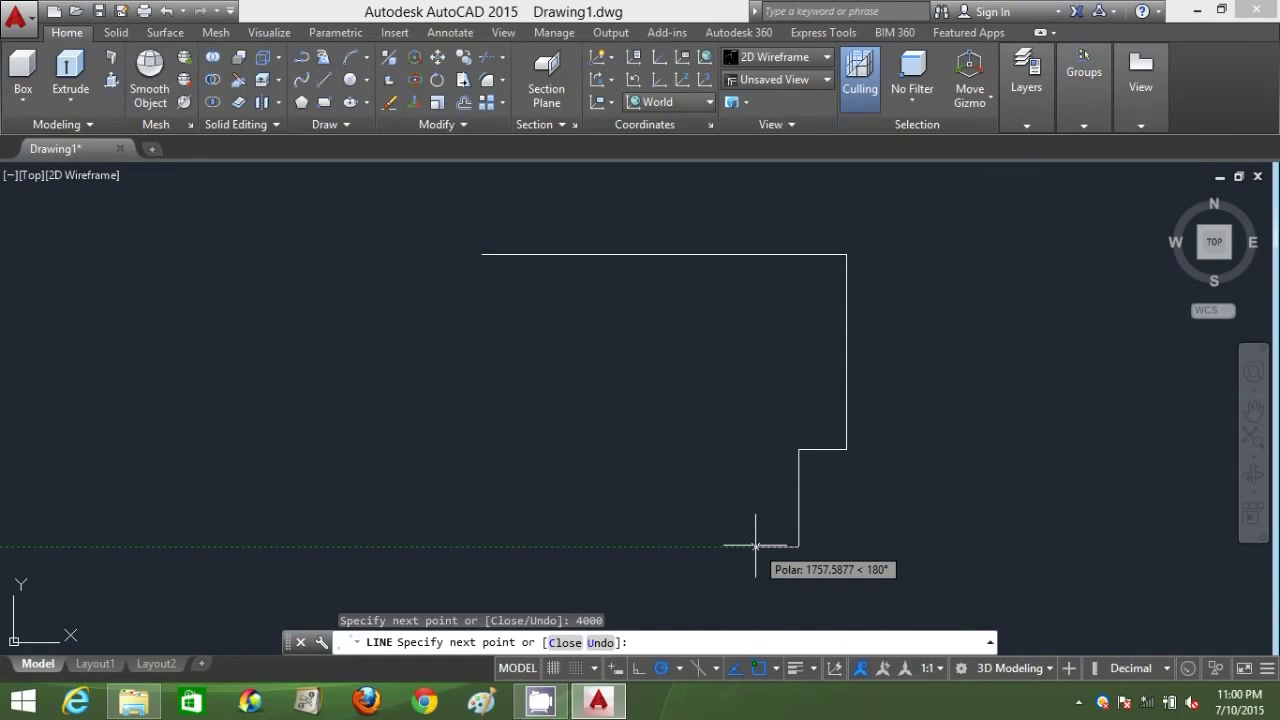
- Continue with the 5000 side and bottom edges and a 6000 edge, then close the outline
{"action": "scroll", "coordinate": [745, 516], "scroll_direction": "down", "scroll_amount": 2}
{"action": "middle_click_drag", "start_coordinate": [743, 514], "coordinate": [696, 411]}
{"action": "type", "text": "5"}
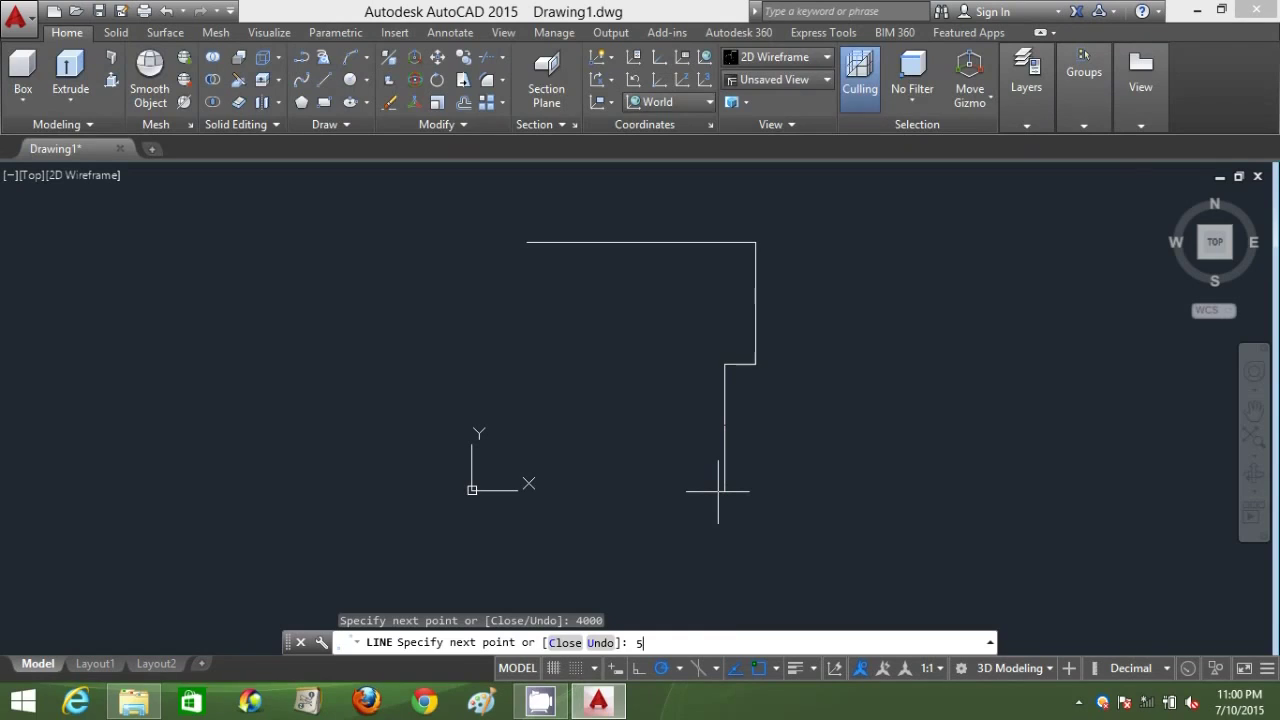
{"action": "type", "text": "000"}
{"action": "key", "text": "Return"}
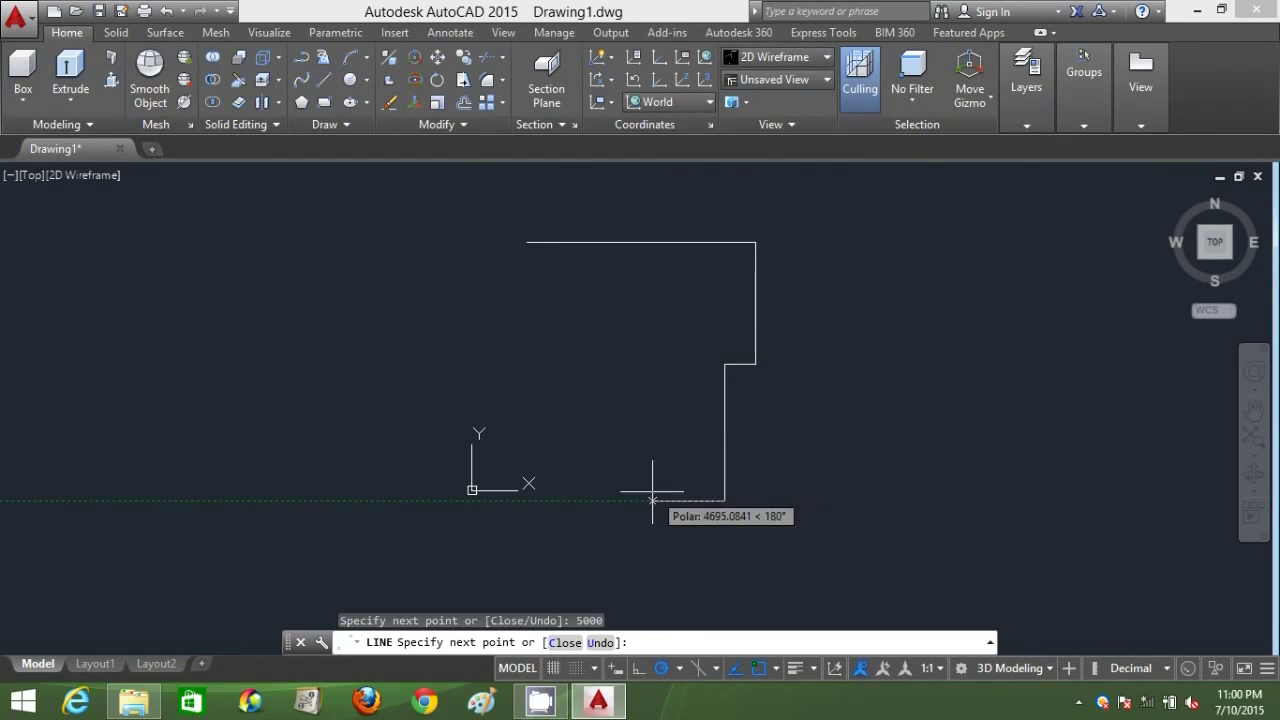
{"action": "type", "text": "5000"}
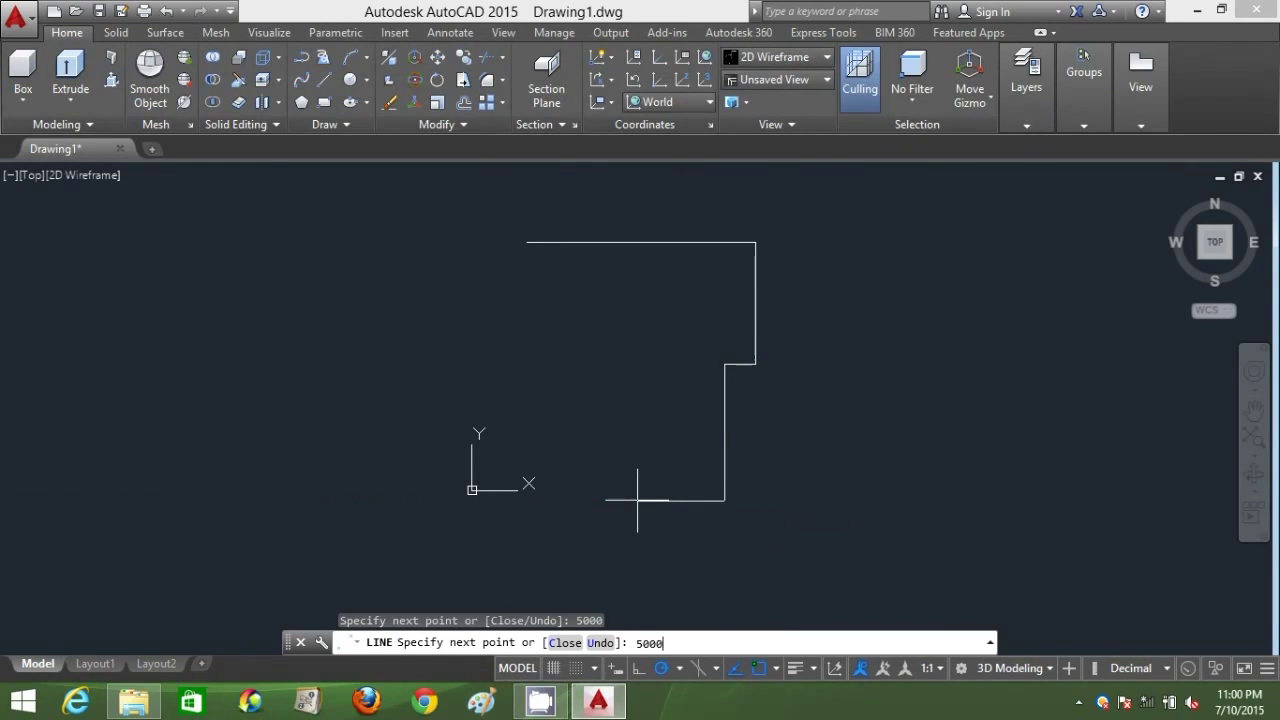
{"action": "key", "text": "Return"}
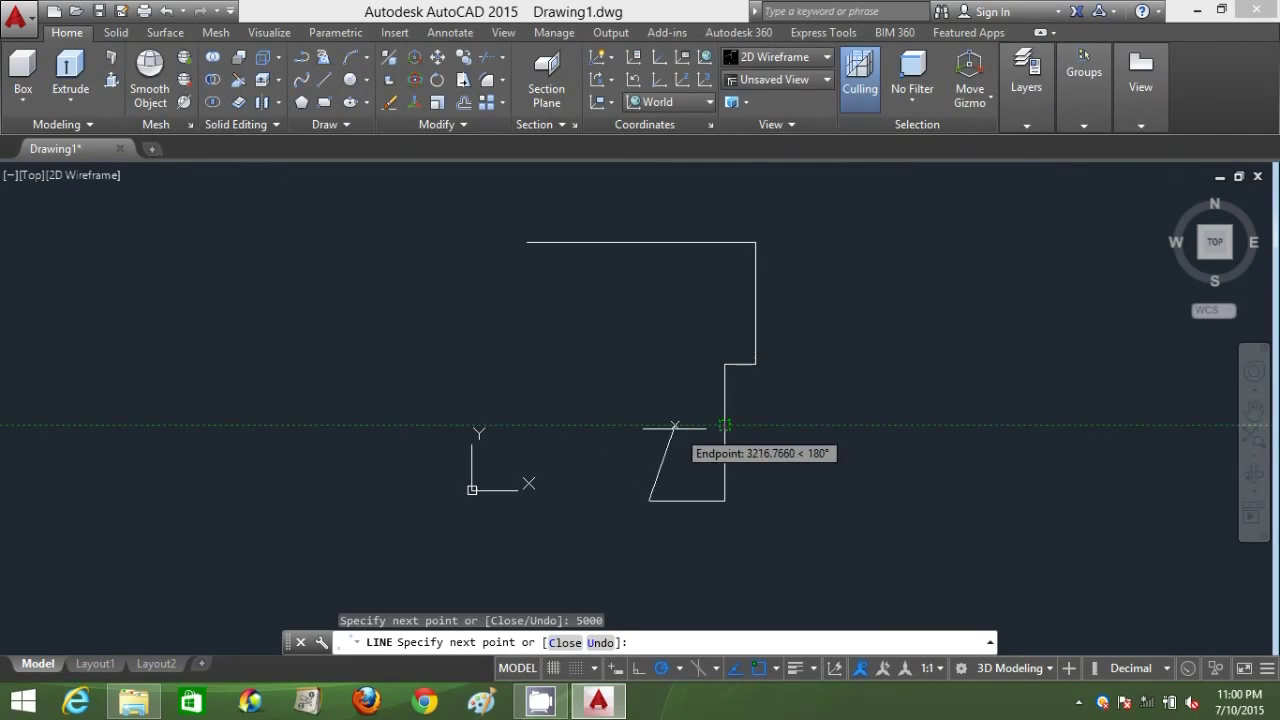
{"action": "left_click", "coordinate": [654, 428]}
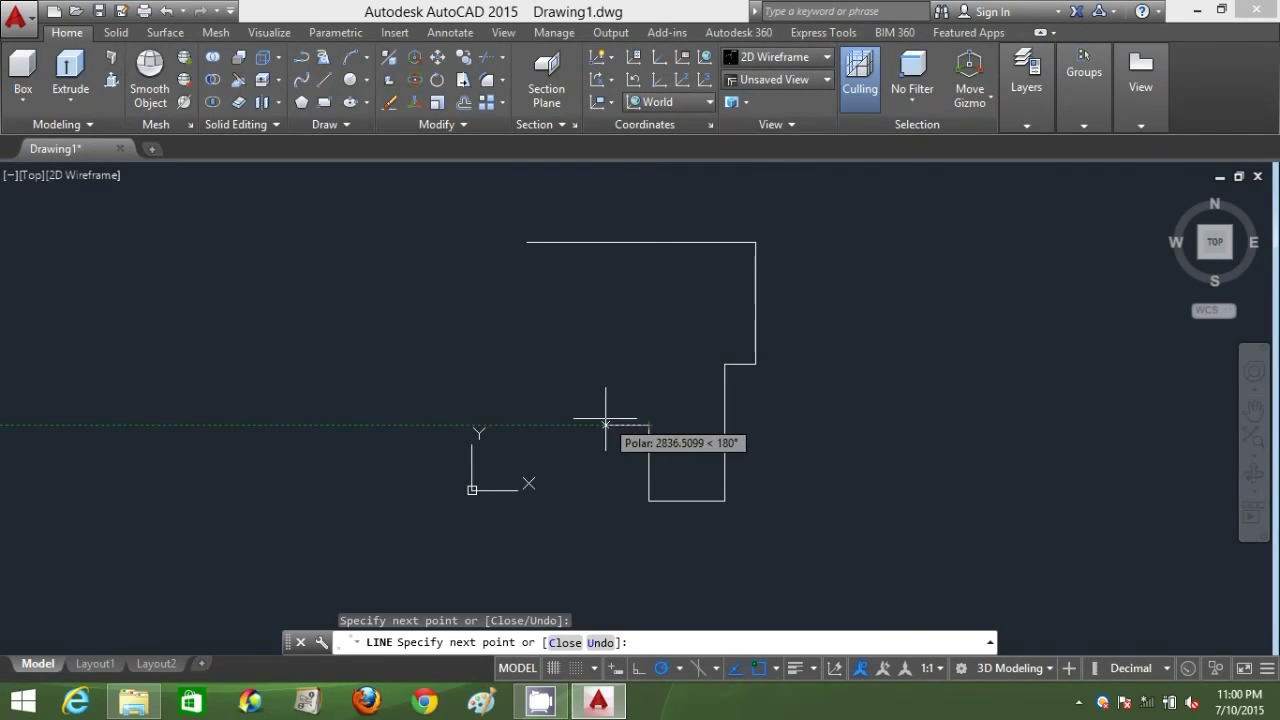
{"action": "type", "text": "60"}
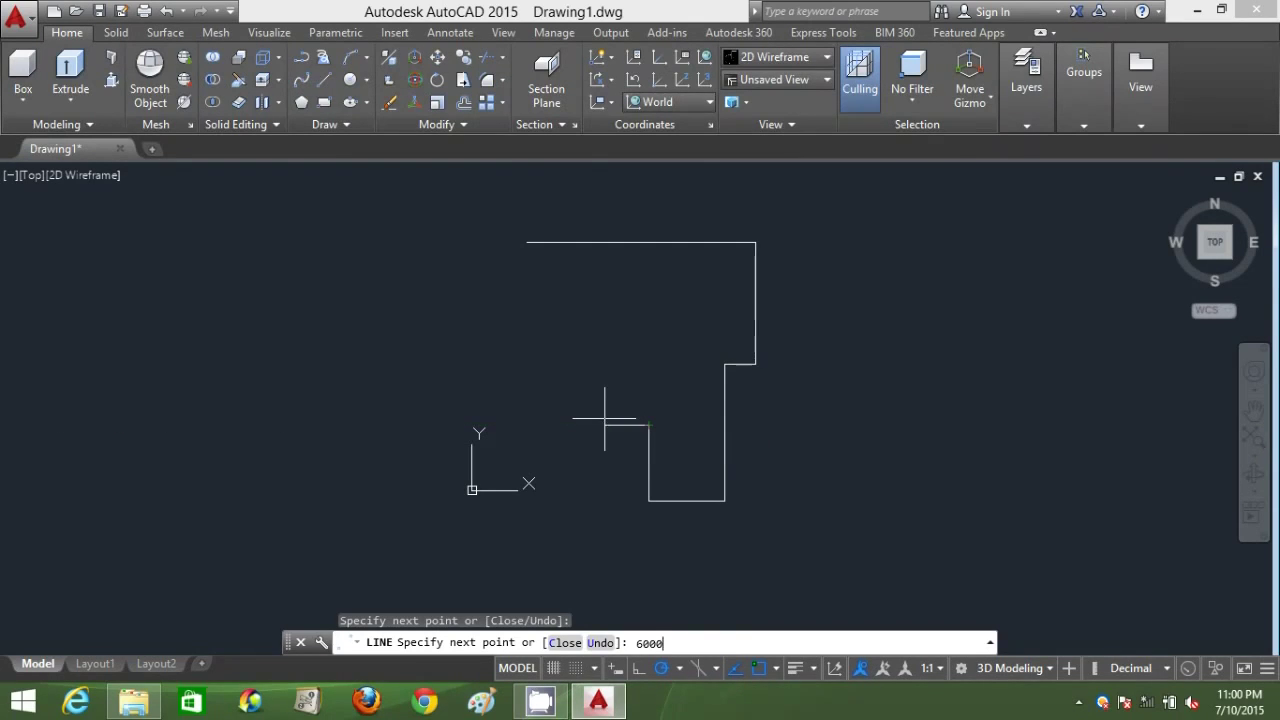
{"action": "type", "text": "00"}
{"action": "key", "text": "Return"}
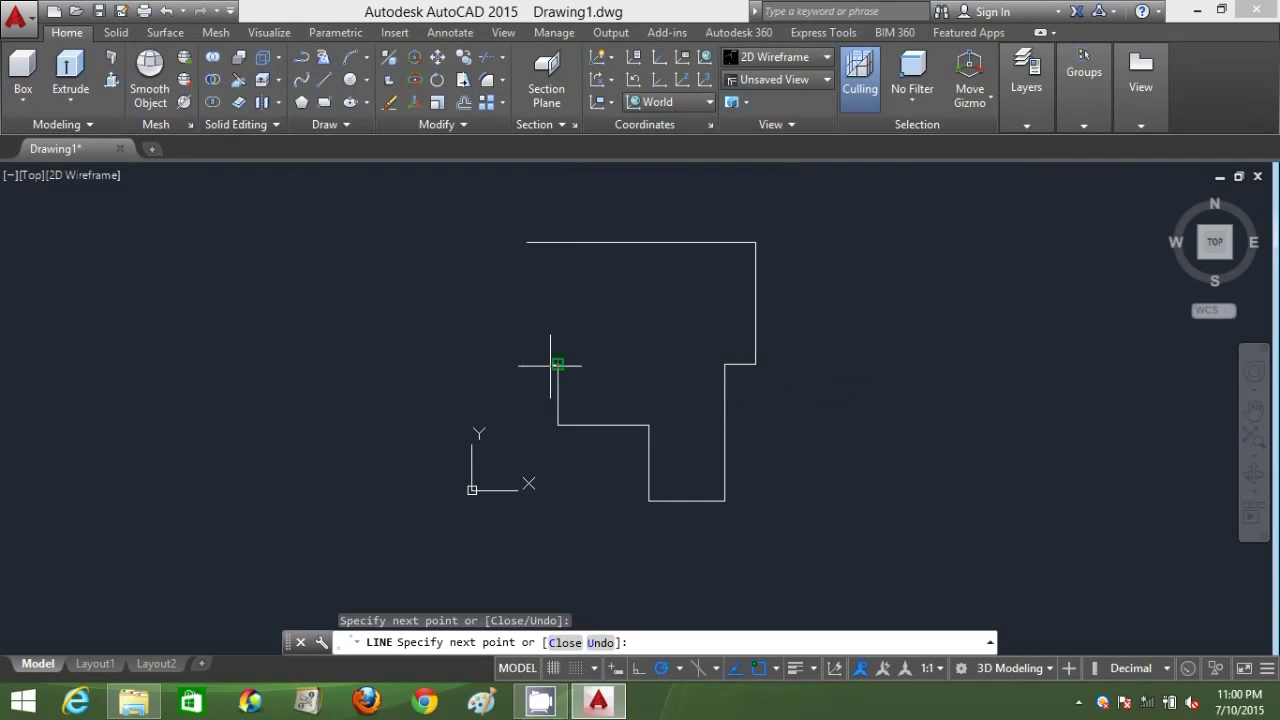
{"action": "left_click", "coordinate": [557, 363]}
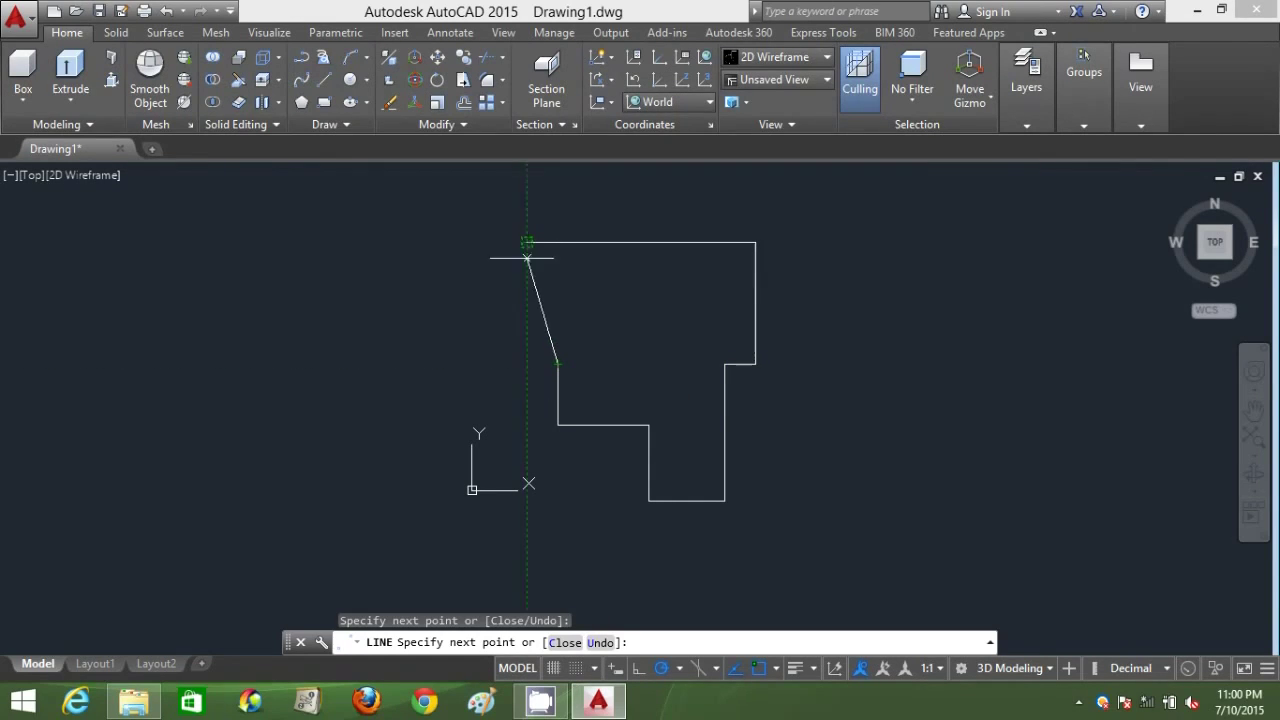
{"action": "left_click", "coordinate": [527, 363]}
{"action": "left_click", "coordinate": [527, 242]}
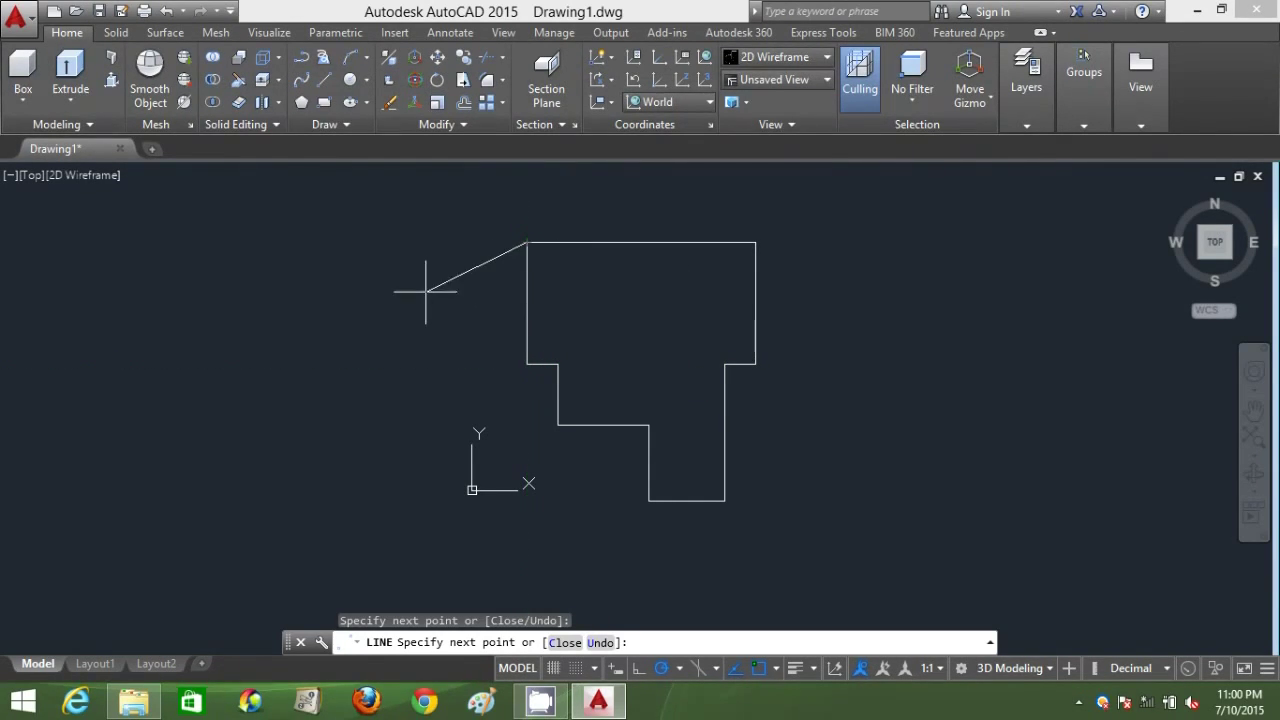
{"action": "key", "text": "Escape"}
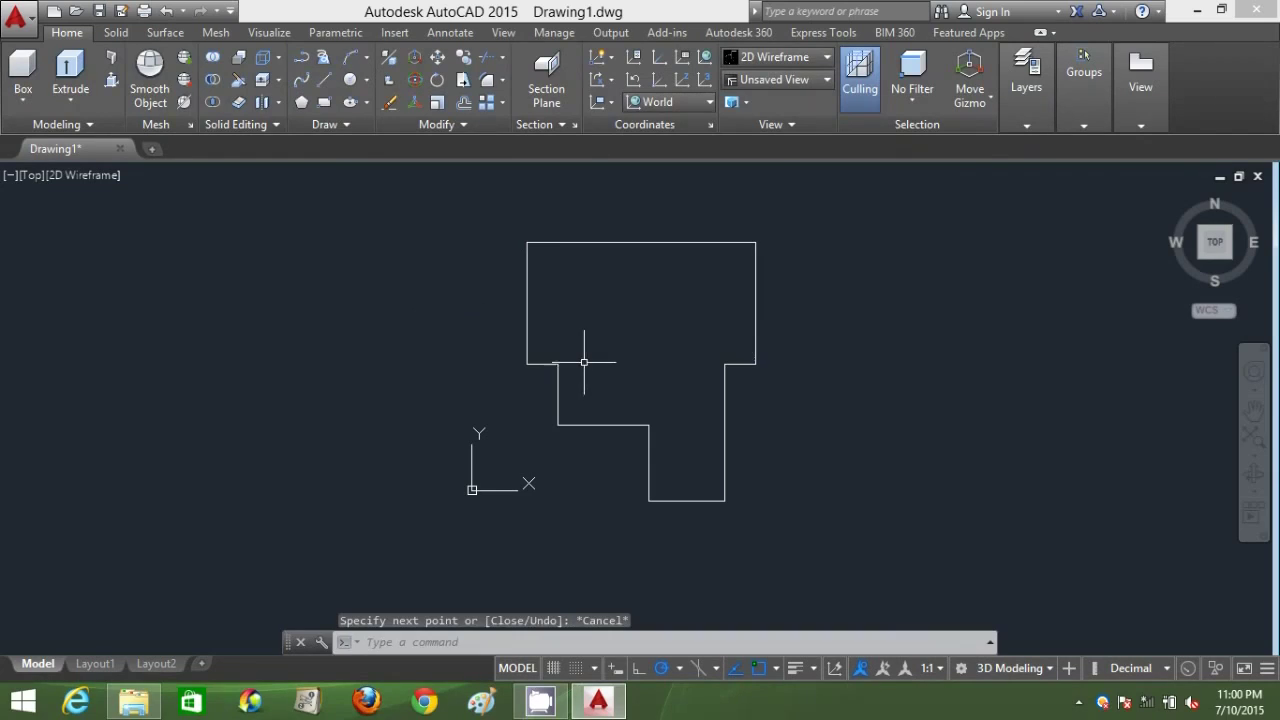
{"action": "scroll", "coordinate": [585, 364], "scroll_direction": "up", "scroll_amount": 2}
{"action": "scroll", "coordinate": [585, 364], "scroll_direction": "down", "scroll_amount": 2}
{"action": "scroll", "coordinate": [585, 364], "scroll_direction": "up", "scroll_amount": 2}
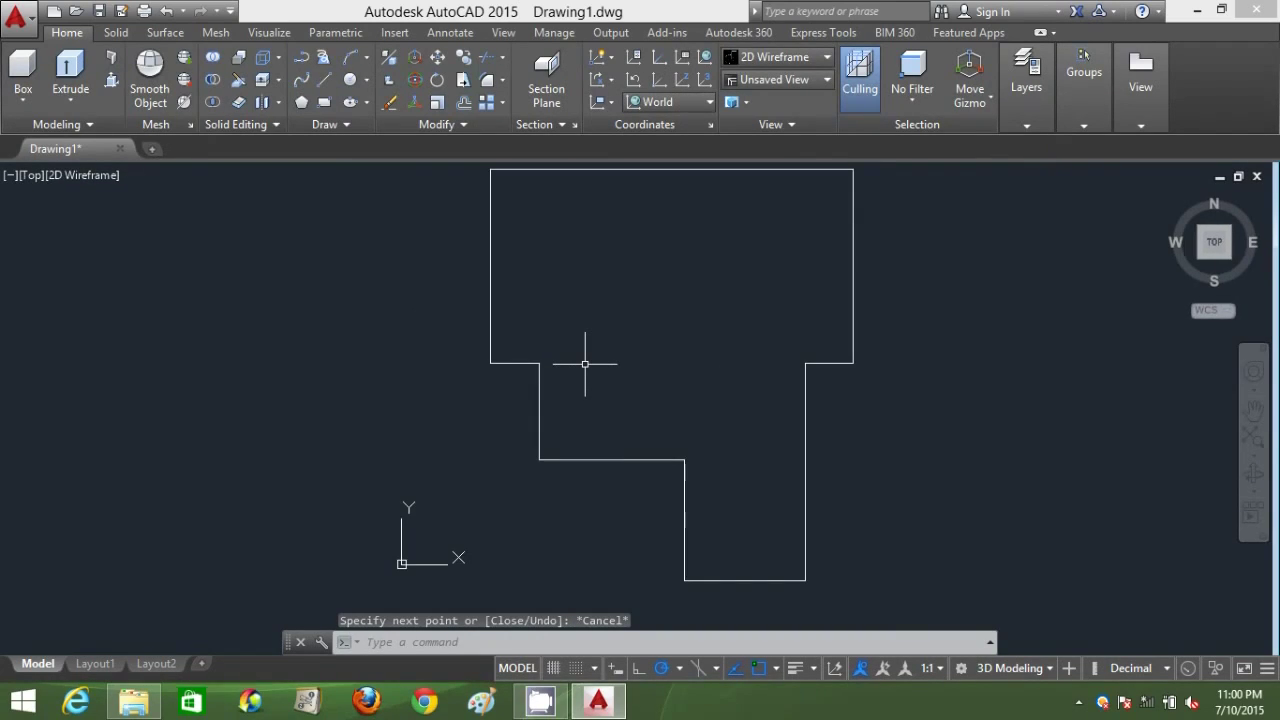
- Create a boundary polyline with BO by picking a point inside the outline
{"action": "left_click", "coordinate": [440, 641]}
{"action": "type", "text": "BO"}
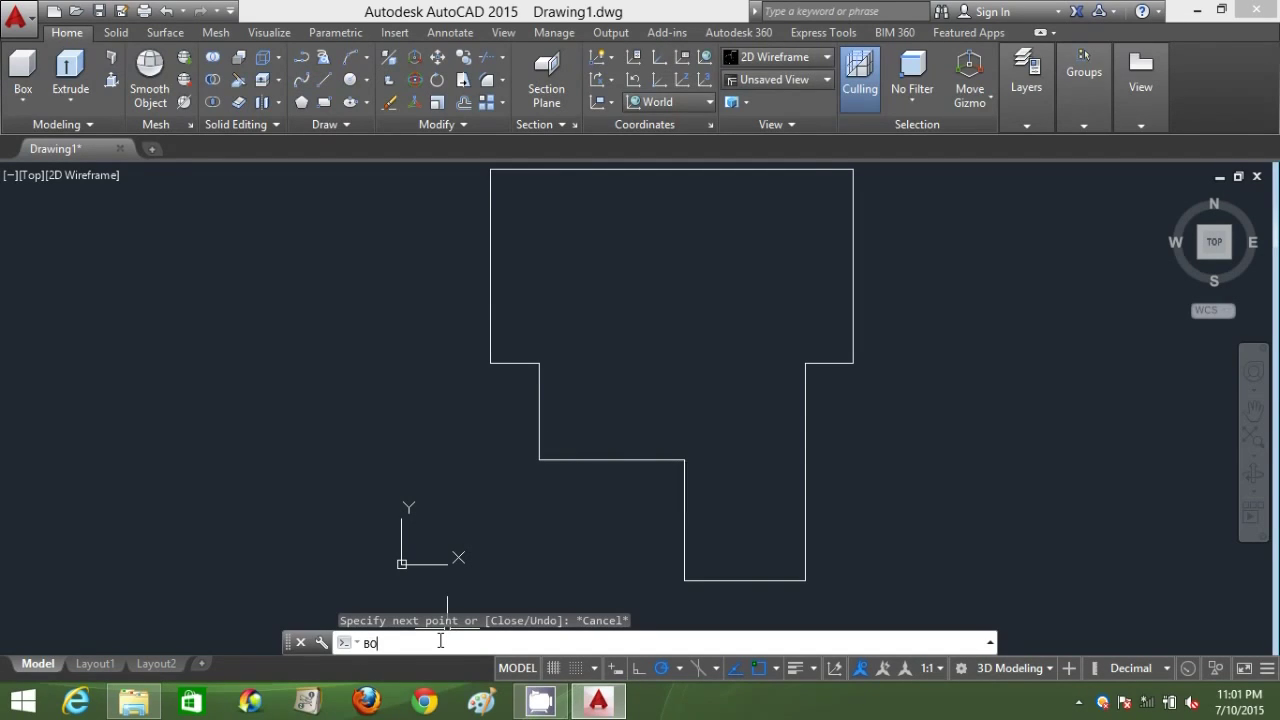
{"action": "key", "text": "Return"}
{"action": "left_click", "coordinate": [531, 252]}
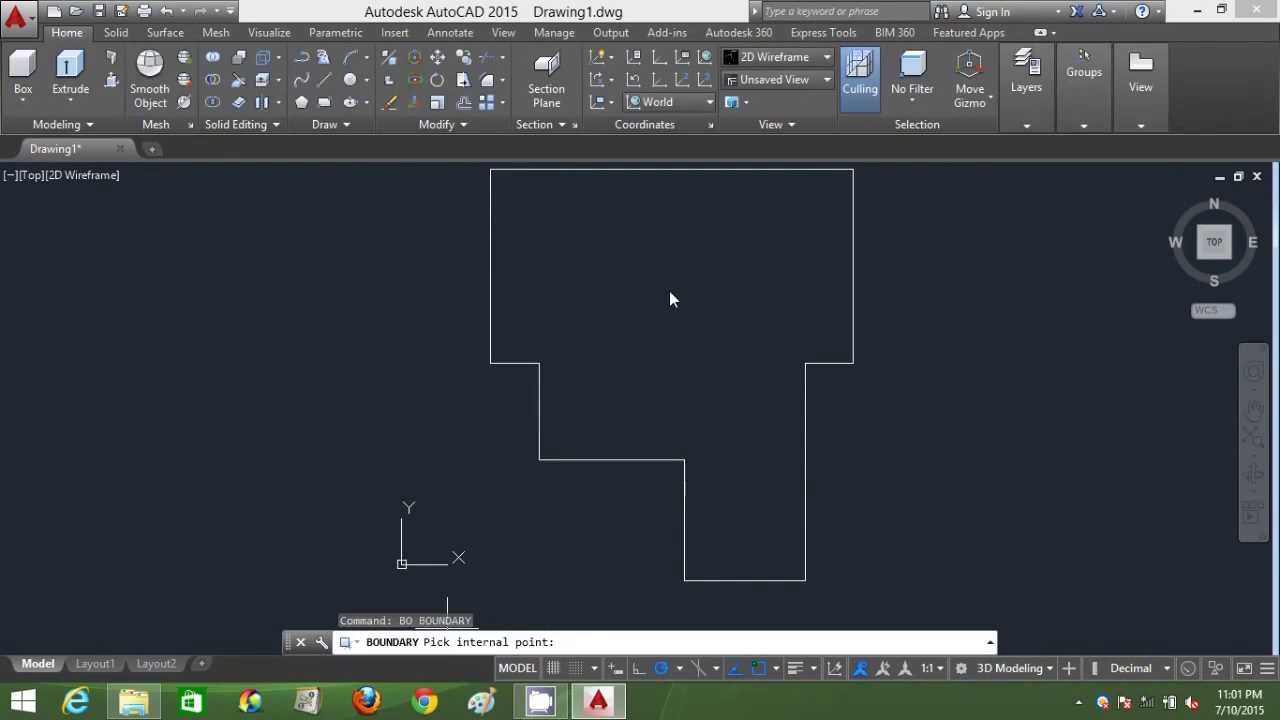
{"action": "left_click", "coordinate": [671, 290]}
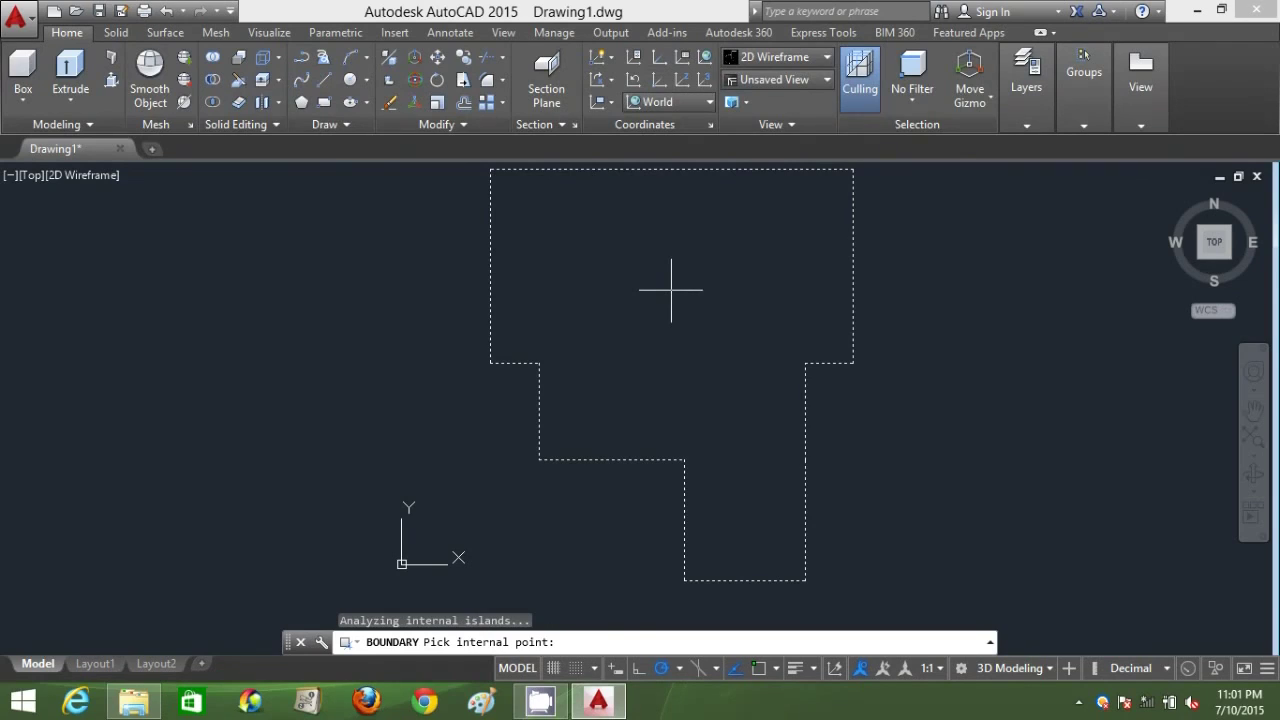
{"action": "key", "text": "Return"}
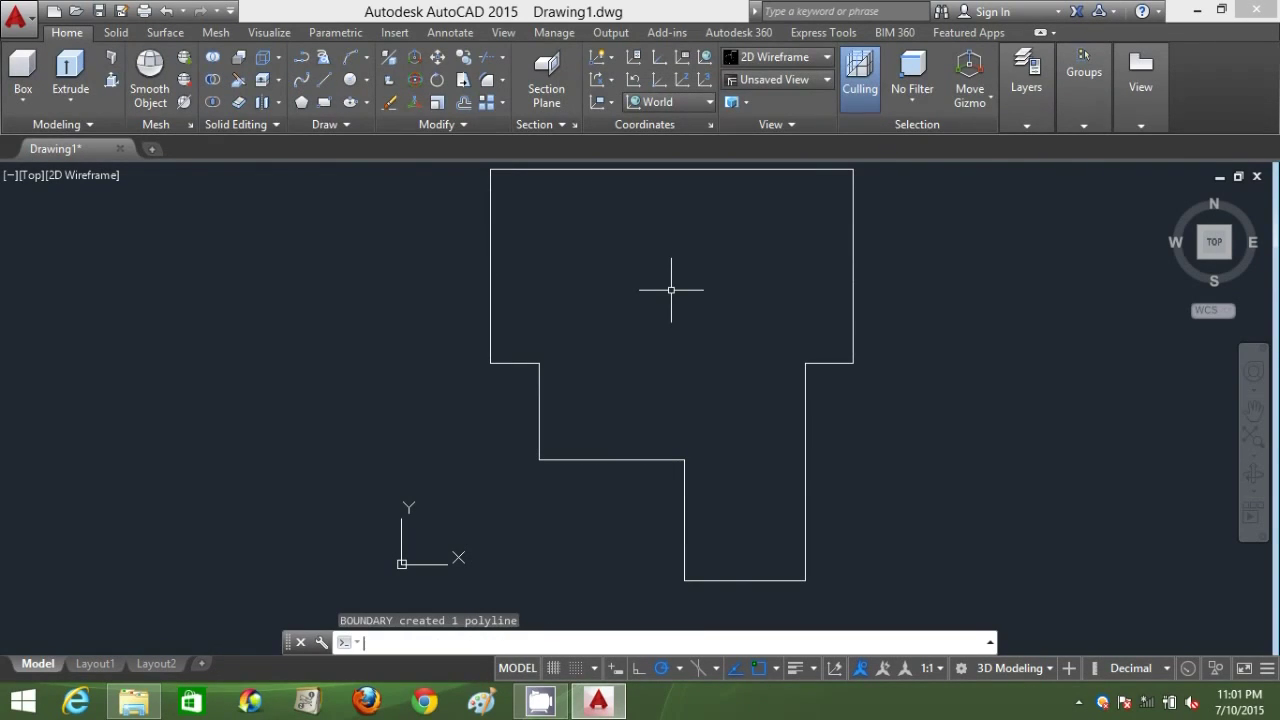
- Recentre the view on the outline and cancel a half-typed command
{"action": "left_click", "coordinate": [663, 334]}
{"action": "left_click", "coordinate": [626, 290]}
{"action": "scroll", "coordinate": [628, 294], "scroll_direction": "down", "scroll_amount": 2}
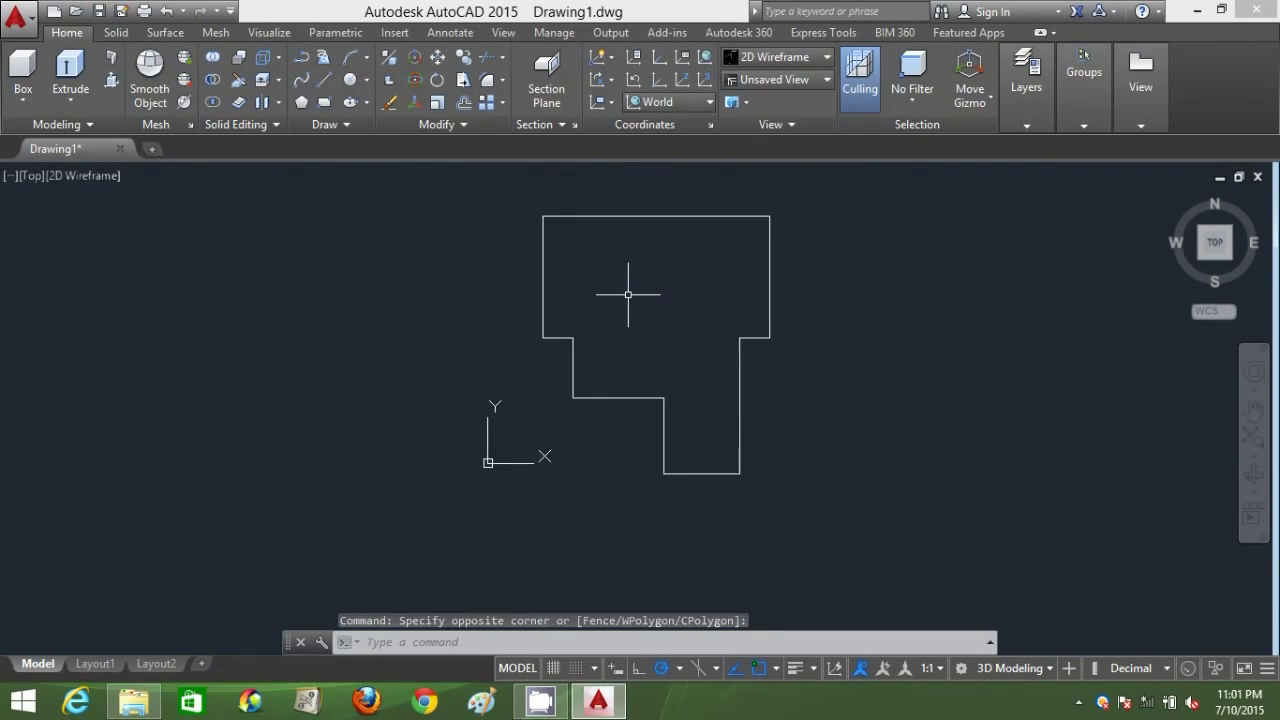
{"action": "mouse_move", "coordinate": [628, 294]}
{"action": "middle_mouse_down"}
{"action": "mouse_move", "coordinate": [574, 334]}
{"action": "mouse_move", "coordinate": [496, 362]}
{"action": "middle_mouse_up"}
{"action": "type", "text": "RE"}
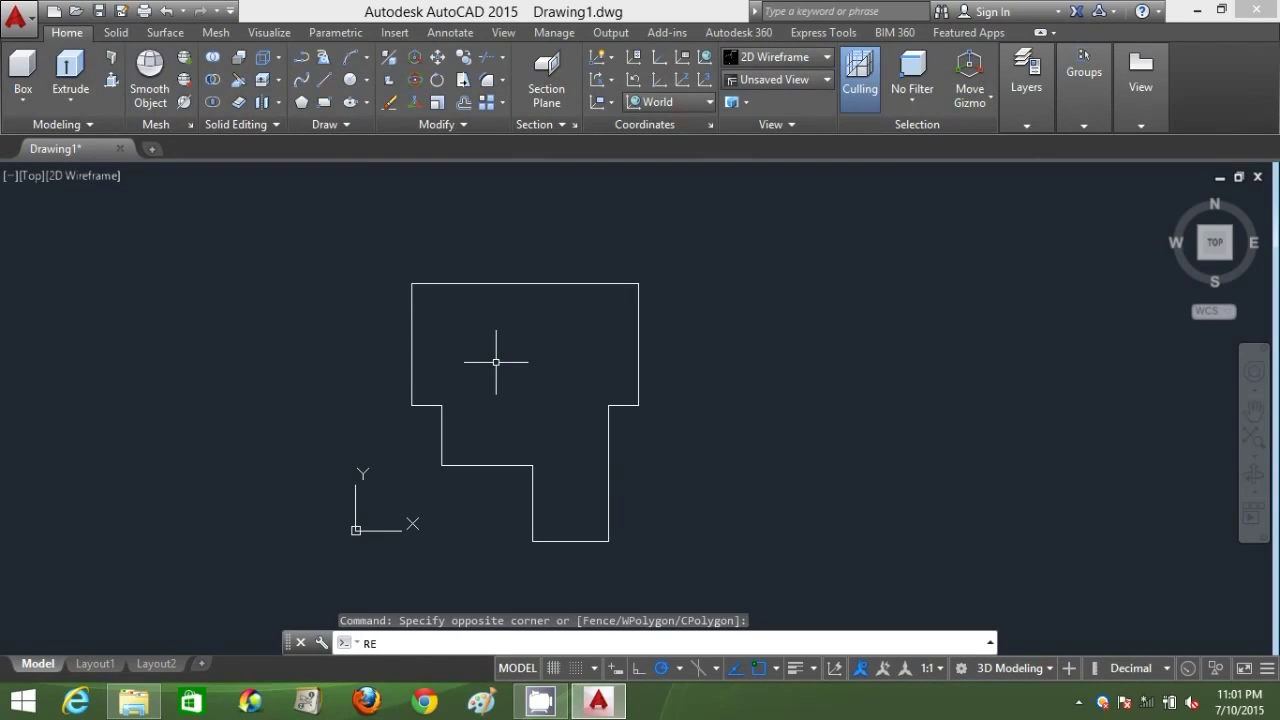
{"action": "key", "text": "Escape"}
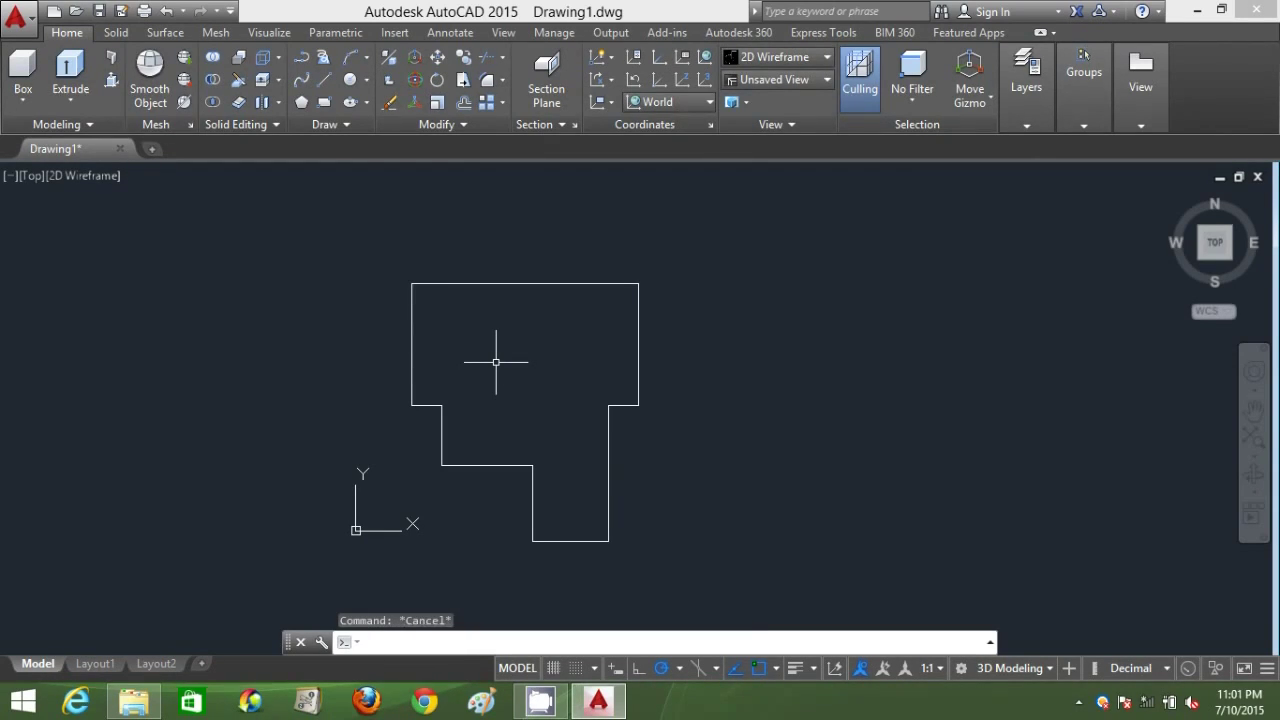
{"action": "key", "text": "Return"}
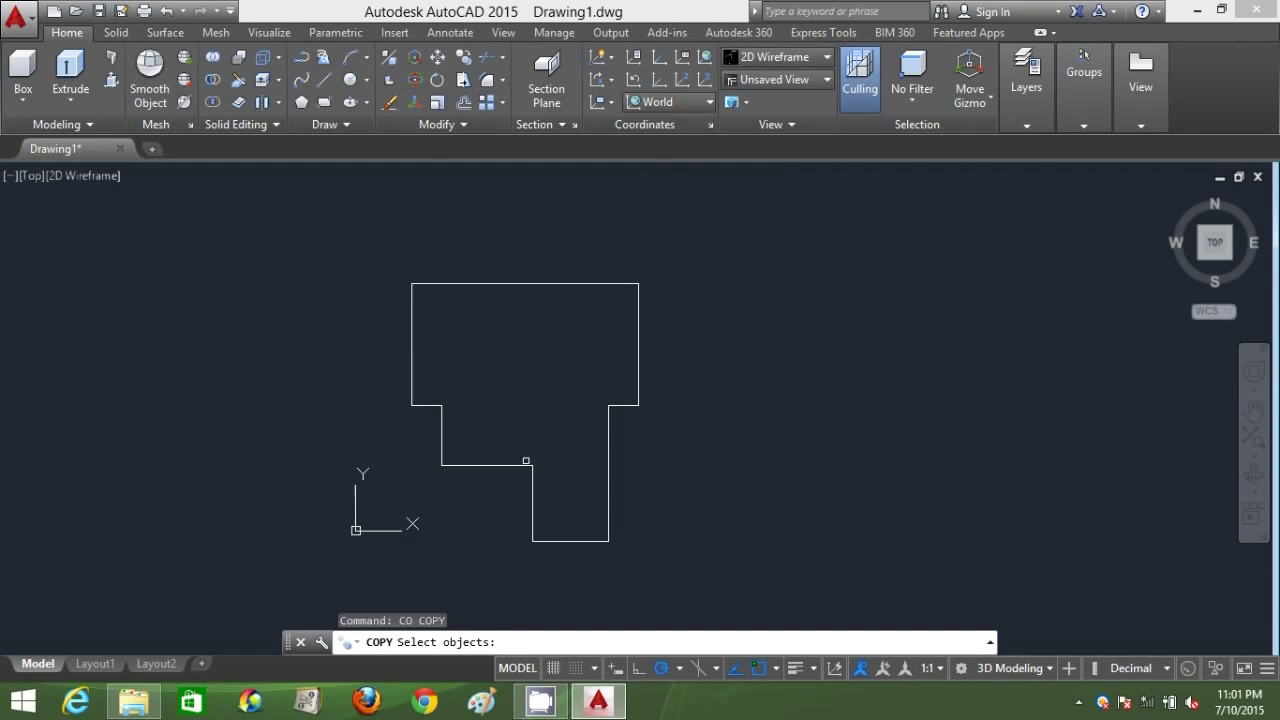
- Copy the floor-plan outline and place the copy to the left of the original
{"action": "left_click", "coordinate": [526, 461]}
{"action": "key", "text": "Return"}
{"action": "left_click", "coordinate": [545, 354]}
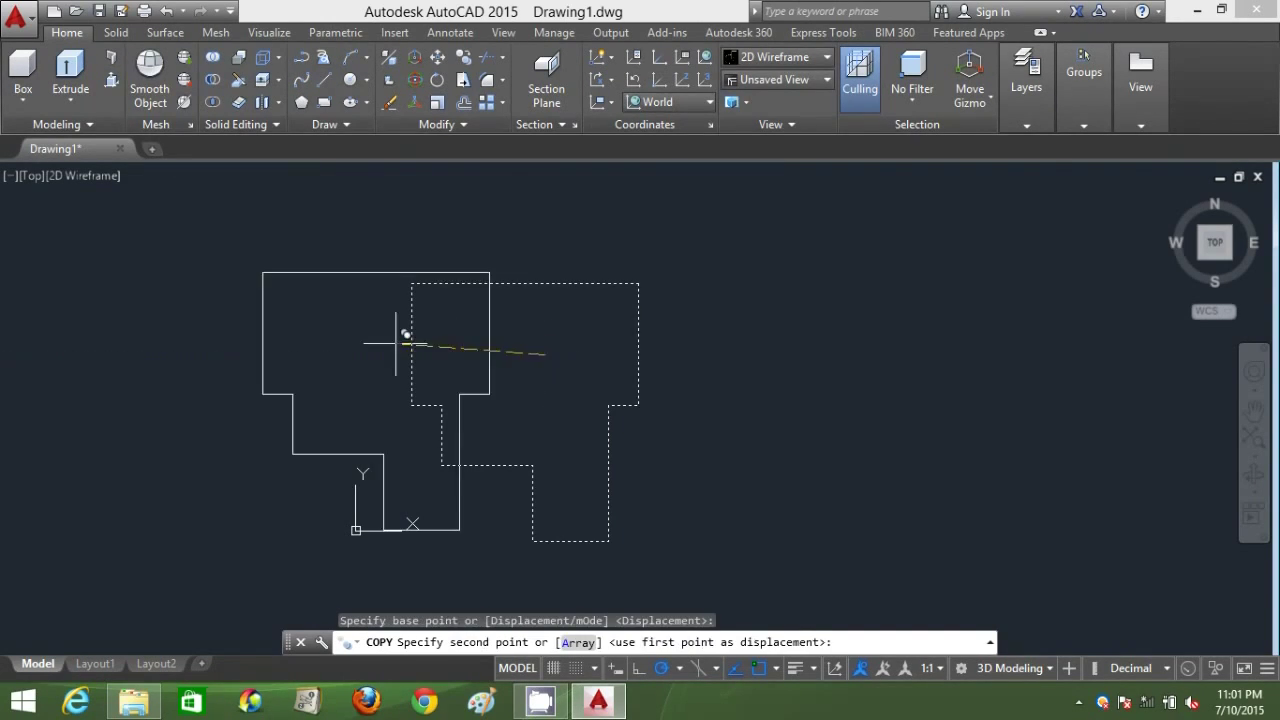
{"action": "middle_click_drag", "start_coordinate": [396, 343], "coordinate": [630, 354]}
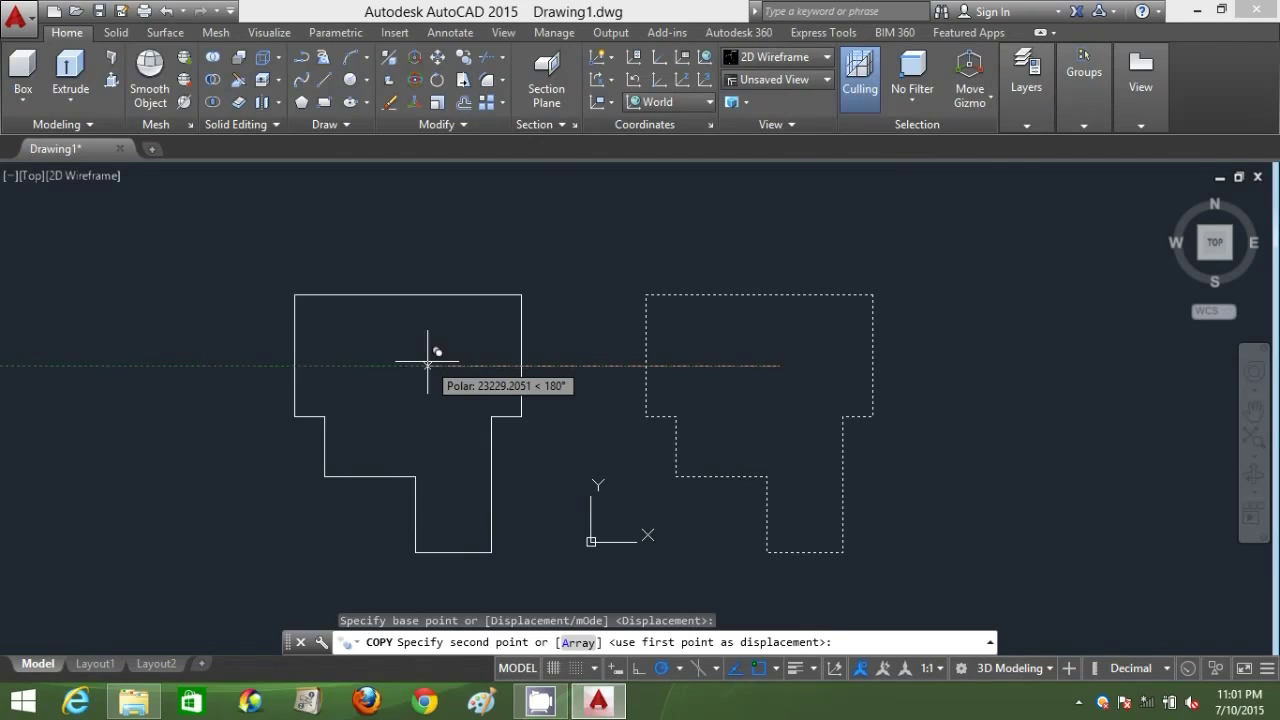
{"action": "left_click", "coordinate": [514, 345]}
{"action": "key", "text": "Escape"}
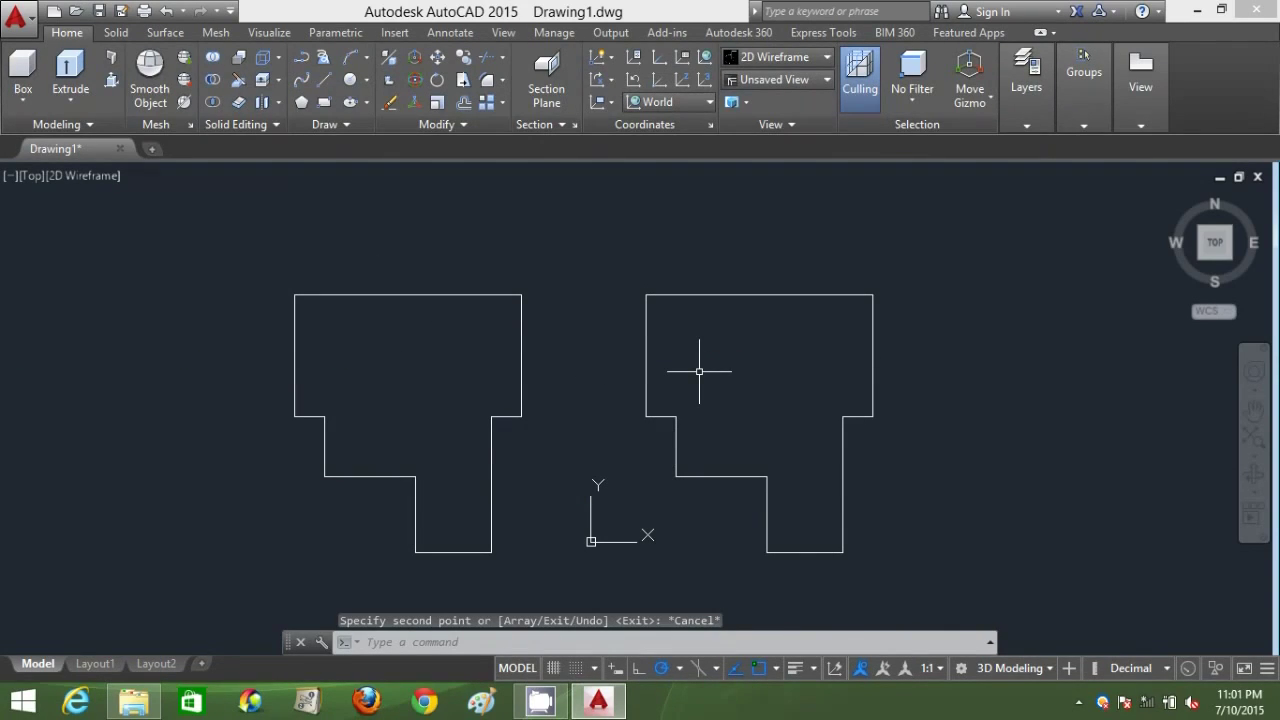
- Convert the right outline into a region with REG
{"action": "type", "text": "reg"}
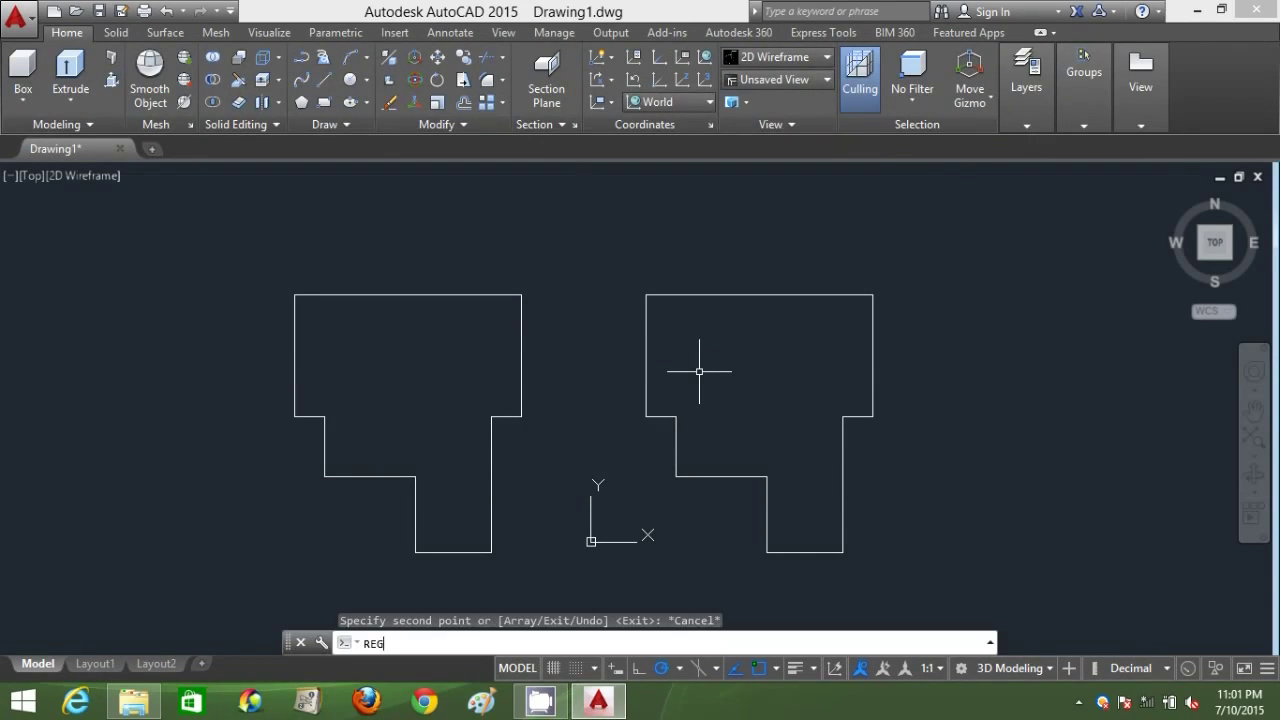
{"action": "key", "text": "Return"}
{"action": "left_click", "coordinate": [686, 476]}
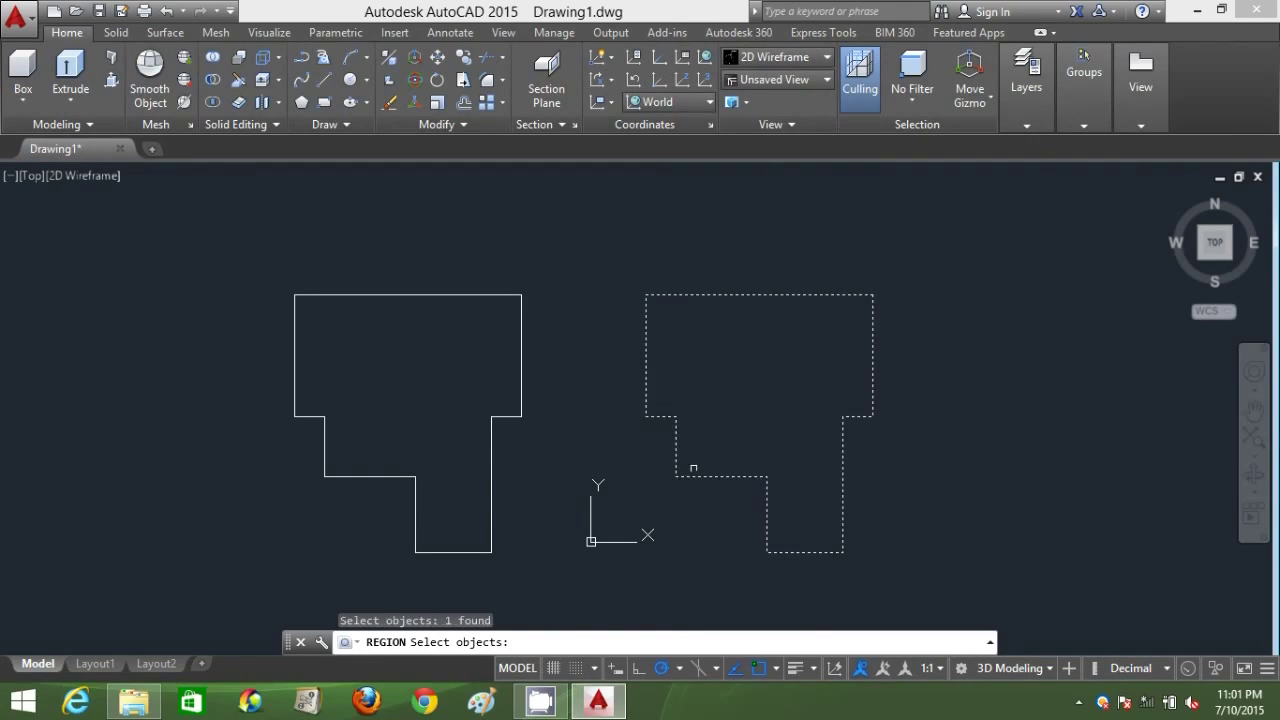
{"action": "key", "text": "Return"}
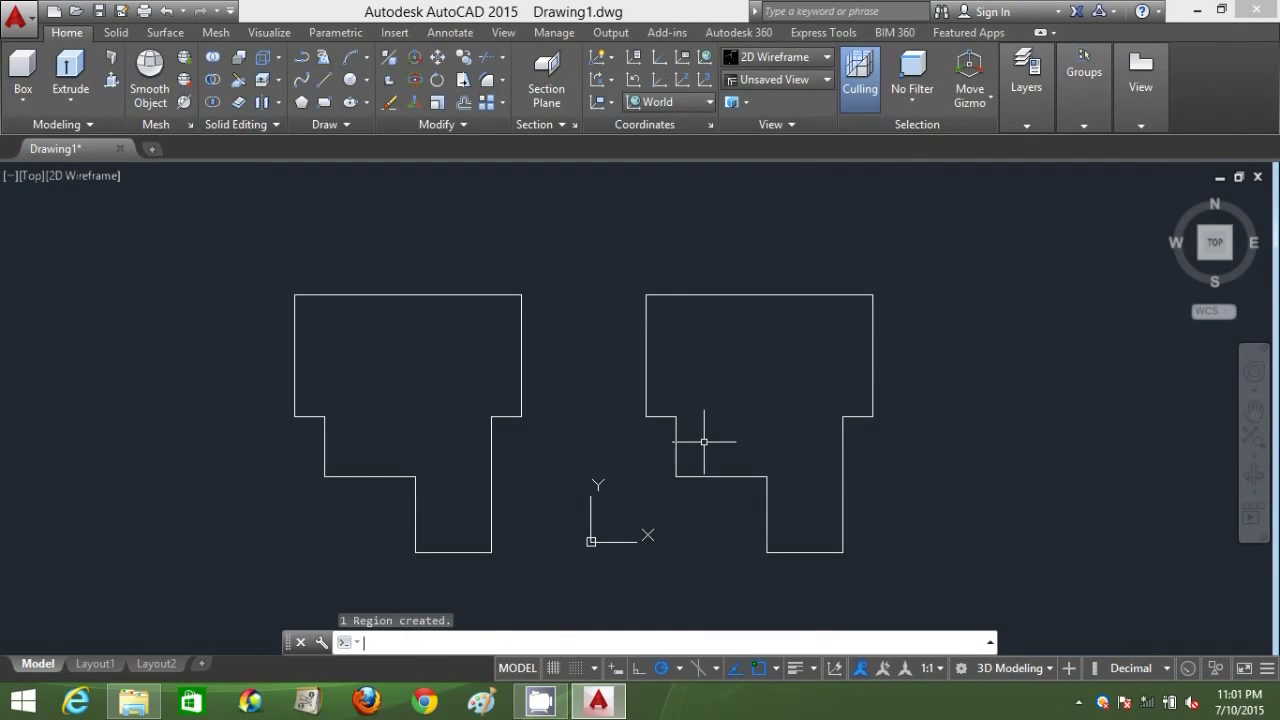
{"action": "left_click", "coordinate": [798, 83]}
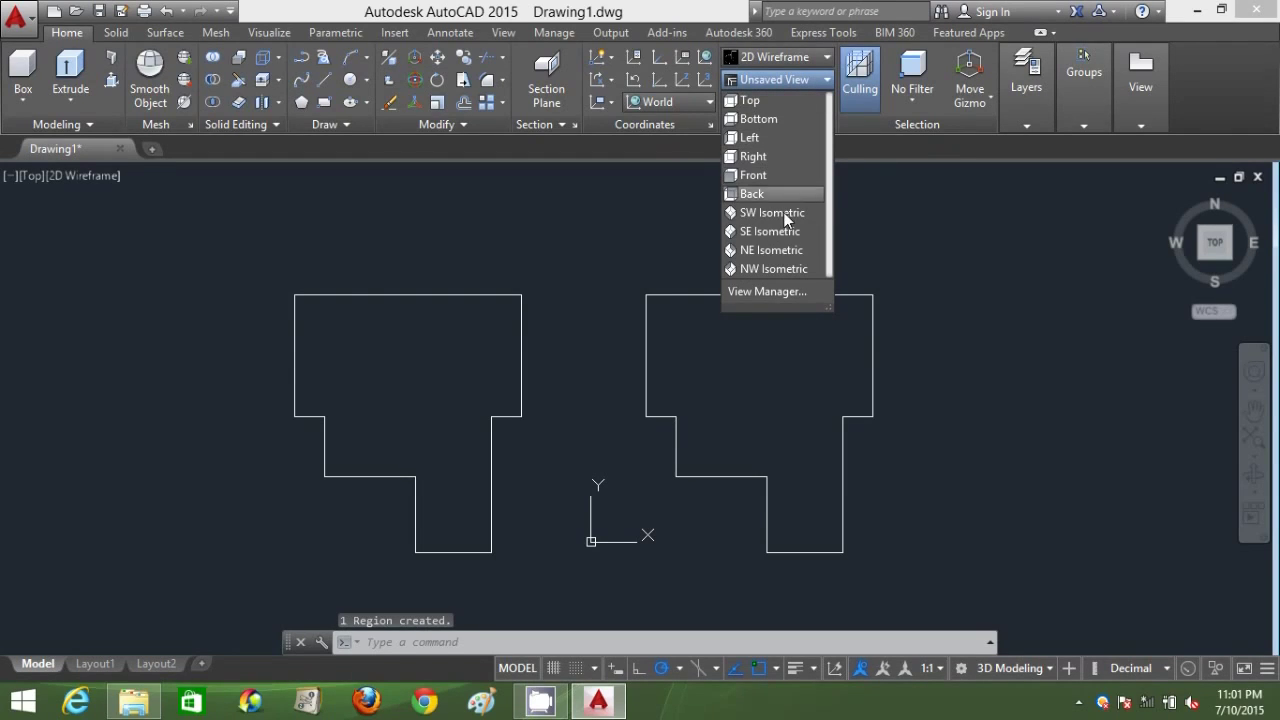
- In SE Isometric view, extrude the right region 3000 high with a 50° taper angle
{"action": "left_click", "coordinate": [784, 236]}
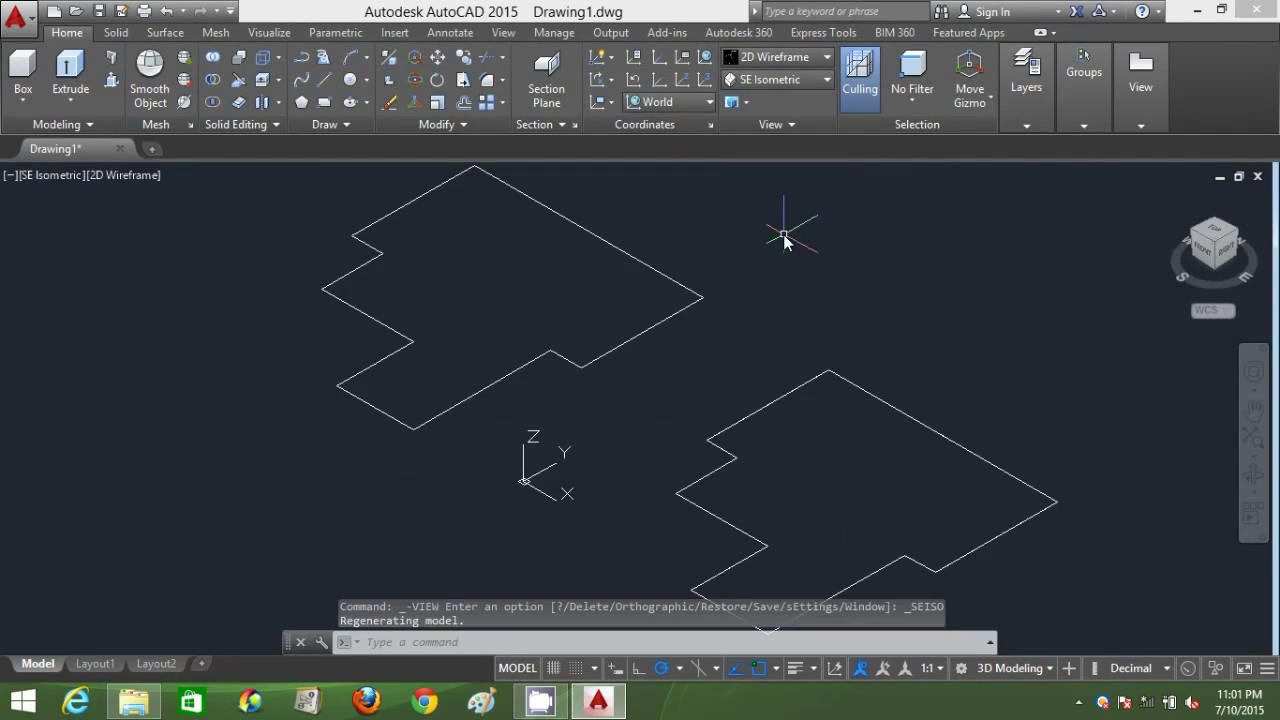
{"action": "scroll", "coordinate": [824, 424], "scroll_direction": "down", "scroll_amount": 3}
{"action": "mouse_move", "coordinate": [824, 424]}
{"action": "middle_mouse_down"}
{"action": "mouse_move", "coordinate": [754, 420]}
{"action": "mouse_move", "coordinate": [714, 400]}
{"action": "middle_mouse_up"}
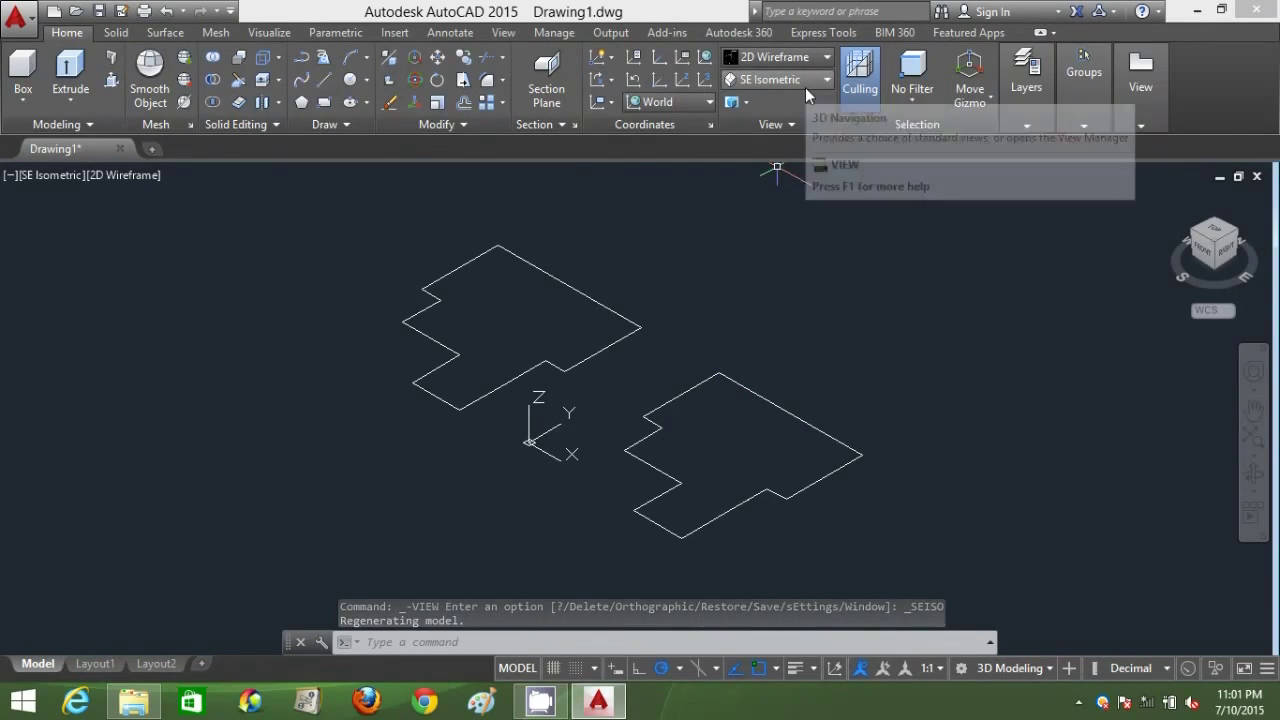
{"action": "type", "text": "EX"}
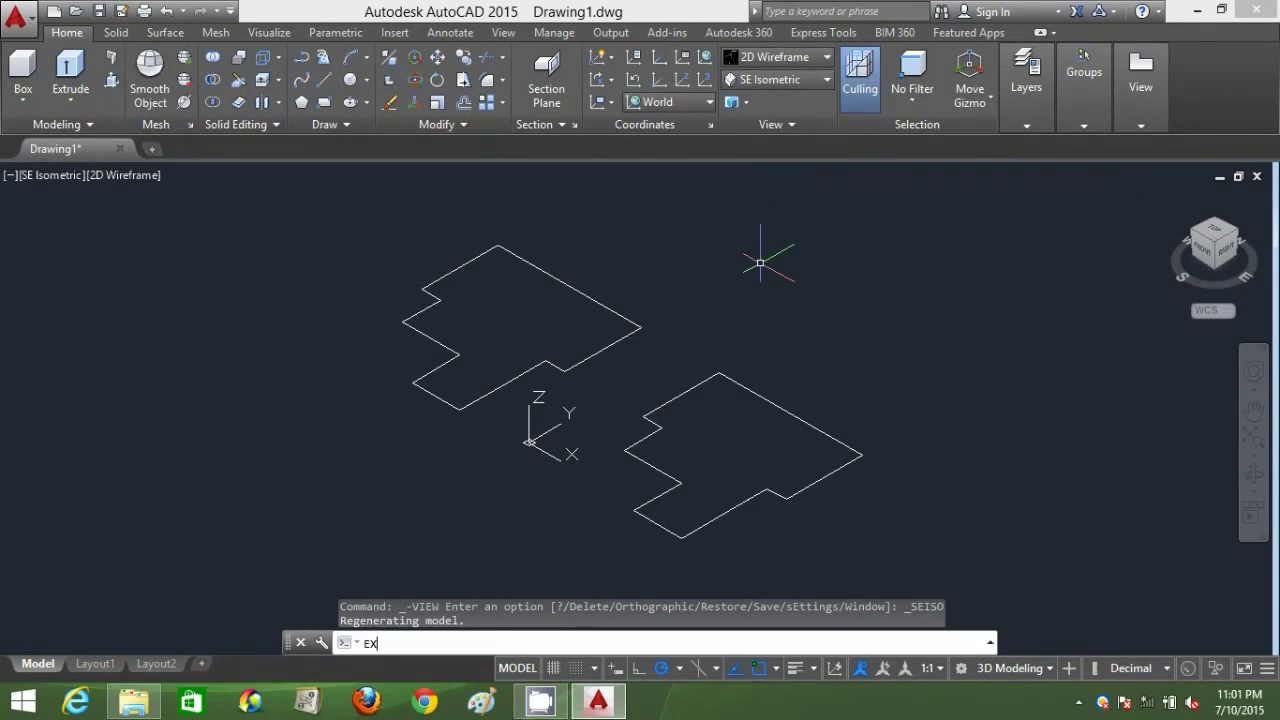
{"action": "type", "text": "T"}
{"action": "key", "text": "Return"}
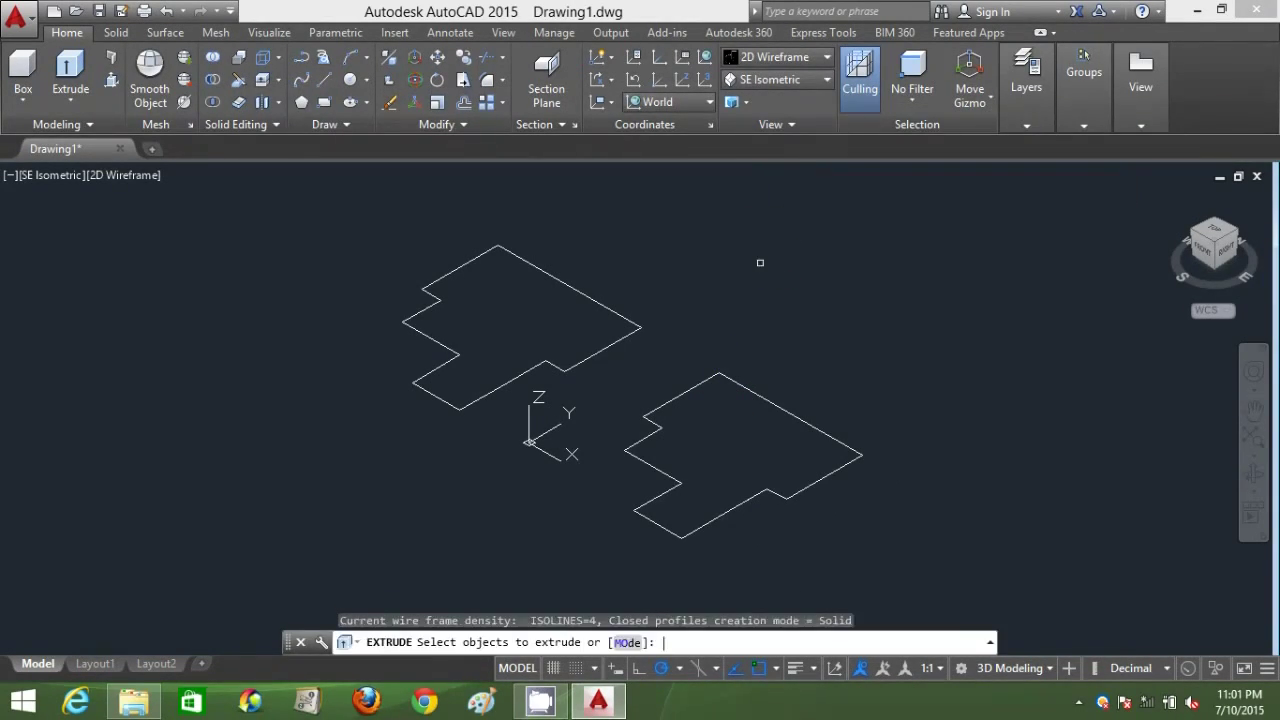
{"action": "left_click", "coordinate": [770, 397]}
{"action": "key", "text": "Return"}
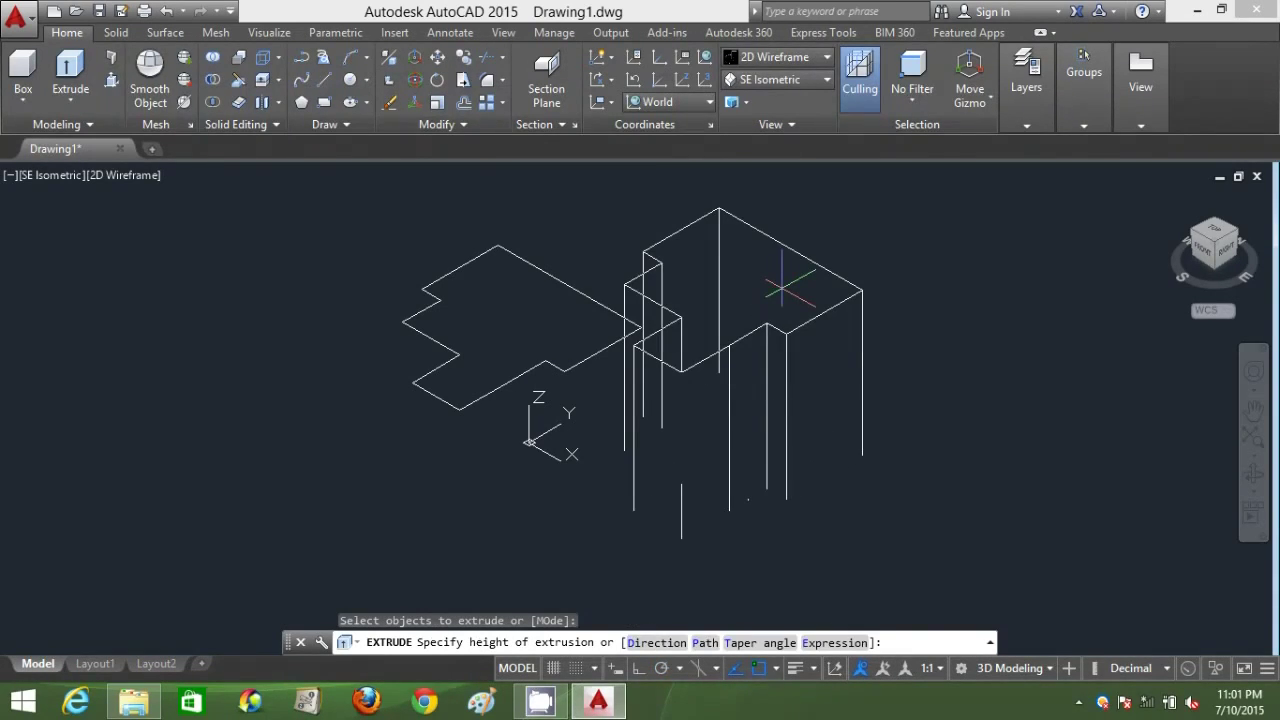
{"action": "type", "text": "T"}
{"action": "key", "text": "Return"}
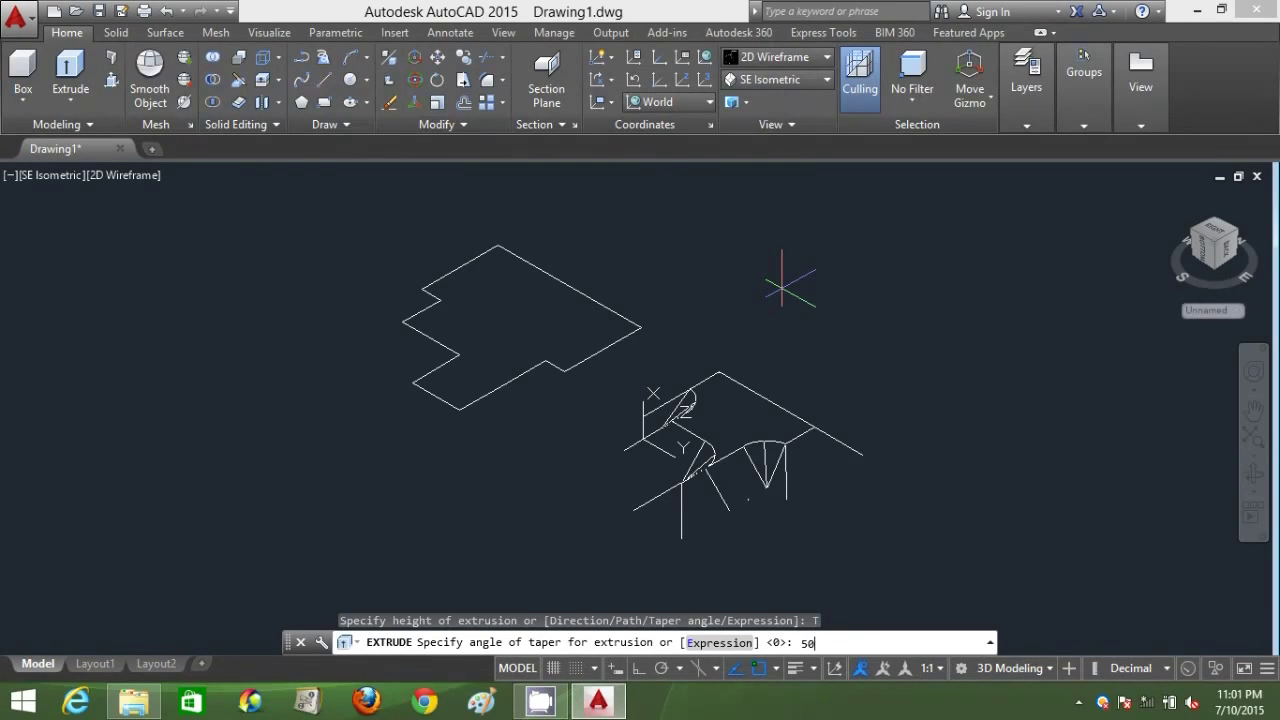
{"action": "type", "text": "50"}
{"action": "key", "text": "Return"}
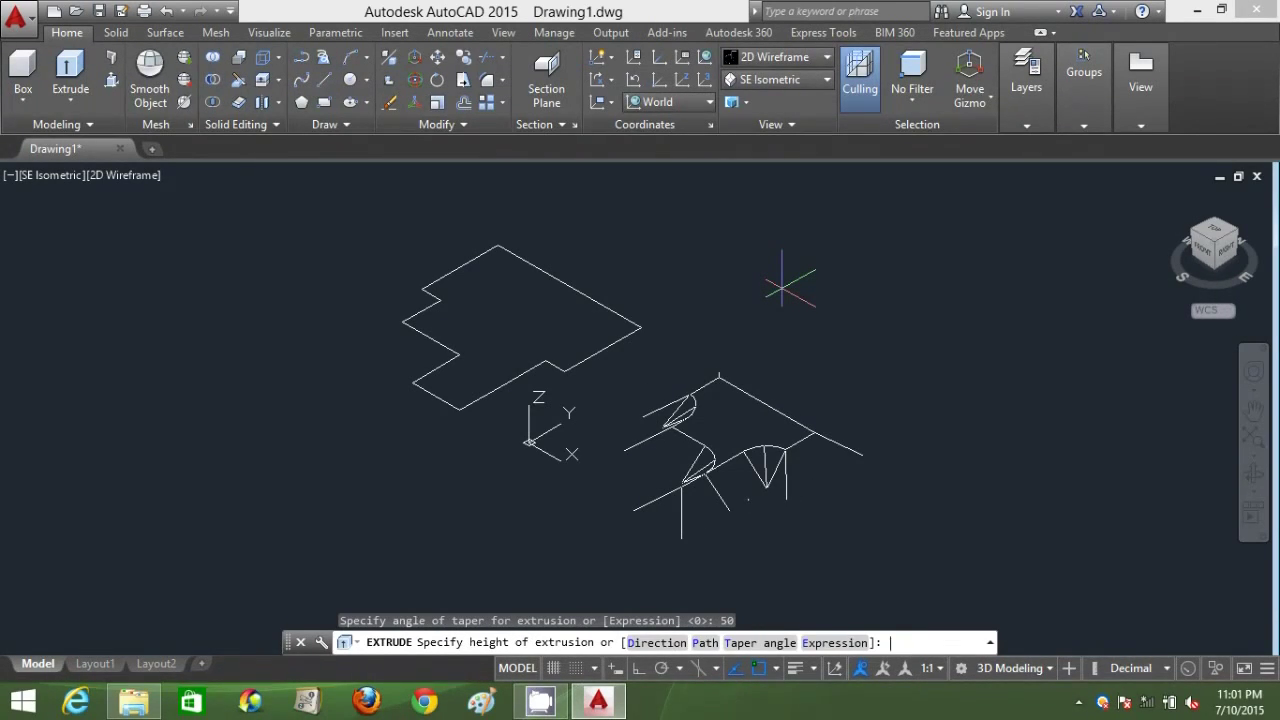
{"action": "type", "text": "3000"}
{"action": "key", "text": "Return"}
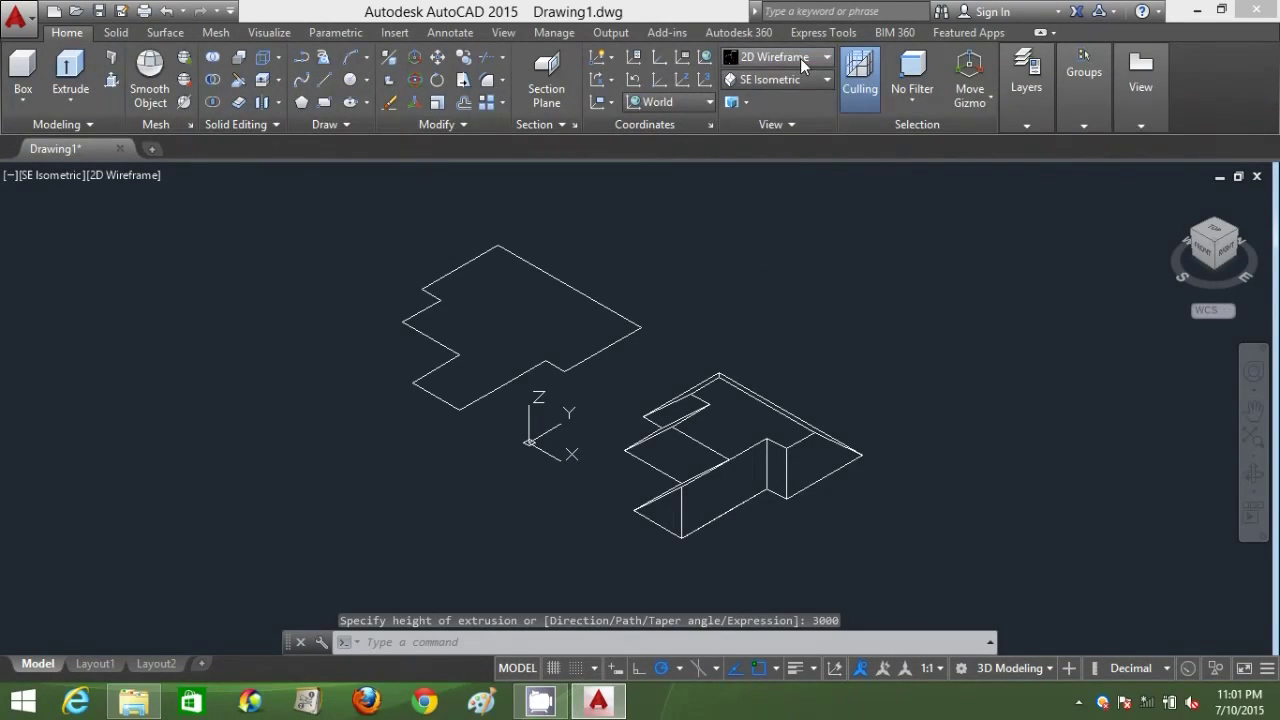
- Switch the visual style to Conceptual
{"action": "left_click", "coordinate": [800, 58]}
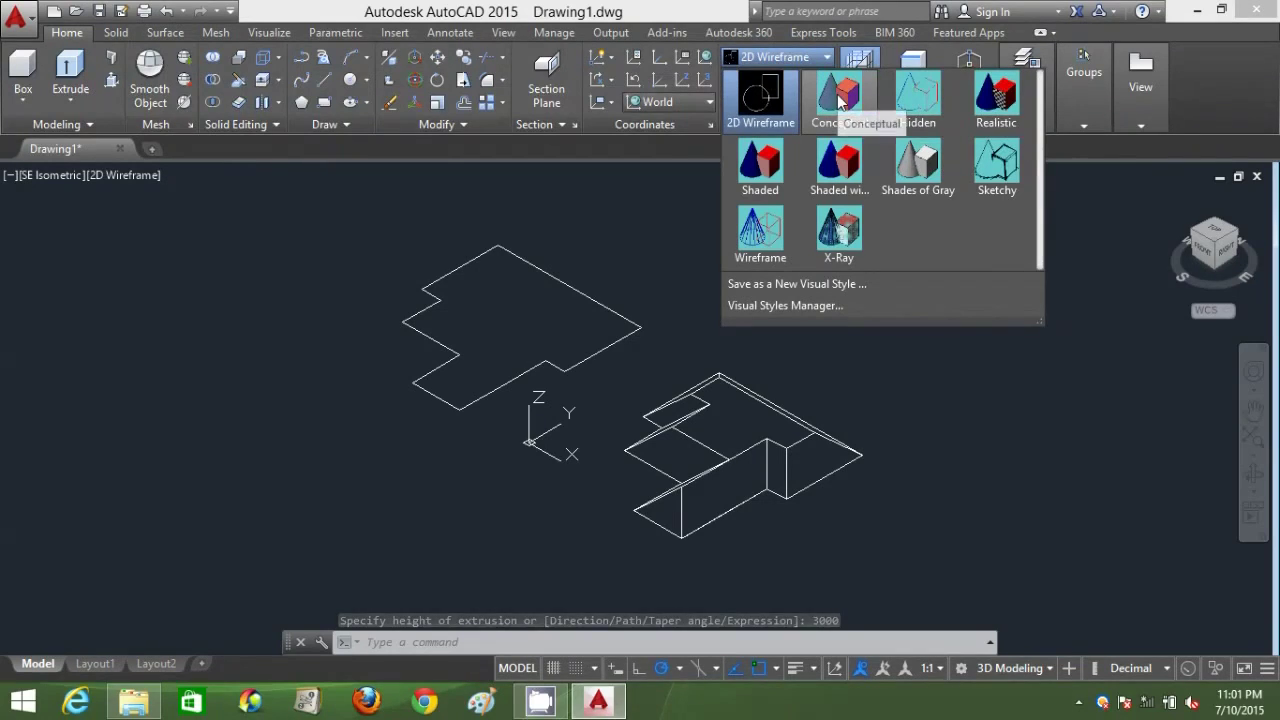
{"action": "left_click", "coordinate": [840, 96]}
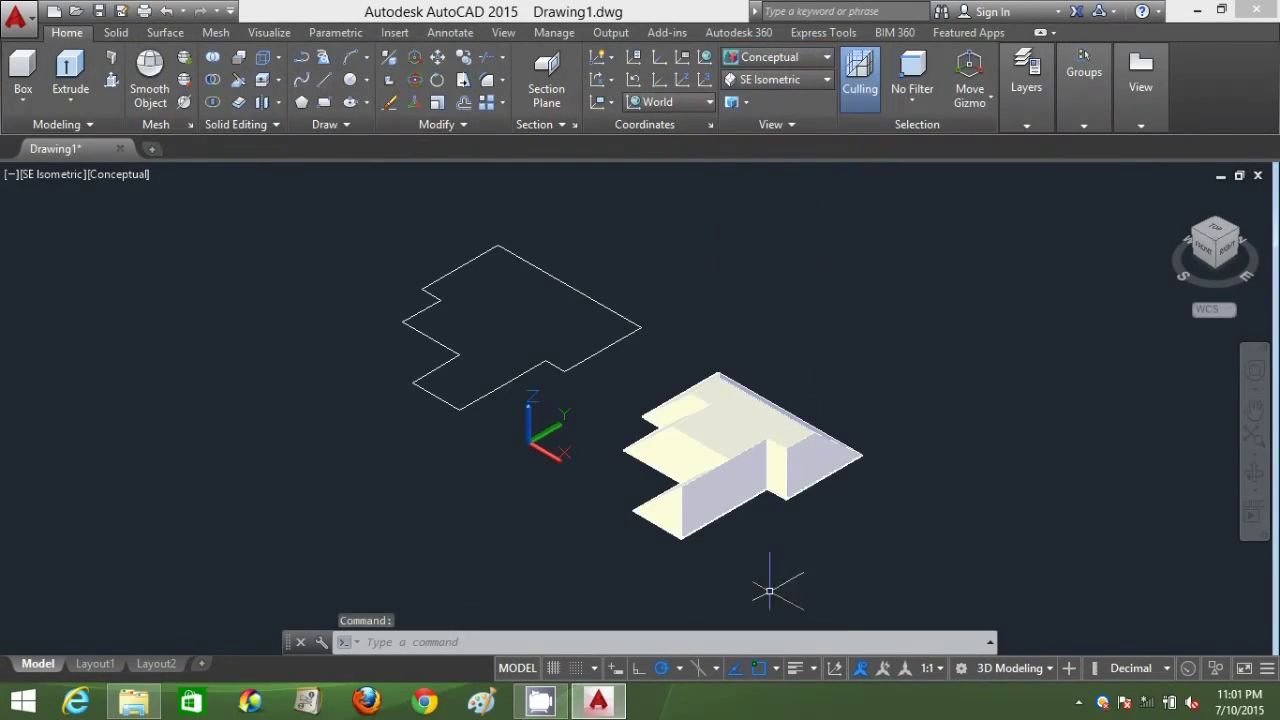
{"action": "scroll", "coordinate": [765, 462], "scroll_direction": "up", "scroll_amount": 2}
{"action": "scroll", "coordinate": [765, 462], "scroll_direction": "down", "scroll_amount": 2}
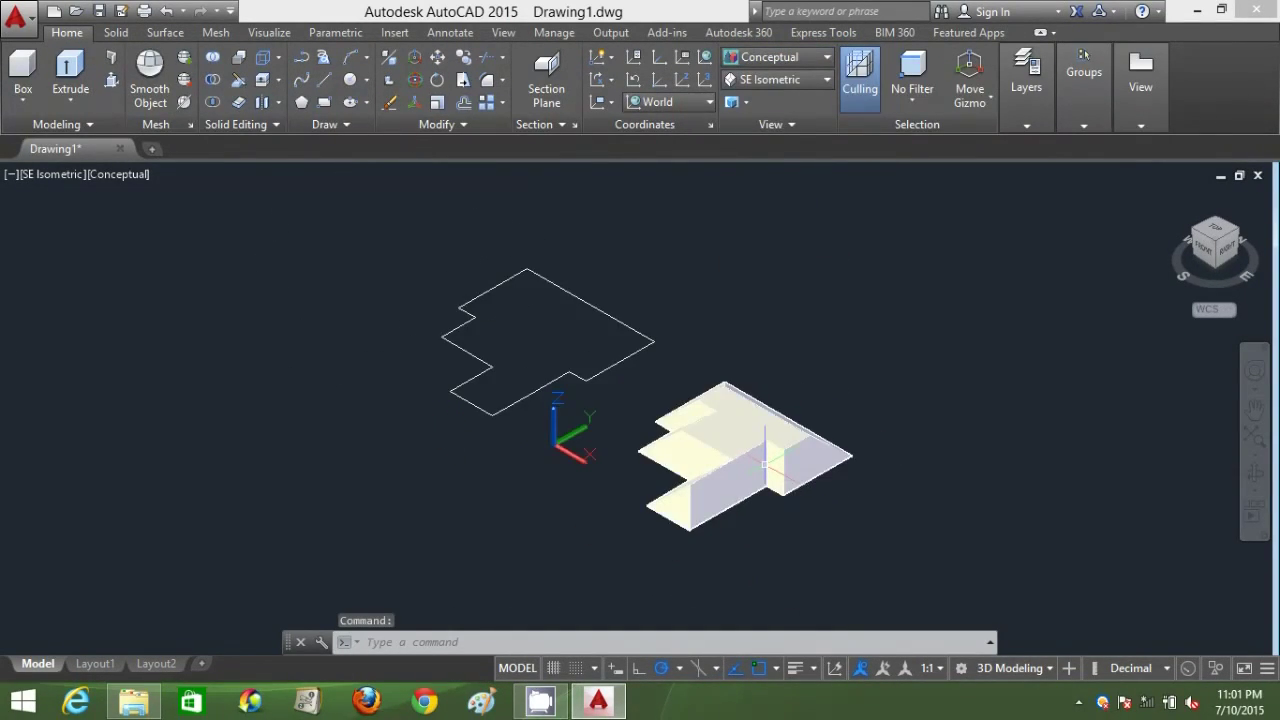
{"action": "scroll", "coordinate": [765, 462], "scroll_direction": "up", "scroll_amount": 2}
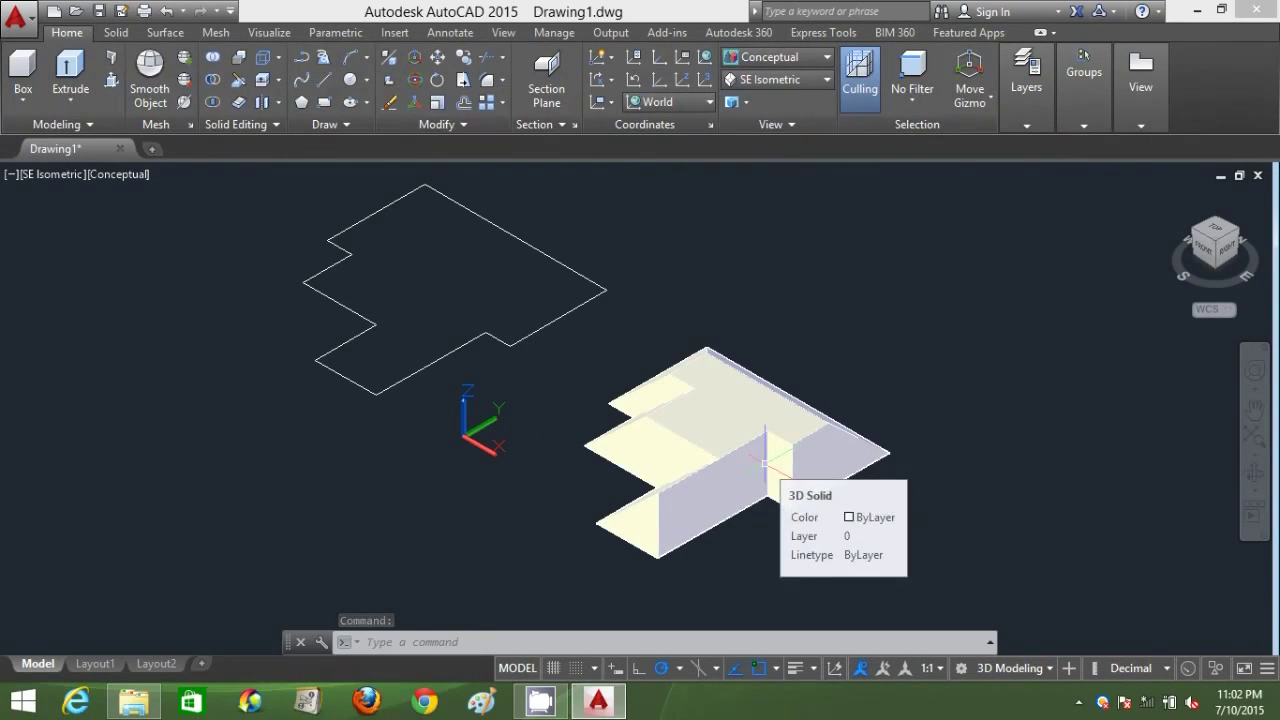
- Window-select the left outline three times, clearing the selection each time
{"action": "left_click", "coordinate": [708, 311]}
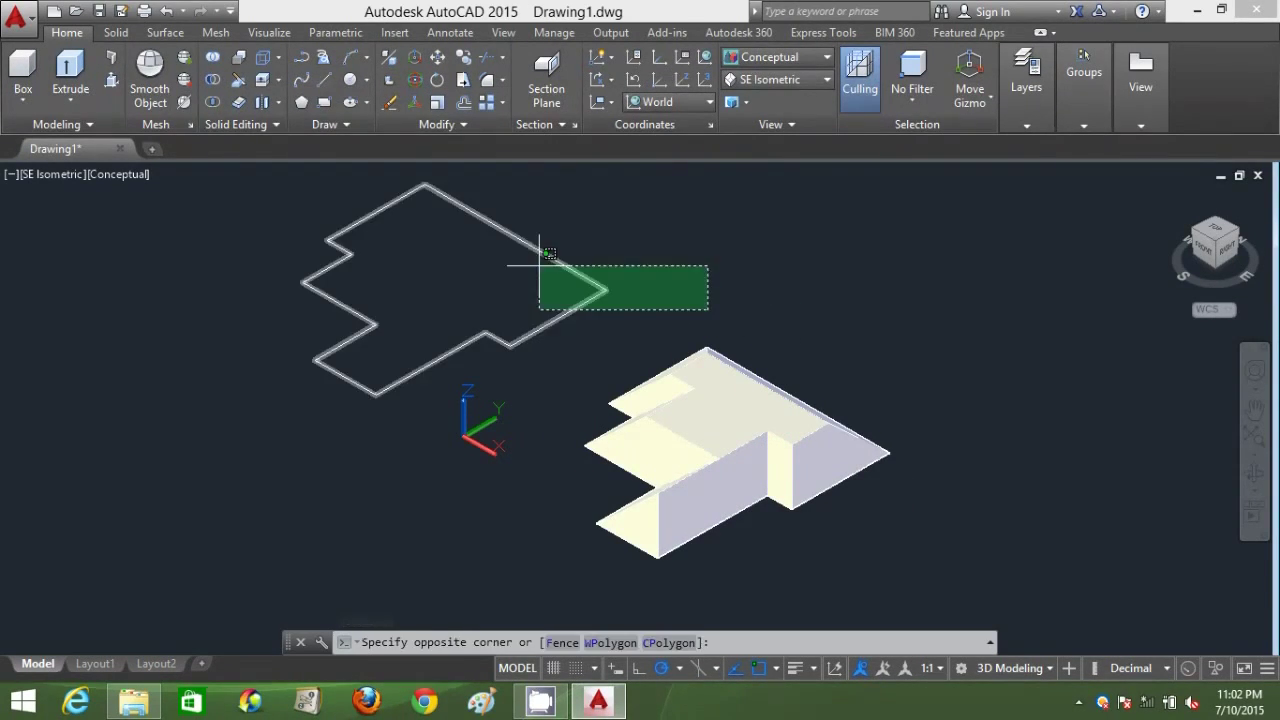
{"action": "left_click", "coordinate": [532, 258]}
{"action": "key", "text": "Escape"}
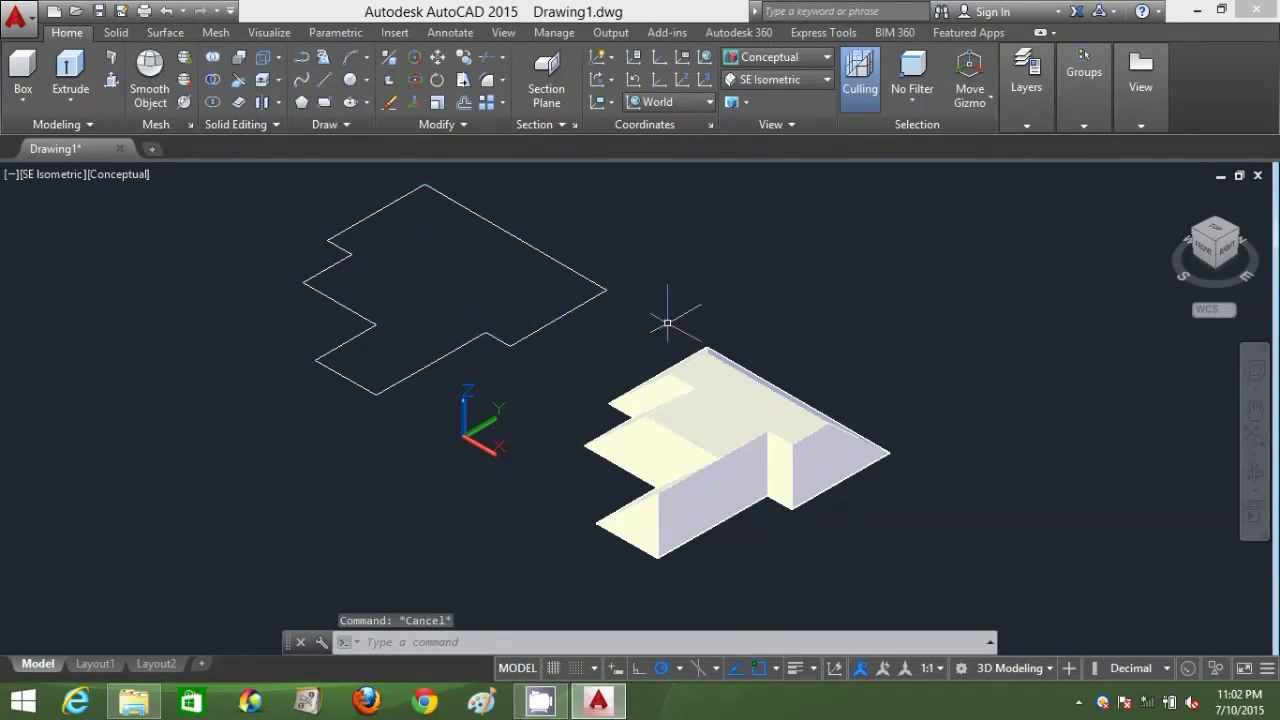
{"action": "left_click", "coordinate": [675, 320]}
{"action": "left_click", "coordinate": [300, 228]}
{"action": "key", "text": "Escape"}
{"action": "left_click", "coordinate": [694, 334]}
{"action": "left_click", "coordinate": [312, 237]}
{"action": "key", "text": "Escape"}
{"action": "key", "text": "ctrl+z"}
{"action": "key", "text": "ctrl+z"}
{"action": "key", "text": "ctrl+z"}
{"action": "key", "text": "ctrl+z"}
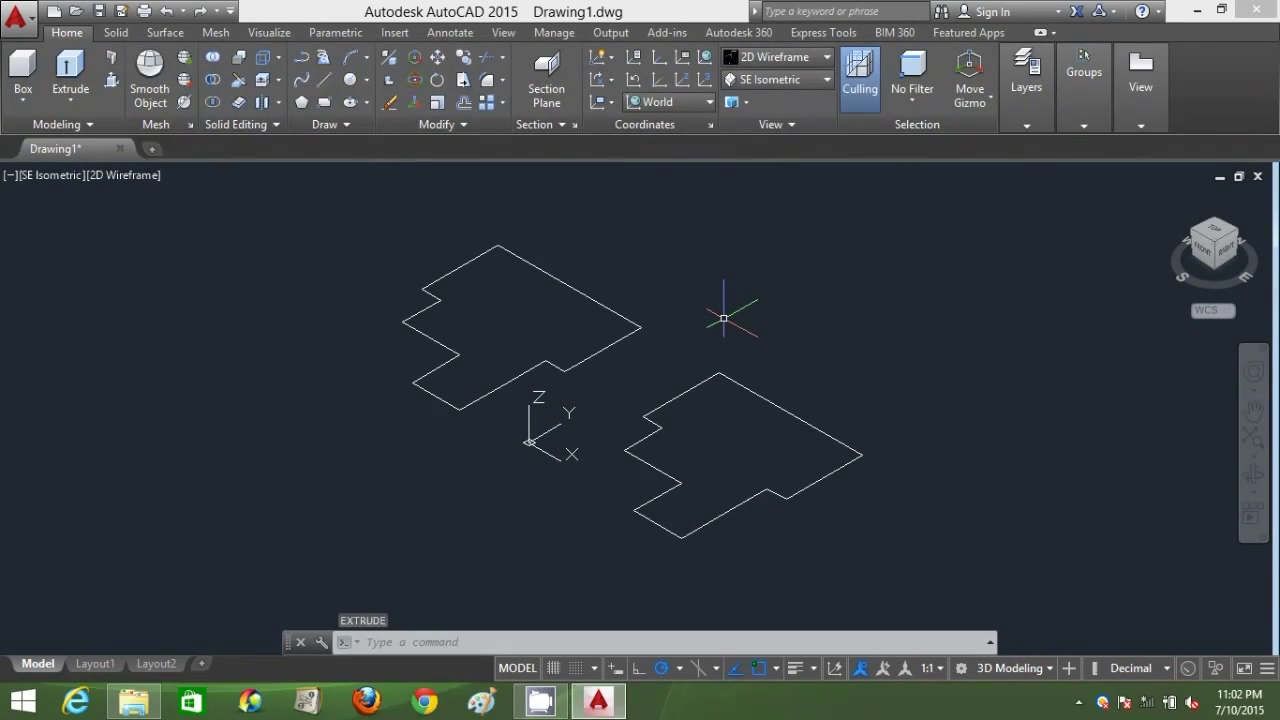
{"action": "type", "text": "o"}
{"action": "key", "text": "Return"}
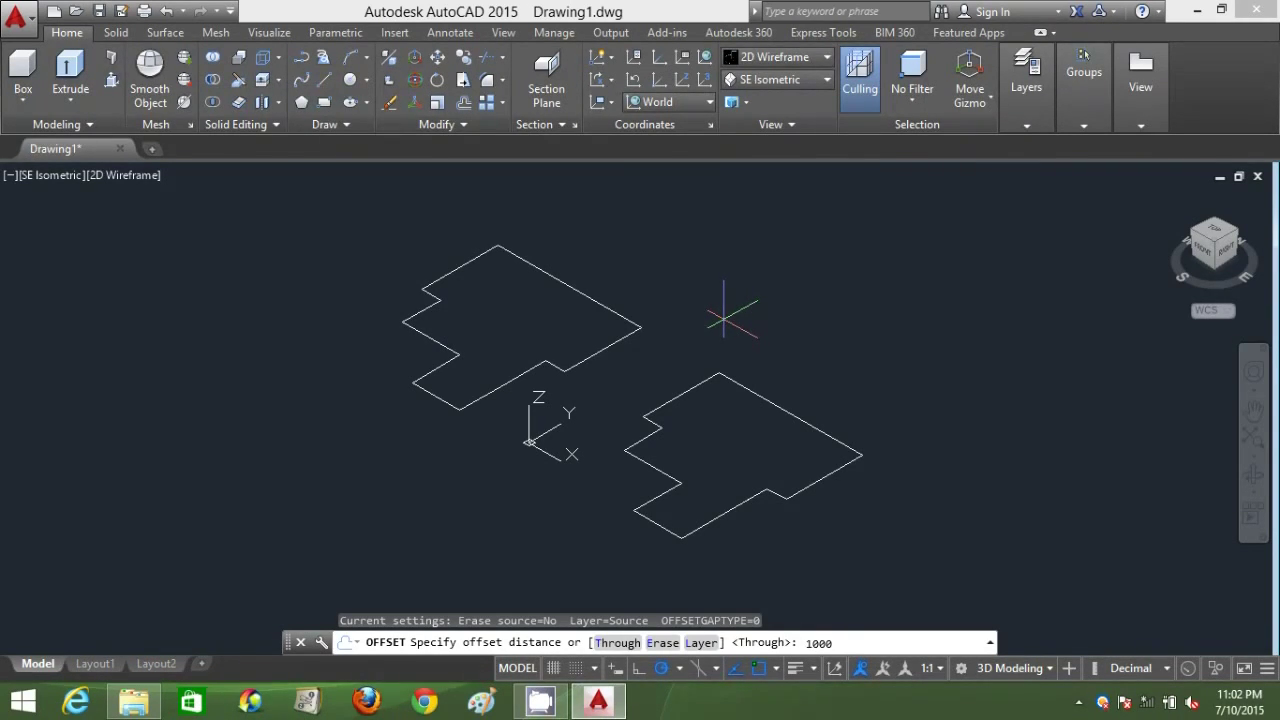
{"action": "key", "text": "Return"}
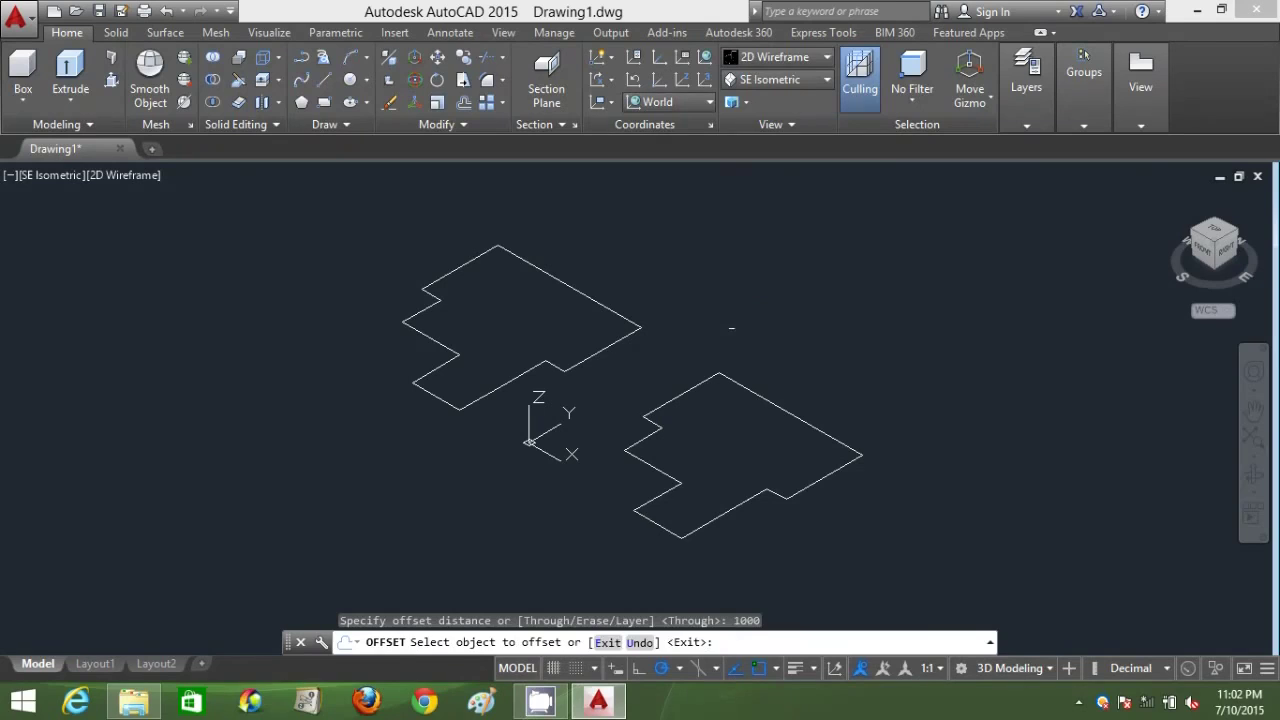
{"action": "left_click", "coordinate": [823, 476]}
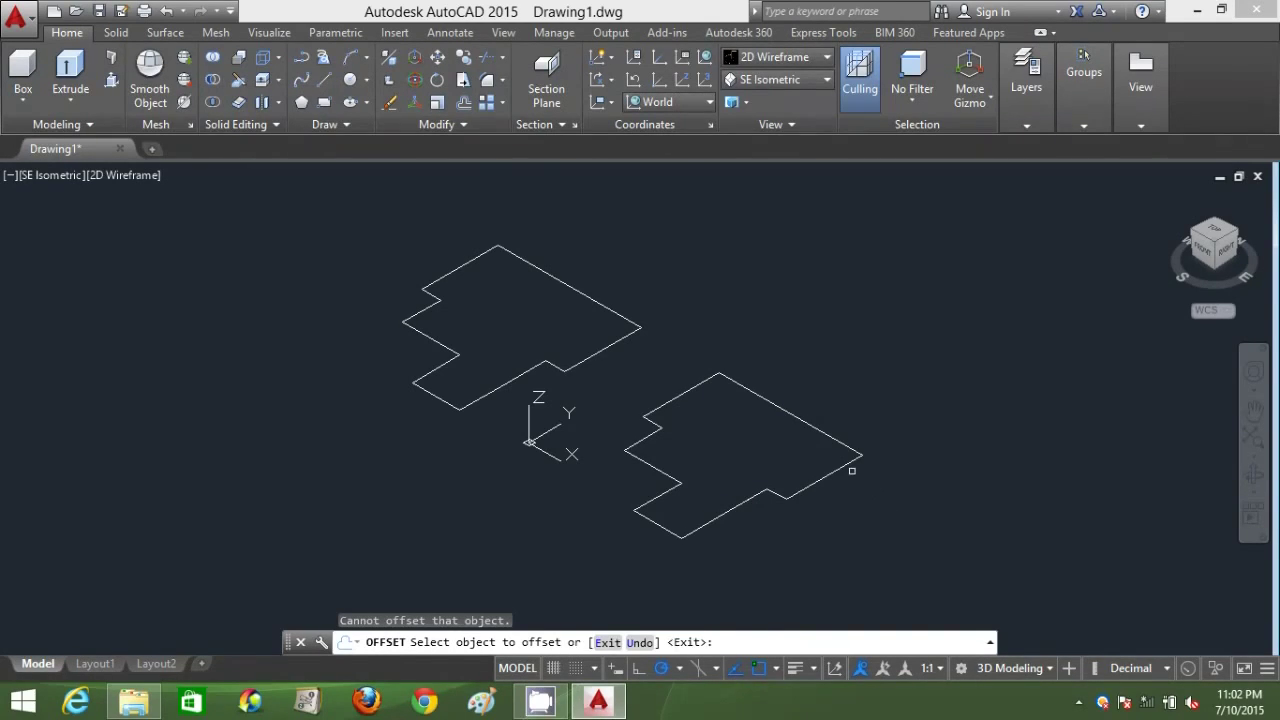
{"action": "left_click", "coordinate": [853, 458]}
{"action": "left_click", "coordinate": [856, 458]}
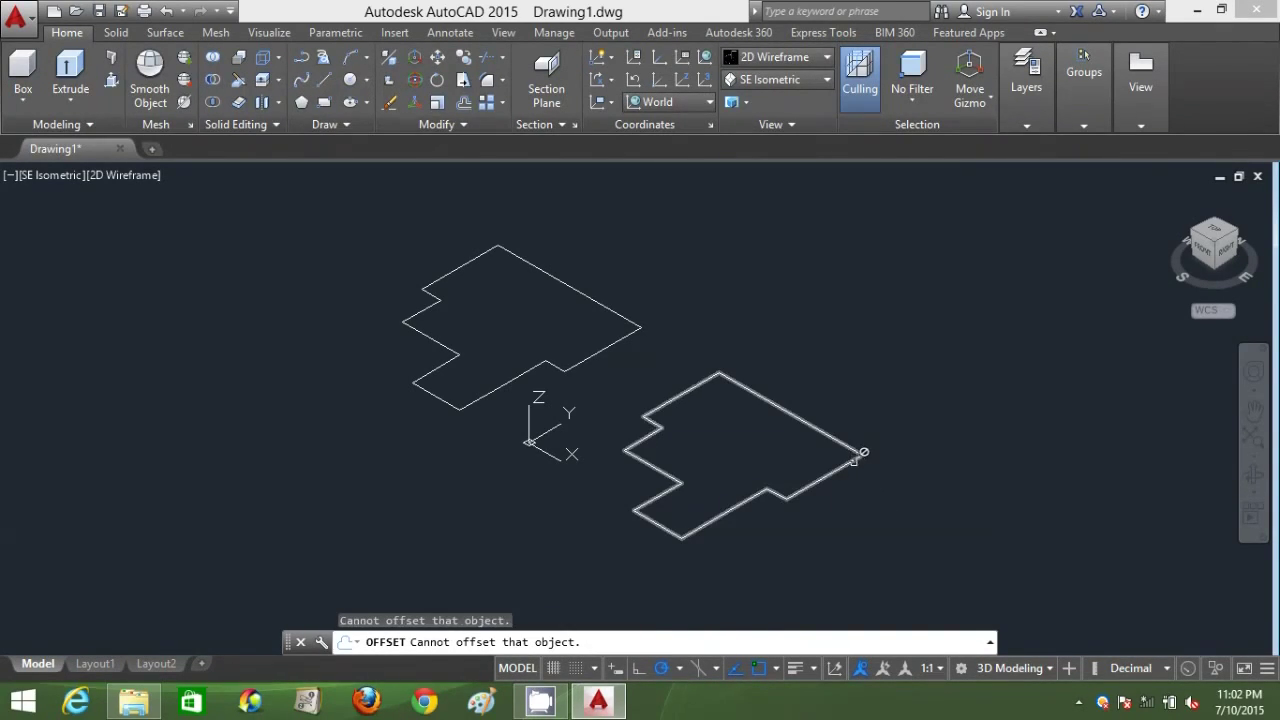
{"action": "key", "text": "Escape"}
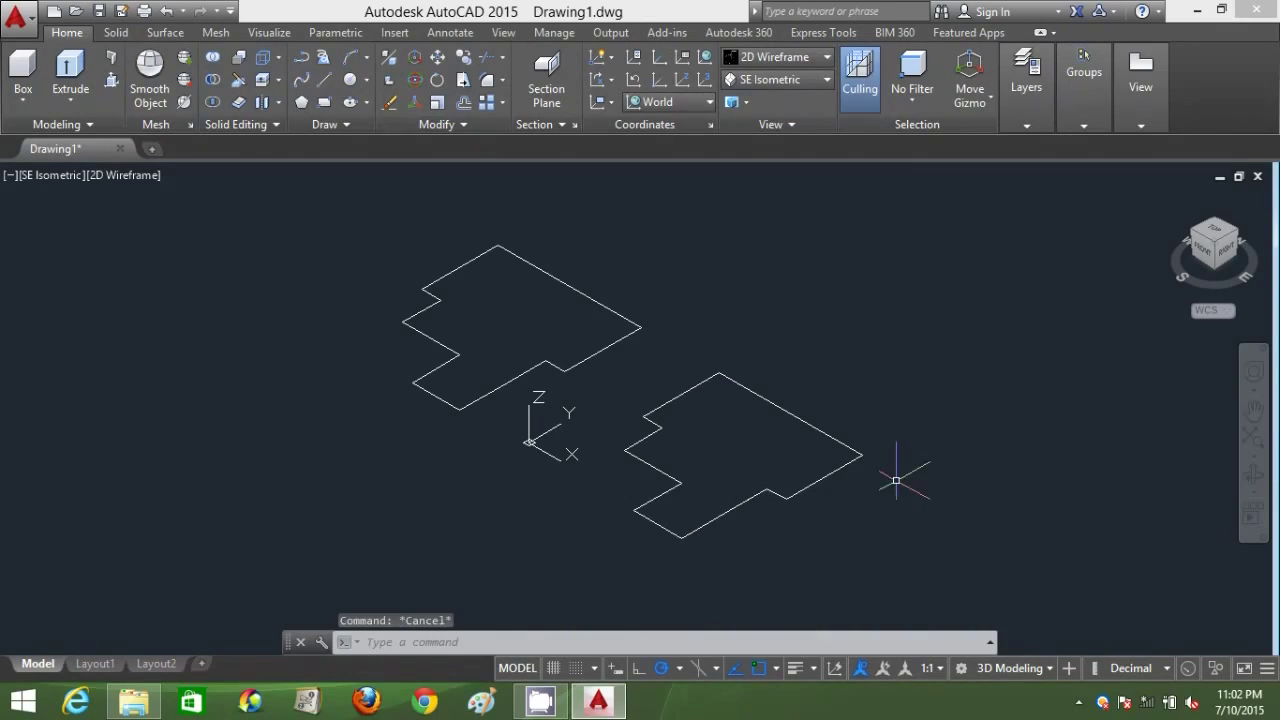
{"action": "left_click", "coordinate": [788, 63]}
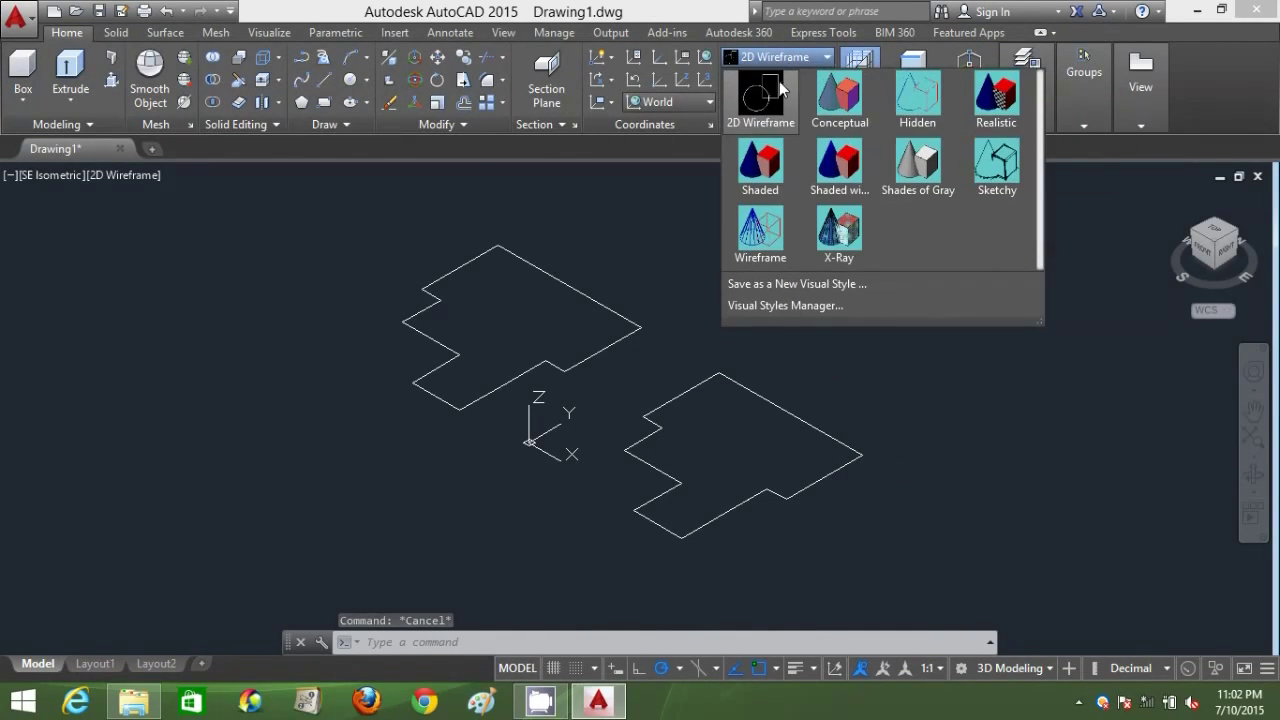
- Keep the 2D Wireframe style and switch to the Top view
{"action": "left_click", "coordinate": [776, 94]}
{"action": "left_click", "coordinate": [775, 82]}
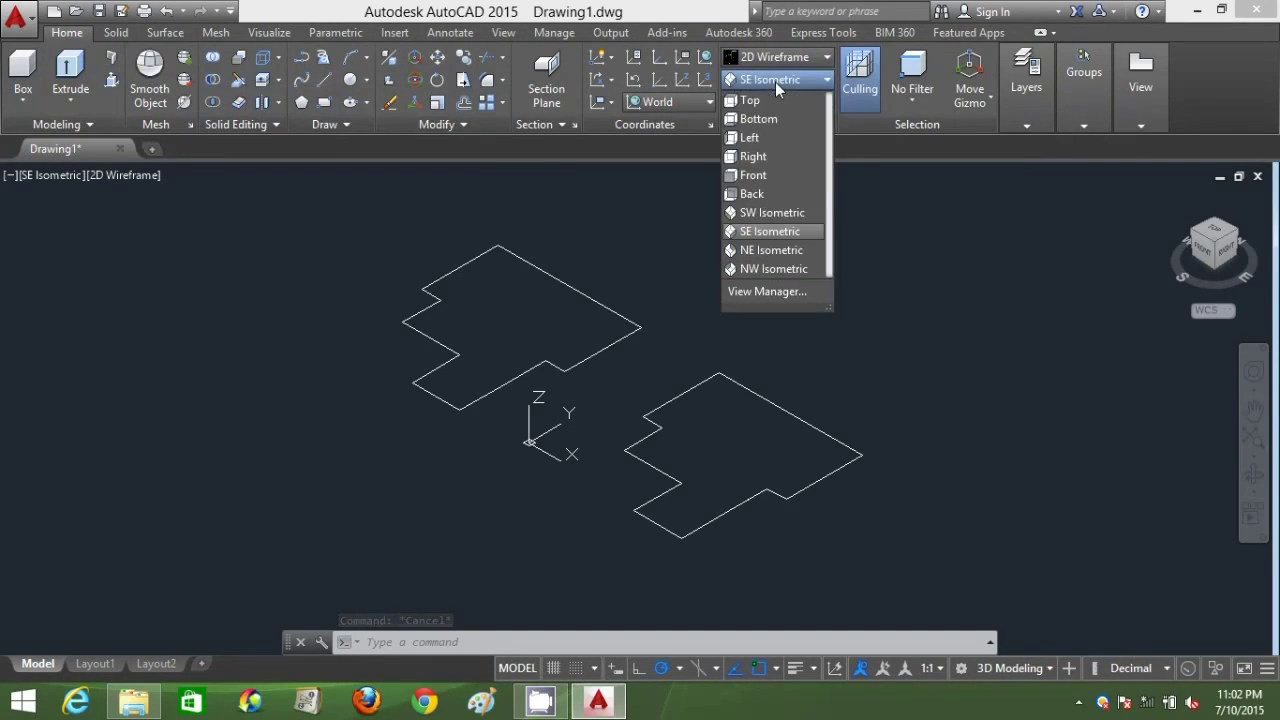
{"action": "left_click", "coordinate": [772, 100]}
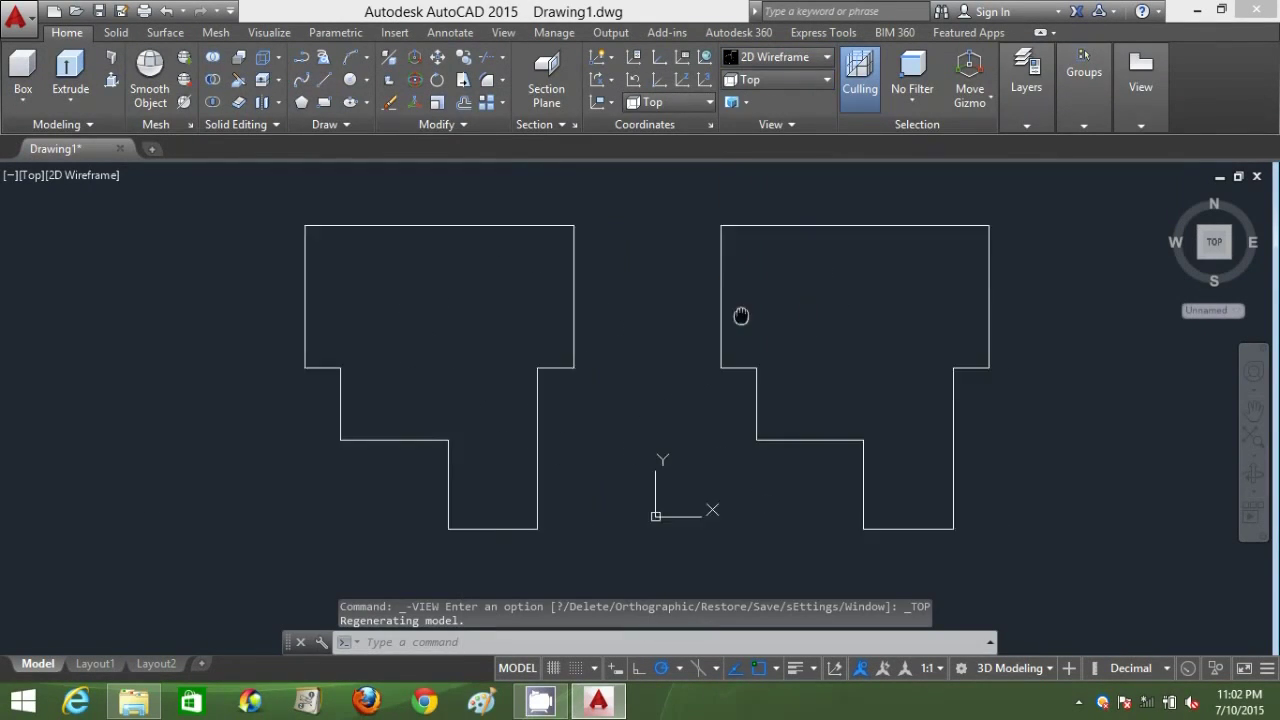
- Offset the left floor outline 1000 outward
{"action": "type", "text": "o"}
{"action": "key", "text": "Return"}
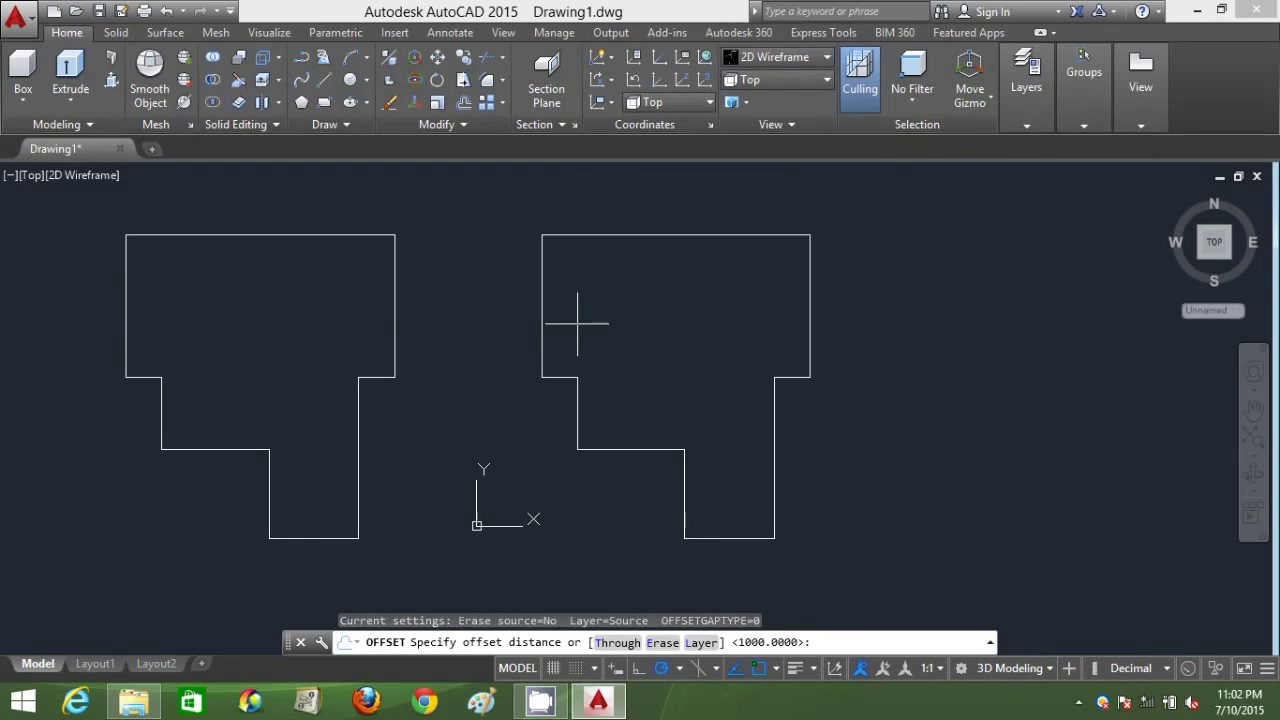
{"action": "type", "text": "1000"}
{"action": "key", "text": "Return"}
{"action": "left_click", "coordinate": [598, 230]}
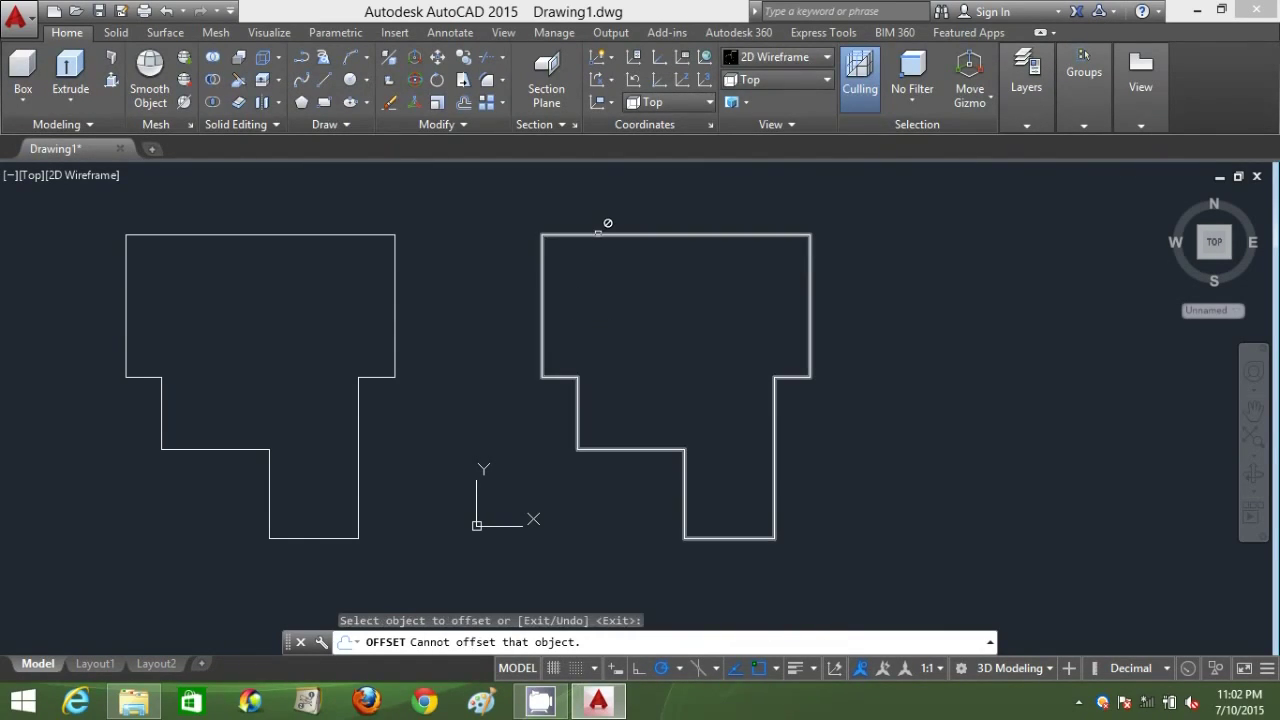
{"action": "left_click", "coordinate": [546, 234]}
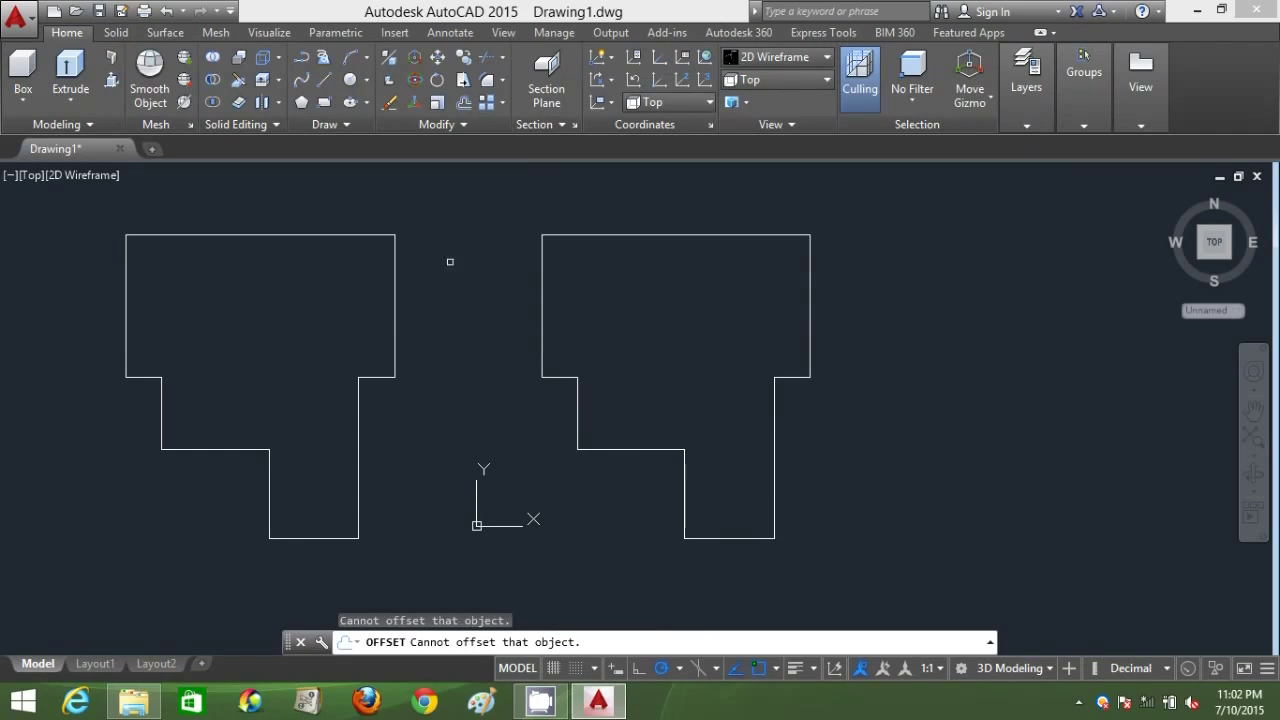
{"action": "left_click", "coordinate": [394, 306]}
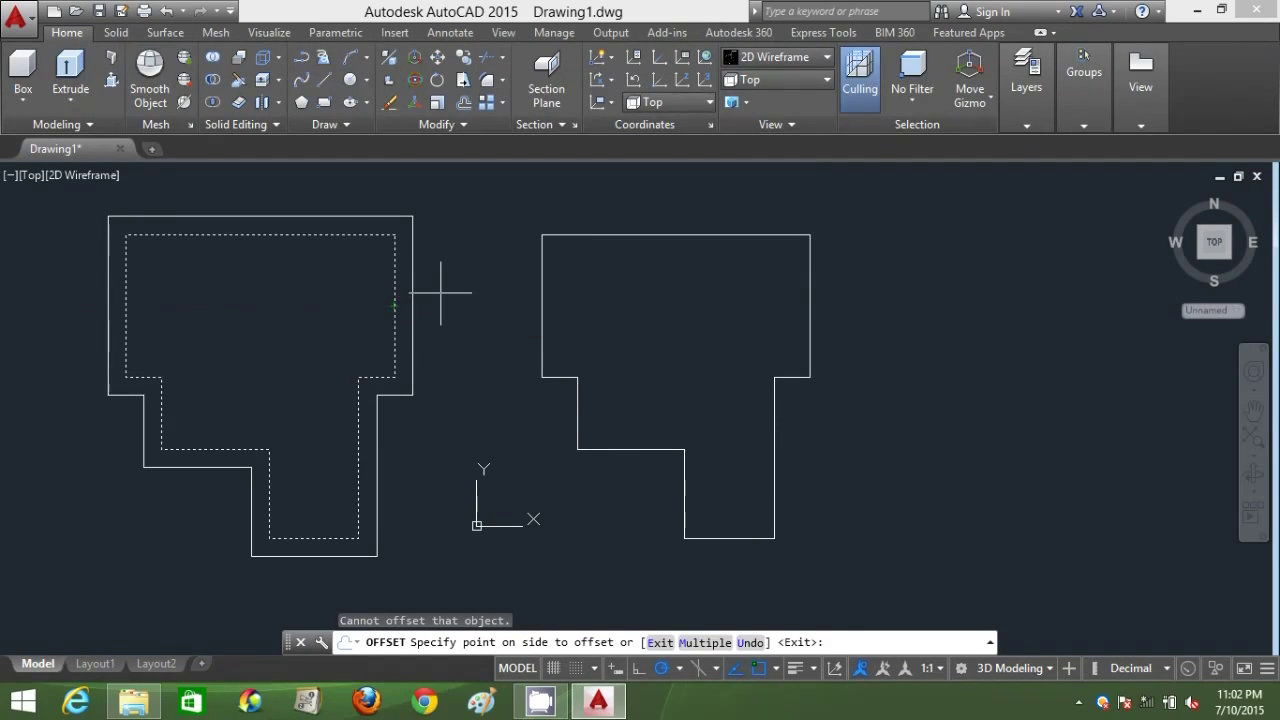
{"action": "left_click", "coordinate": [442, 291]}
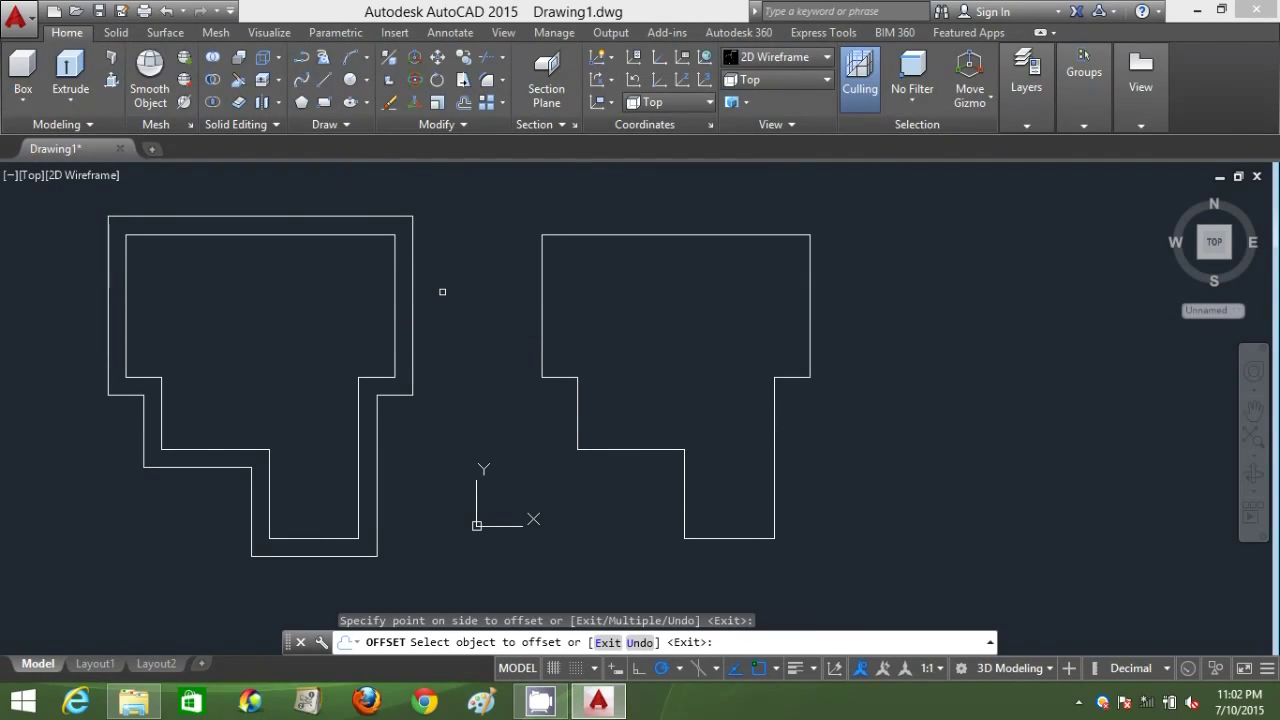
{"action": "key", "text": "Escape"}
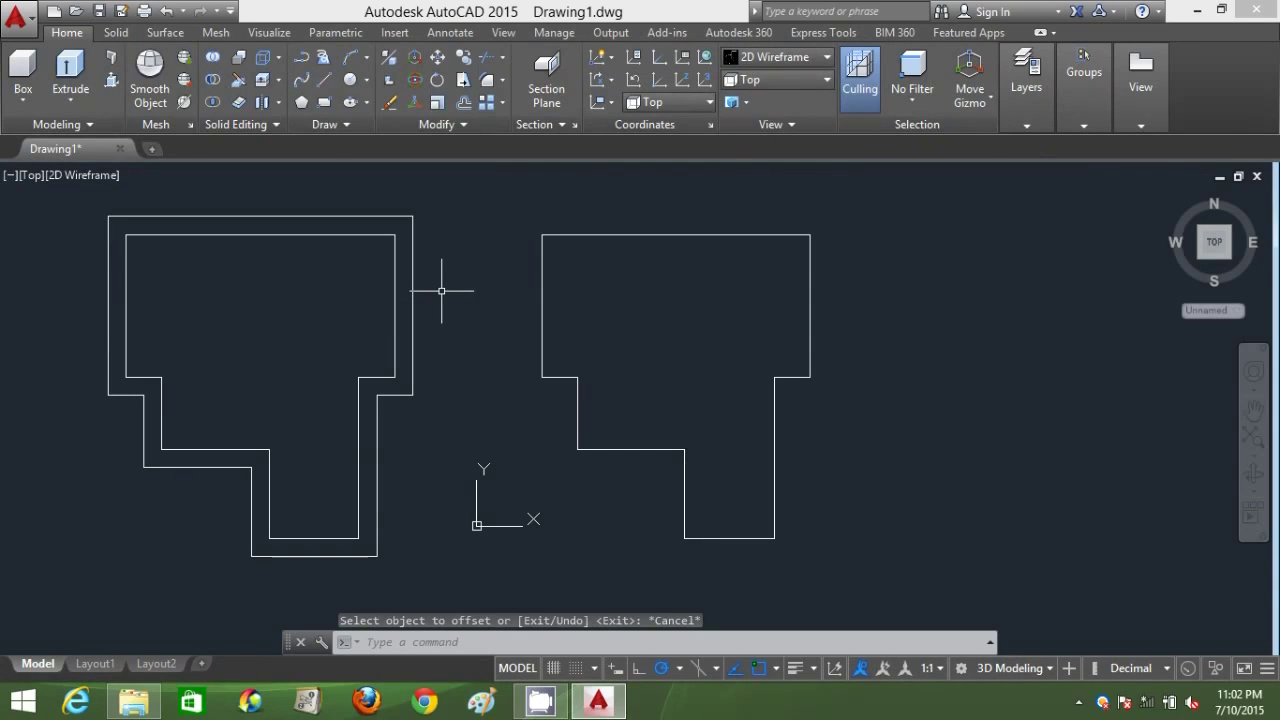
- Return to SE Isometric view and convert the offset outline into a region
{"action": "left_click", "coordinate": [815, 84]}
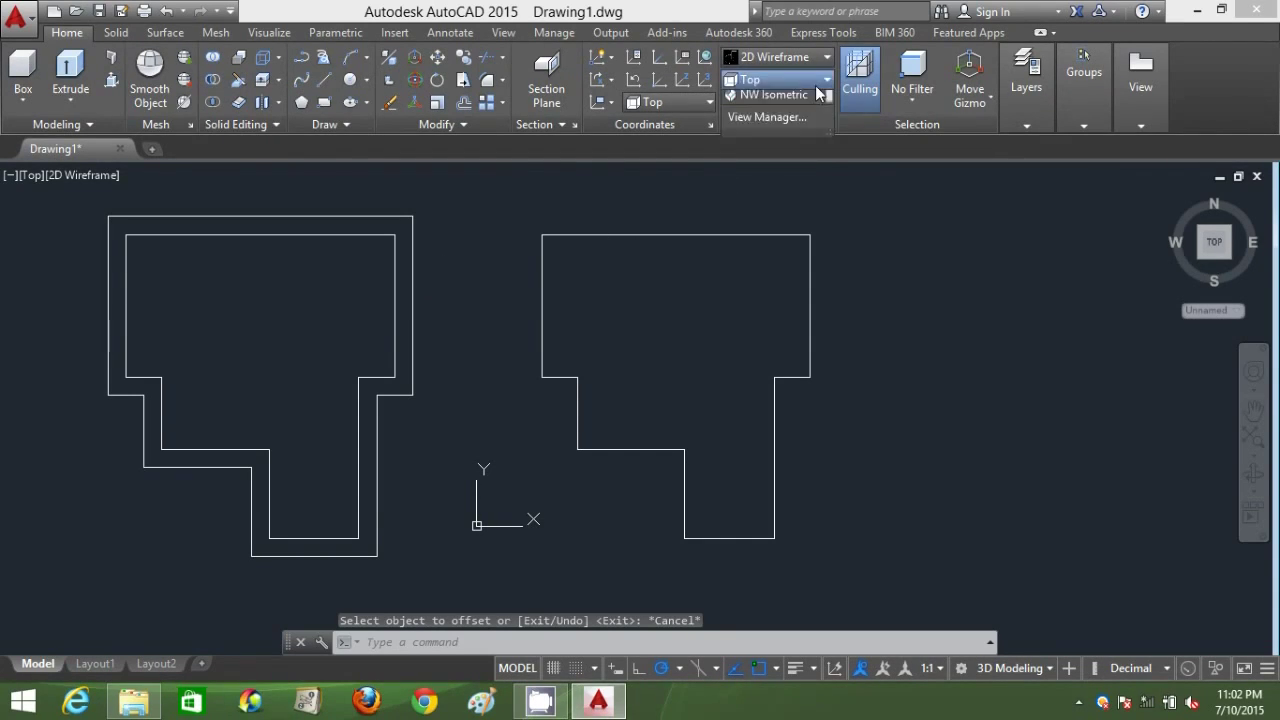
{"action": "left_click", "coordinate": [785, 228]}
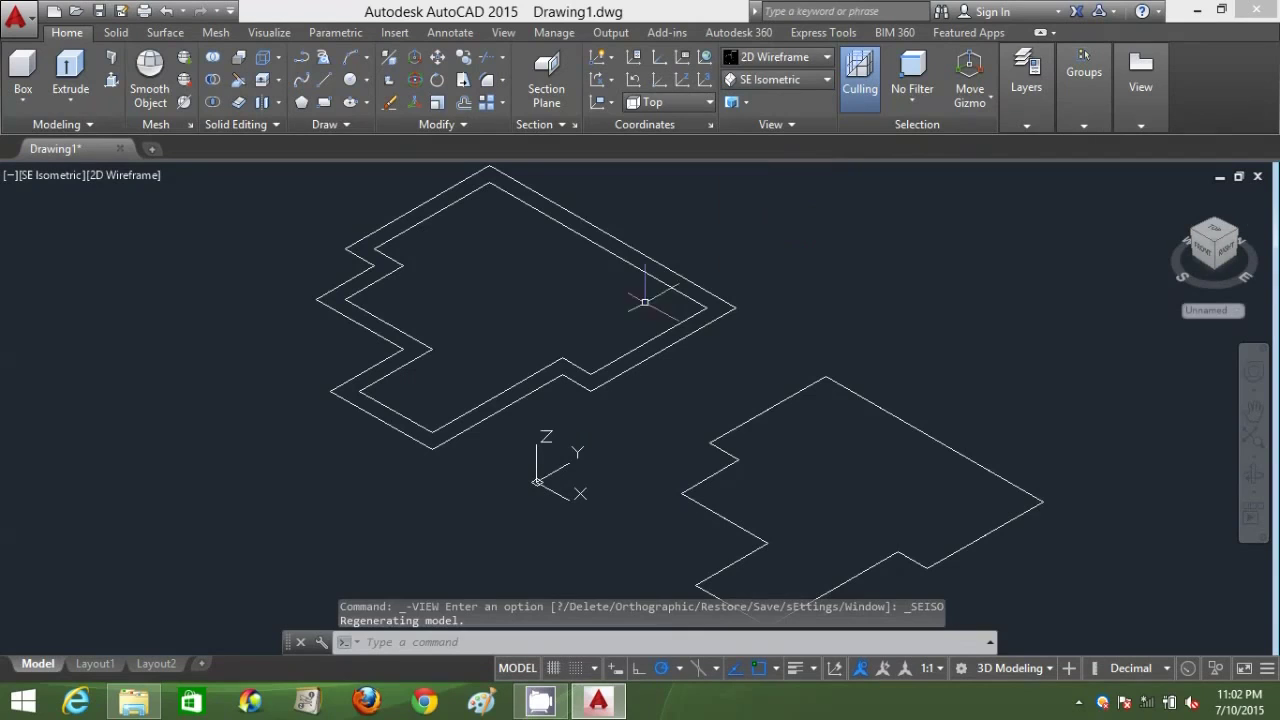
{"action": "type", "text": "REG"}
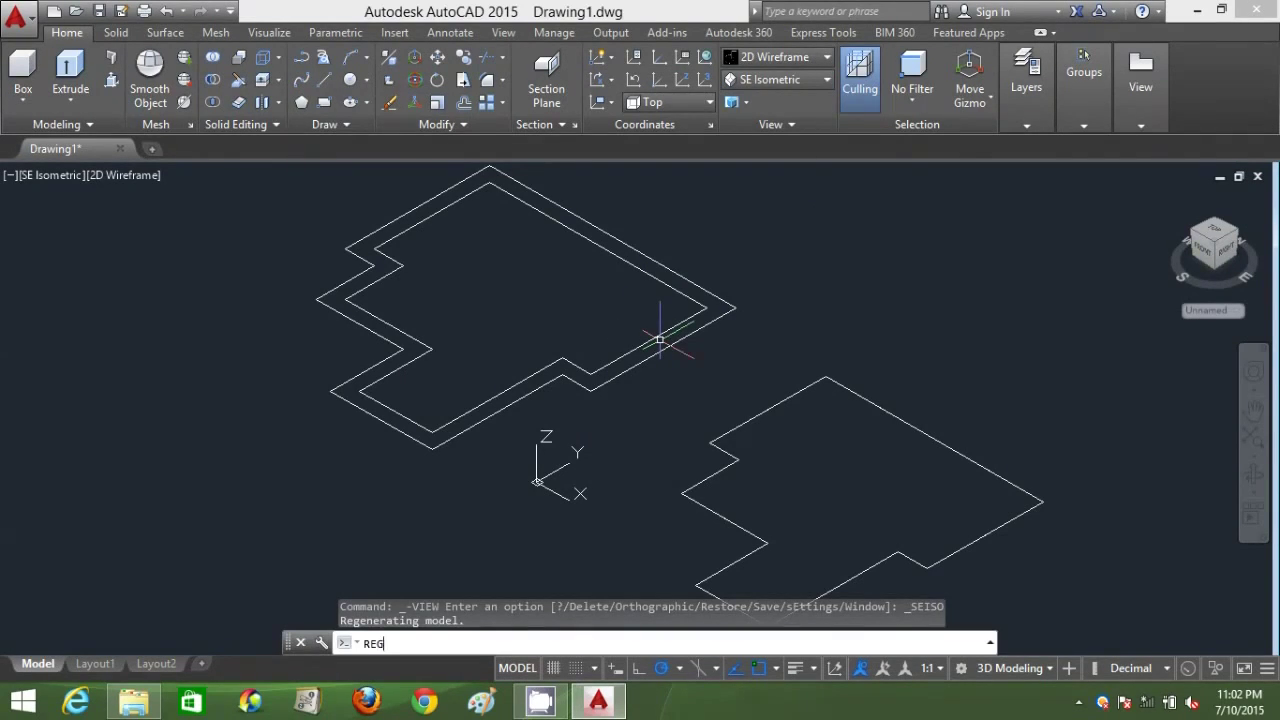
{"action": "key", "text": "Return"}
{"action": "left_click", "coordinate": [683, 337]}
{"action": "key", "text": "Return"}
{"action": "middle_click_drag", "start_coordinate": [760, 297], "coordinate": [791, 363]}
- Extrude the region 3000 high with a 50° taper angle
{"action": "type", "text": "EXT"}
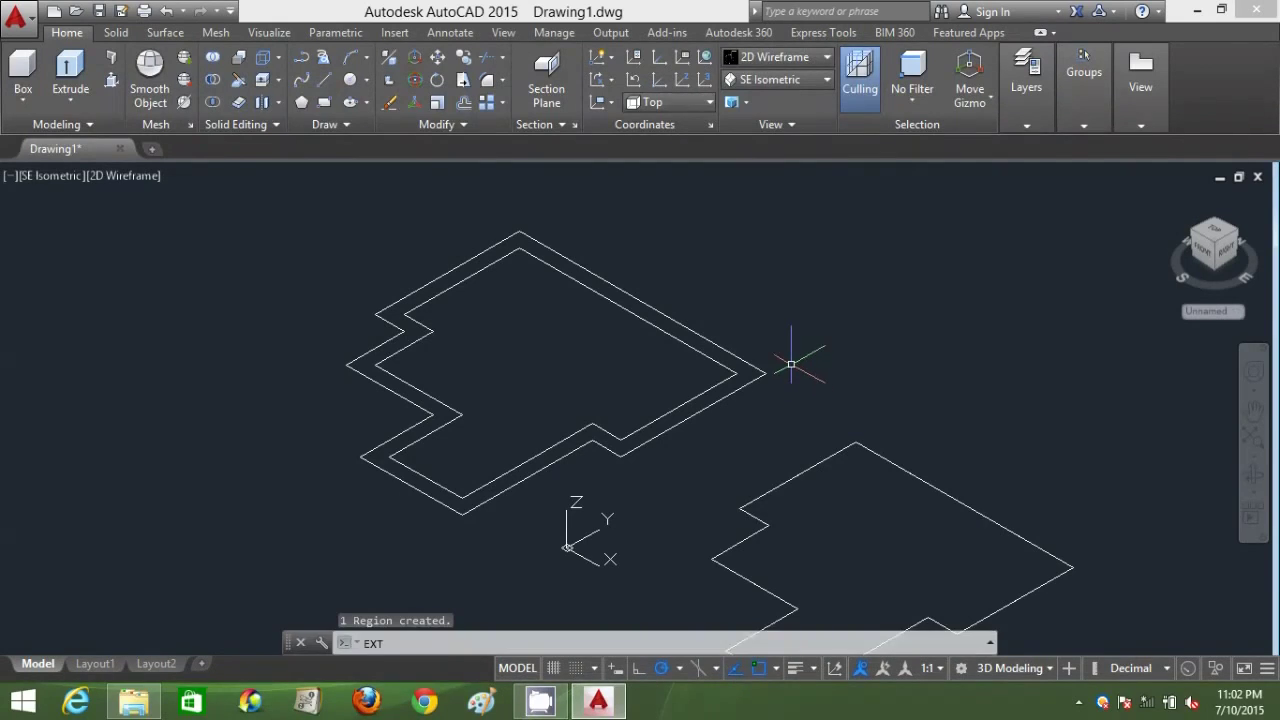
{"action": "key", "text": "Return"}
{"action": "left_click", "coordinate": [760, 372]}
{"action": "key", "text": "Return"}
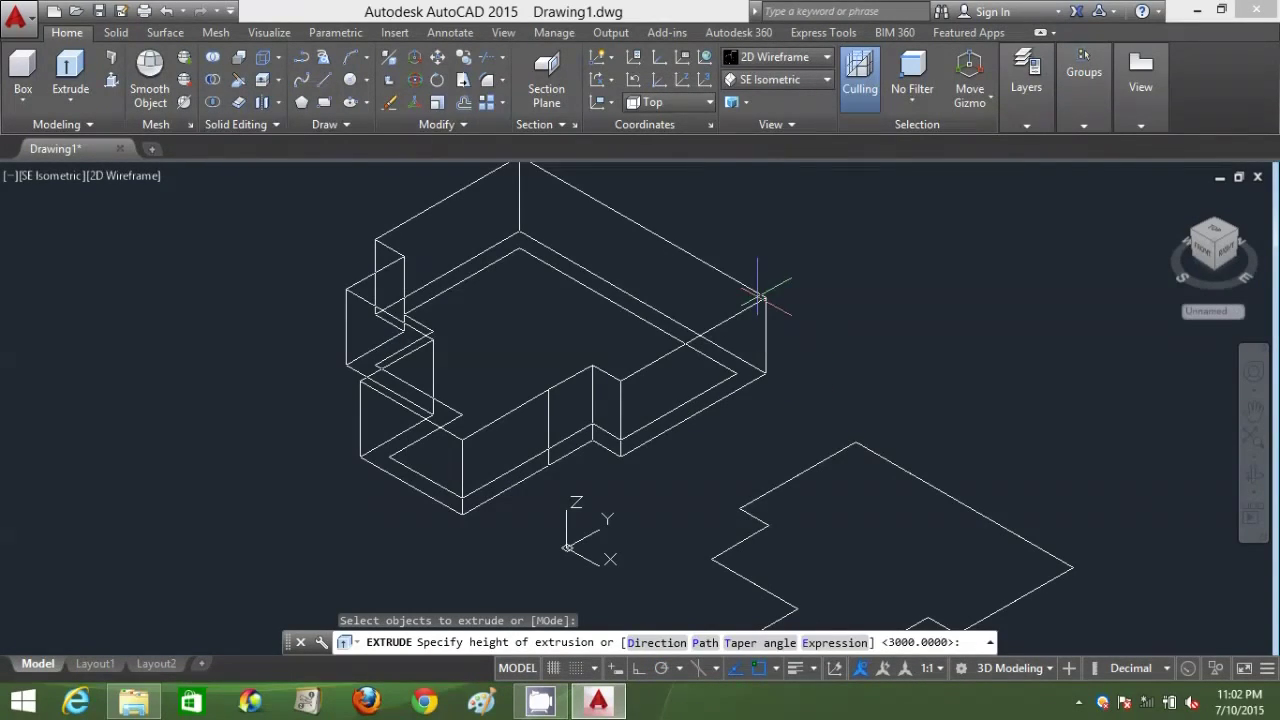
{"action": "type", "text": "T"}
{"action": "key", "text": "Return"}
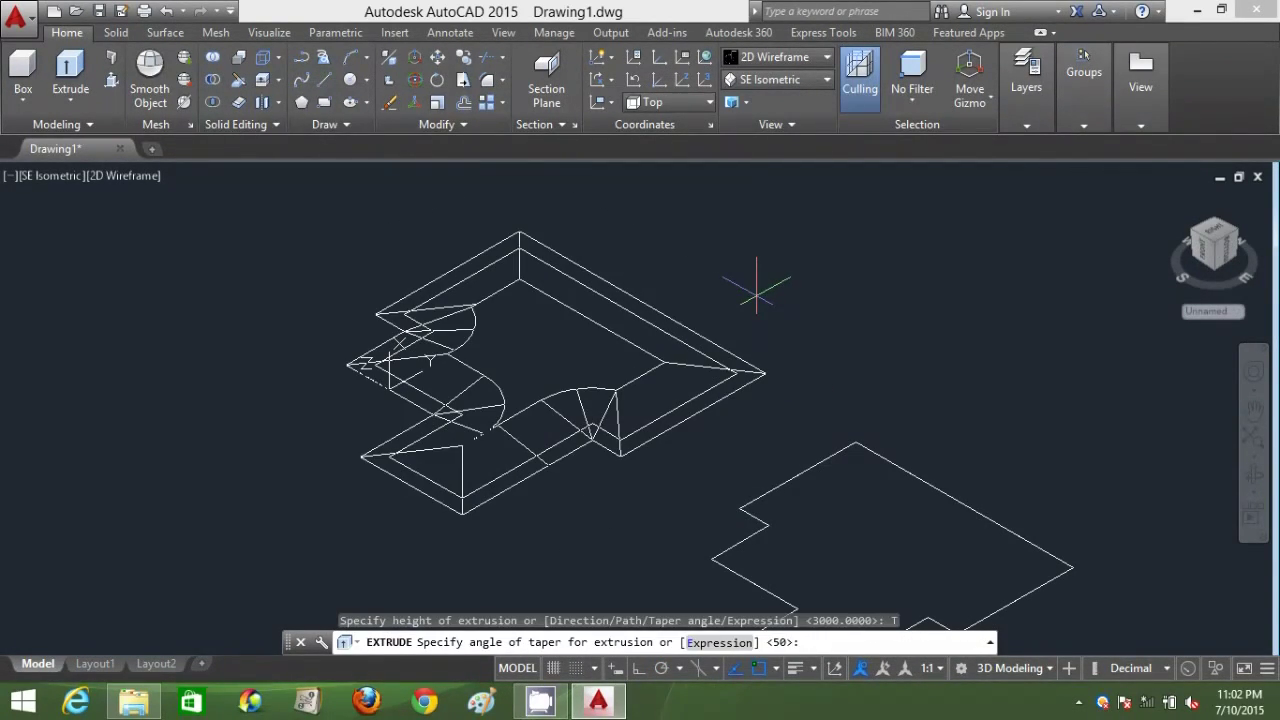
{"action": "type", "text": "50"}
{"action": "key", "text": "Return"}
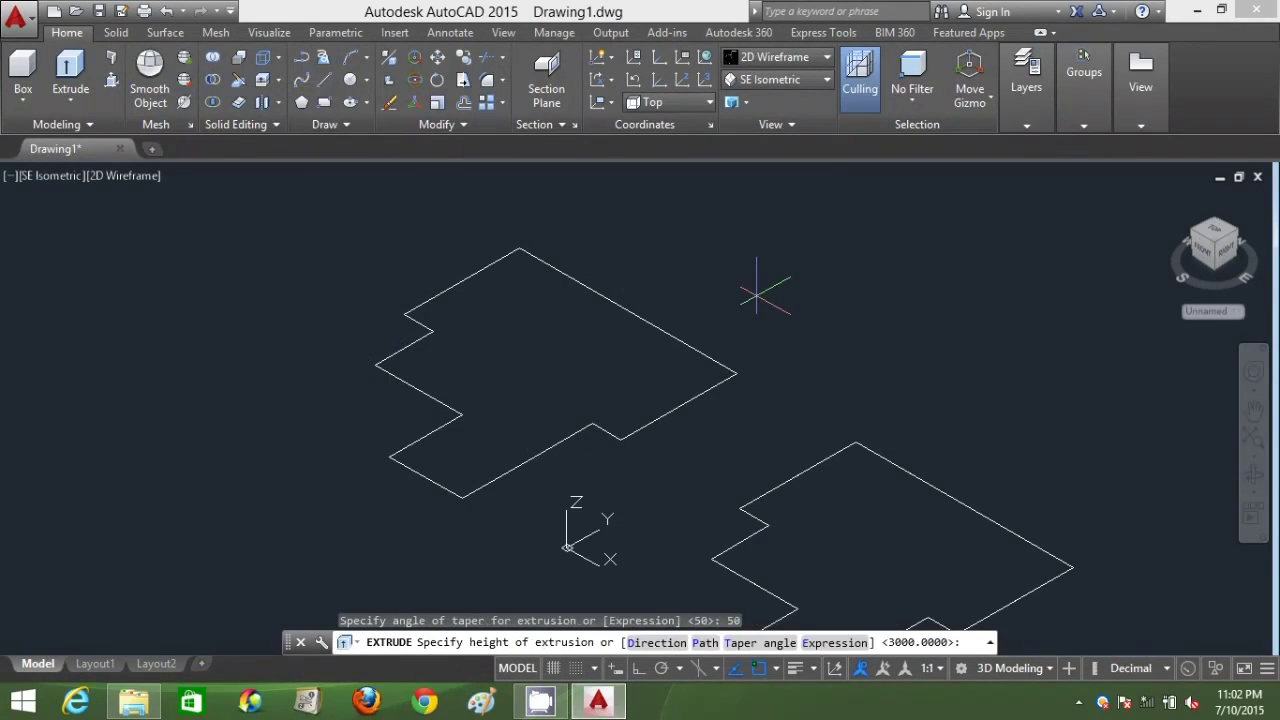
{"action": "type", "text": "3000"}
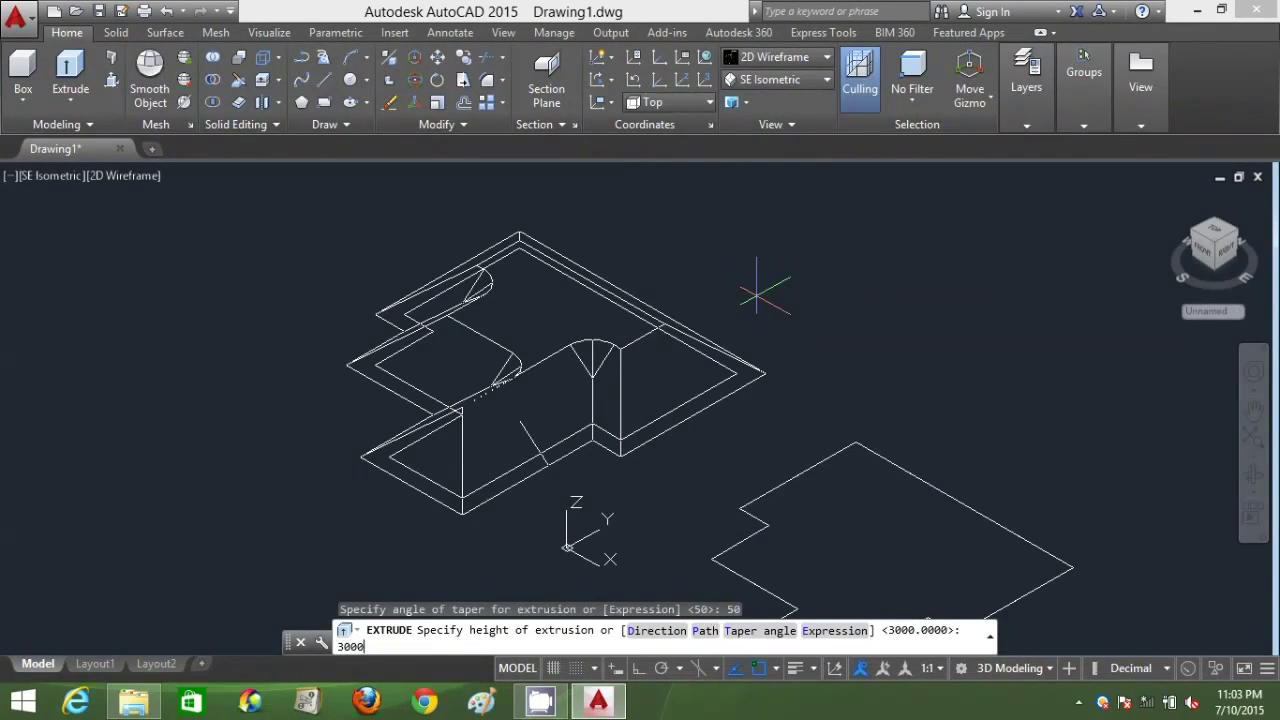
{"action": "key", "text": "Return"}
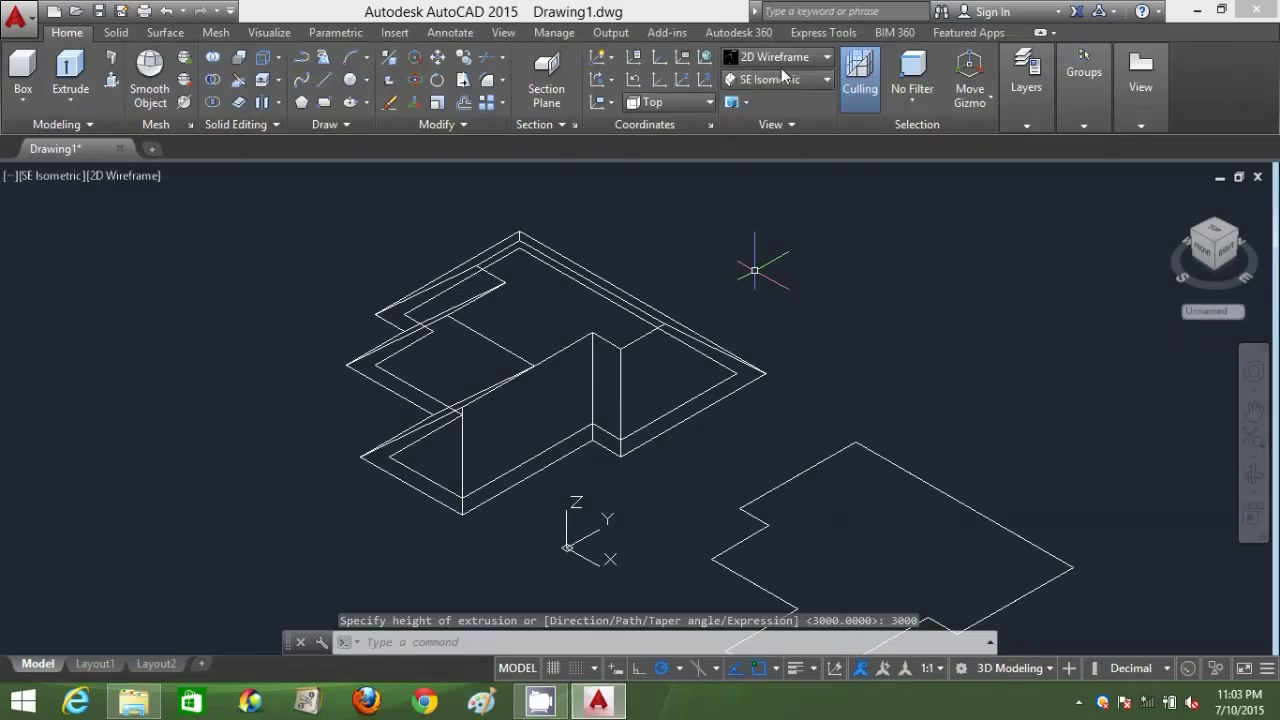
{"action": "left_click", "coordinate": [783, 56]}
- Apply Conceptual shading and change the tapered solid's colour from ByLayer to Blue in Properties
{"action": "left_click", "coordinate": [846, 133]}
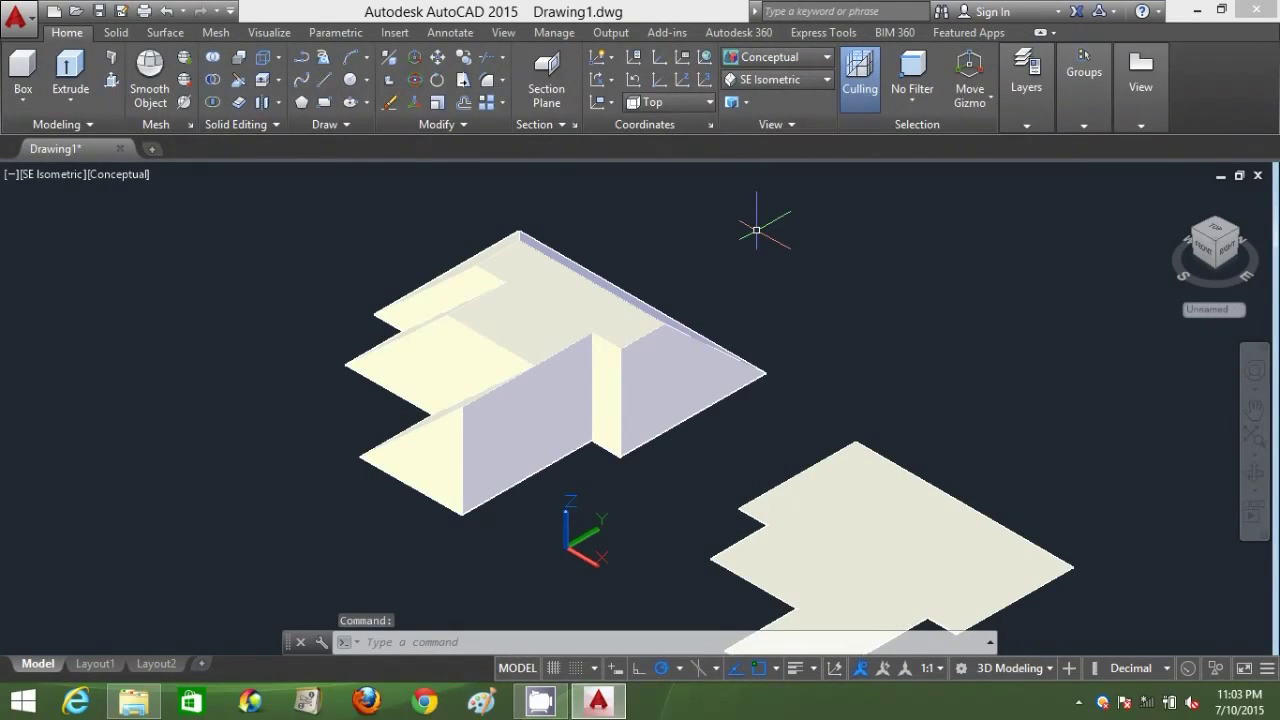
{"action": "left_click", "coordinate": [738, 365]}
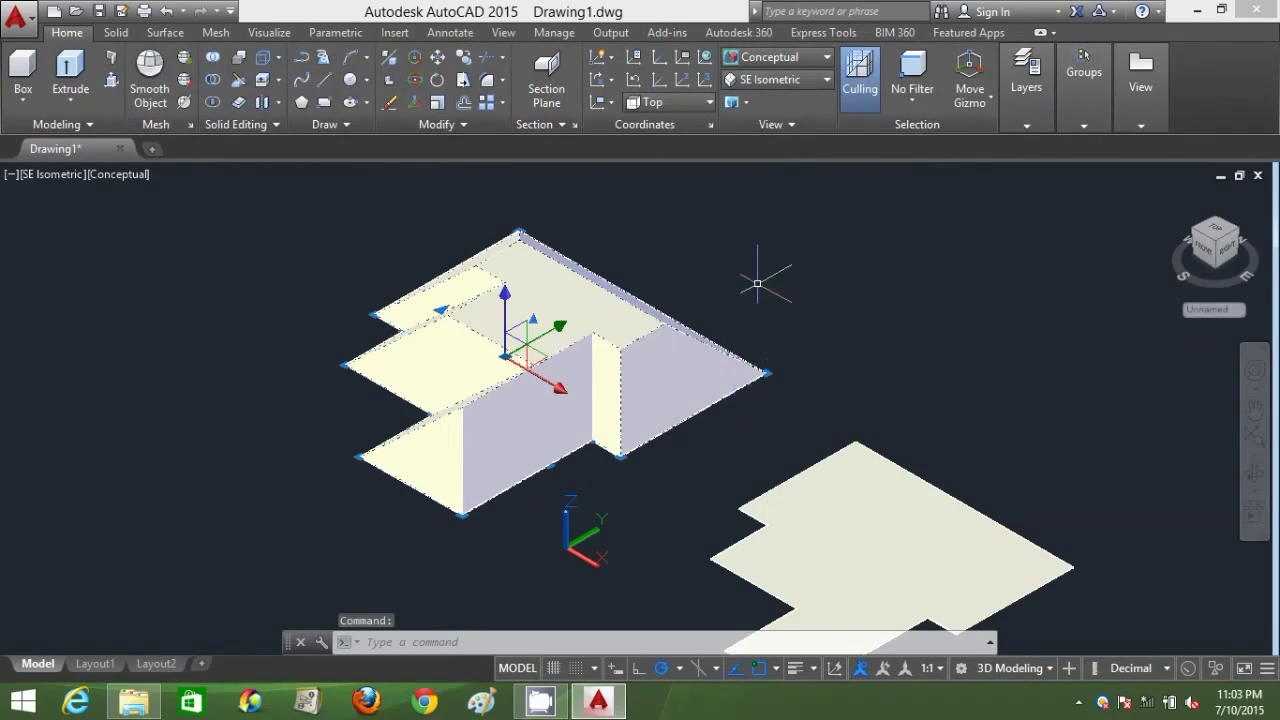
{"action": "right_click", "coordinate": [912, 226]}
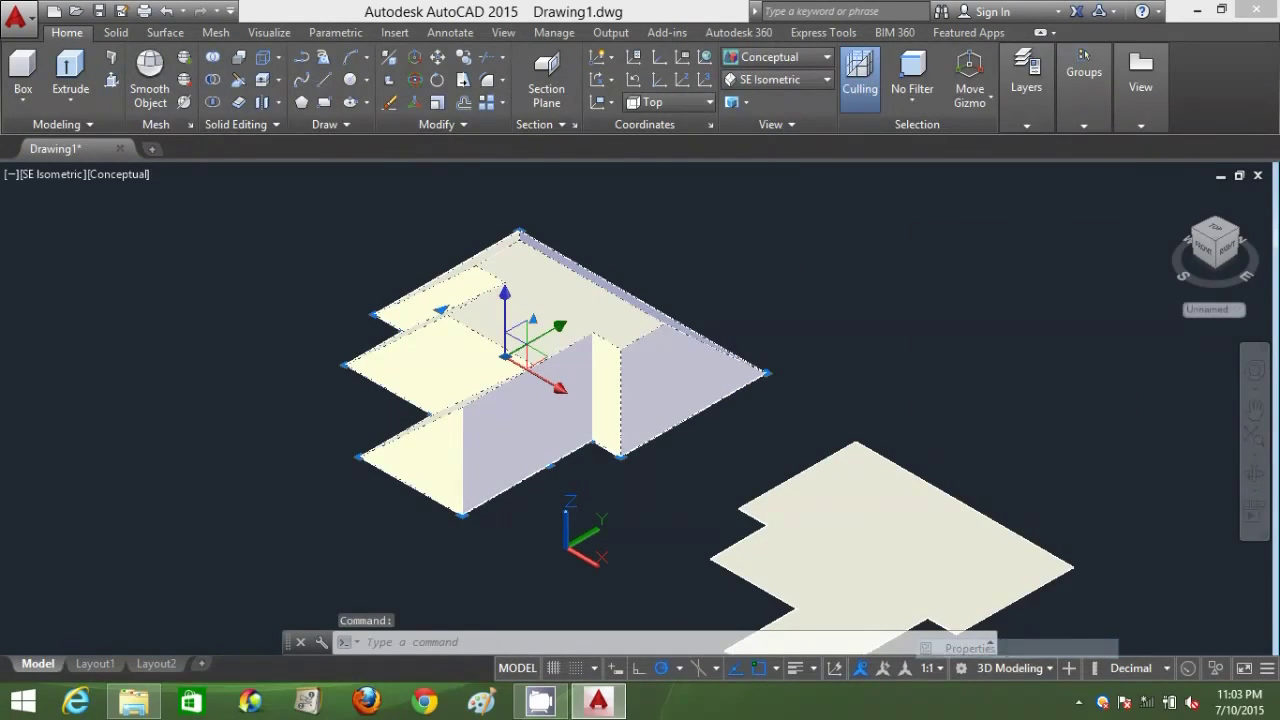
{"action": "left_click", "coordinate": [962, 649]}
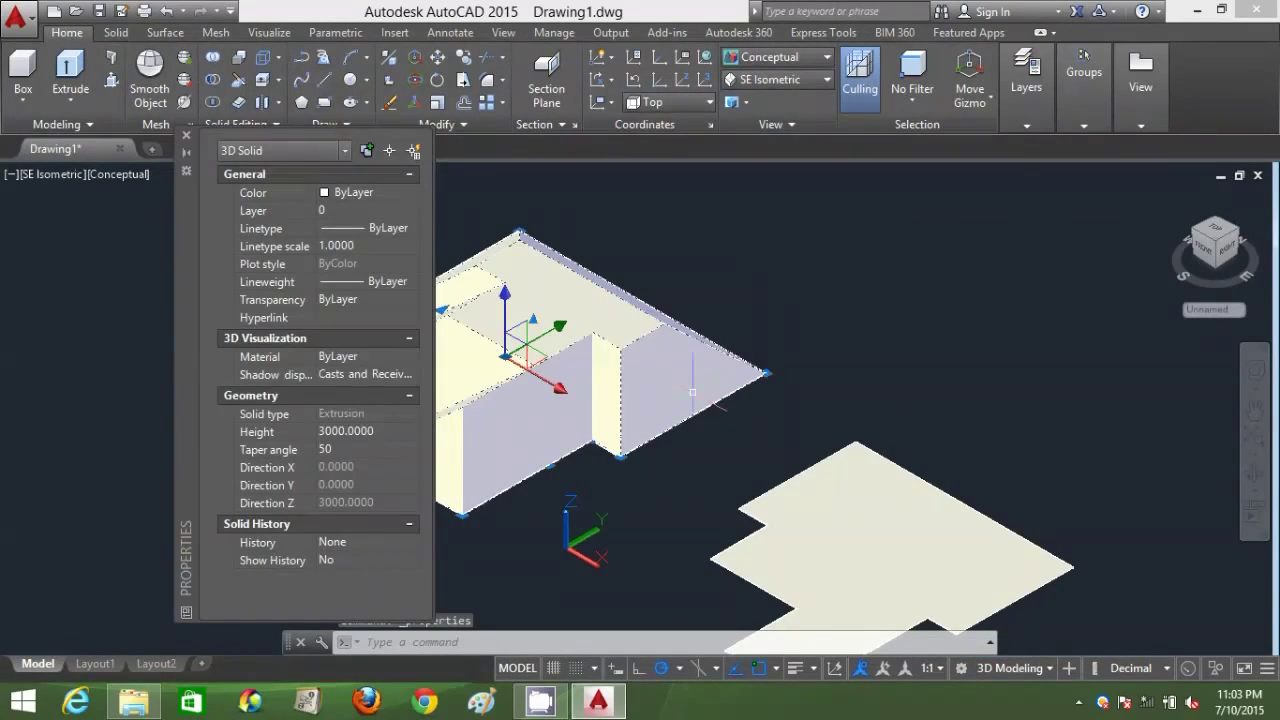
{"action": "left_click", "coordinate": [411, 192]}
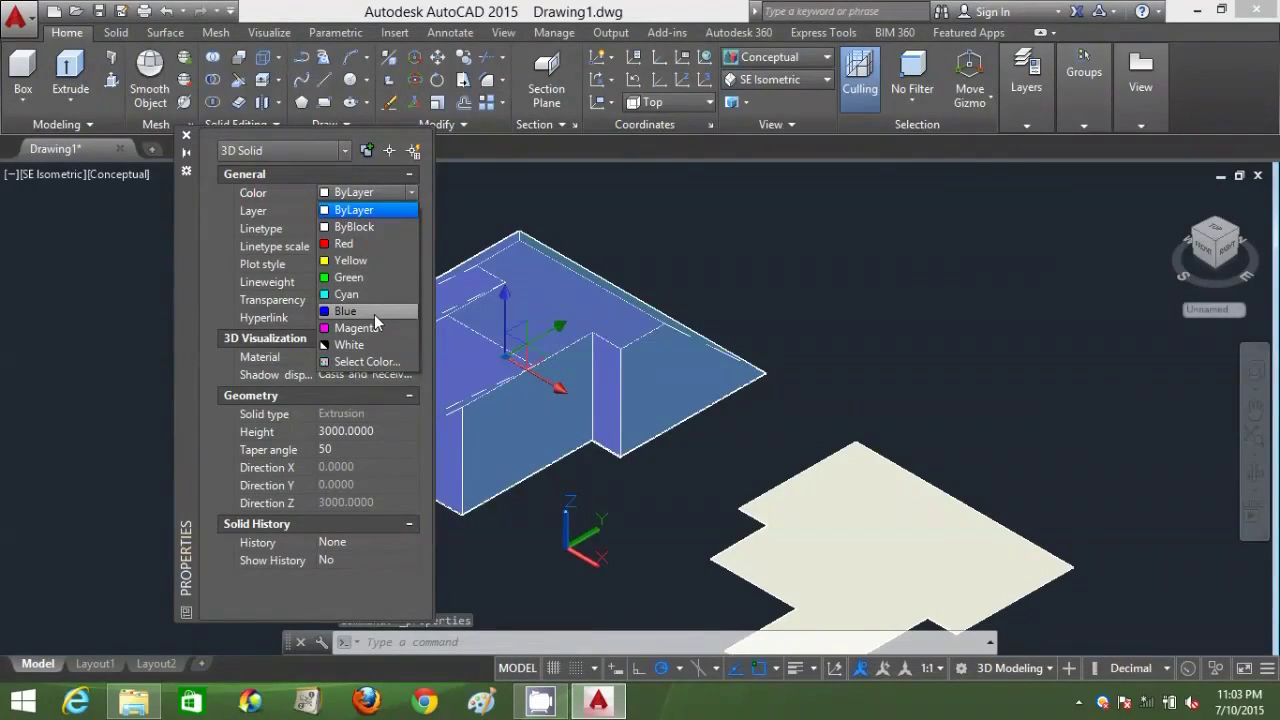
{"action": "left_click", "coordinate": [360, 311]}
{"action": "left_click", "coordinate": [186, 134]}
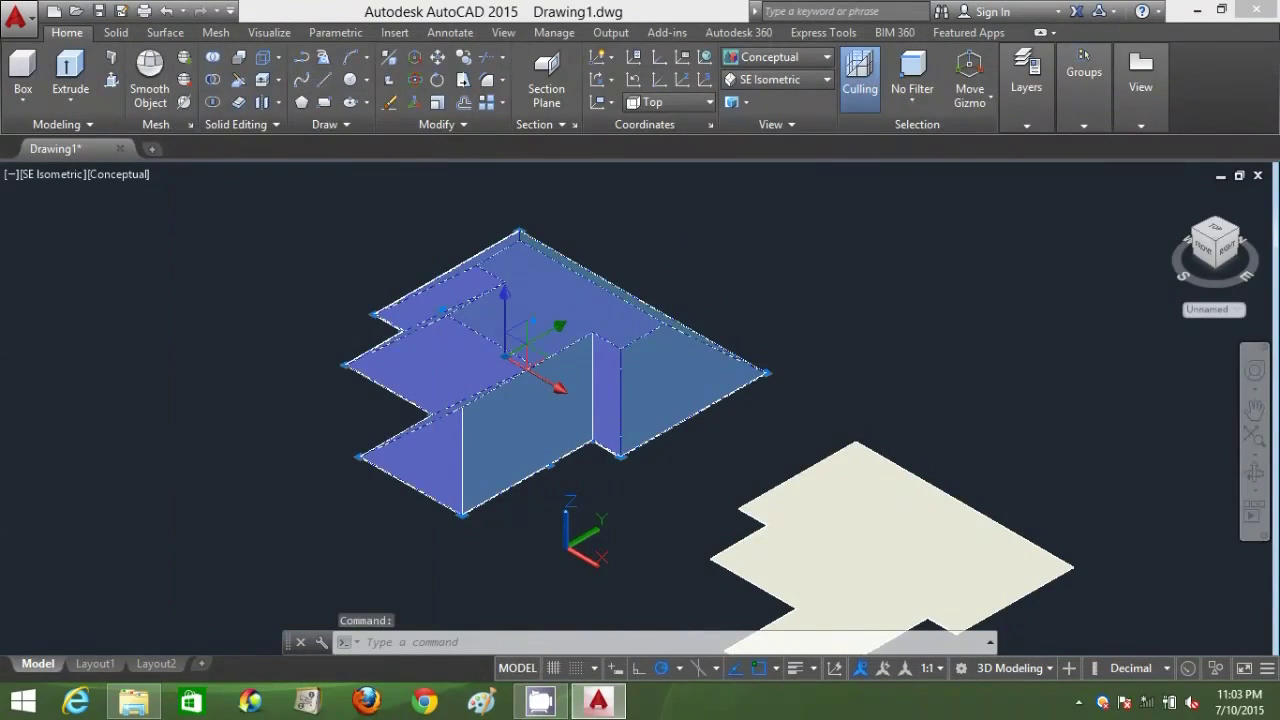
{"action": "key", "text": "Escape"}
- Raise the first two top faces of the roof solid with SOLIDEDIT Face Move
{"action": "type", "text": "so"}
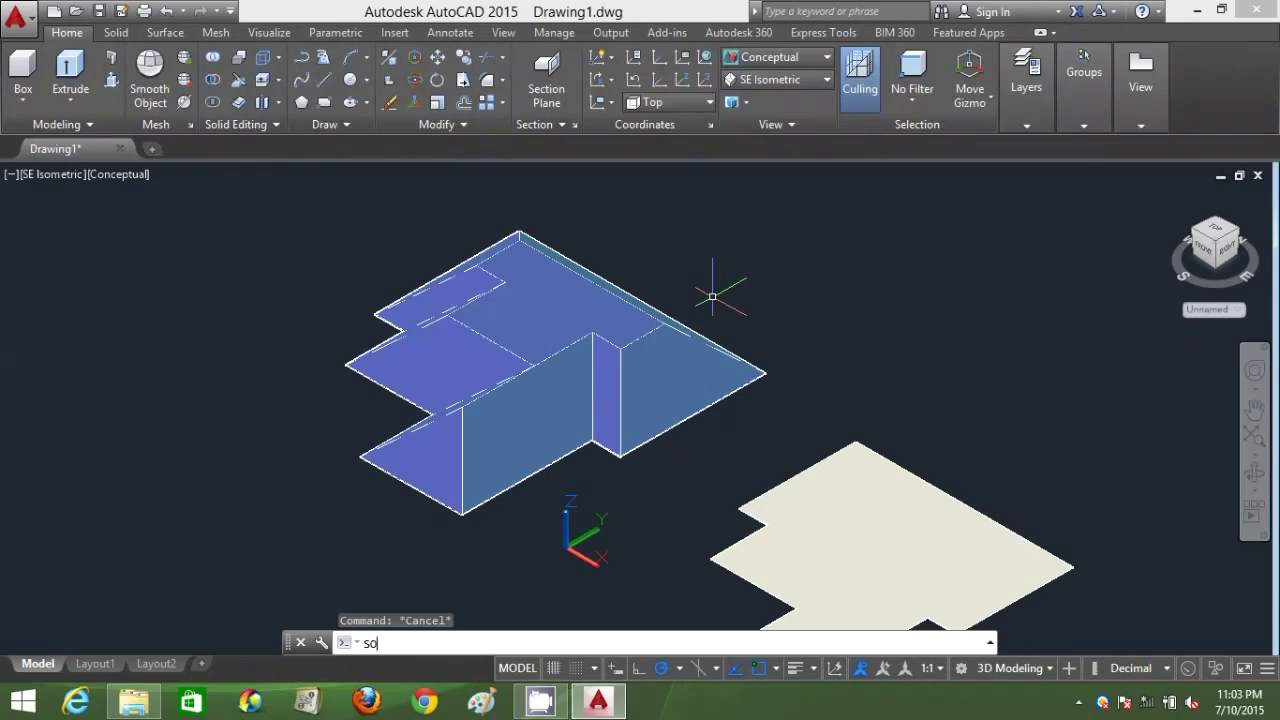
{"action": "type", "text": "lids edit"}
{"action": "key", "text": "Return"}
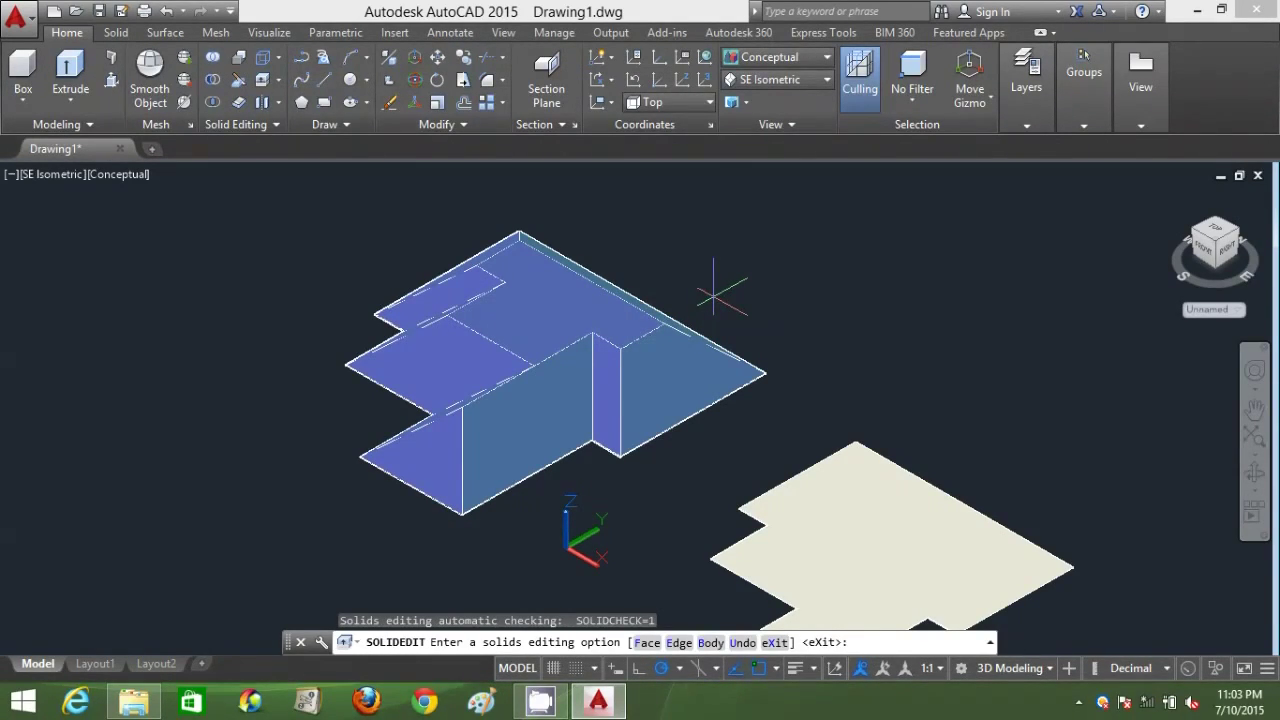
{"action": "type", "text": "F"}
{"action": "key", "text": "Return"}
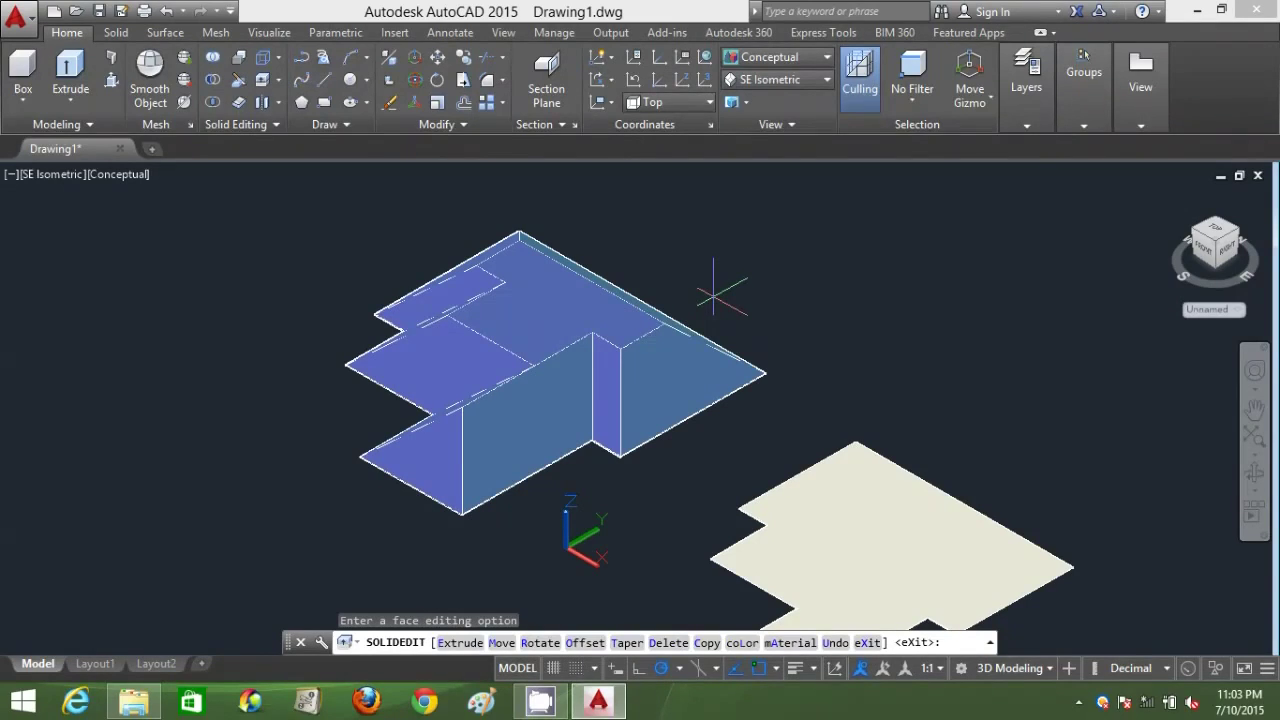
{"action": "type", "text": "e"}
{"action": "key", "text": "Return"}
{"action": "left_click", "coordinate": [604, 320]}
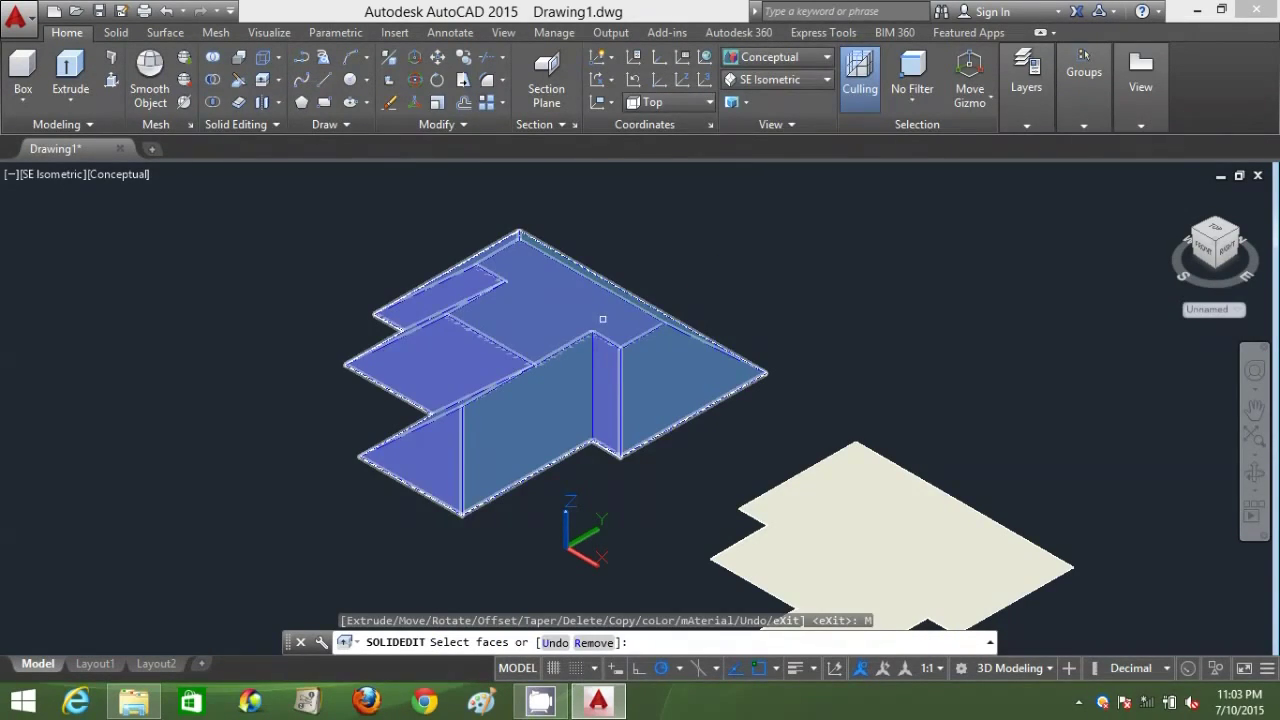
{"action": "key", "text": "Return"}
{"action": "left_click", "coordinate": [664, 322]}
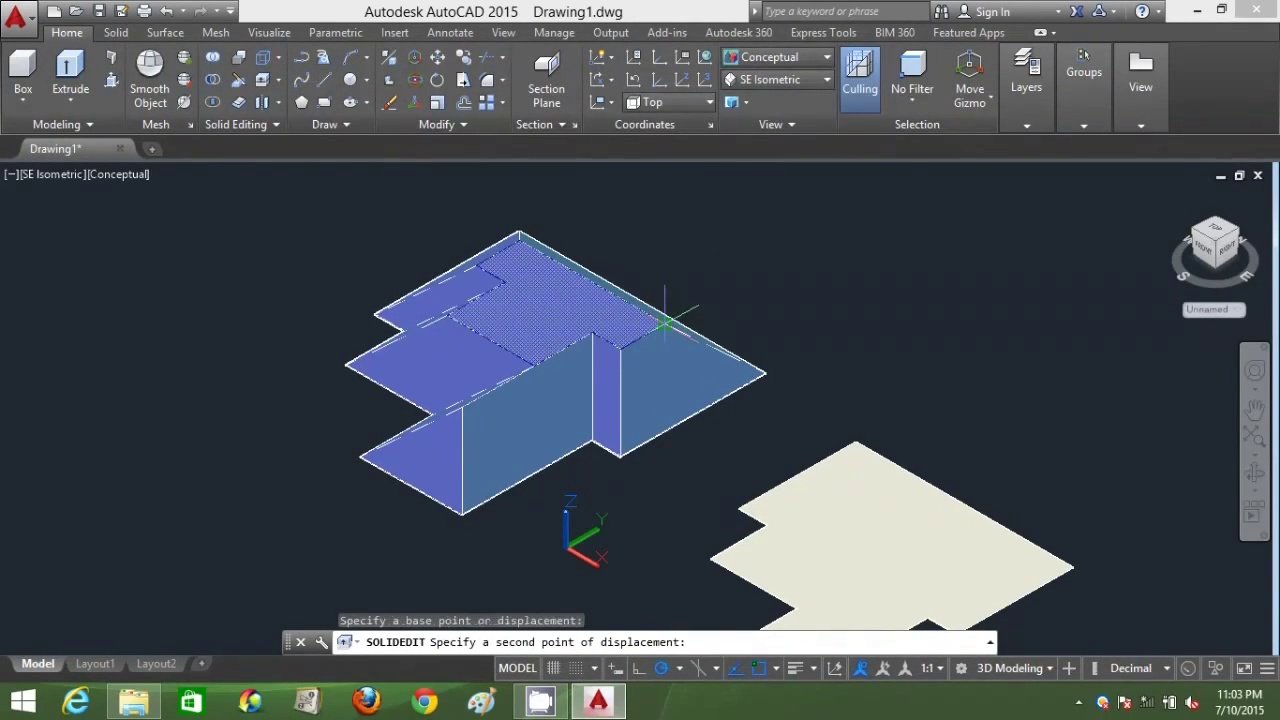
{"action": "left_click", "coordinate": [664, 196]}
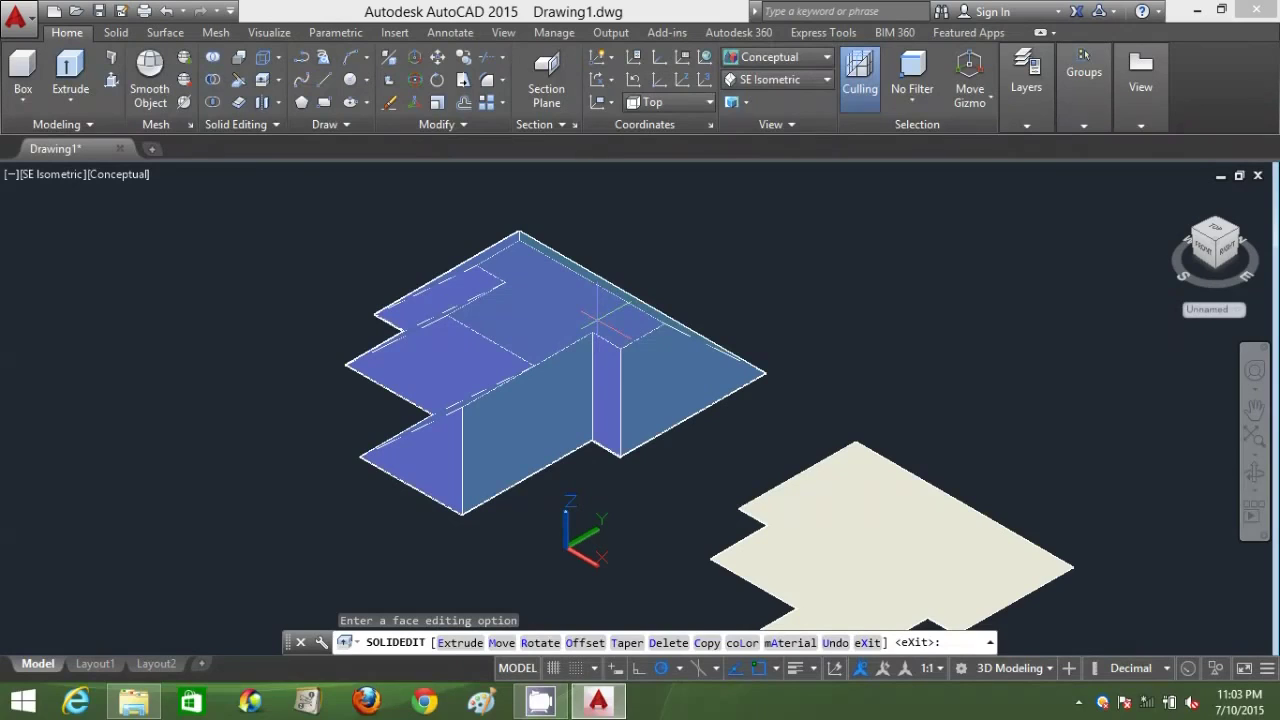
{"action": "key", "text": "Return"}
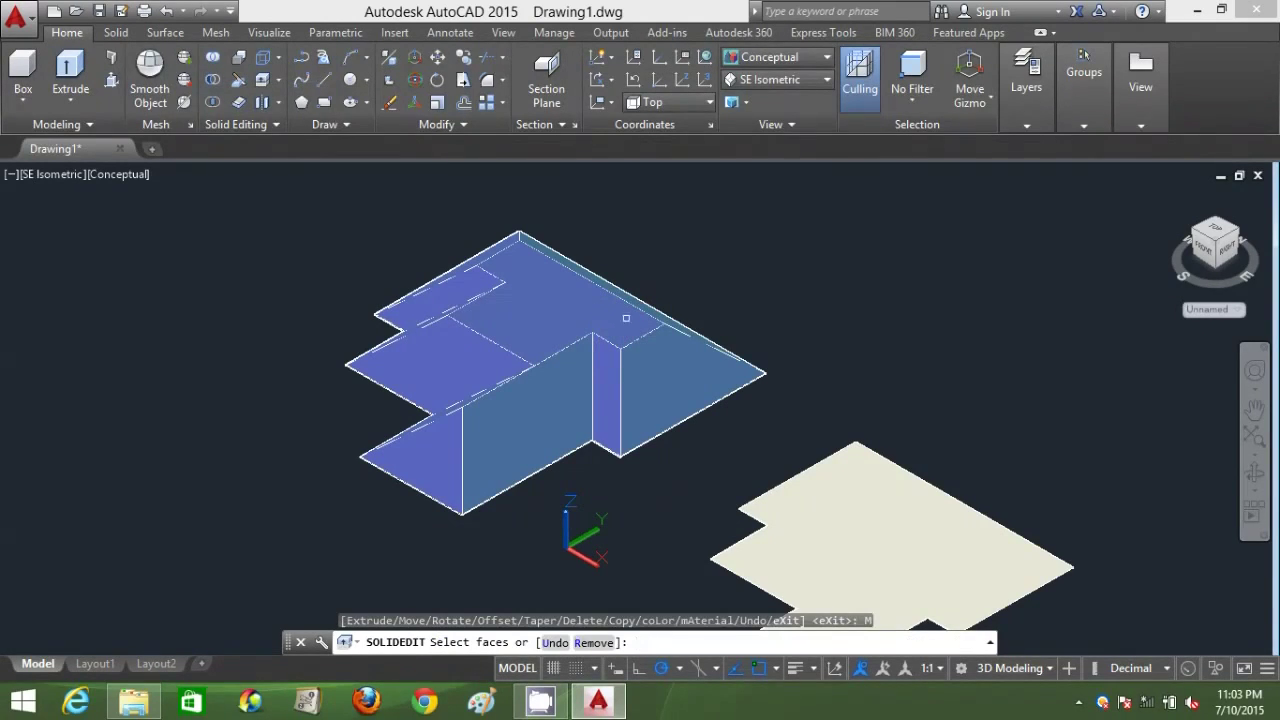
{"action": "left_click", "coordinate": [633, 319]}
{"action": "key", "text": "Return"}
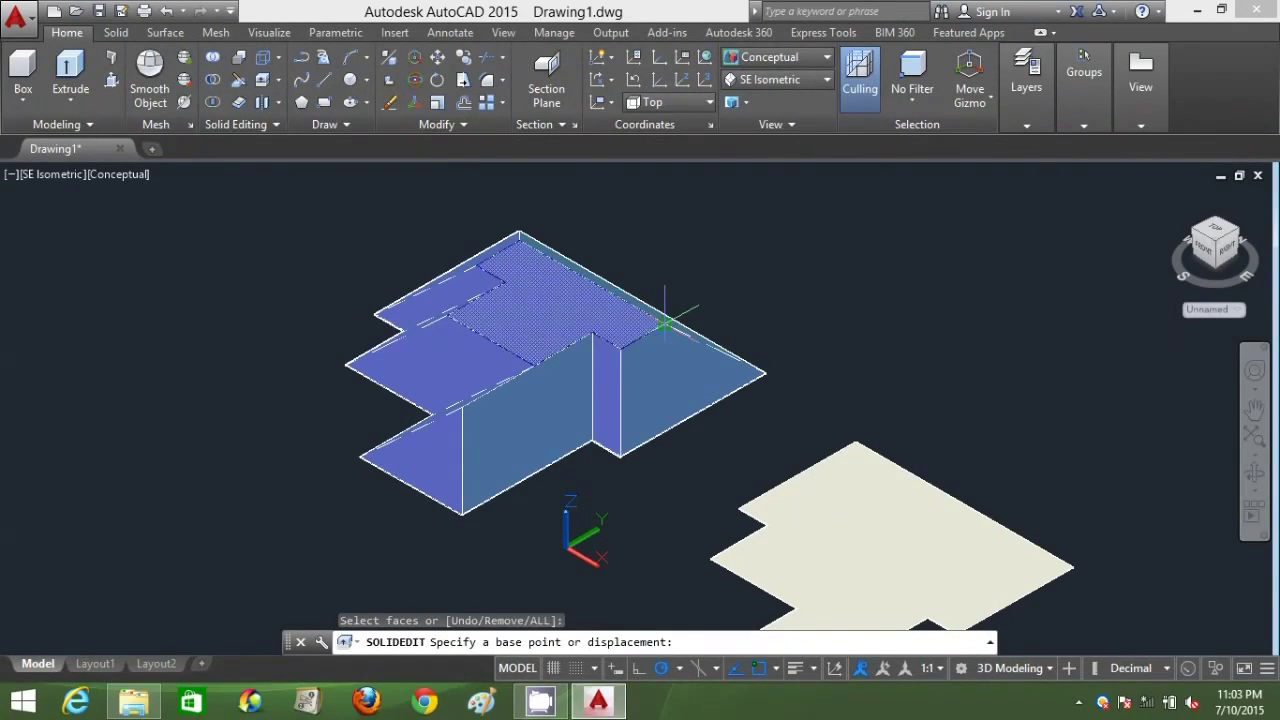
{"action": "left_click", "coordinate": [664, 321]}
{"action": "left_click", "coordinate": [672, 205]}
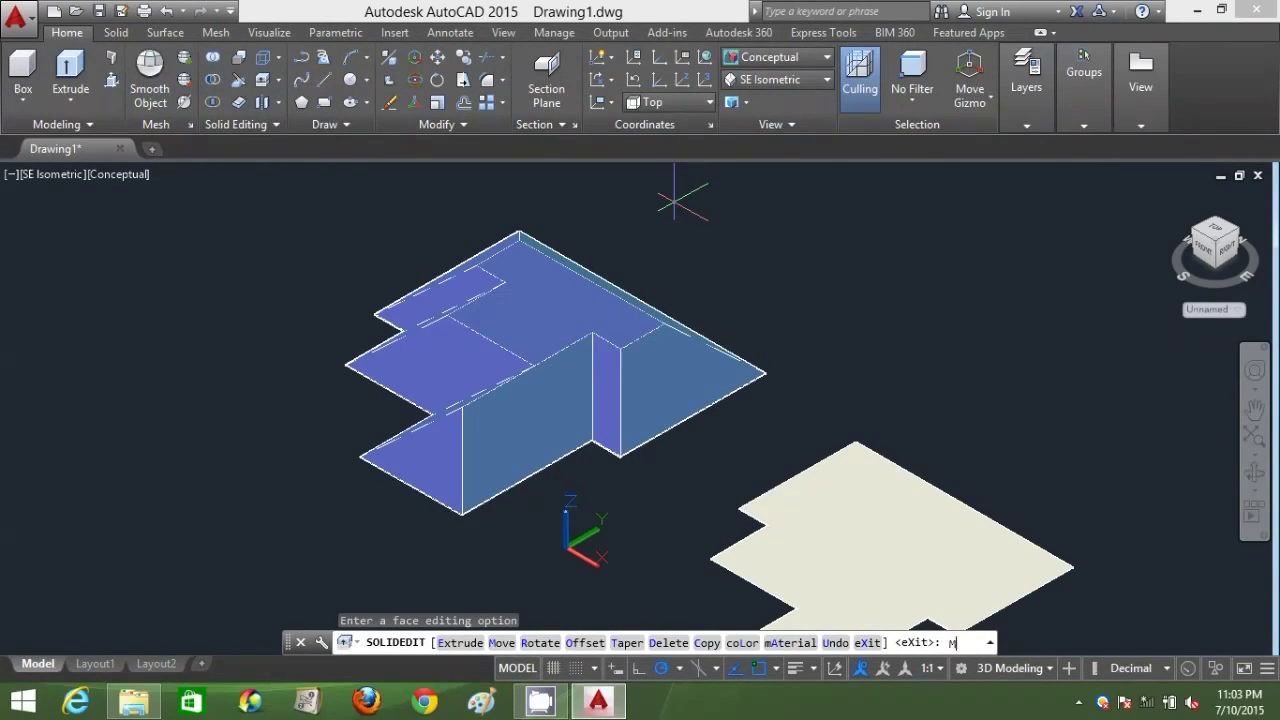
- Lift the remaining two roof top faces upward so the sections slope into a hip
{"action": "type", "text": "M"}
{"action": "key", "text": "Return"}
{"action": "left_click", "coordinate": [532, 317]}
{"action": "key", "text": "Return"}
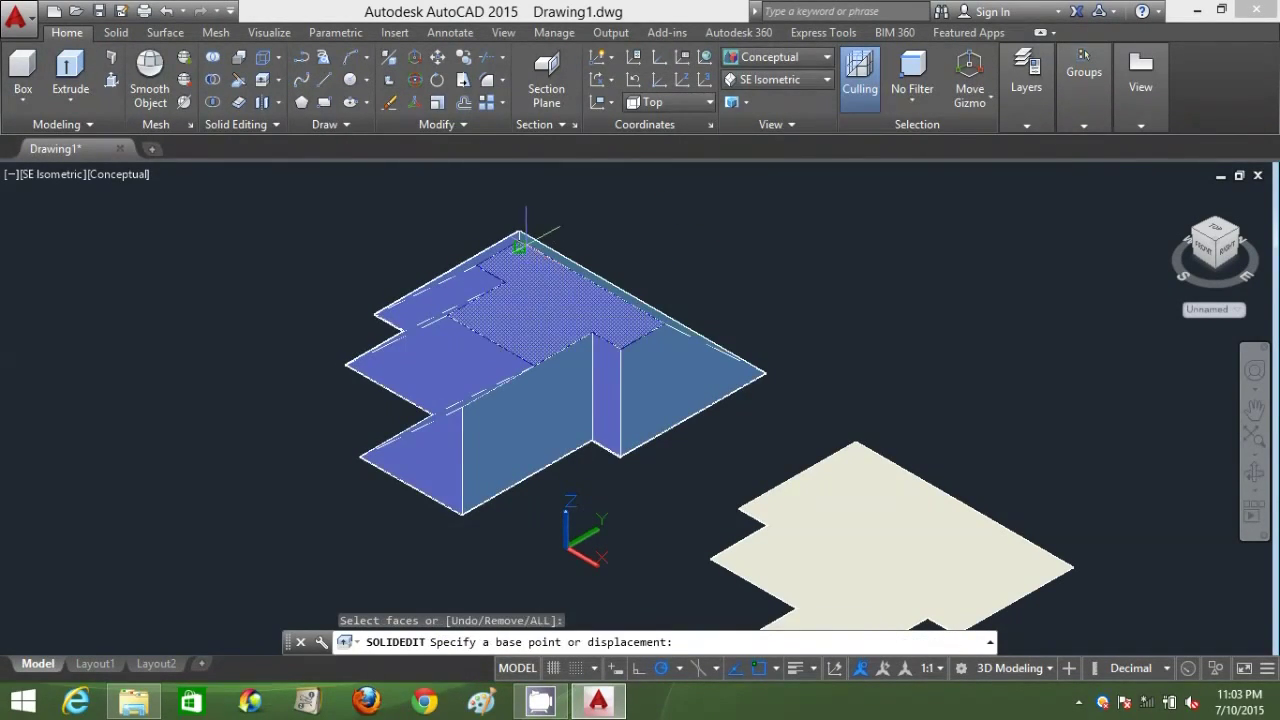
{"action": "left_click", "coordinate": [519, 237]}
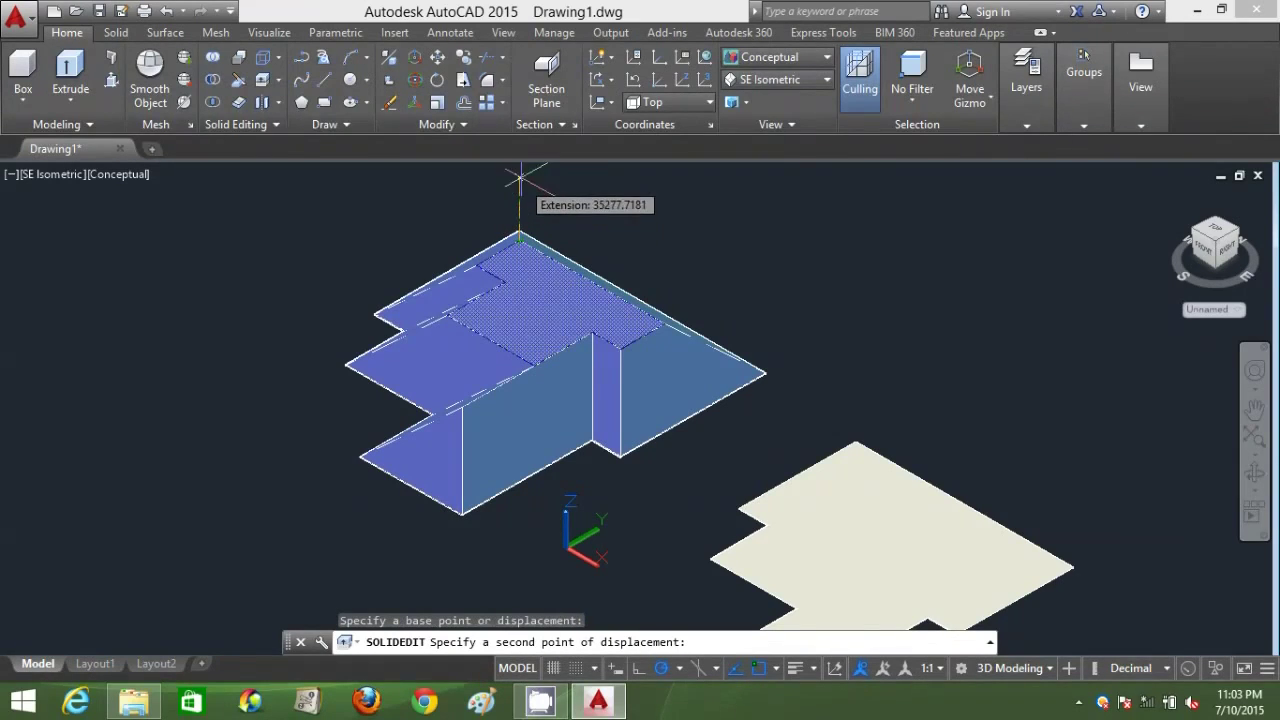
{"action": "left_click", "coordinate": [519, 177]}
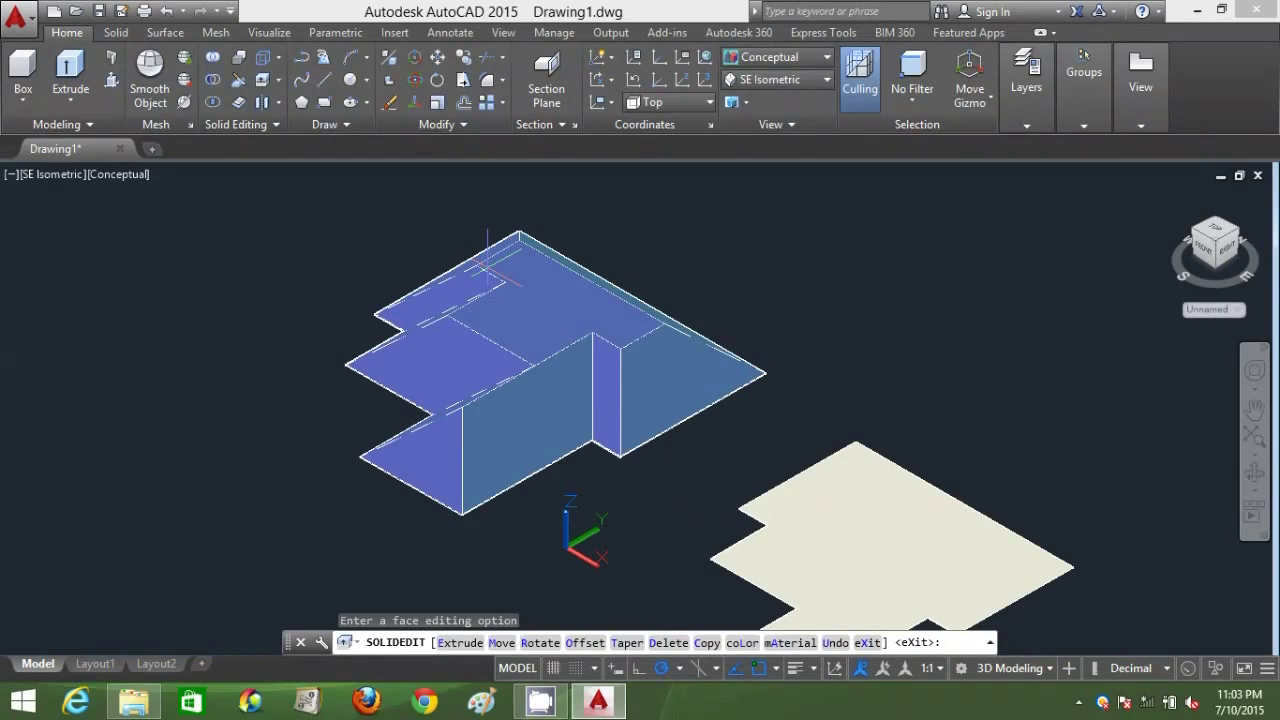
{"action": "type", "text": "M"}
{"action": "key", "text": "Return"}
{"action": "left_click", "coordinate": [516, 340]}
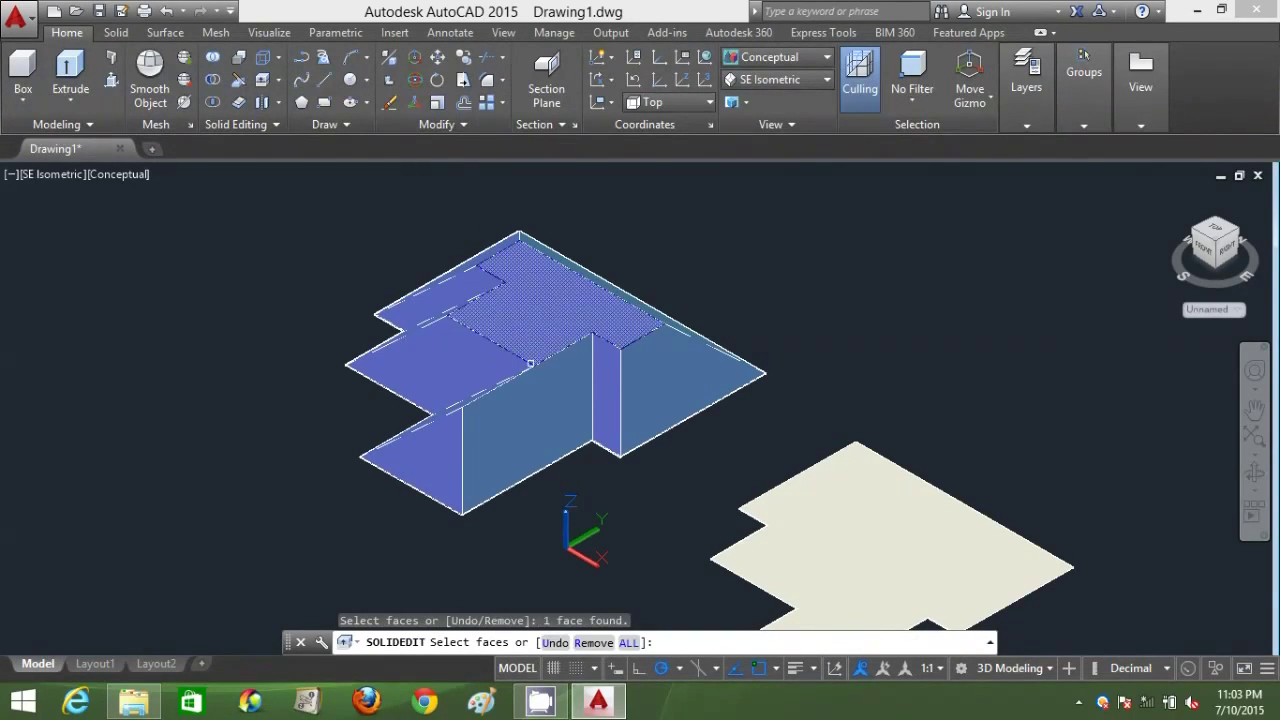
{"action": "key", "text": "Return"}
{"action": "left_click", "coordinate": [447, 310]}
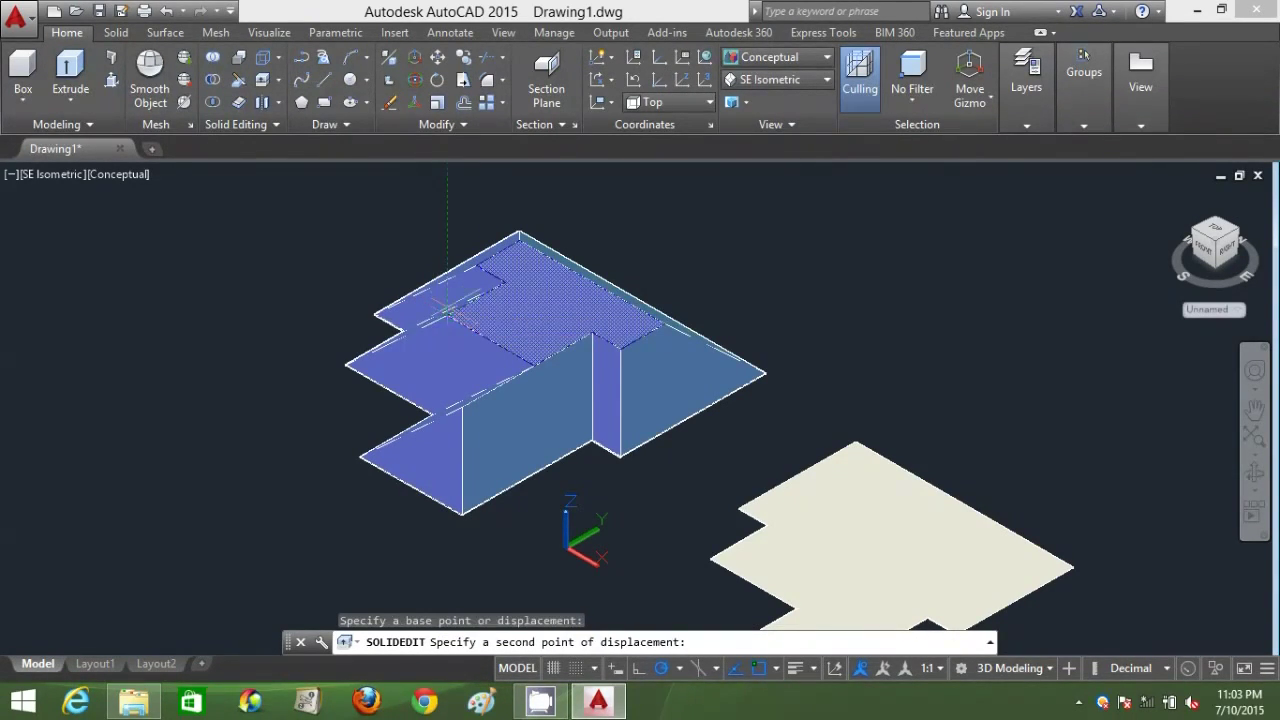
{"action": "left_click", "coordinate": [442, 201]}
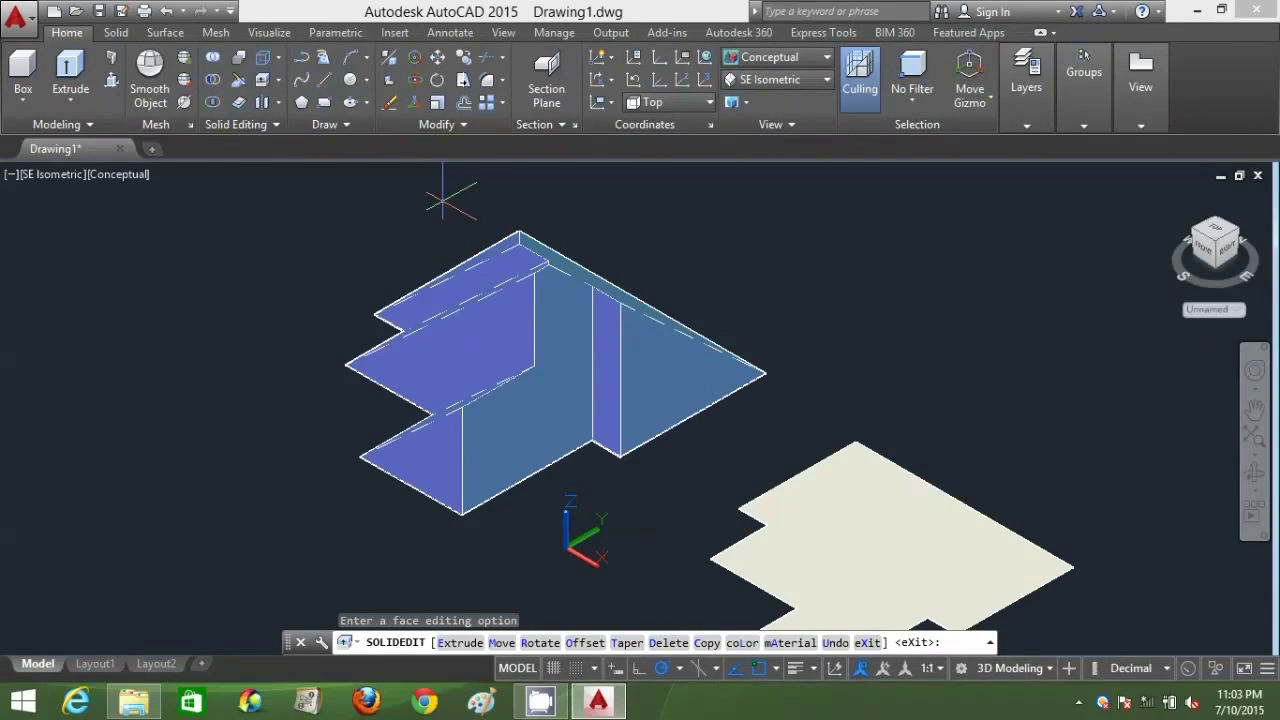
- Orbit, pan and zoom around the model to inspect the hip roof from several angles
{"action": "middle_click_drag", "start_coordinate": [593, 424], "coordinate": [560, 385], "text": "shift"}
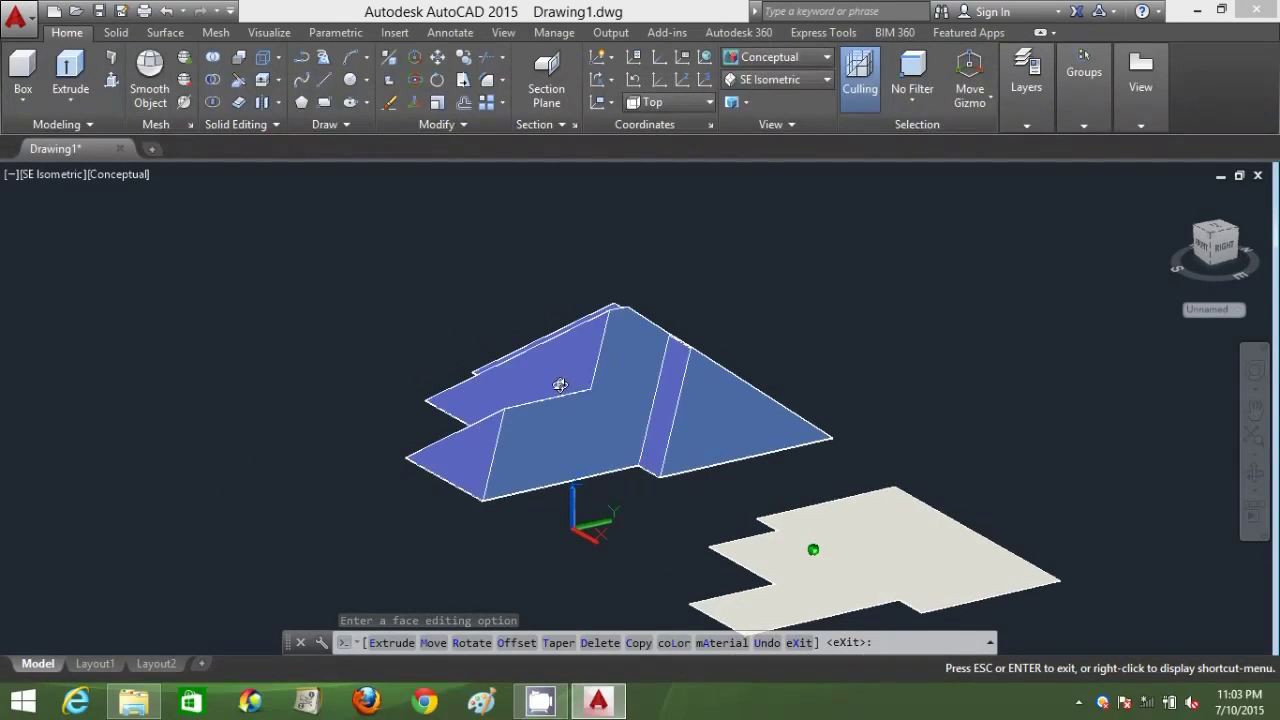
{"action": "scroll", "coordinate": [595, 386], "scroll_direction": "up", "scroll_amount": 2}
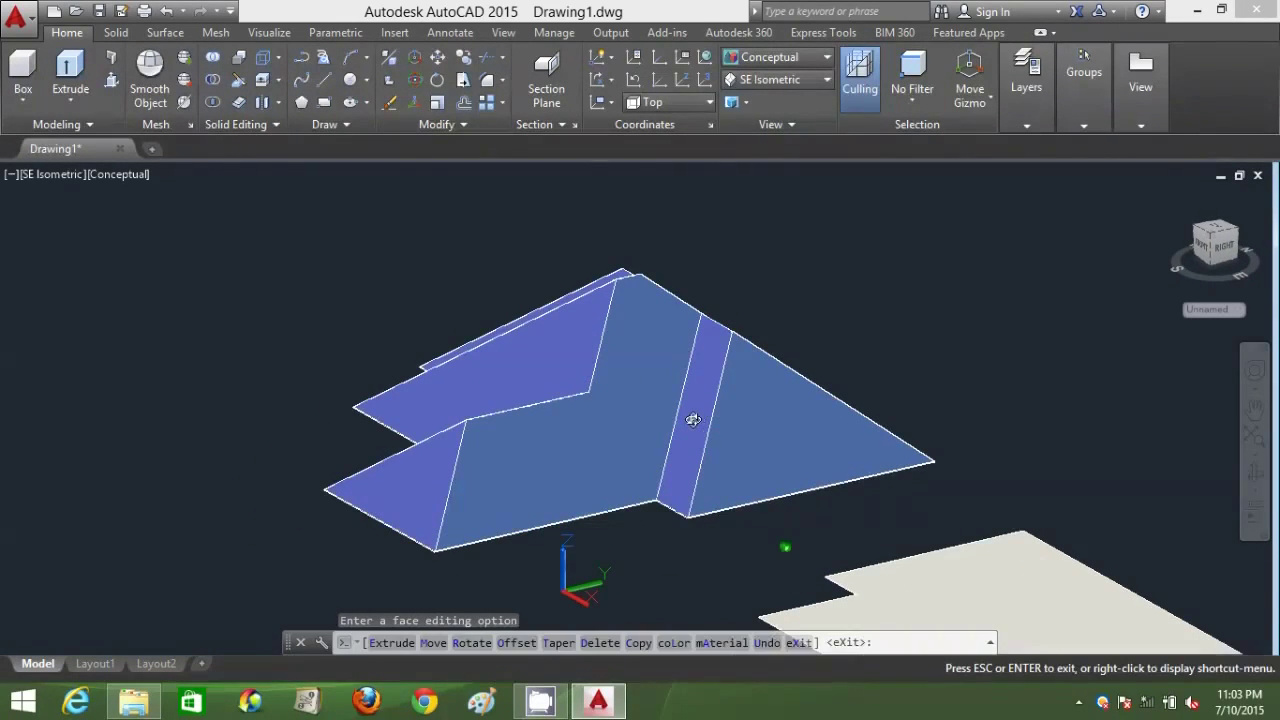
{"action": "middle_click_drag", "start_coordinate": [692, 420], "coordinate": [775, 414], "text": "shift"}
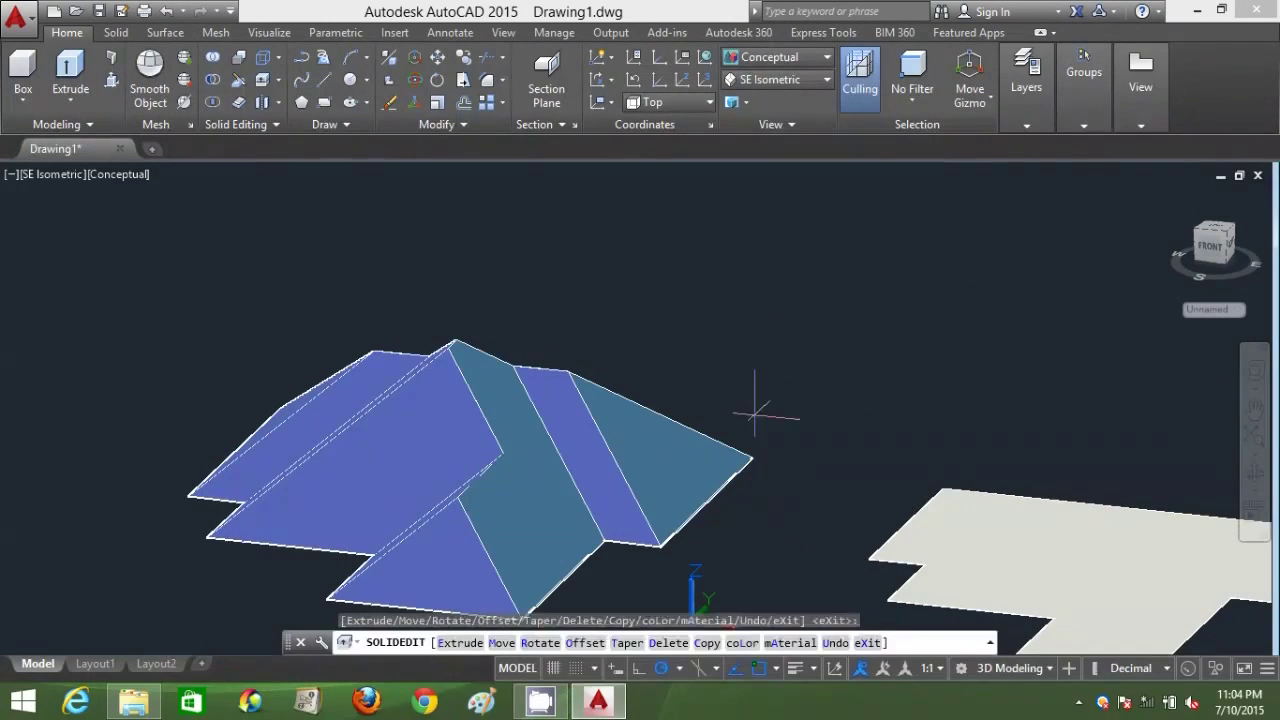
{"action": "scroll", "coordinate": [757, 412], "scroll_direction": "down", "scroll_amount": 2}
{"action": "scroll", "coordinate": [730, 420], "scroll_direction": "up", "scroll_amount": 1}
{"action": "middle_click_drag", "start_coordinate": [640, 450], "coordinate": [640, 303]}
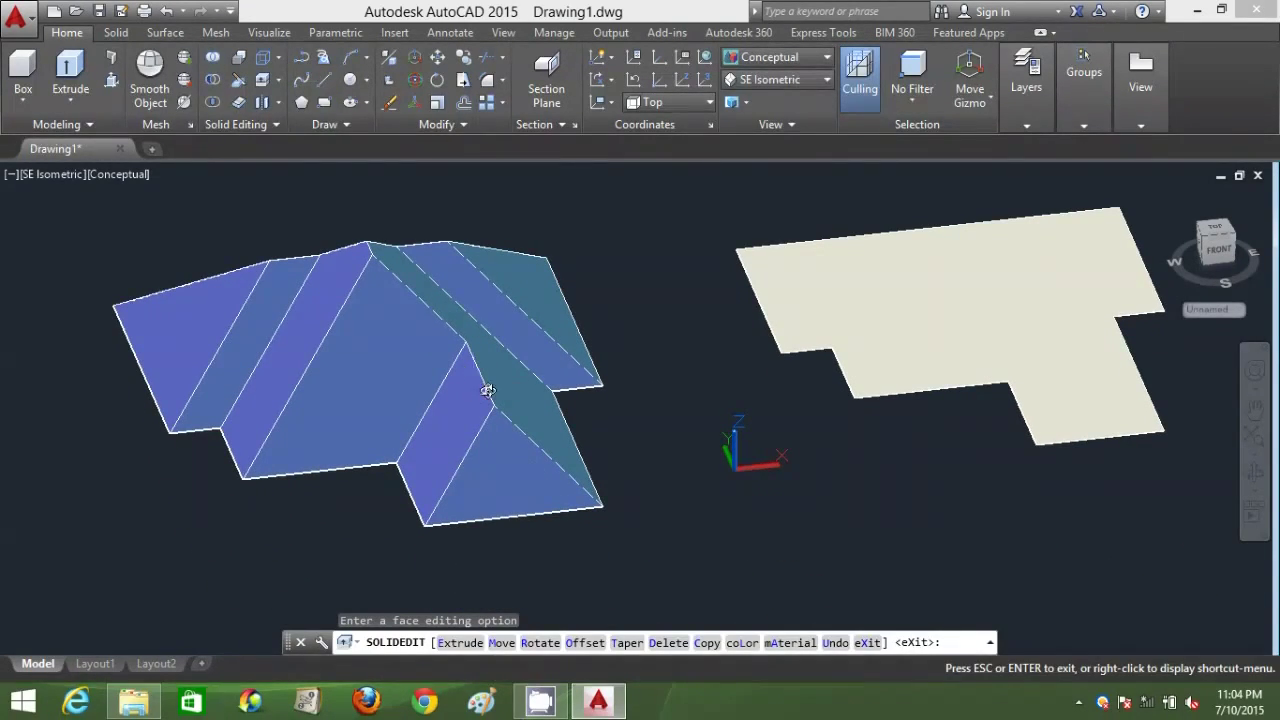
{"action": "middle_click_drag", "start_coordinate": [487, 390], "coordinate": [500, 360], "text": "shift"}
{"action": "scroll", "coordinate": [545, 352], "scroll_direction": "down", "scroll_amount": 2}
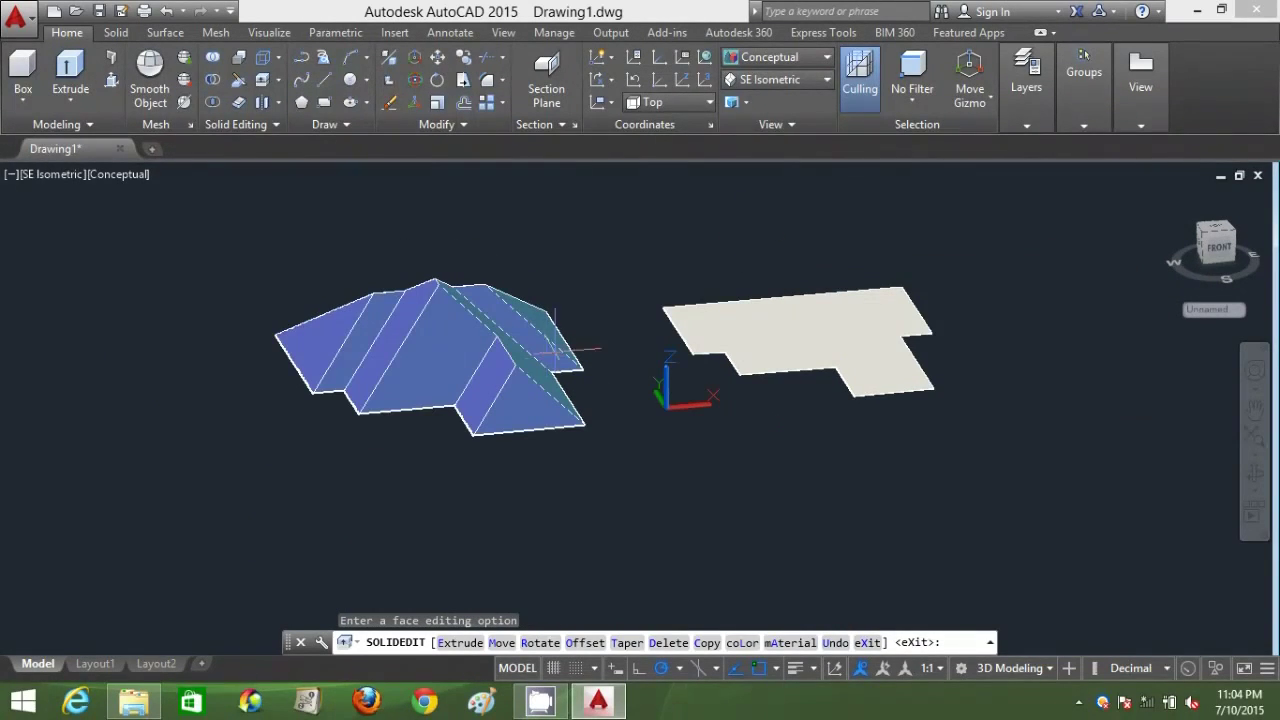
- Switch to the 2D Wireframe visual style and the Top view
{"action": "left_click", "coordinate": [772, 59]}
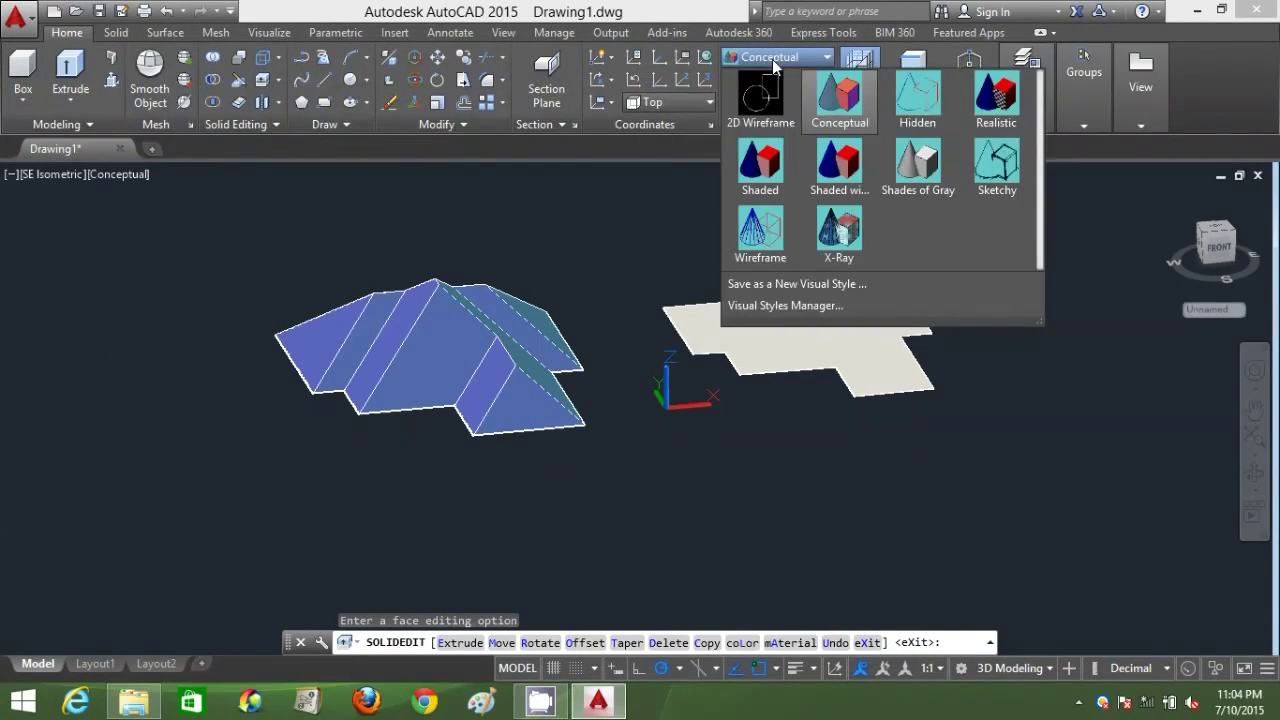
{"action": "left_click", "coordinate": [765, 85]}
{"action": "left_click", "coordinate": [766, 85]}
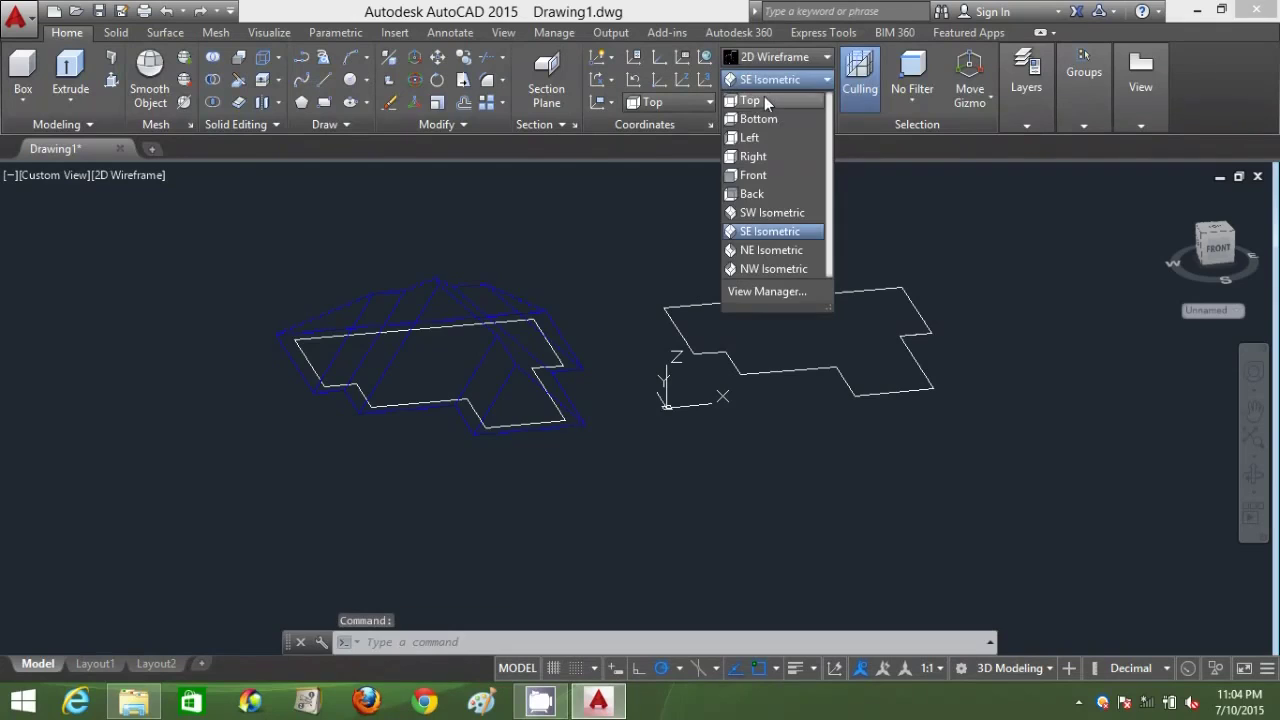
{"action": "left_click", "coordinate": [764, 98]}
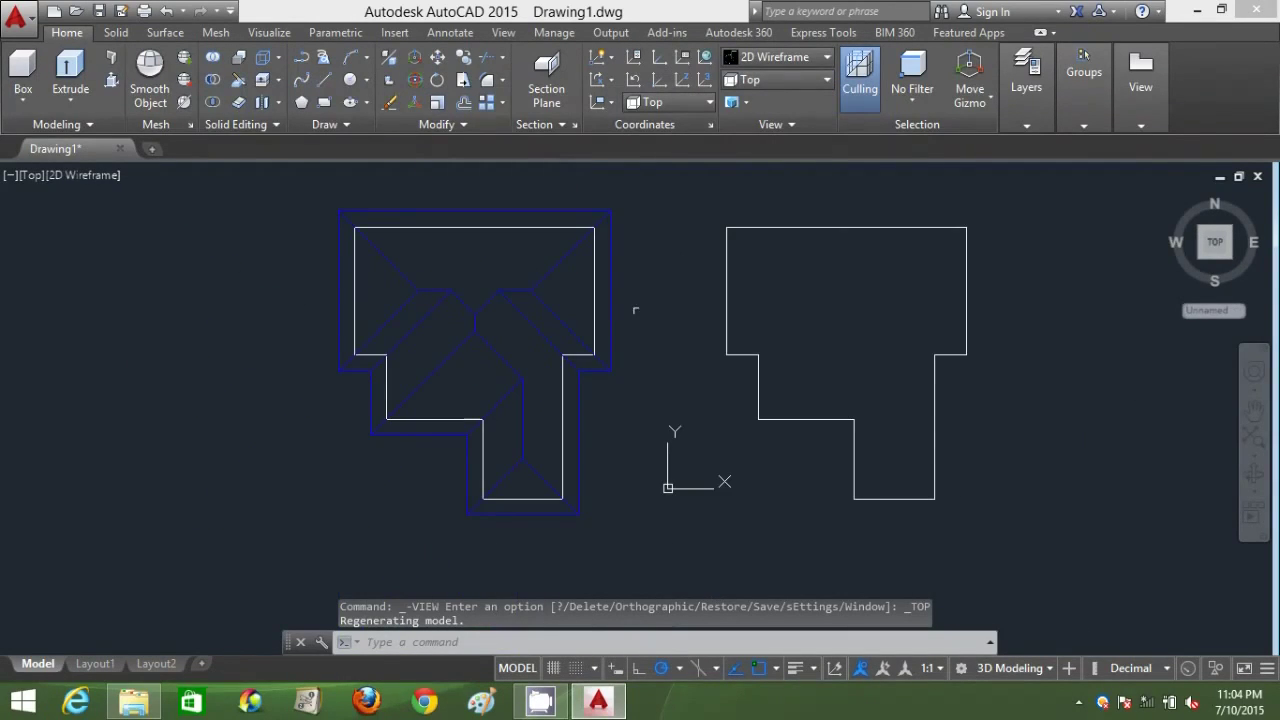
- Delete the right floor region and retrace it as a boundary polyline
{"action": "left_click", "coordinate": [753, 354]}
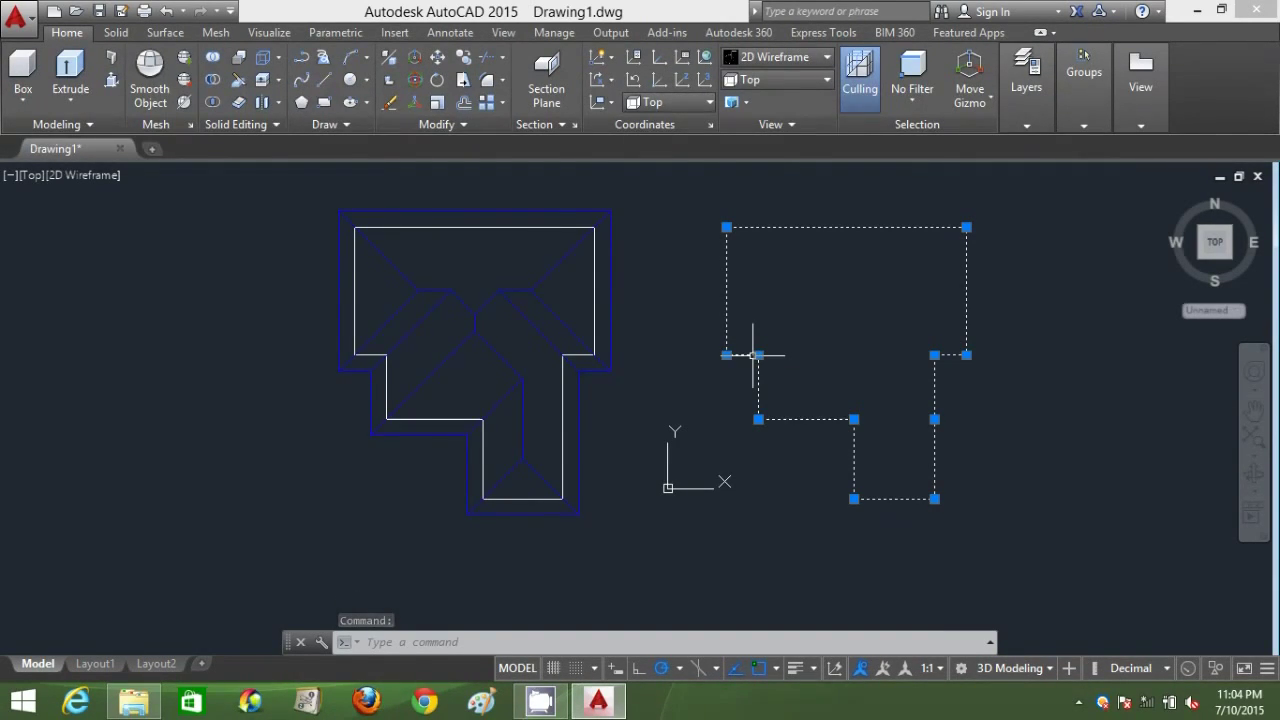
{"action": "key", "text": "Delete"}
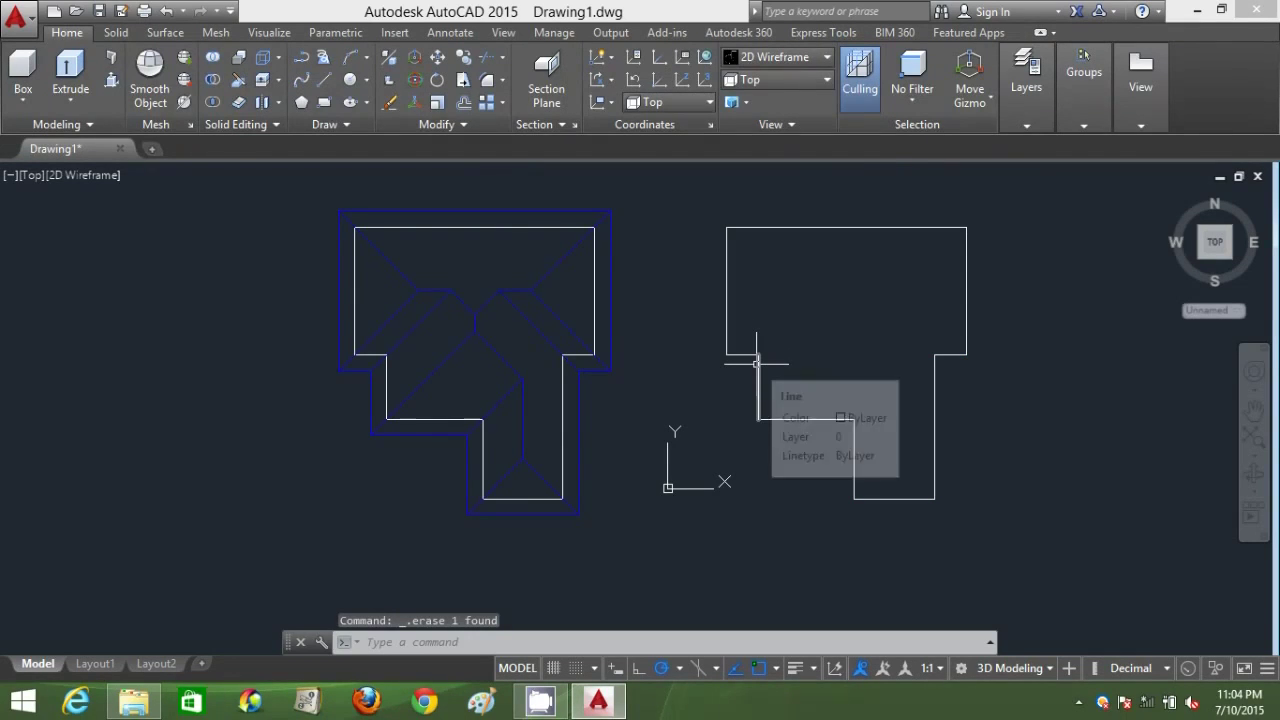
{"action": "type", "text": "BO"}
{"action": "key", "text": "Return"}
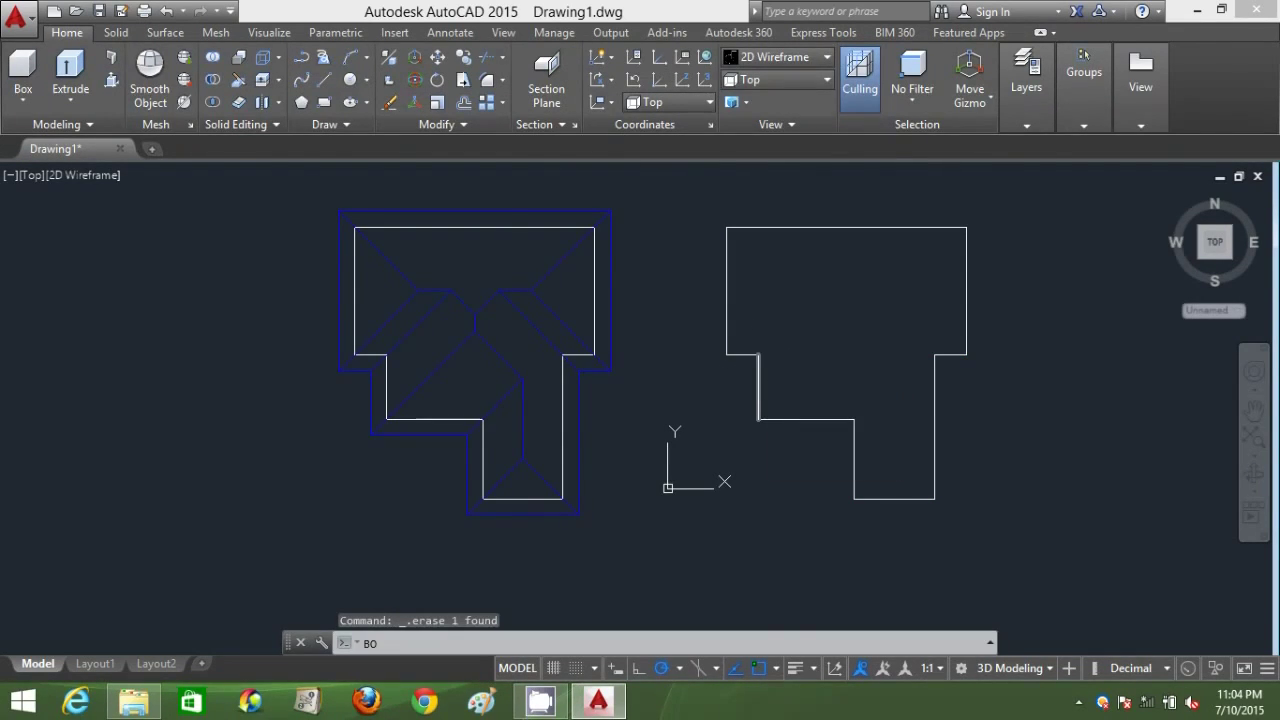
{"action": "left_click", "coordinate": [533, 253]}
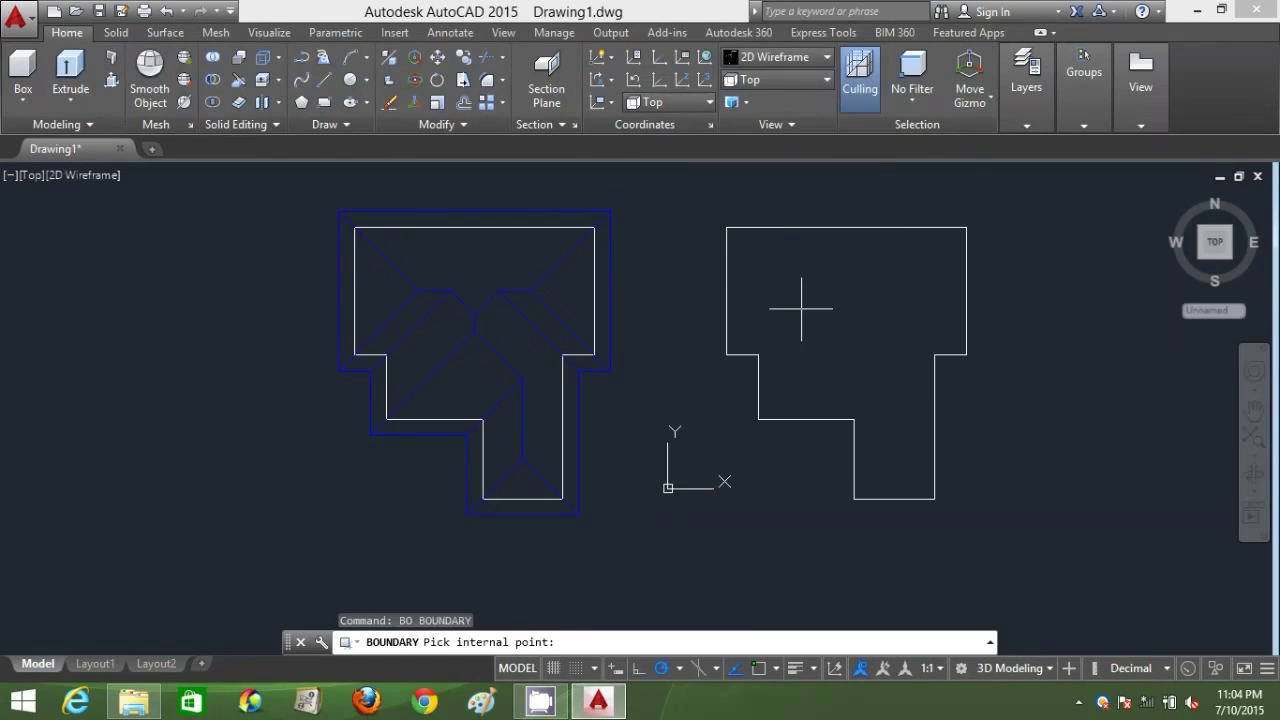
{"action": "left_click", "coordinate": [801, 308]}
{"action": "key", "text": "Return"}
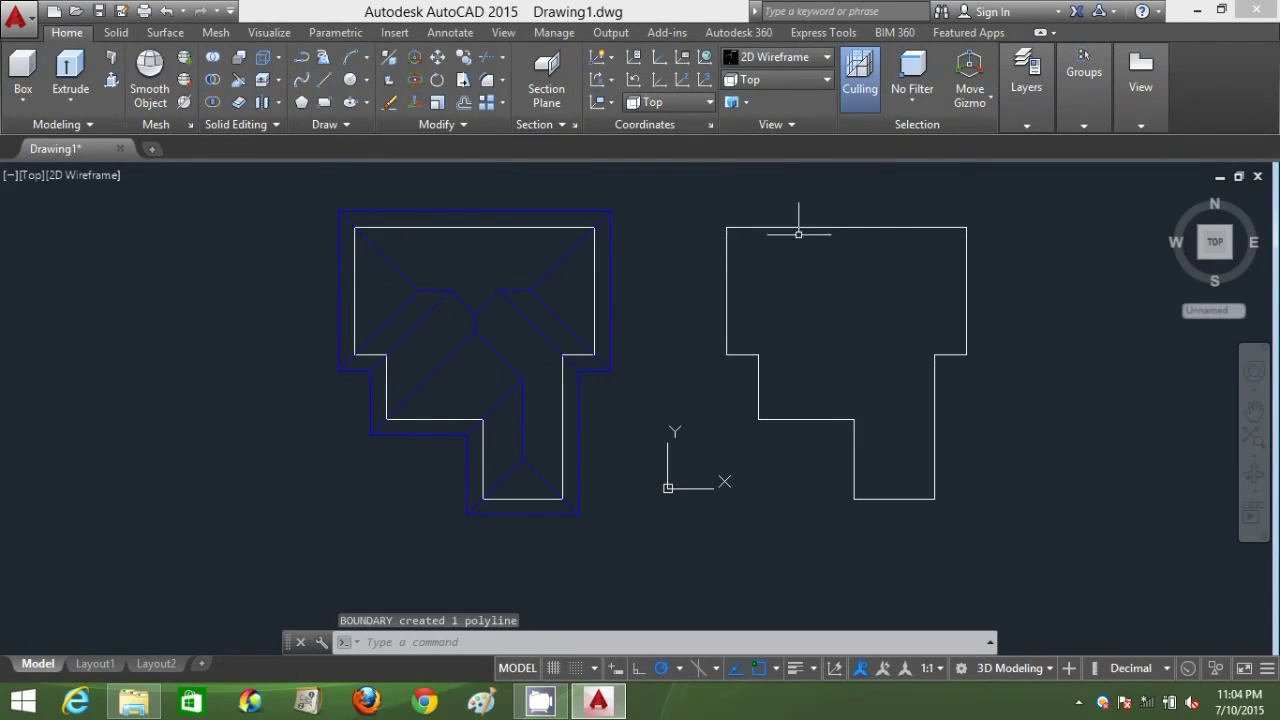
- Offset the right outline 200 inward for the wall thickness
{"action": "type", "text": "o"}
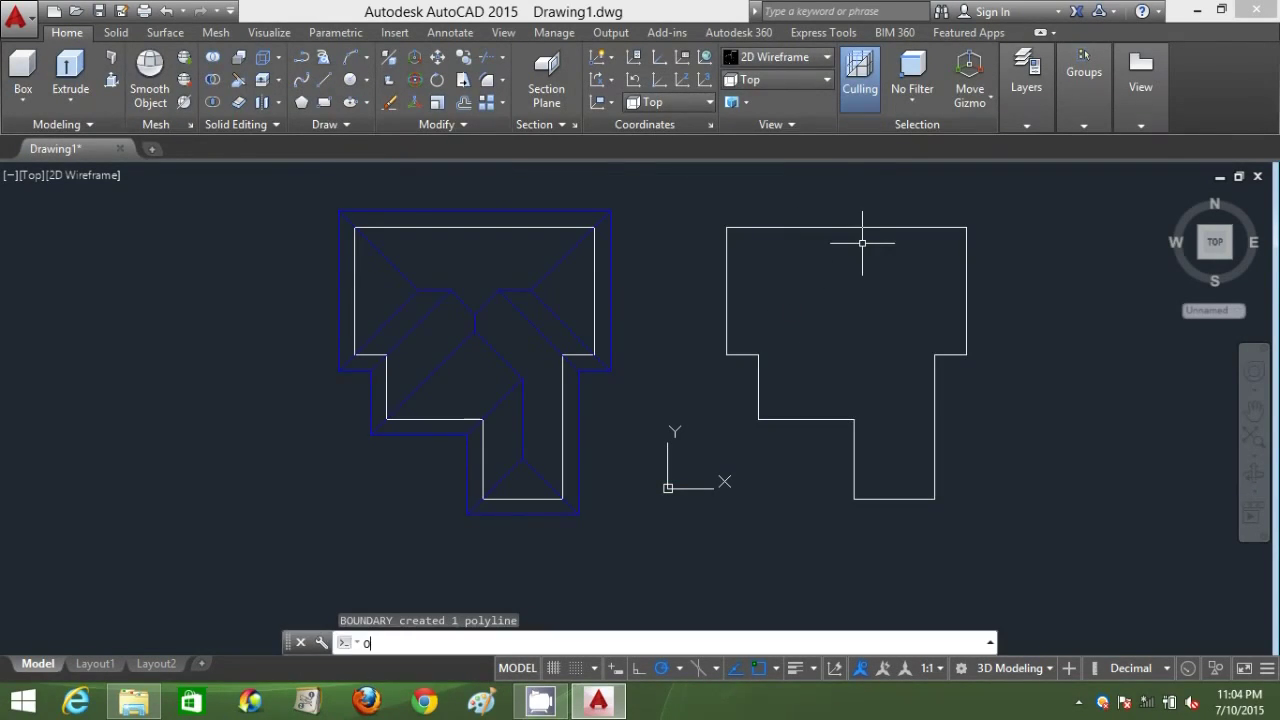
{"action": "key", "text": "Return"}
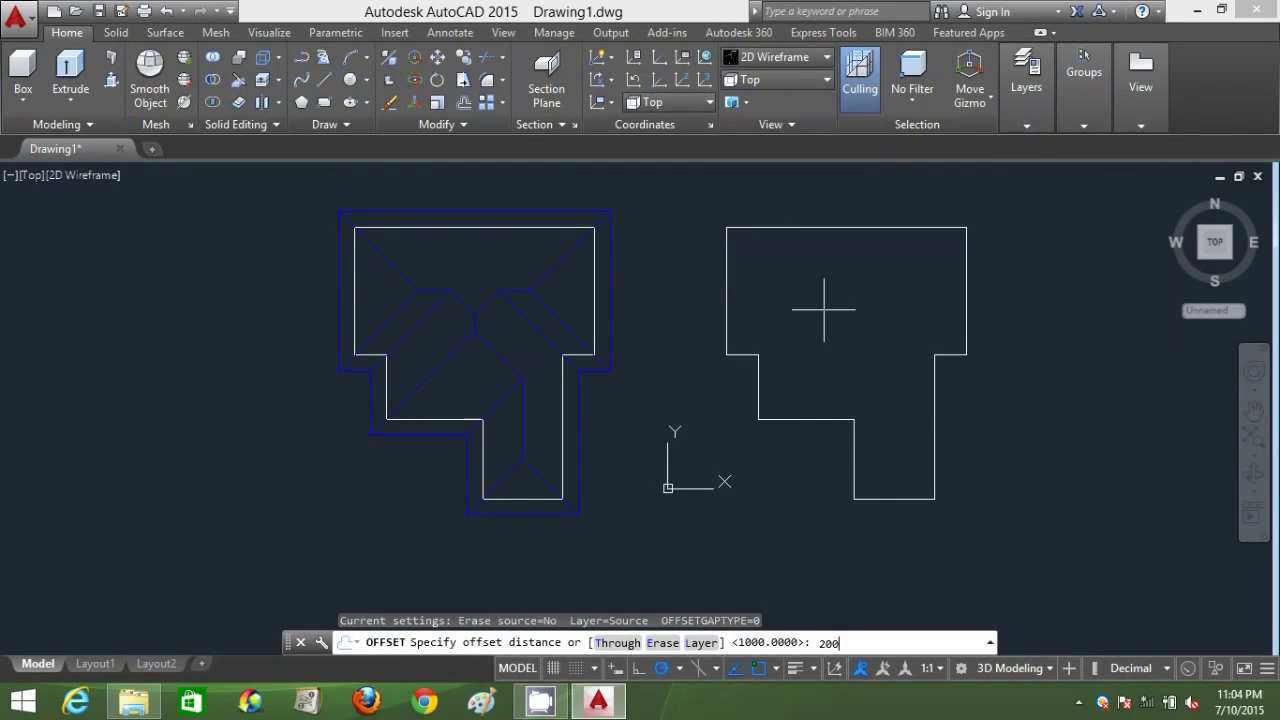
{"action": "type", "text": "200"}
{"action": "key", "text": "Return"}
{"action": "left_click", "coordinate": [828, 229]}
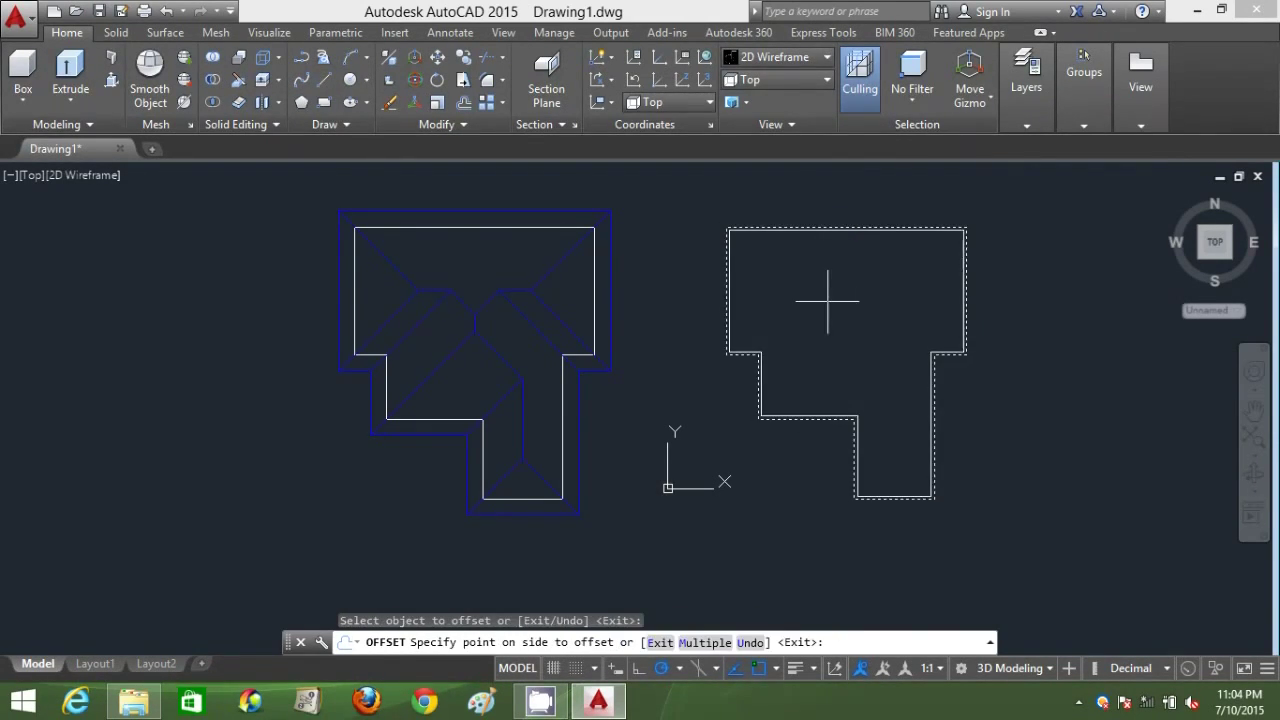
{"action": "left_click", "coordinate": [828, 300]}
{"action": "key", "text": "Escape"}
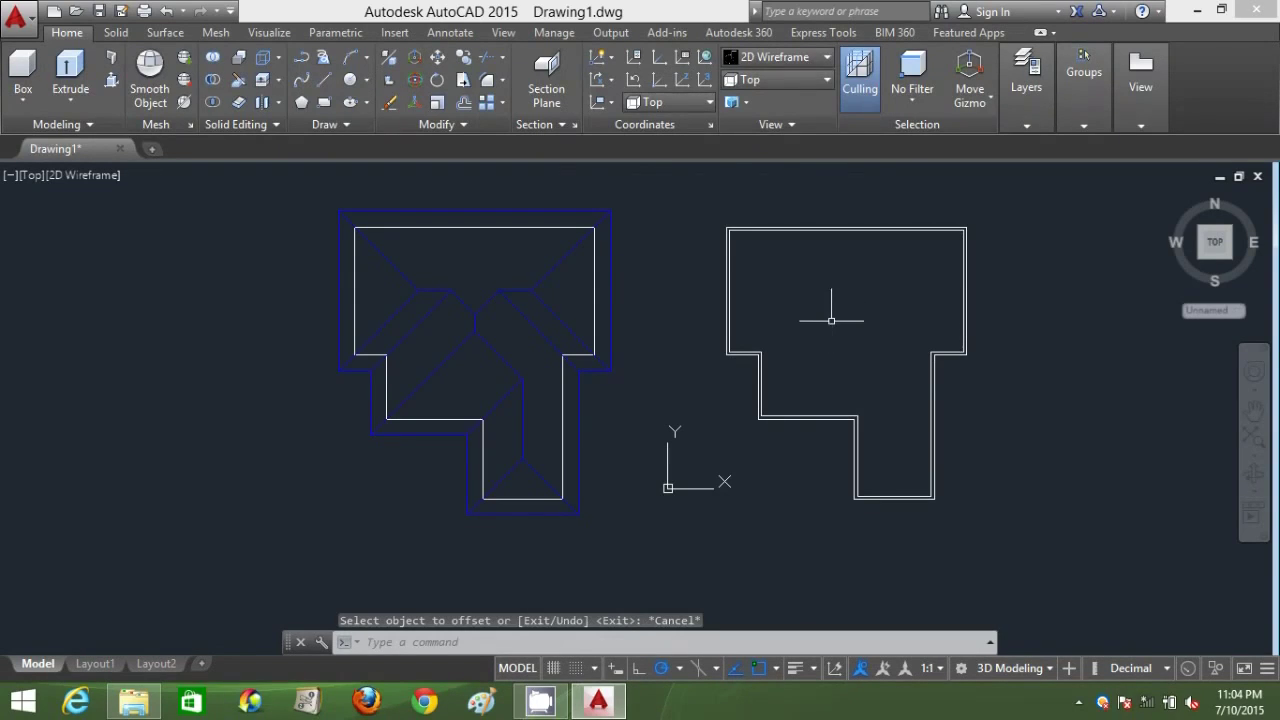
- Switch to SW Isometric view and center the wall outline
{"action": "left_click", "coordinate": [795, 84]}
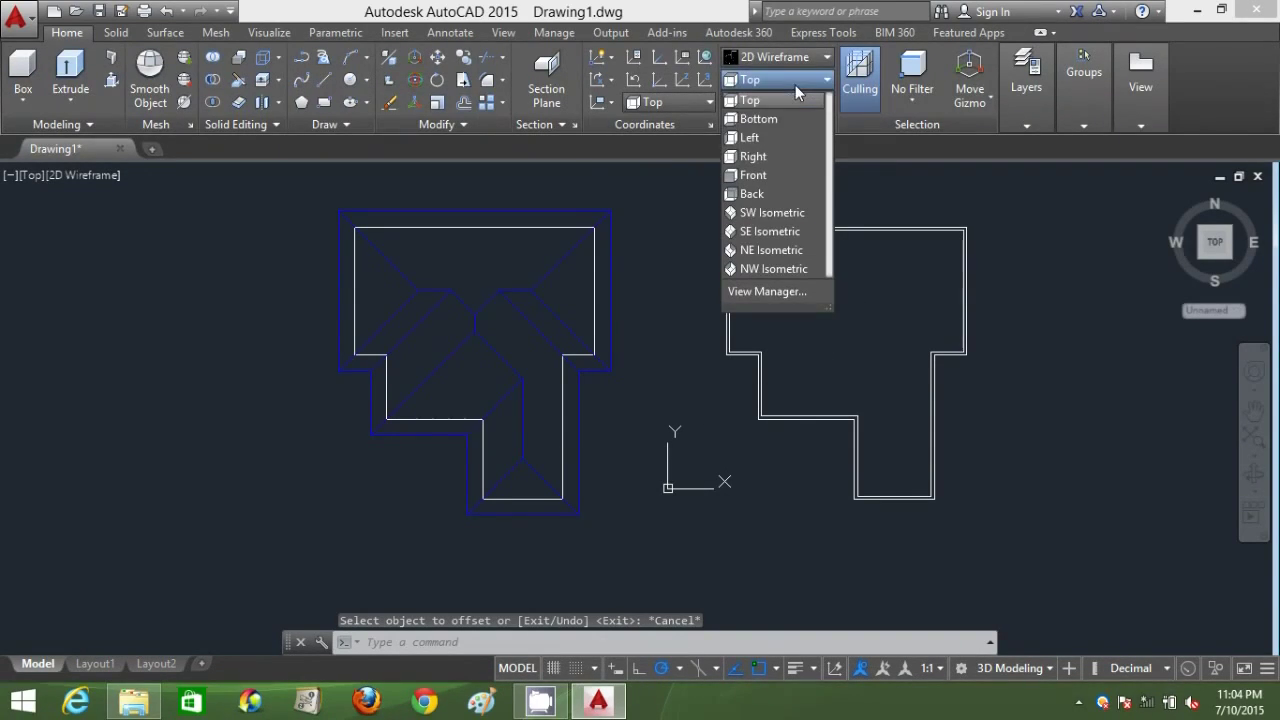
{"action": "left_click", "coordinate": [792, 213]}
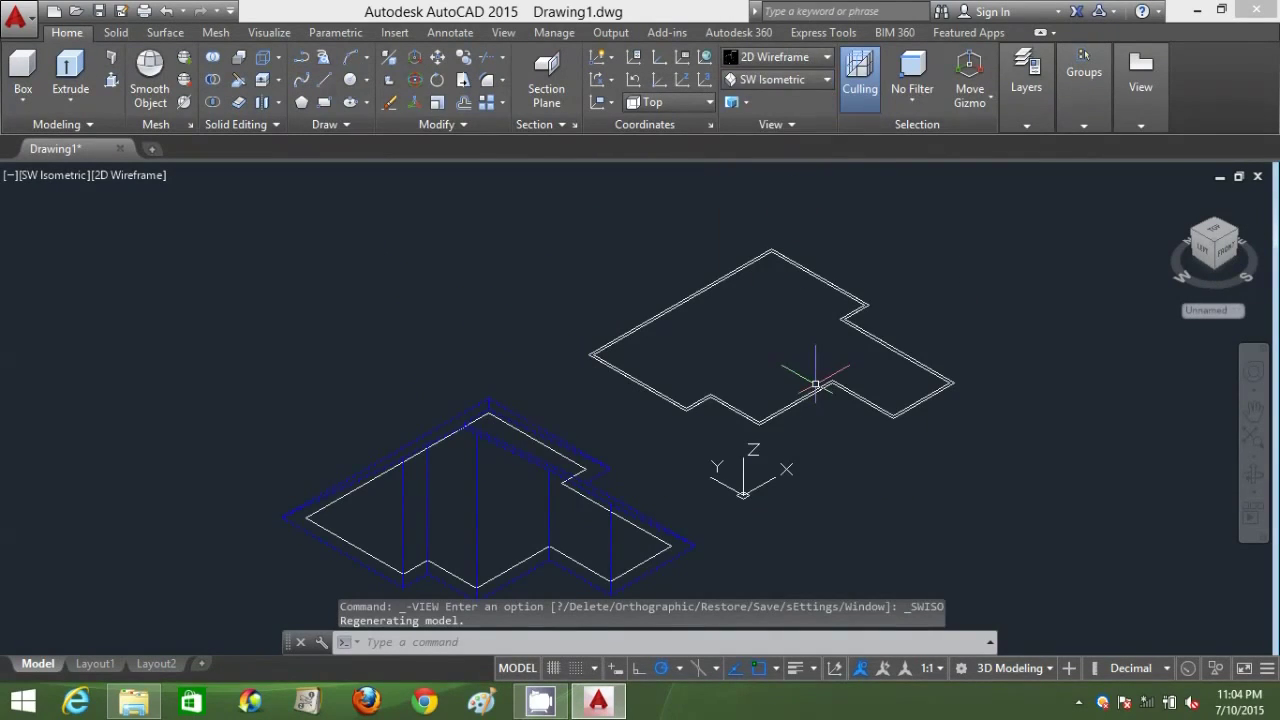
{"action": "scroll", "coordinate": [816, 384], "scroll_direction": "up", "scroll_amount": 2}
{"action": "middle_click_drag", "start_coordinate": [800, 411], "coordinate": [740, 510]}
- Press-pull the band between the wall outlines up 4000 to form the walls
{"action": "type", "text": "PRESSPULL"}
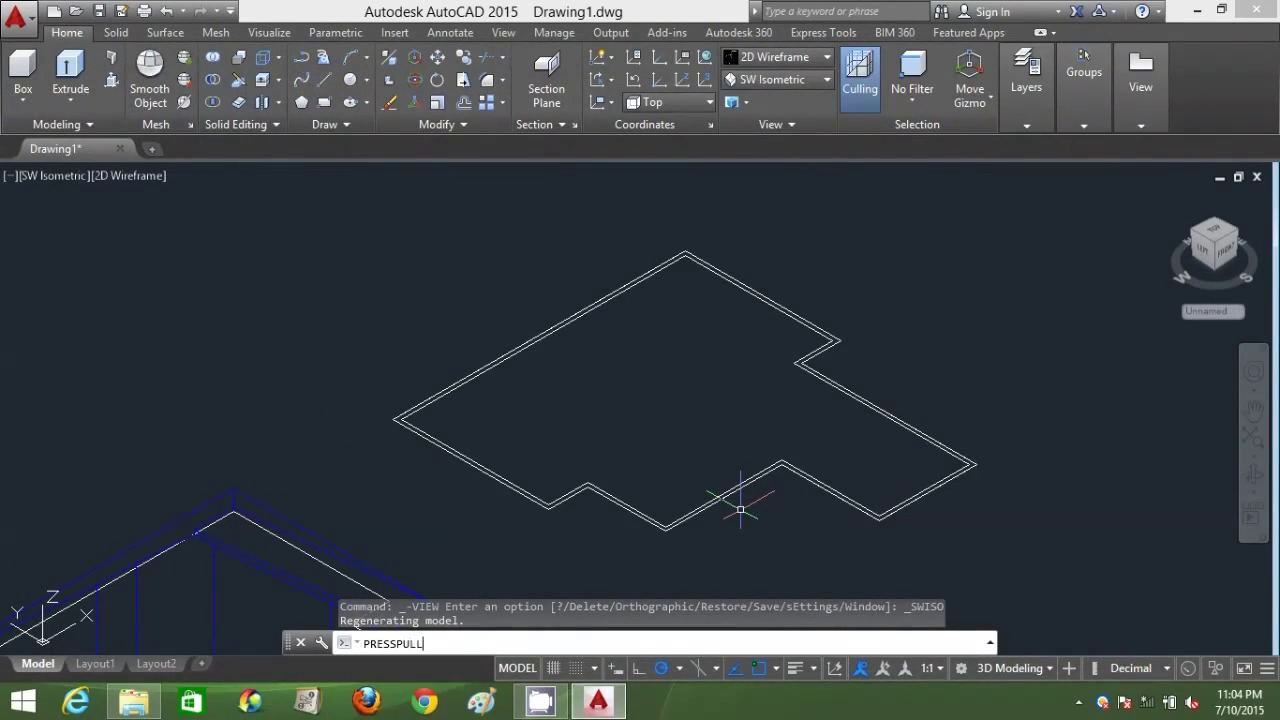
{"action": "key", "text": "Return"}
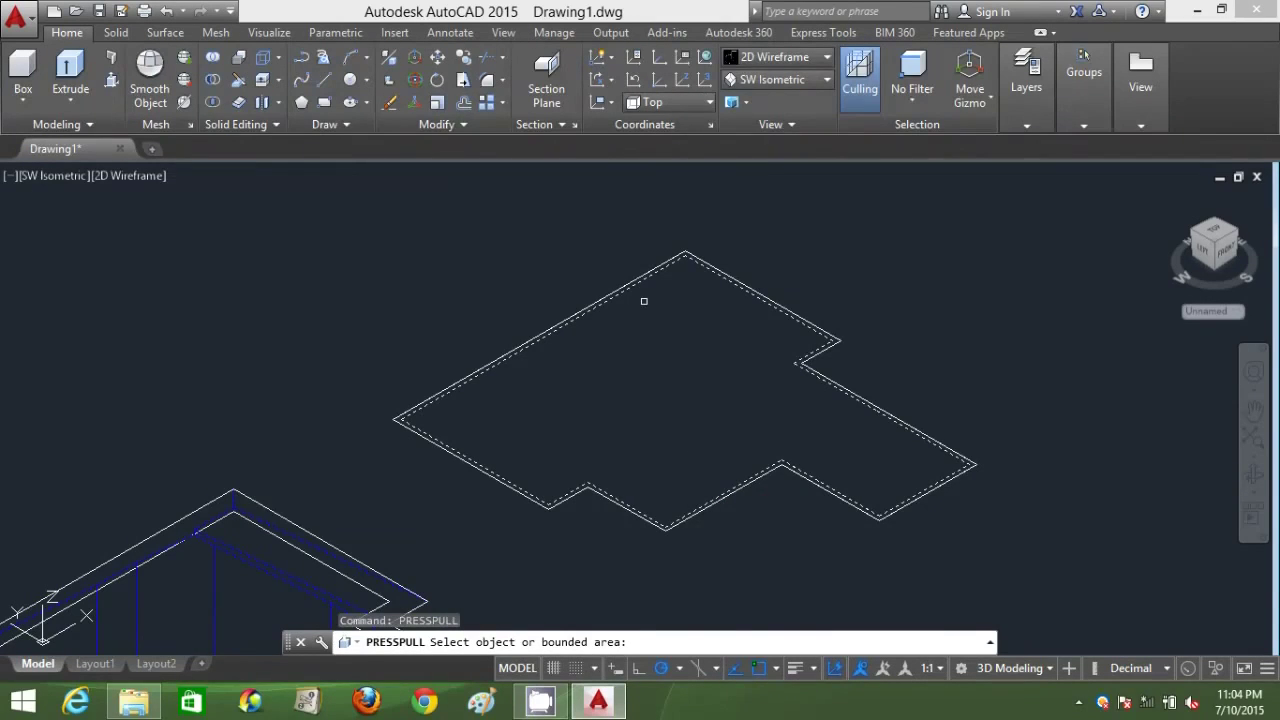
{"action": "scroll", "coordinate": [644, 300], "scroll_direction": "up", "scroll_amount": 3}
{"action": "scroll", "coordinate": [584, 269], "scroll_direction": "up", "scroll_amount": 2}
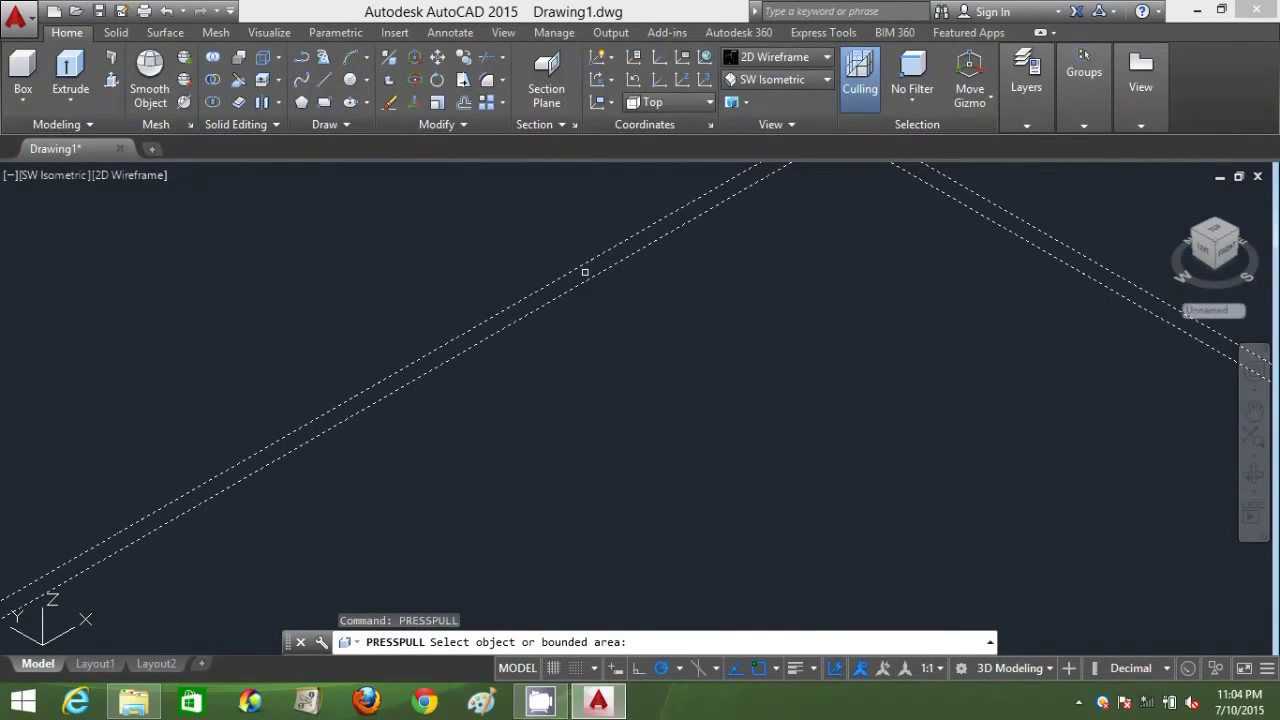
{"action": "left_click", "coordinate": [585, 272]}
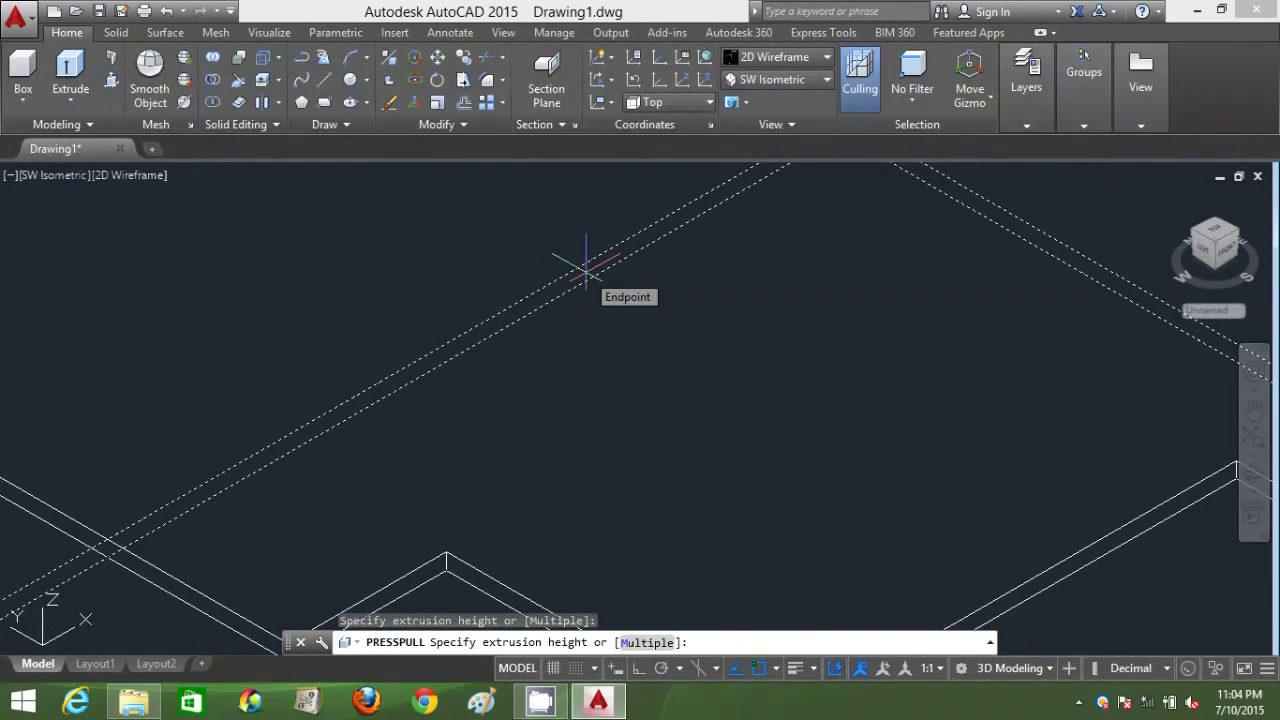
{"action": "type", "text": "4"}
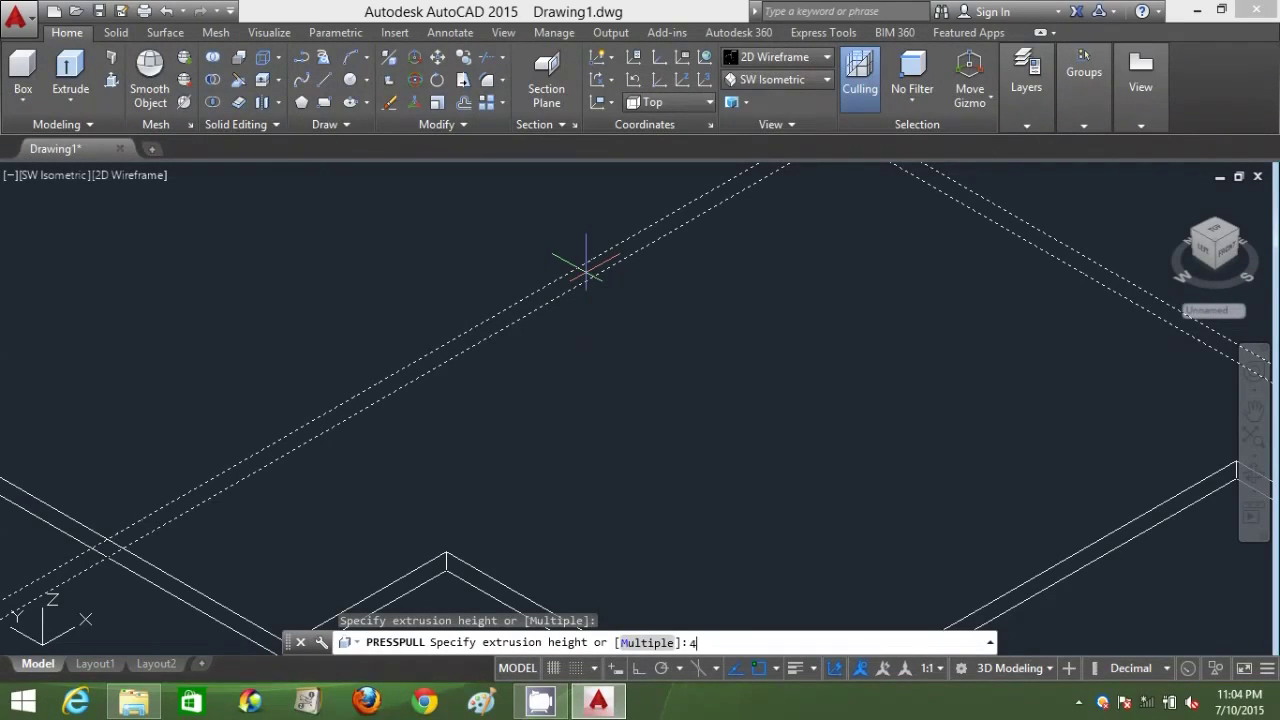
{"action": "type", "text": "000"}
{"action": "key", "text": "Return"}
{"action": "scroll", "coordinate": [586, 265], "scroll_direction": "down", "scroll_amount": 5}
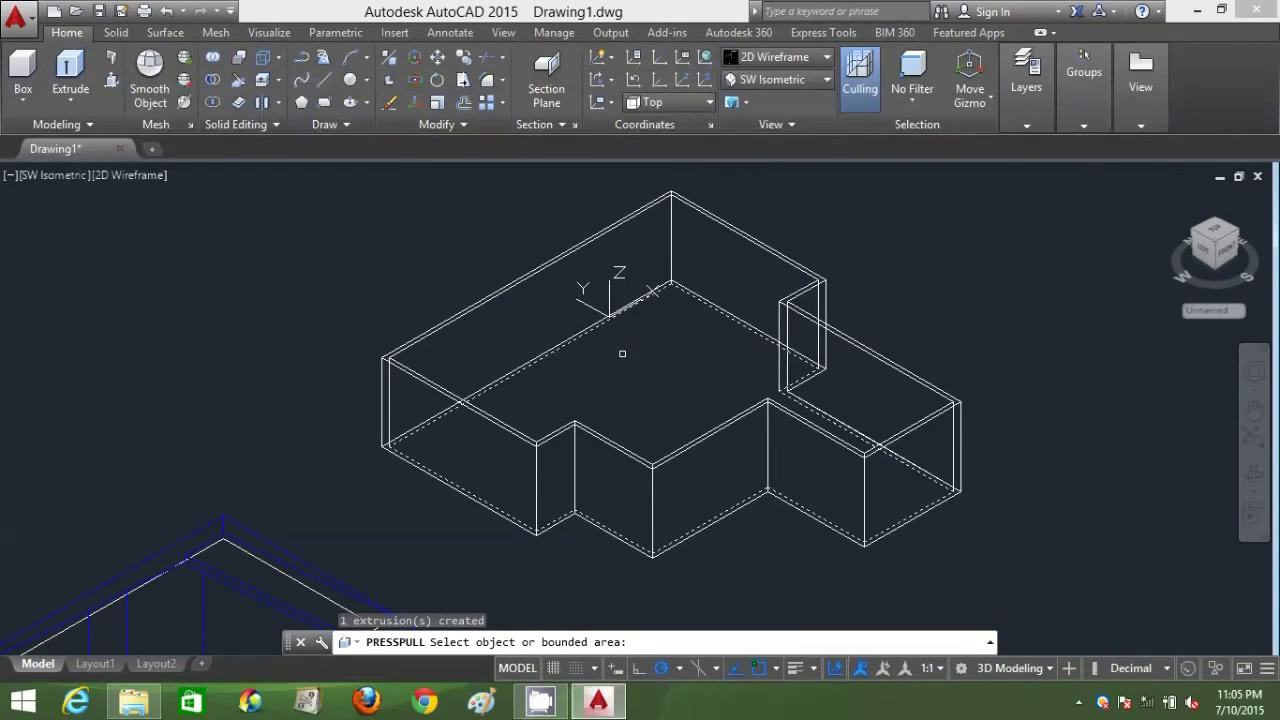
{"action": "key", "text": "Escape"}
{"action": "scroll", "coordinate": [622, 353], "scroll_direction": "down", "scroll_amount": 2}
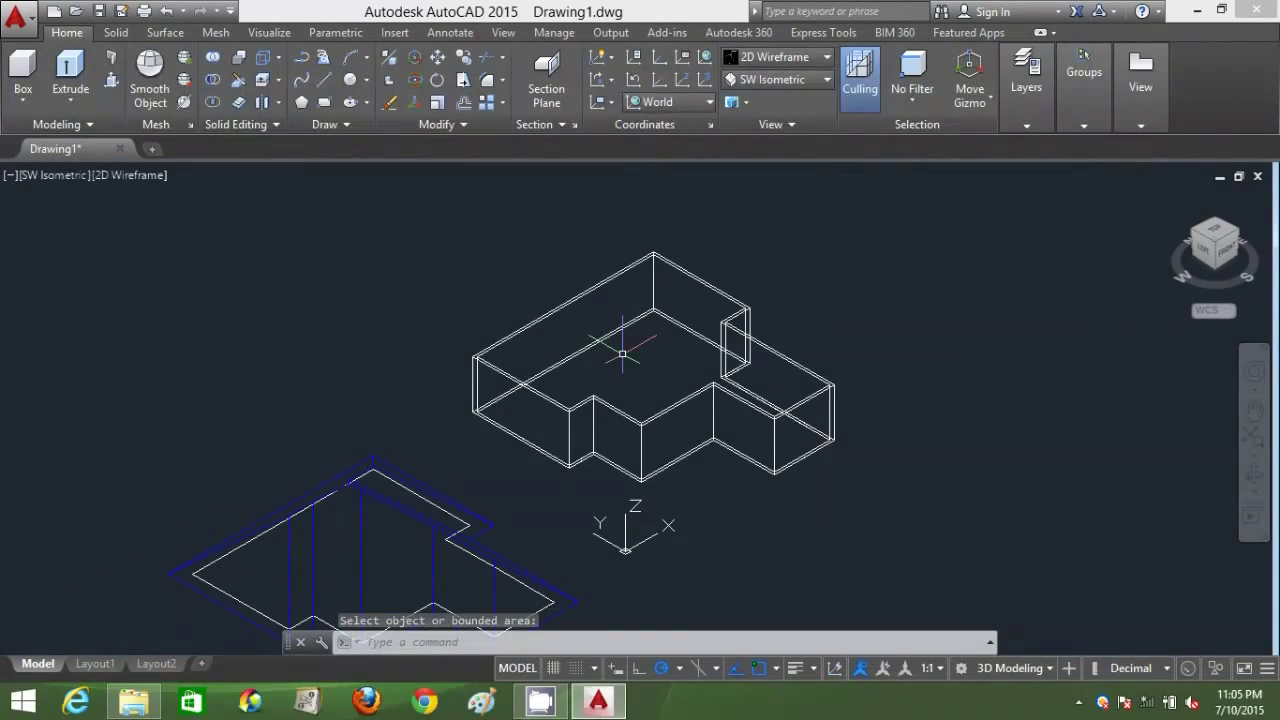
- Turn off object culling
{"action": "left_click", "coordinate": [780, 57]}
{"action": "key", "text": "Escape"}
{"action": "left_click", "coordinate": [843, 96]}
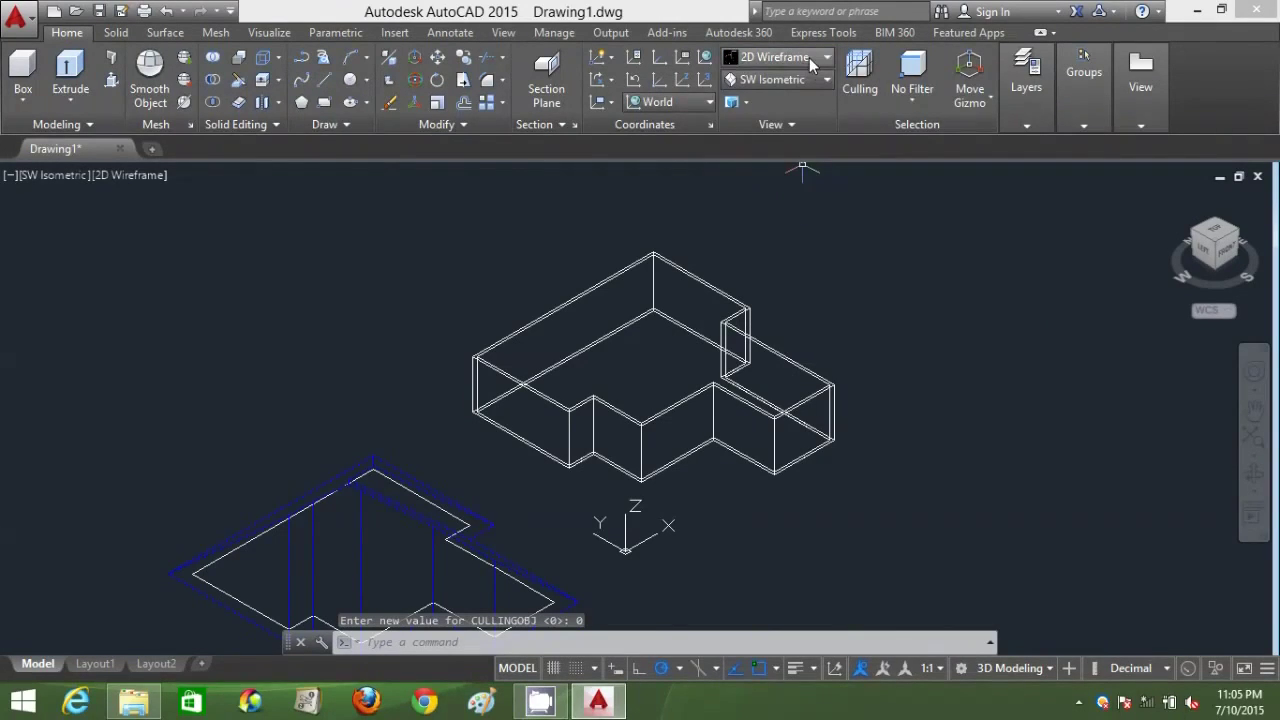
- Shade the model in the Conceptual visual style and look it over
{"action": "left_click", "coordinate": [809, 57]}
{"action": "left_click", "coordinate": [848, 118]}
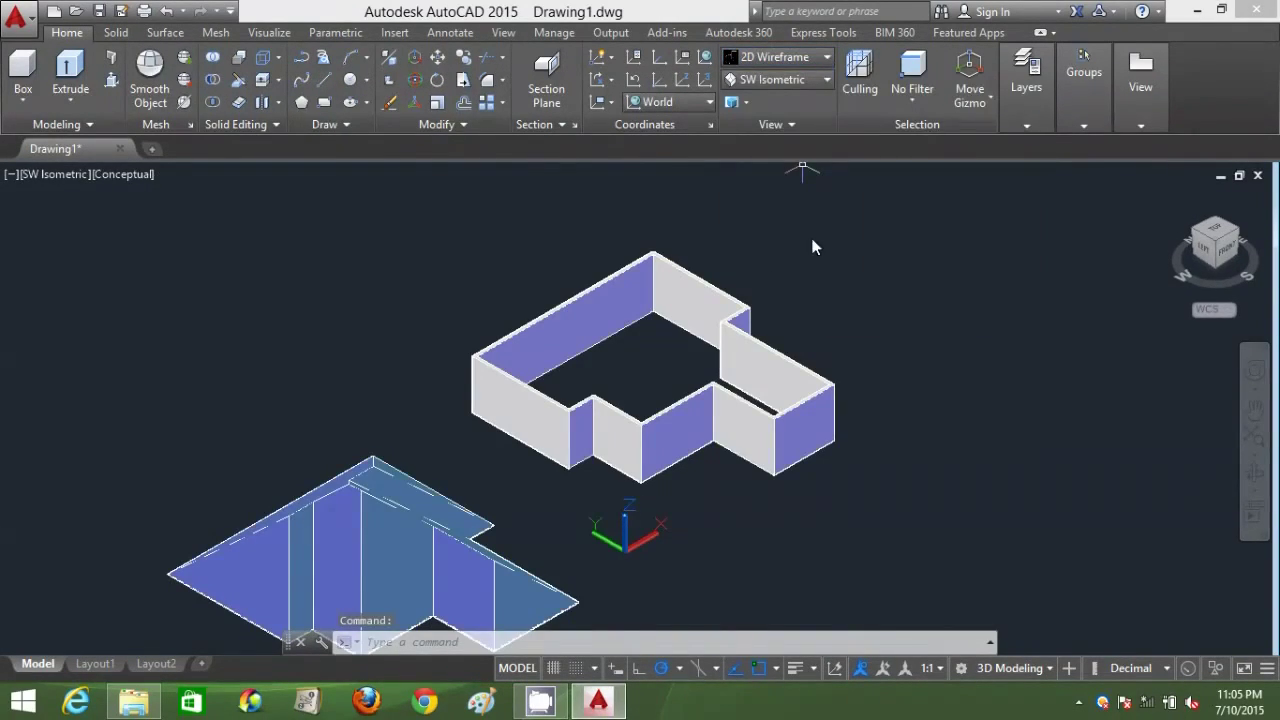
{"action": "left_click", "coordinate": [923, 352]}
{"action": "left_click", "coordinate": [862, 276]}
{"action": "scroll", "coordinate": [870, 279], "scroll_direction": "down", "scroll_amount": 2}
{"action": "scroll", "coordinate": [870, 279], "scroll_direction": "up", "scroll_amount": 2}
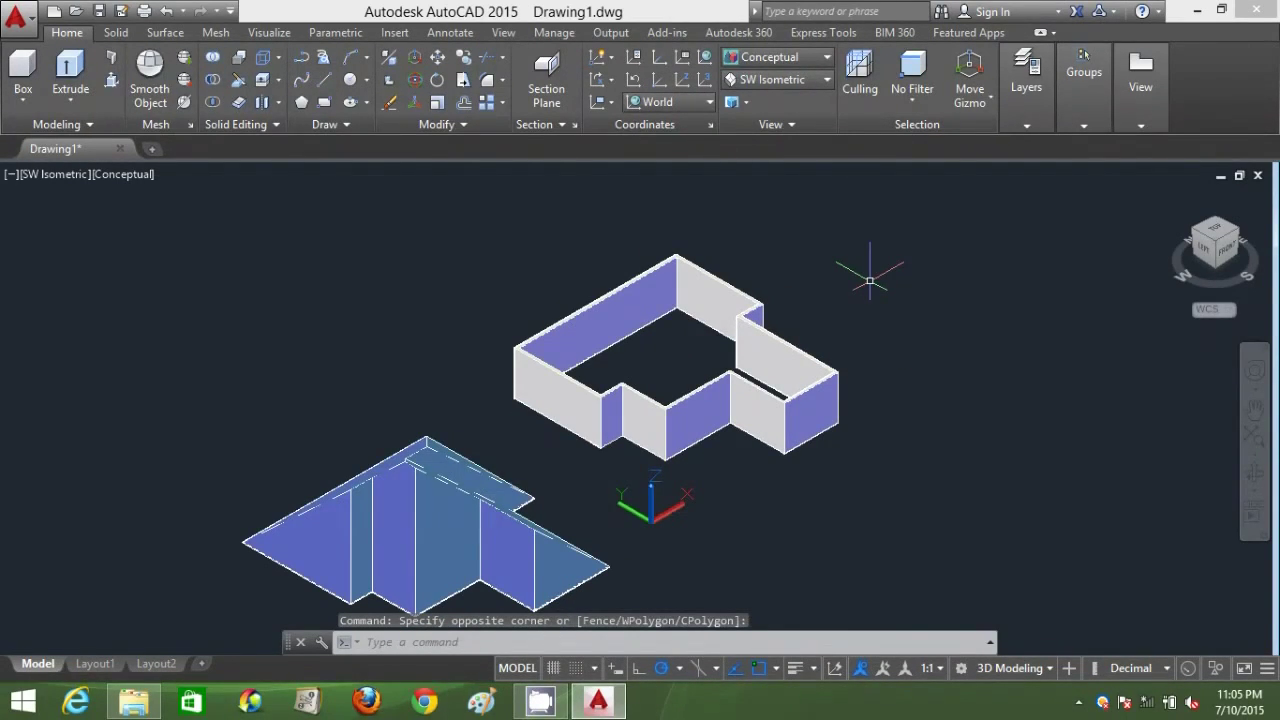
{"action": "scroll", "coordinate": [870, 280], "scroll_direction": "up", "scroll_amount": 1}
{"action": "scroll", "coordinate": [870, 280], "scroll_direction": "down", "scroll_amount": 2}
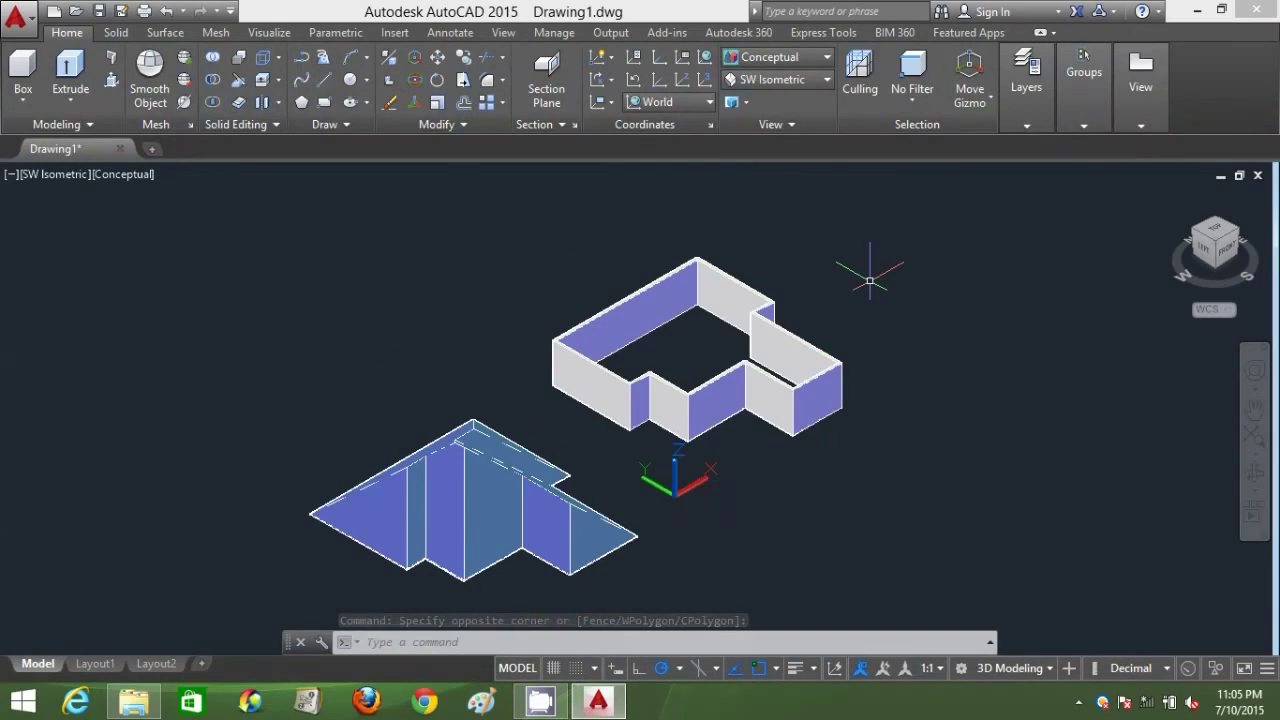
{"action": "scroll", "coordinate": [870, 279], "scroll_direction": "up", "scroll_amount": 2}
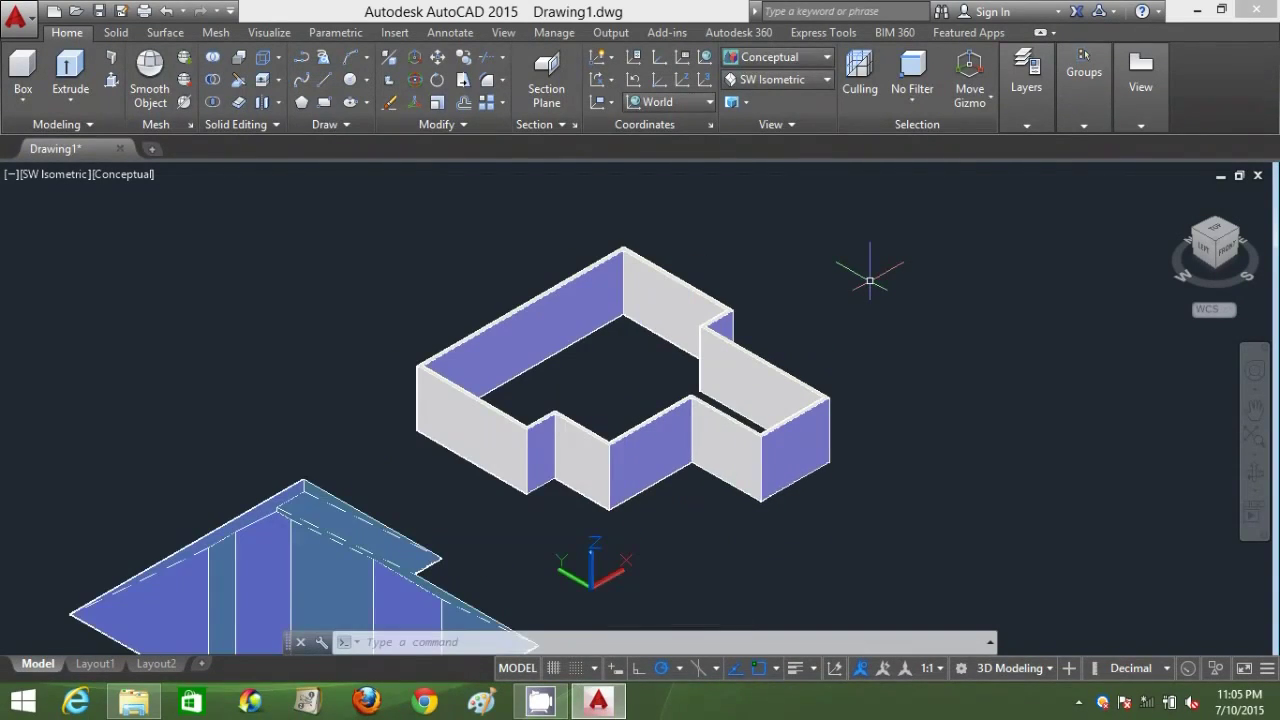
- Return to 2D Wireframe, then switch to Top and SW Isometric views
{"action": "left_click", "coordinate": [760, 62]}
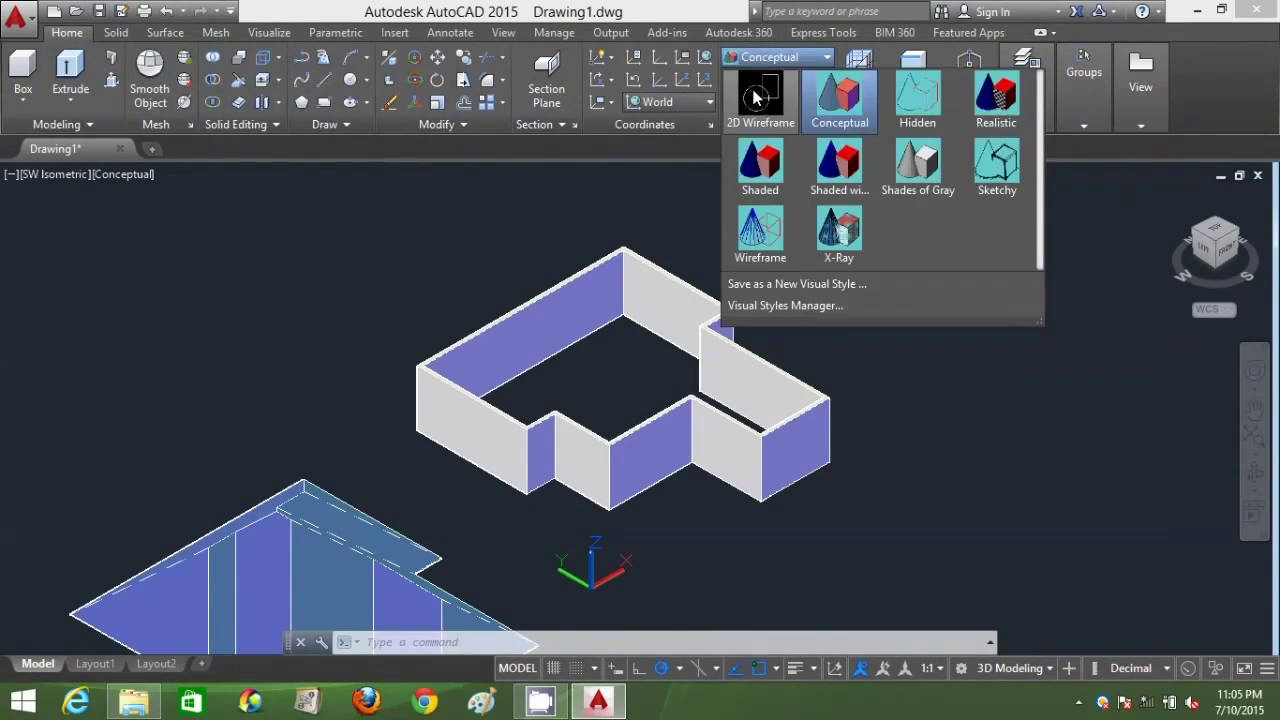
{"action": "left_click", "coordinate": [760, 95]}
{"action": "left_click", "coordinate": [754, 79]}
{"action": "left_click", "coordinate": [759, 102]}
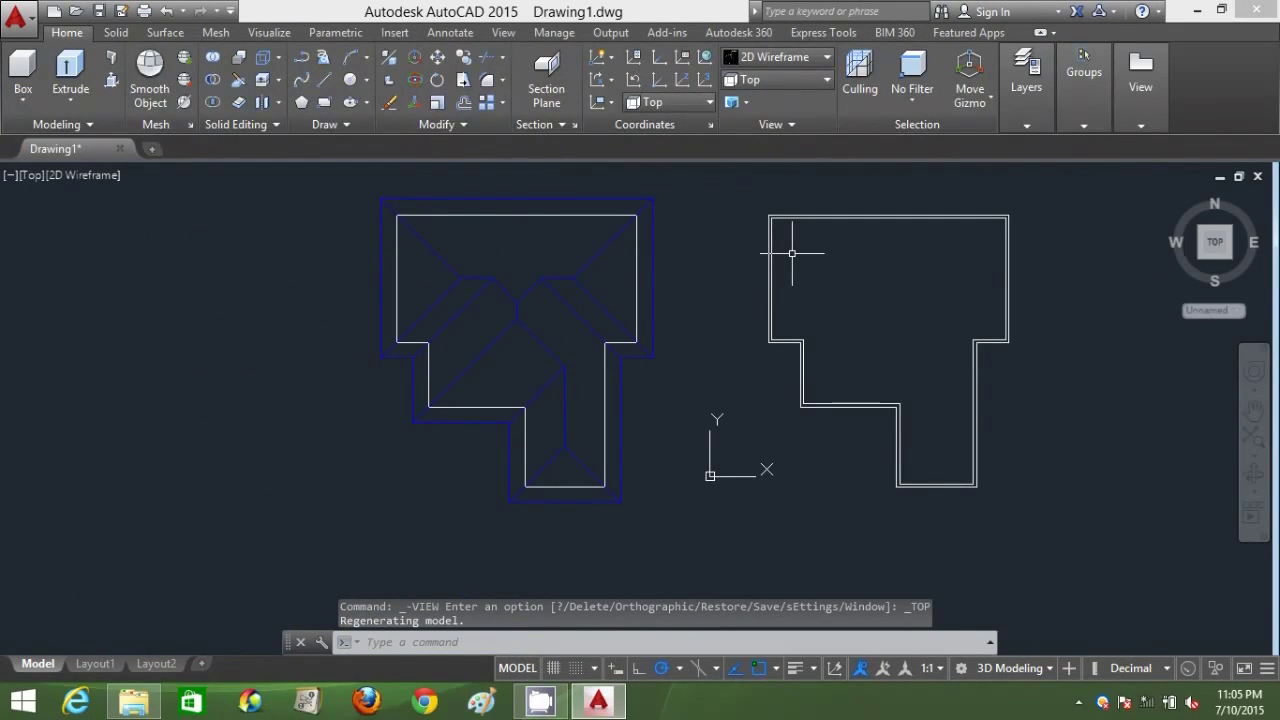
{"action": "left_click", "coordinate": [781, 80]}
{"action": "left_click", "coordinate": [787, 213]}
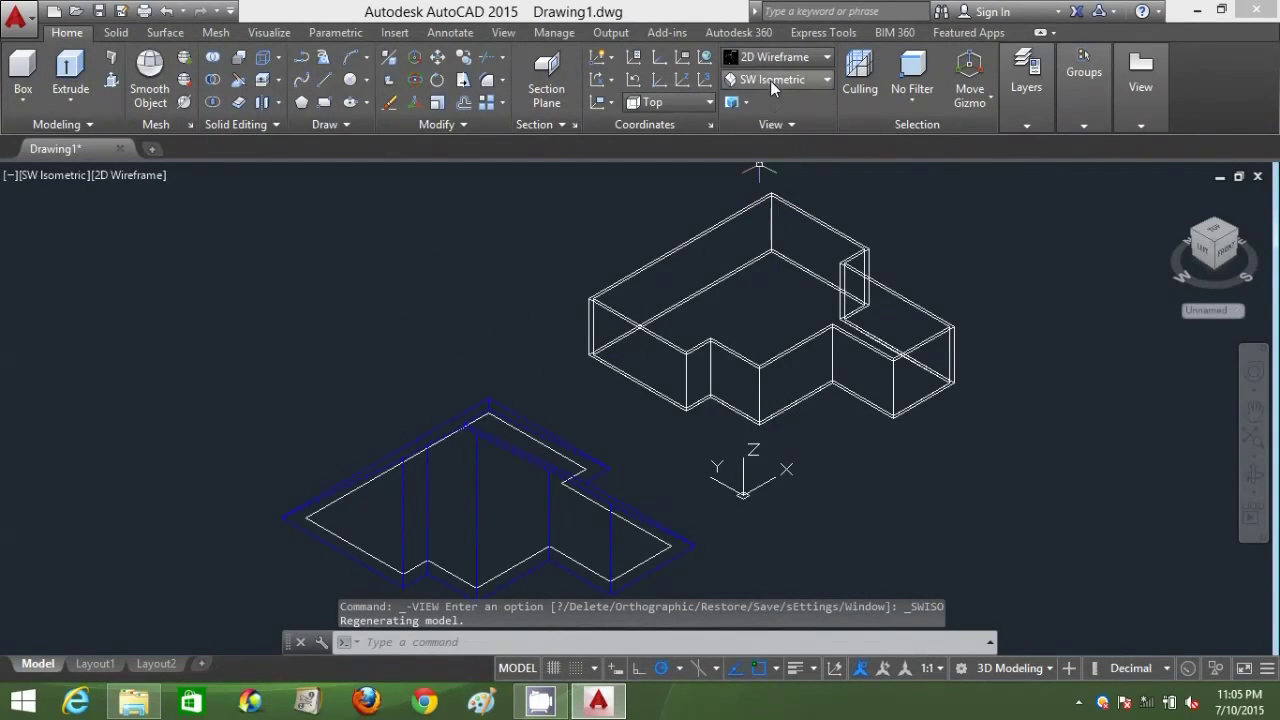
{"action": "left_click", "coordinate": [770, 80]}
- In SE Isometric view, move the roof onto the walls' top corner and shade it Conceptual
{"action": "left_click", "coordinate": [767, 232]}
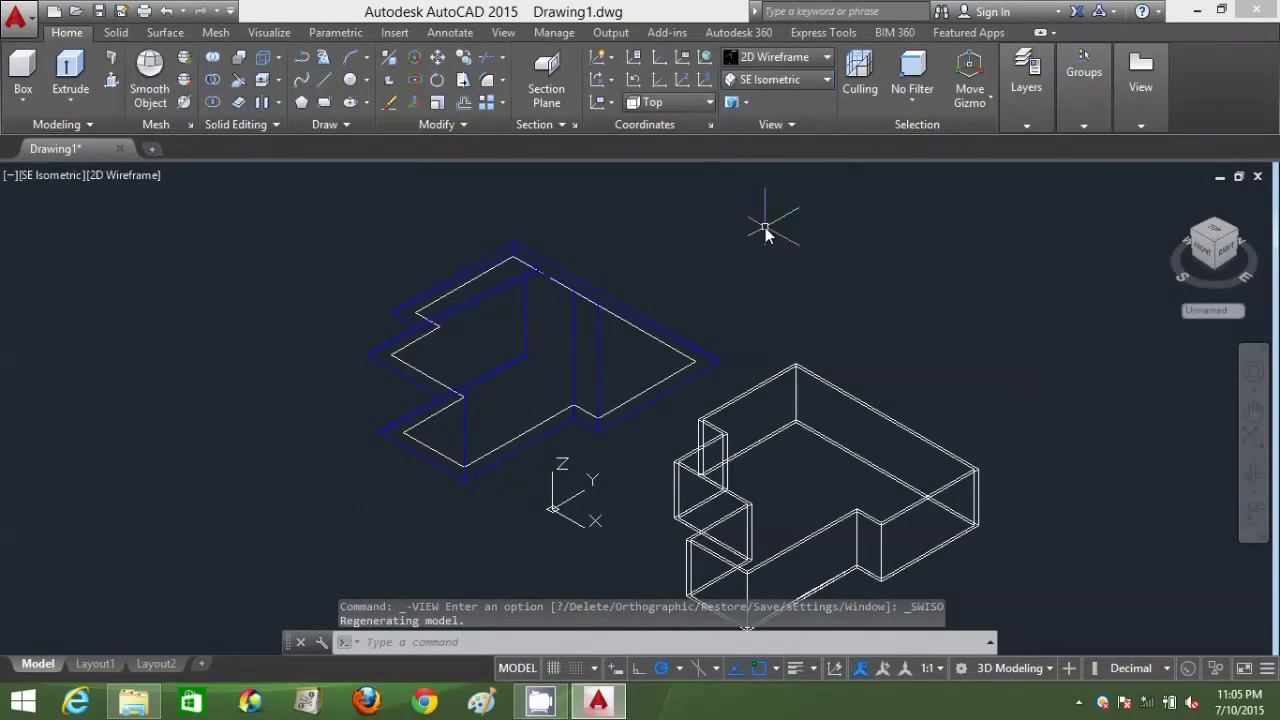
{"action": "middle_click_drag", "start_coordinate": [860, 412], "coordinate": [832, 347]}
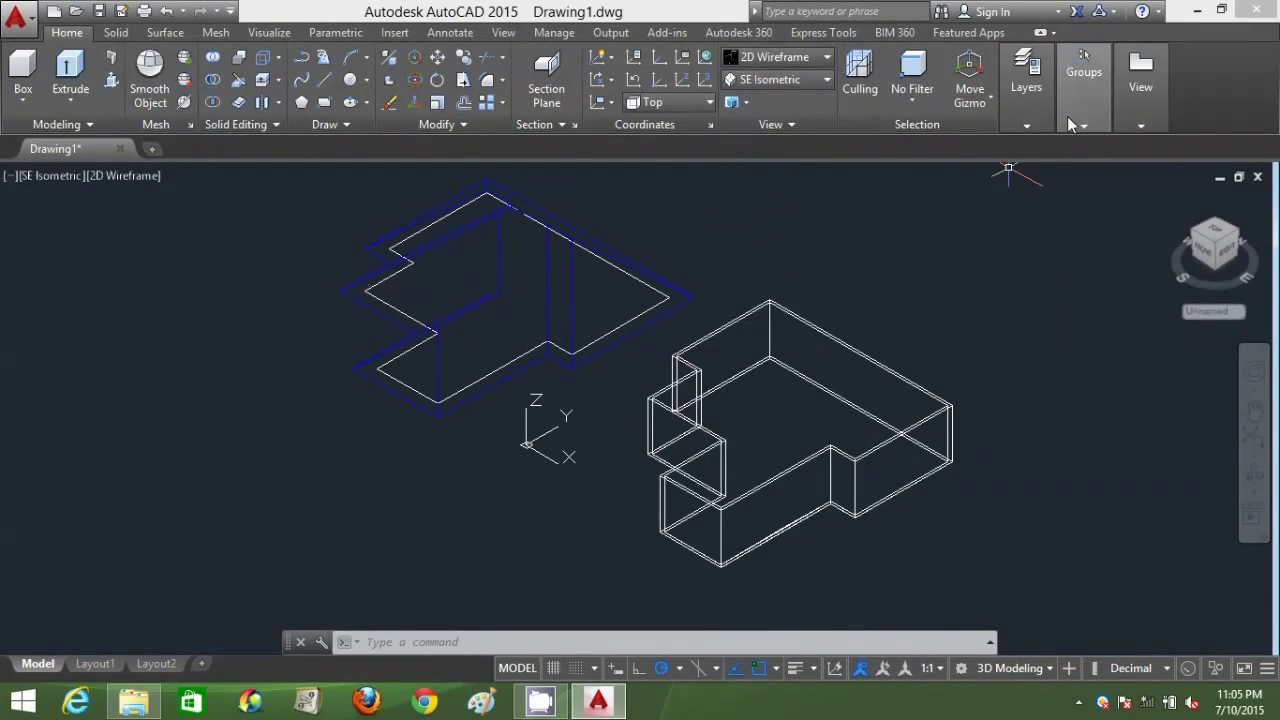
{"action": "left_click", "coordinate": [442, 58]}
{"action": "left_click", "coordinate": [702, 311]}
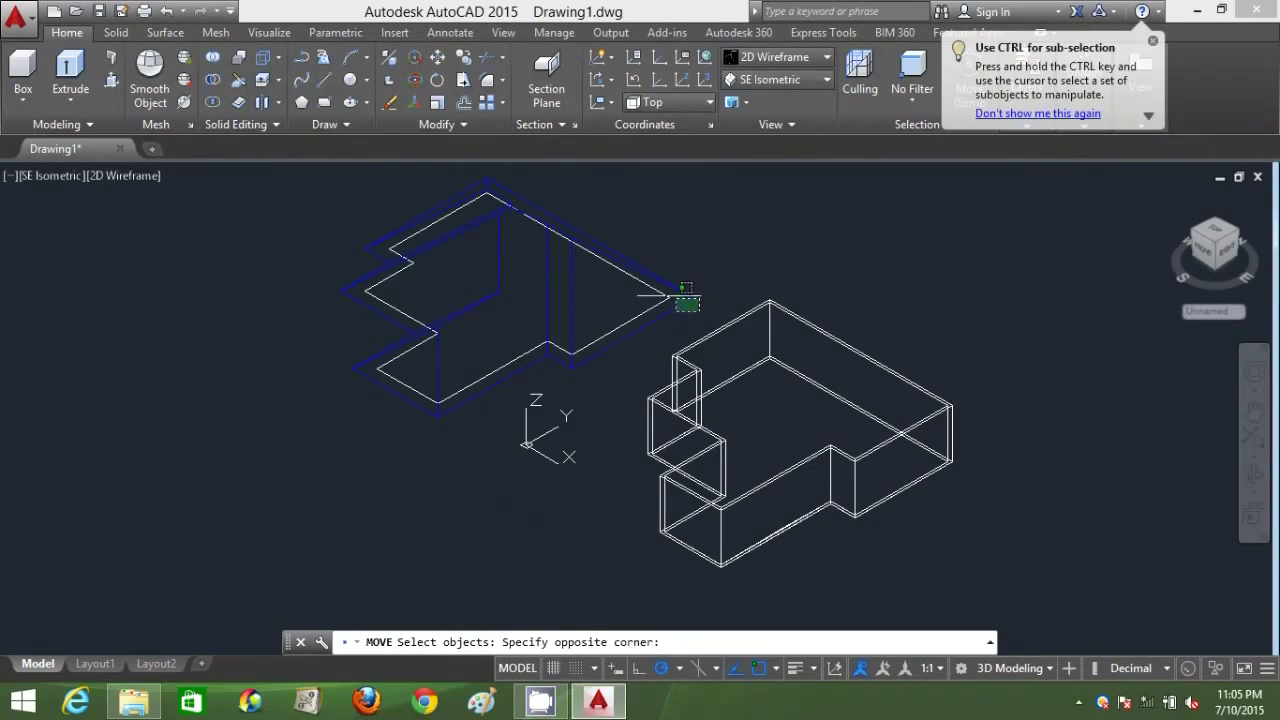
{"action": "left_click", "coordinate": [549, 231]}
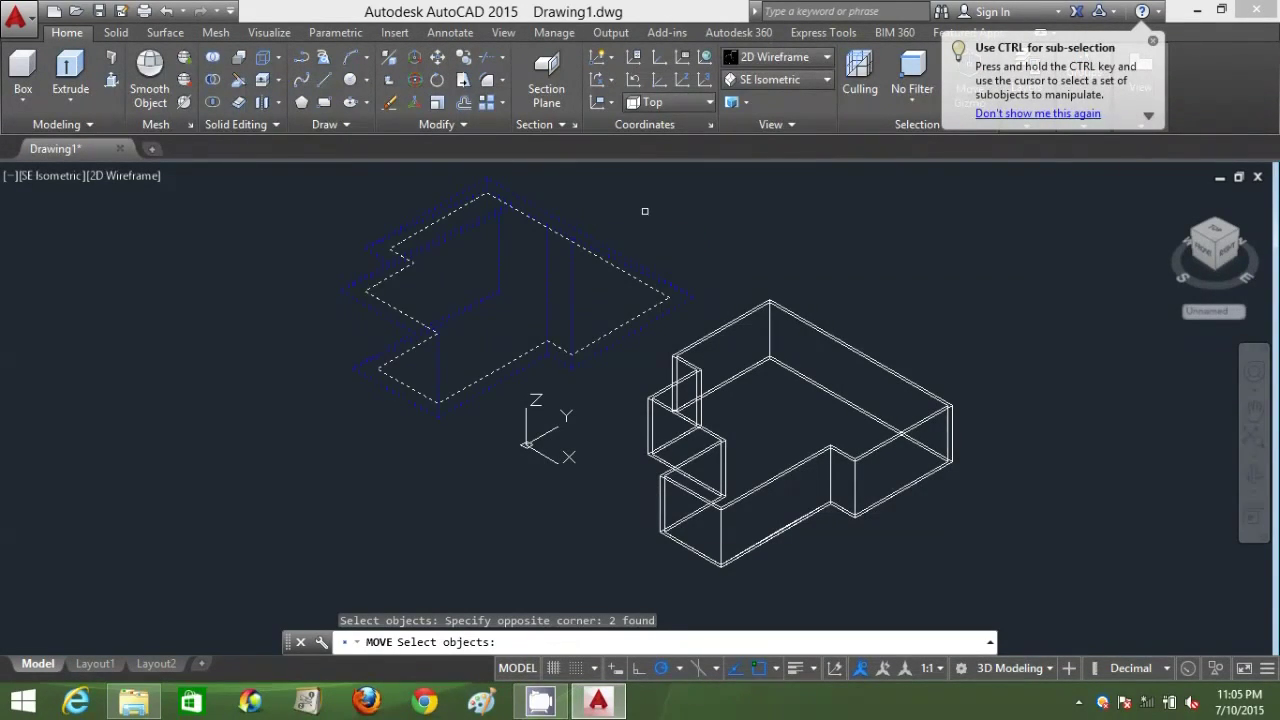
{"action": "key", "text": "Return"}
{"action": "left_click", "coordinate": [669, 297]}
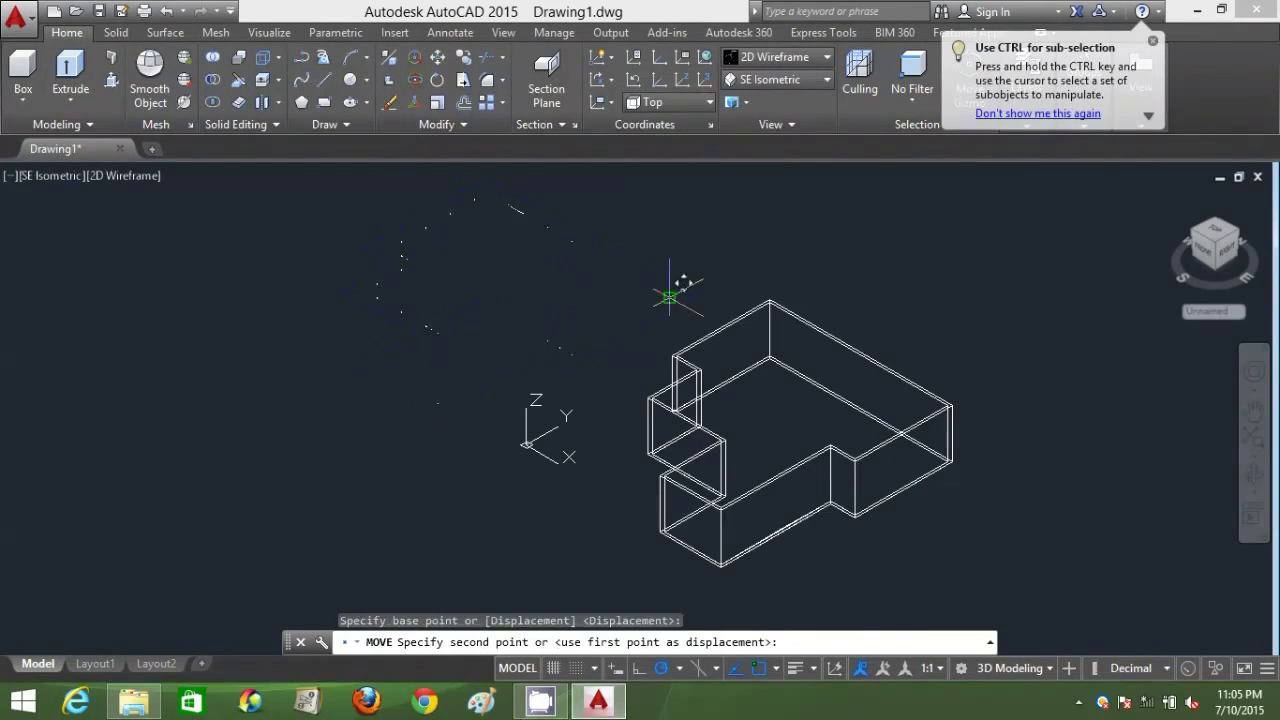
{"action": "left_click", "coordinate": [964, 392]}
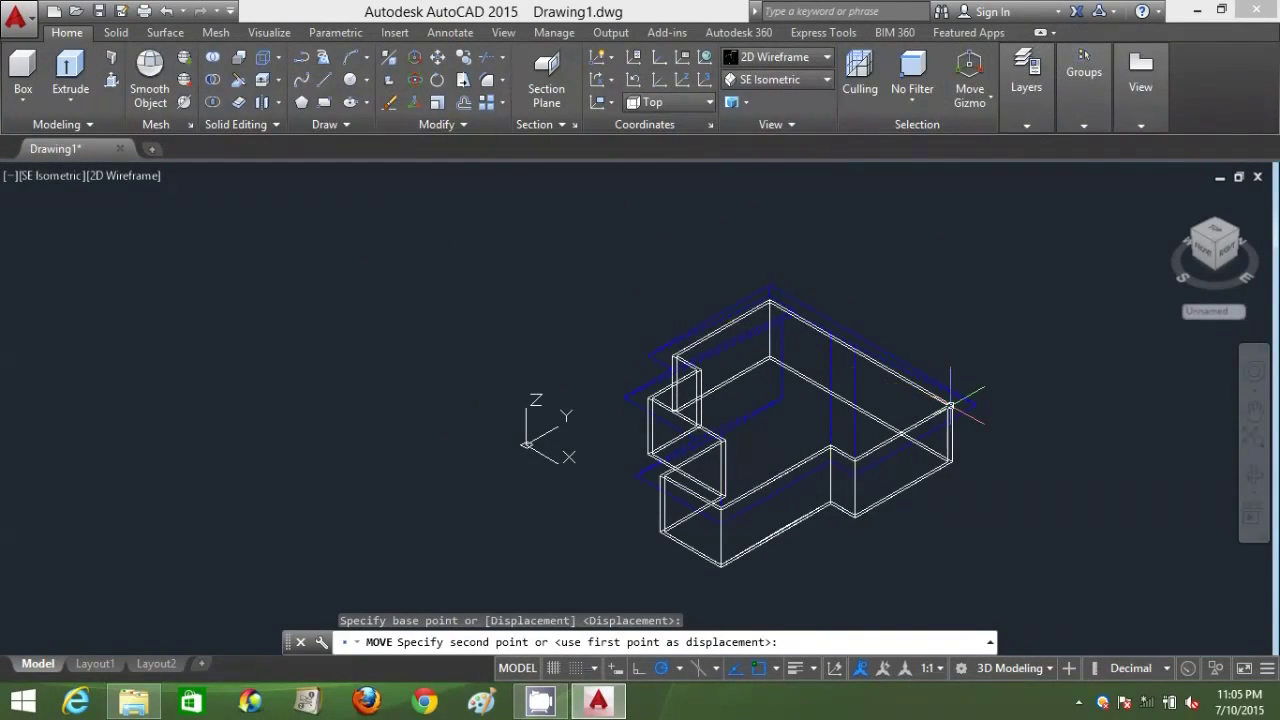
{"action": "left_click", "coordinate": [780, 61]}
{"action": "left_click", "coordinate": [843, 157]}
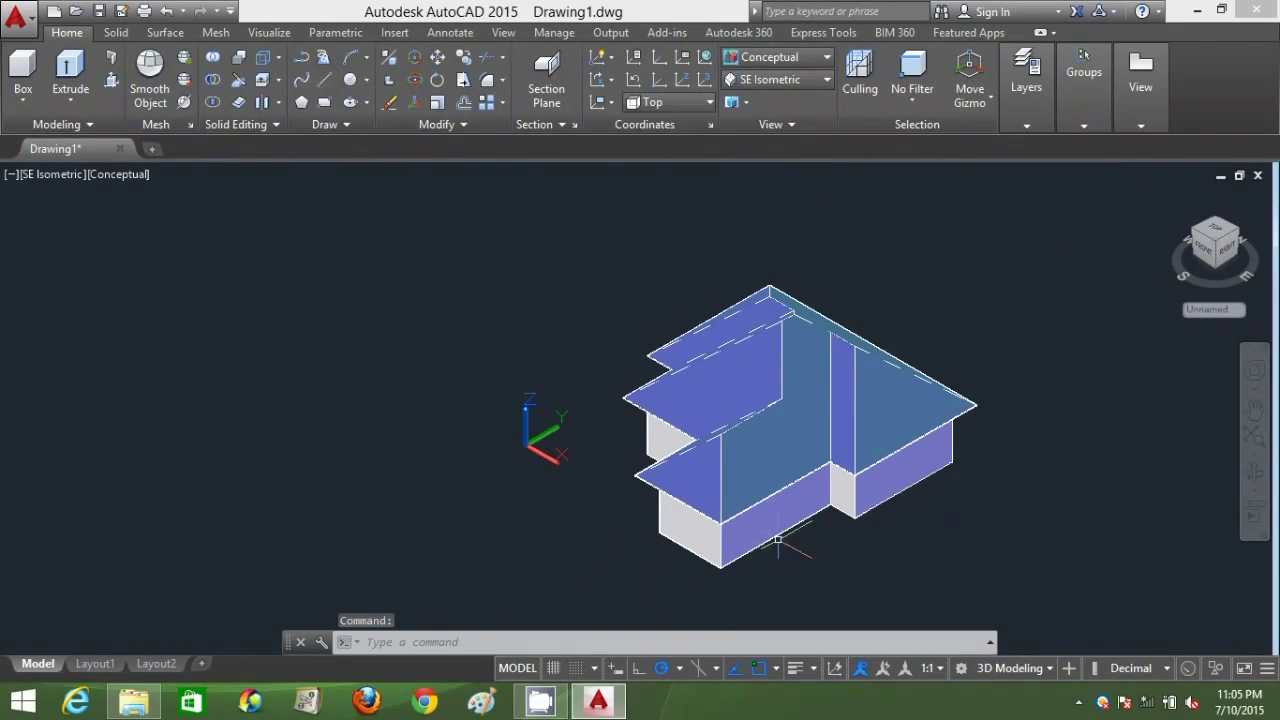
- Orbit the house, then cycle through the Top and SW Isometric views
{"action": "middle_click_drag", "start_coordinate": [780, 530], "coordinate": [963, 493], "text": "shift"}
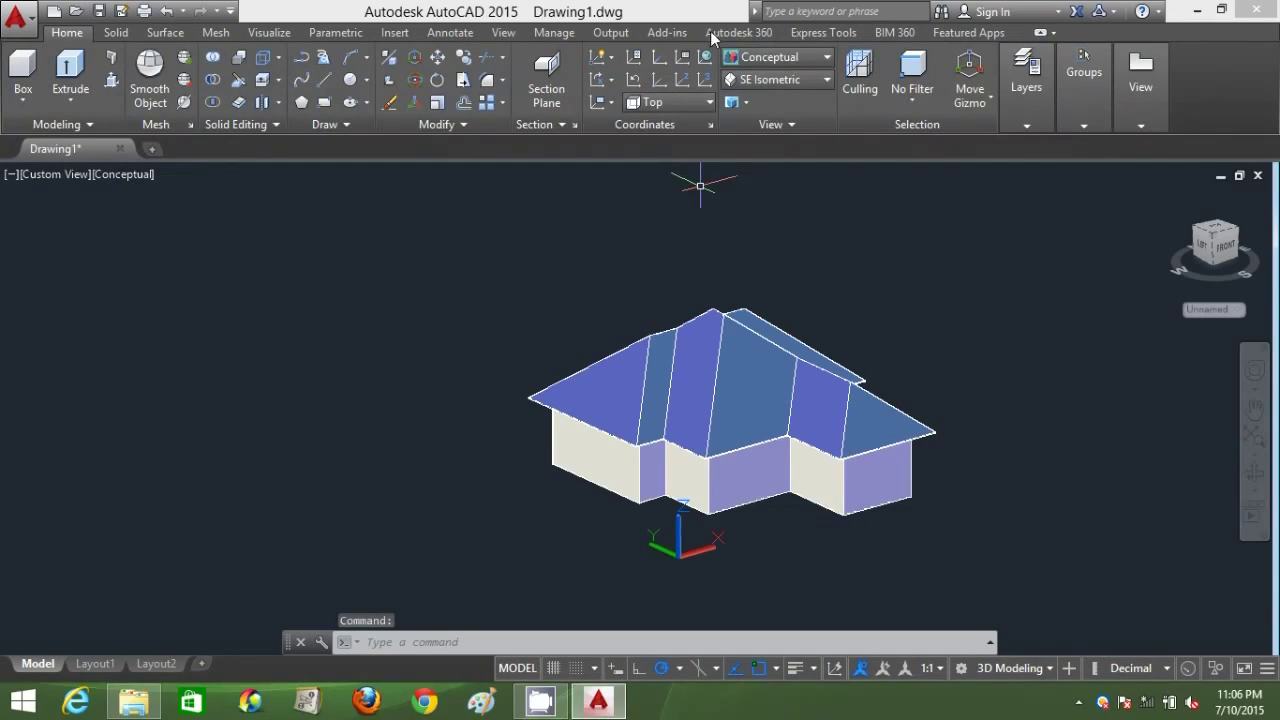
{"action": "left_click", "coordinate": [770, 79]}
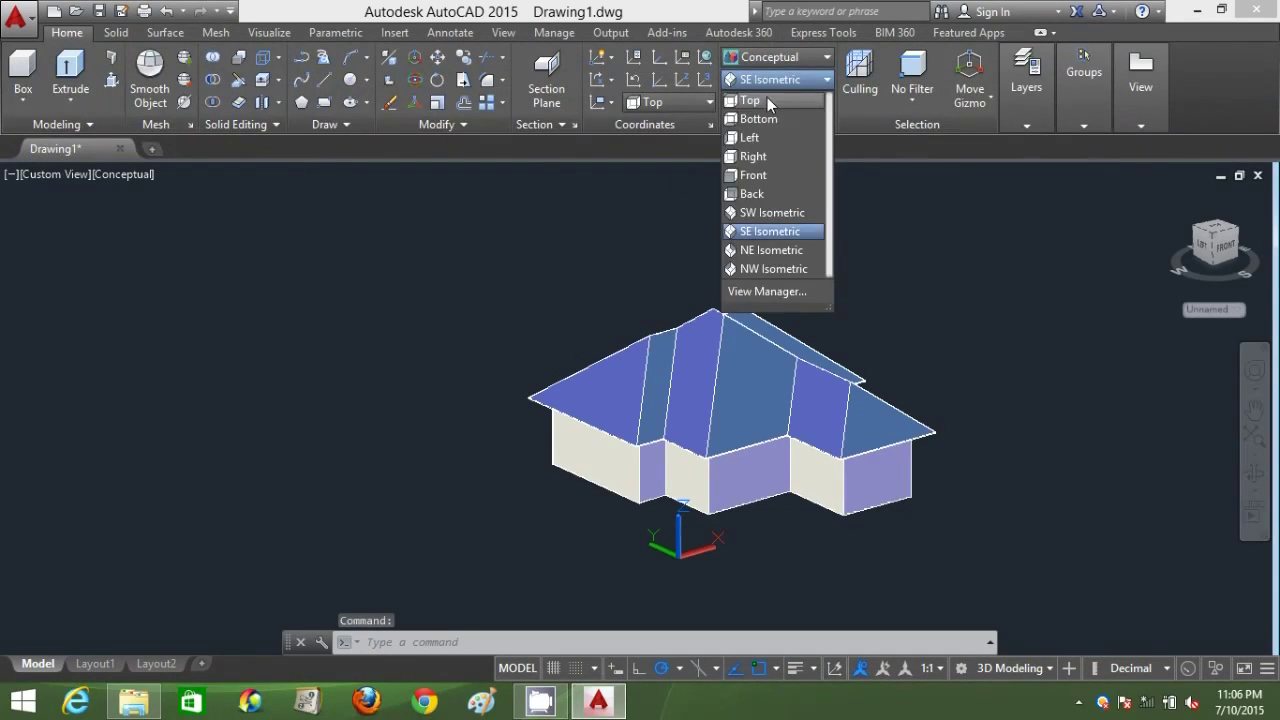
{"action": "left_click", "coordinate": [767, 98]}
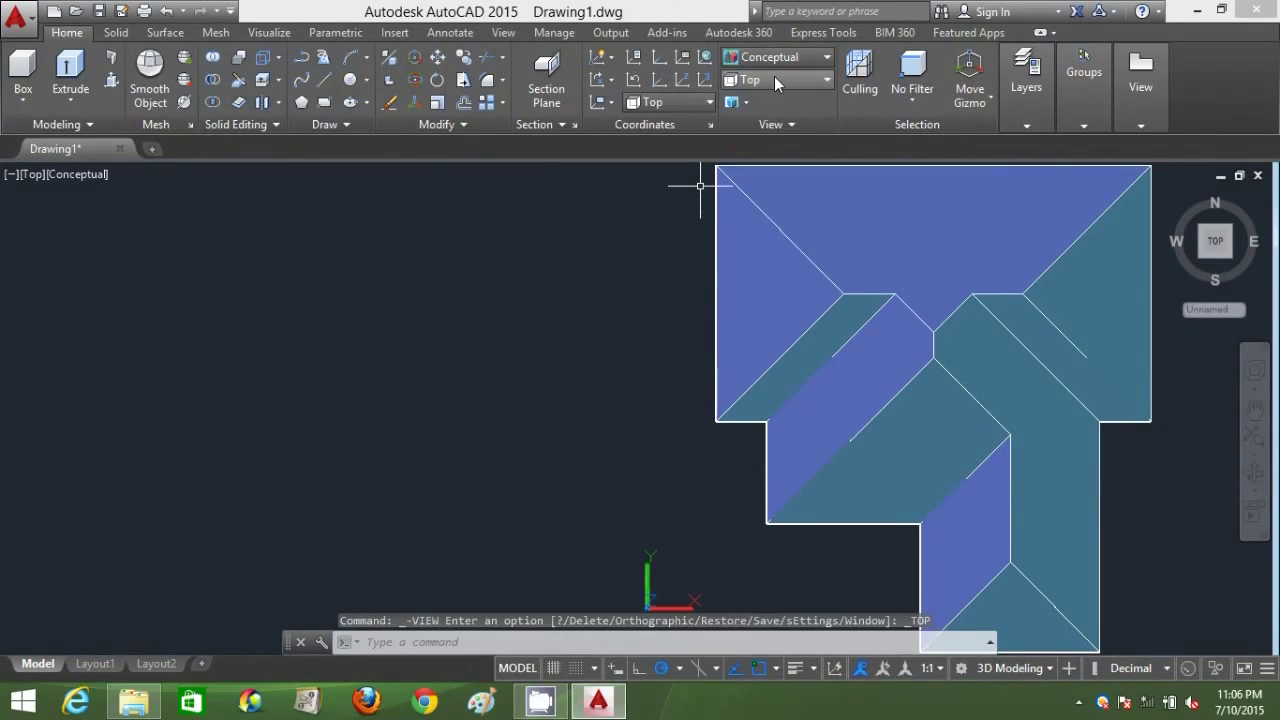
{"action": "left_click", "coordinate": [775, 79]}
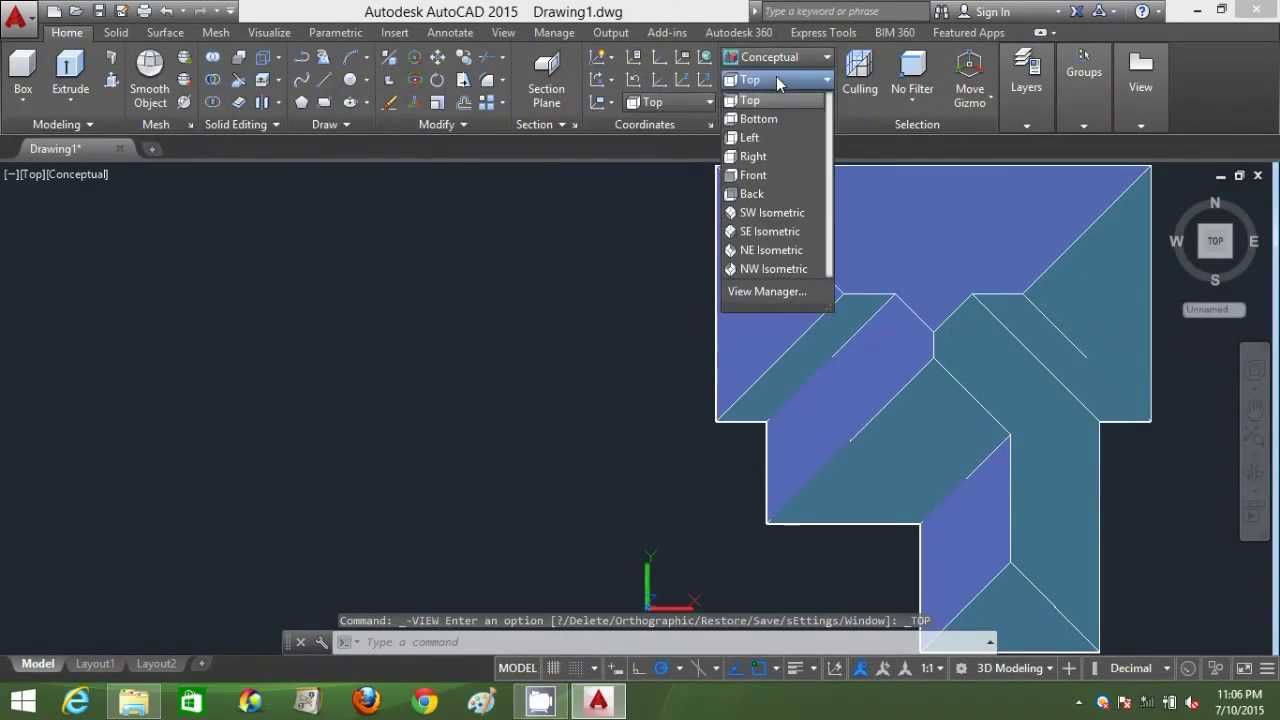
{"action": "left_click", "coordinate": [772, 216]}
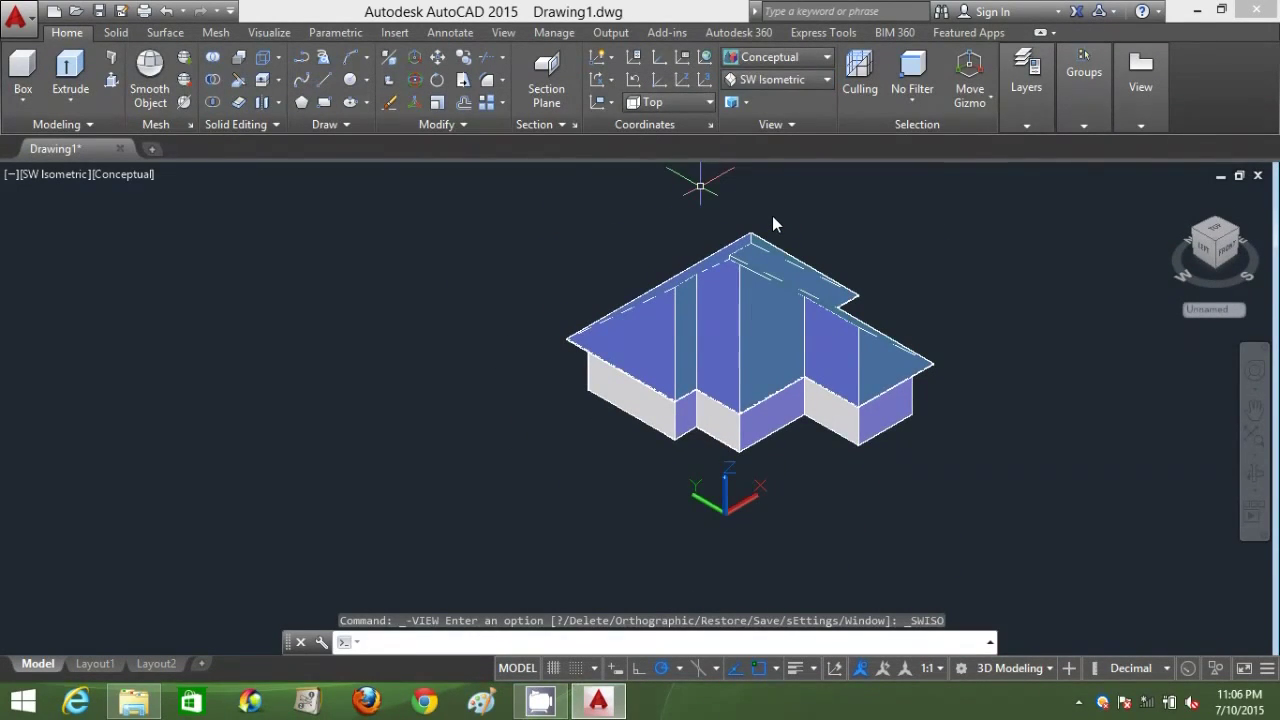
{"action": "scroll", "coordinate": [900, 294], "scroll_direction": "up", "scroll_amount": 2}
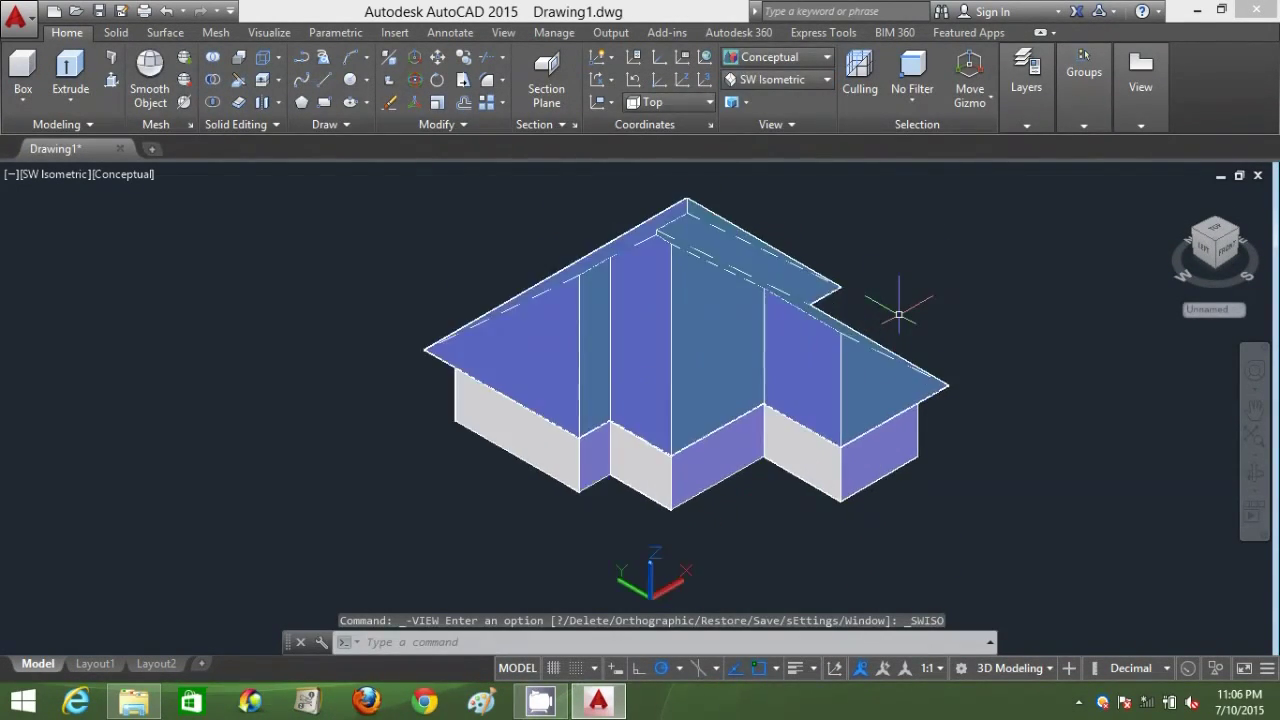
- Set the 2D Wireframe visual style and the Top view
{"action": "left_click", "coordinate": [758, 62]}
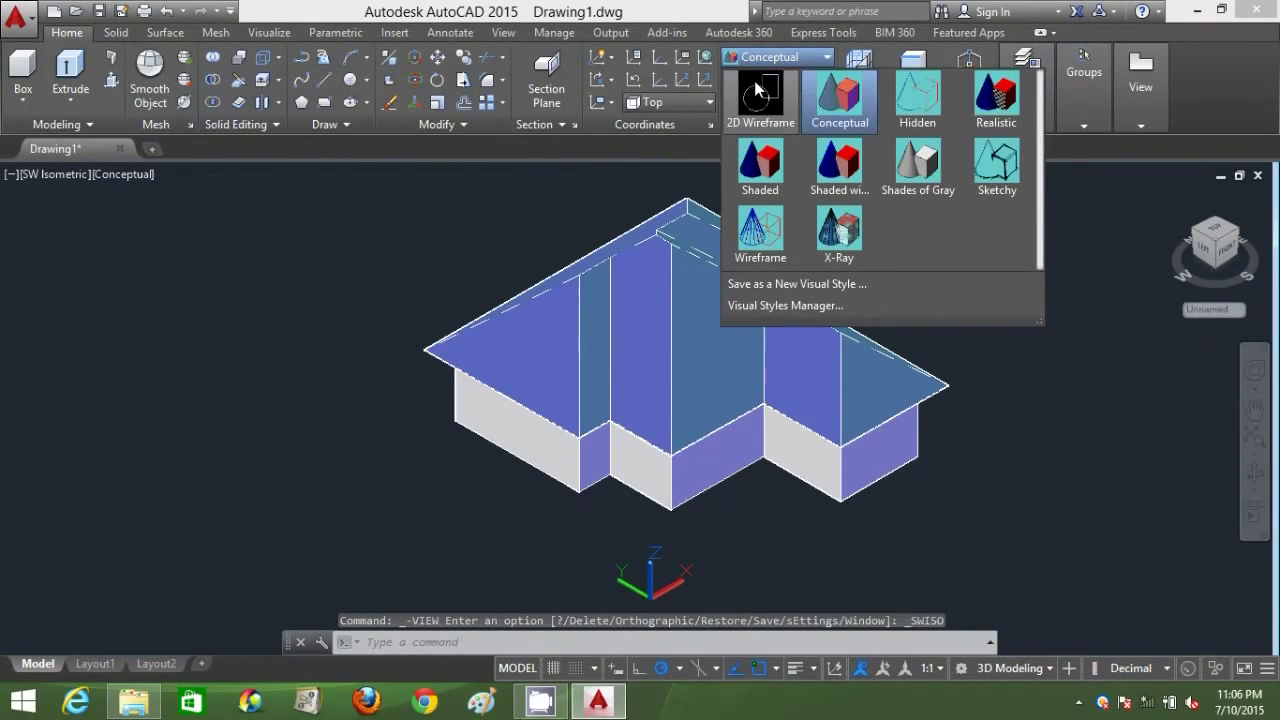
{"action": "left_click", "coordinate": [754, 86]}
{"action": "left_click", "coordinate": [784, 84]}
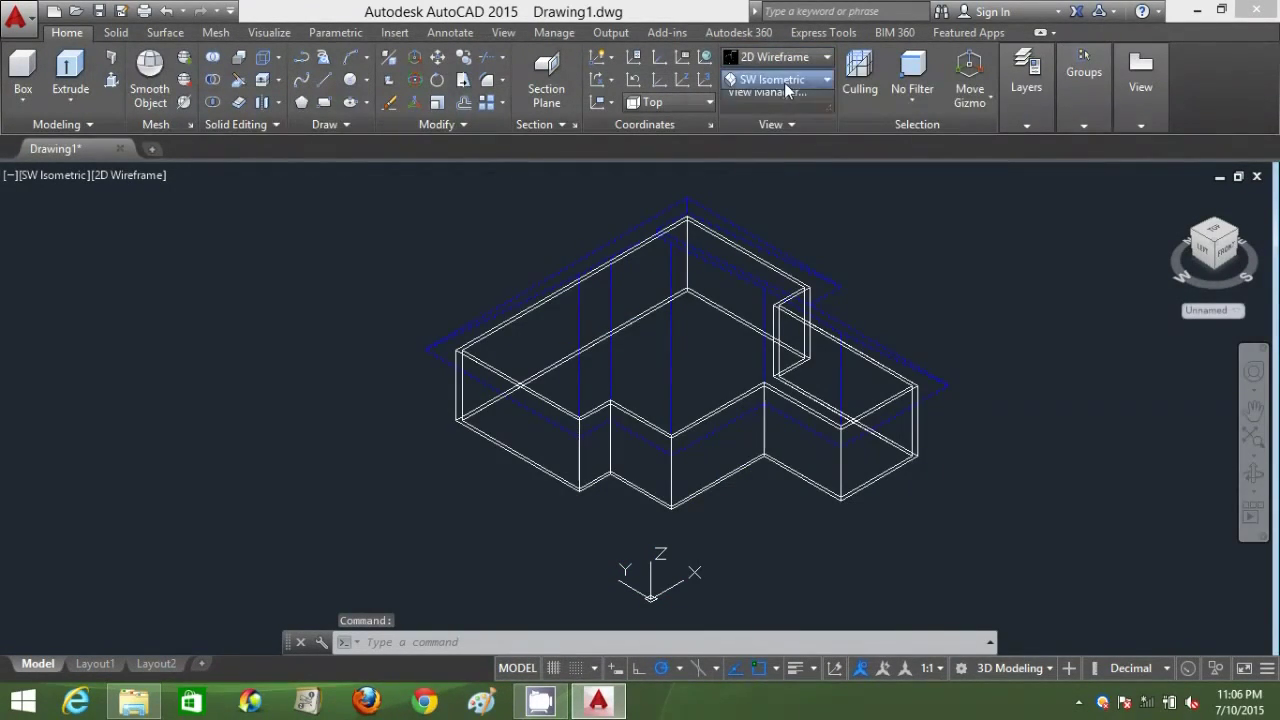
{"action": "left_click", "coordinate": [778, 106]}
- Slice the wall solid along the inner porch corner, keeping both sides
{"action": "scroll", "coordinate": [843, 296], "scroll_direction": "down", "scroll_amount": 2}
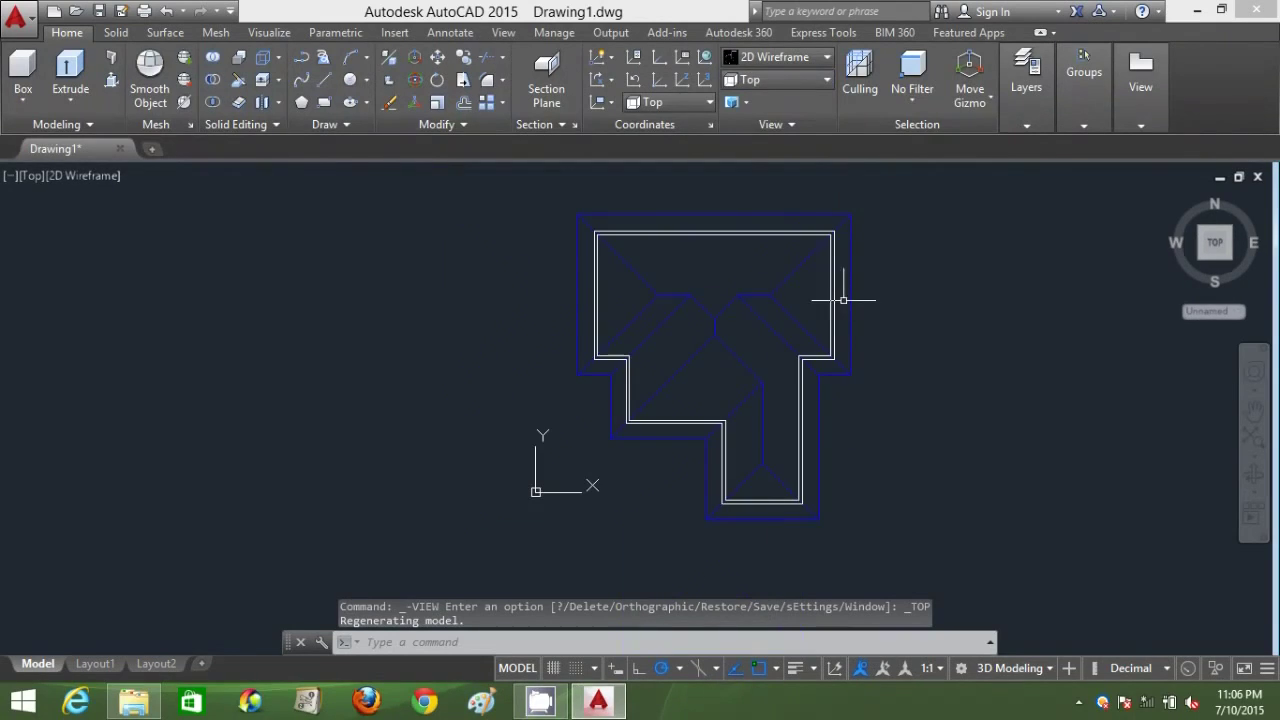
{"action": "middle_click_drag", "start_coordinate": [837, 288], "coordinate": [669, 306]}
{"action": "scroll", "coordinate": [655, 373], "scroll_direction": "up", "scroll_amount": 2}
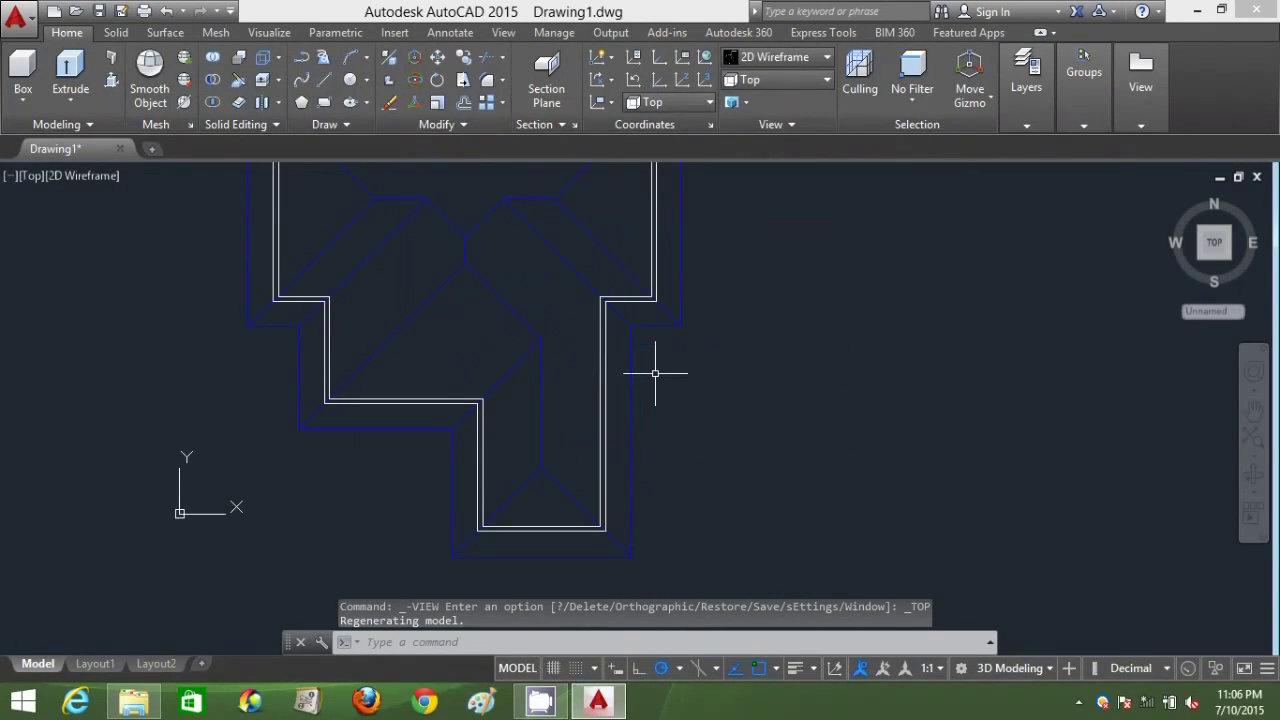
{"action": "type", "text": "s"}
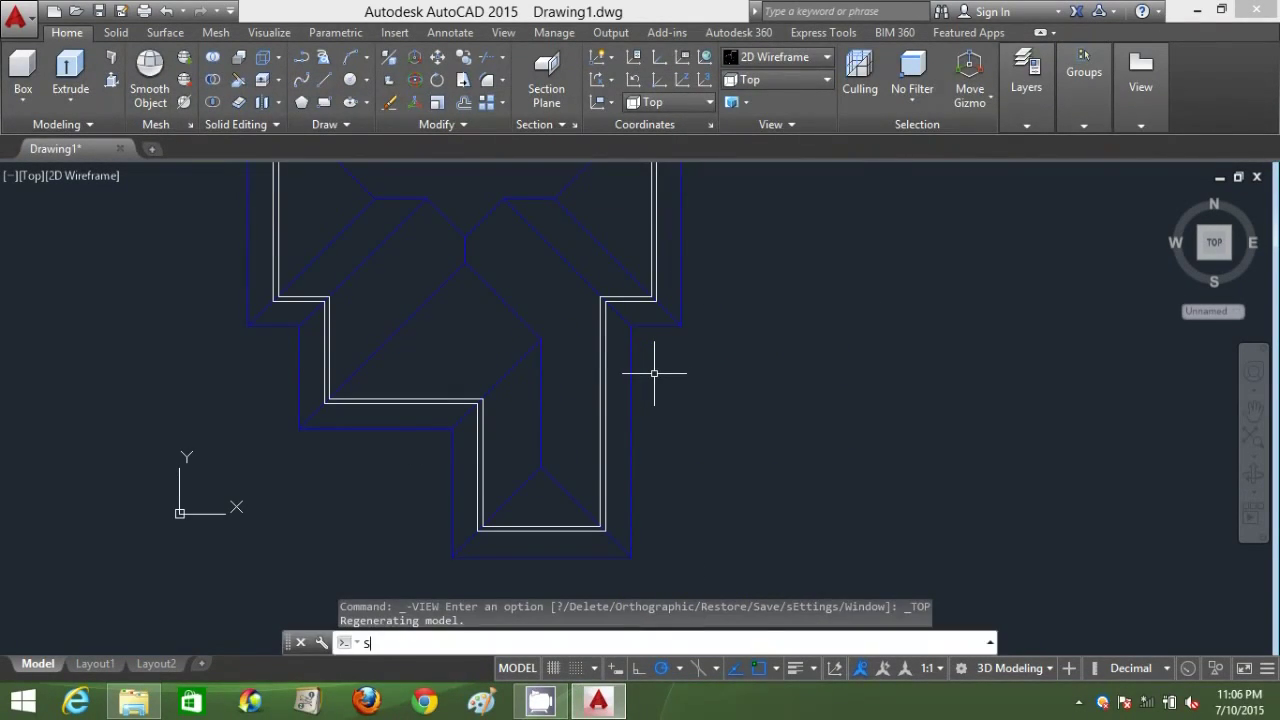
{"action": "type", "text": "l"}
{"action": "key", "text": "Return"}
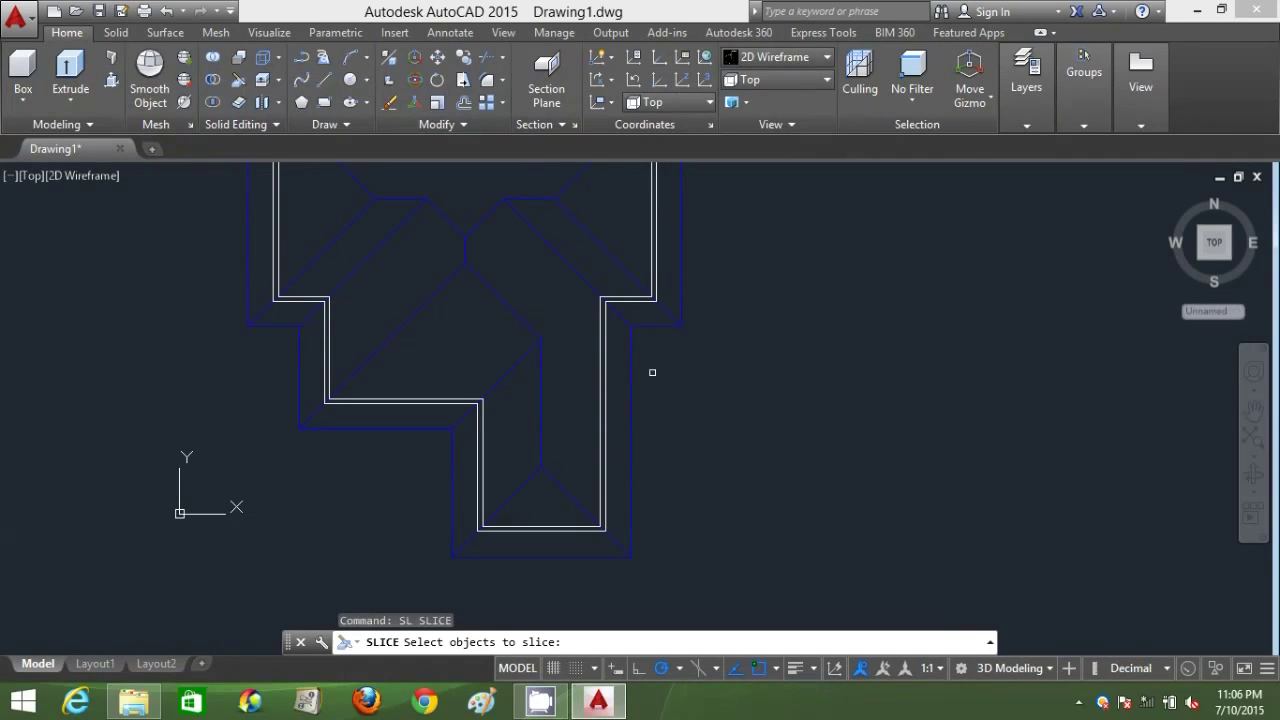
{"action": "left_click", "coordinate": [605, 420]}
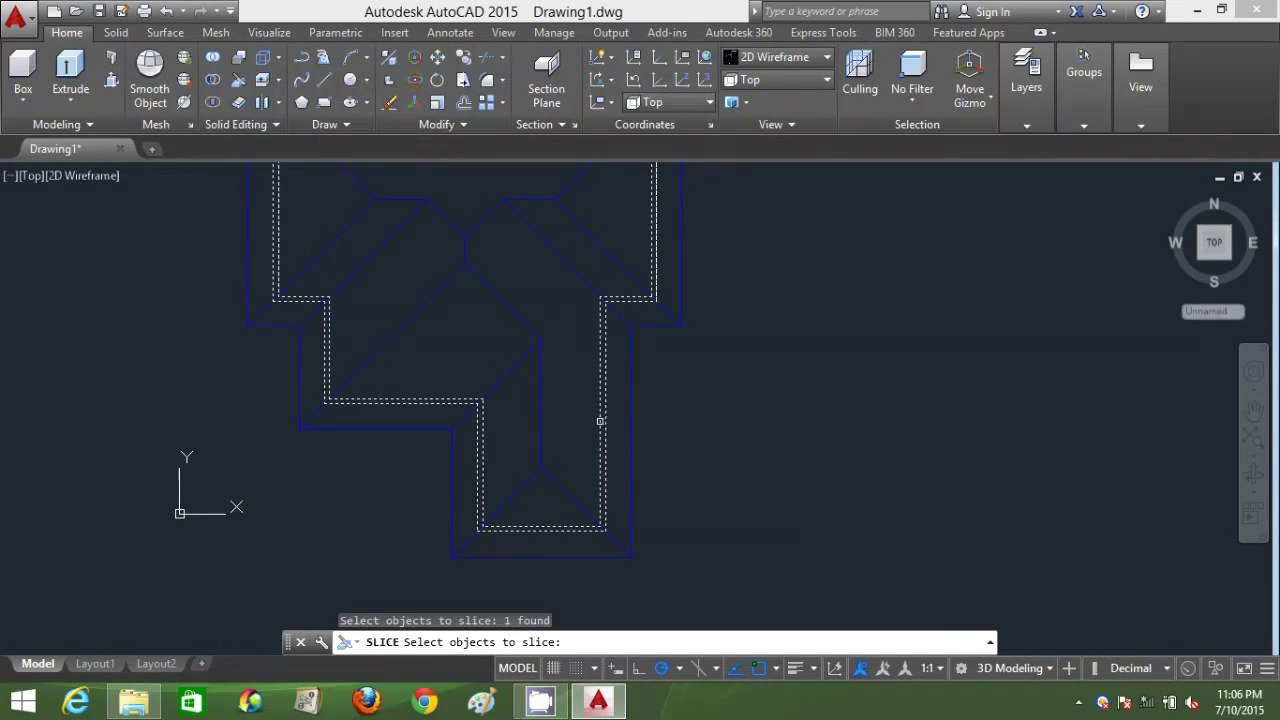
{"action": "key", "text": "Return"}
{"action": "left_click", "coordinate": [483, 398]}
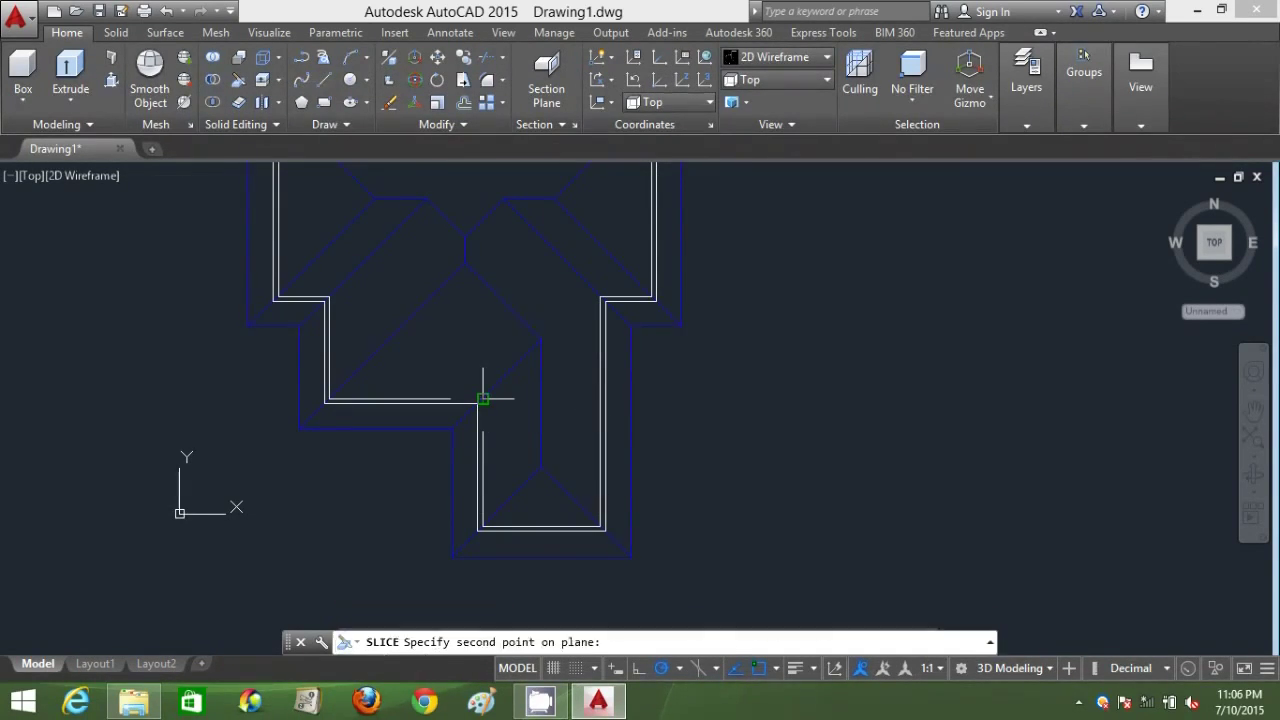
{"action": "left_click", "coordinate": [830, 398]}
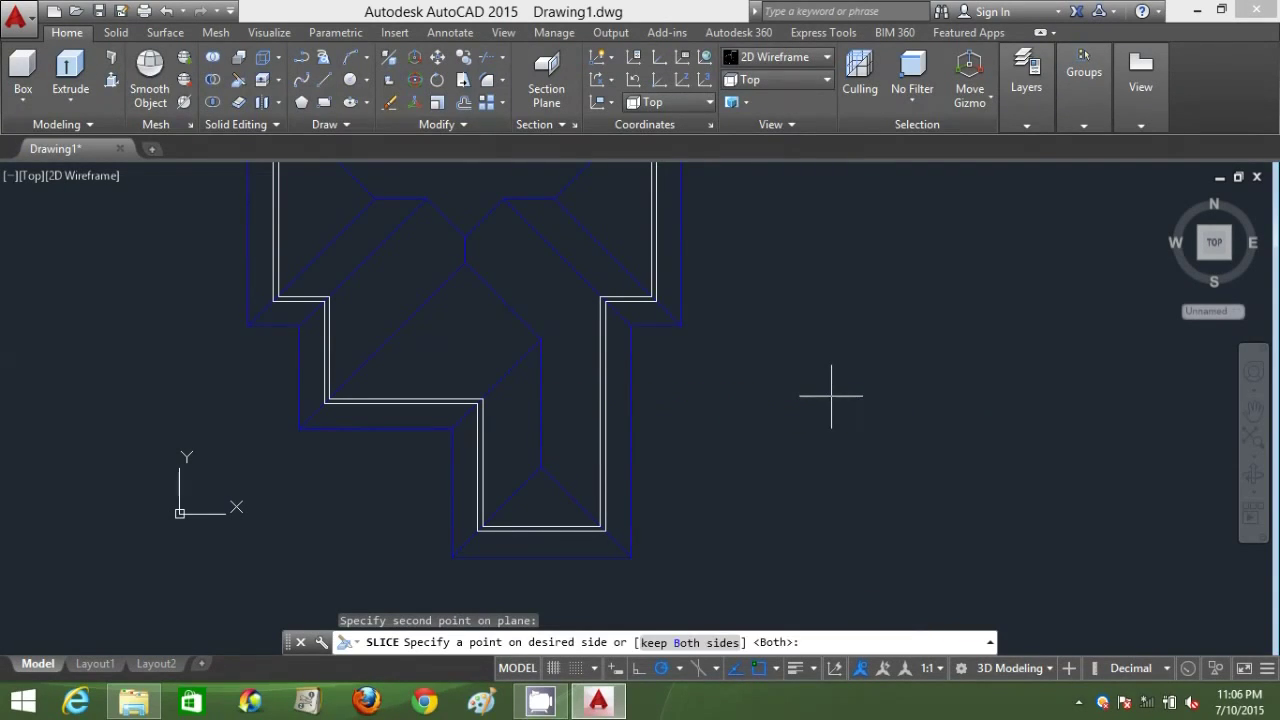
{"action": "key", "text": "Return"}
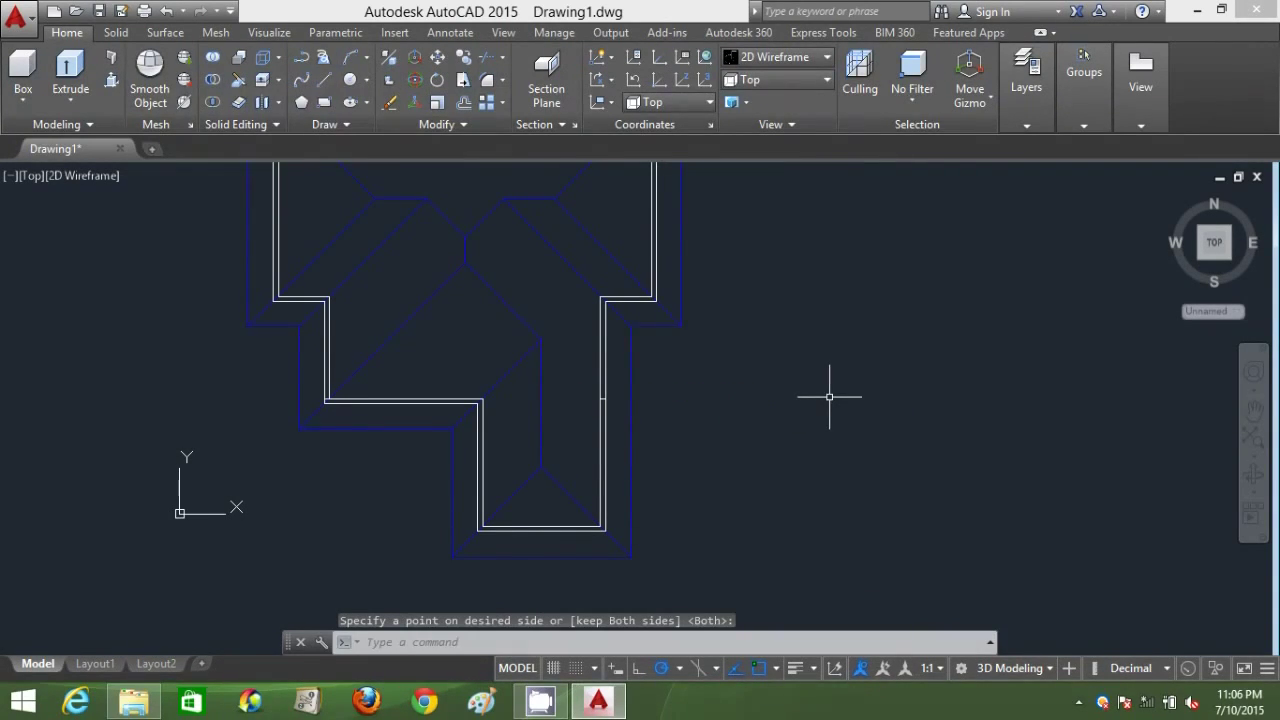
- Slice the wall again at the other porch corner, keeping both sides
{"action": "key", "text": "Return"}
{"action": "scroll", "coordinate": [480, 434], "scroll_direction": "up", "scroll_amount": 2}
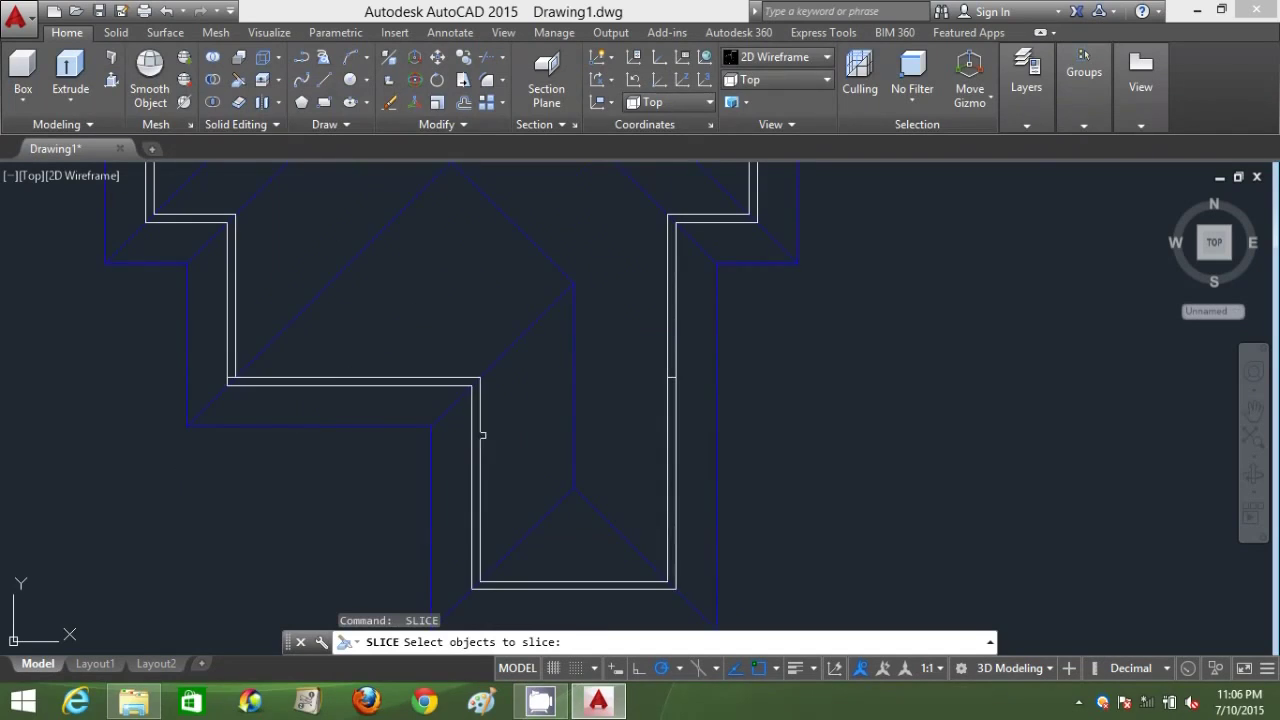
{"action": "left_click", "coordinate": [469, 406]}
{"action": "key", "text": "Return"}
{"action": "left_click", "coordinate": [472, 384]}
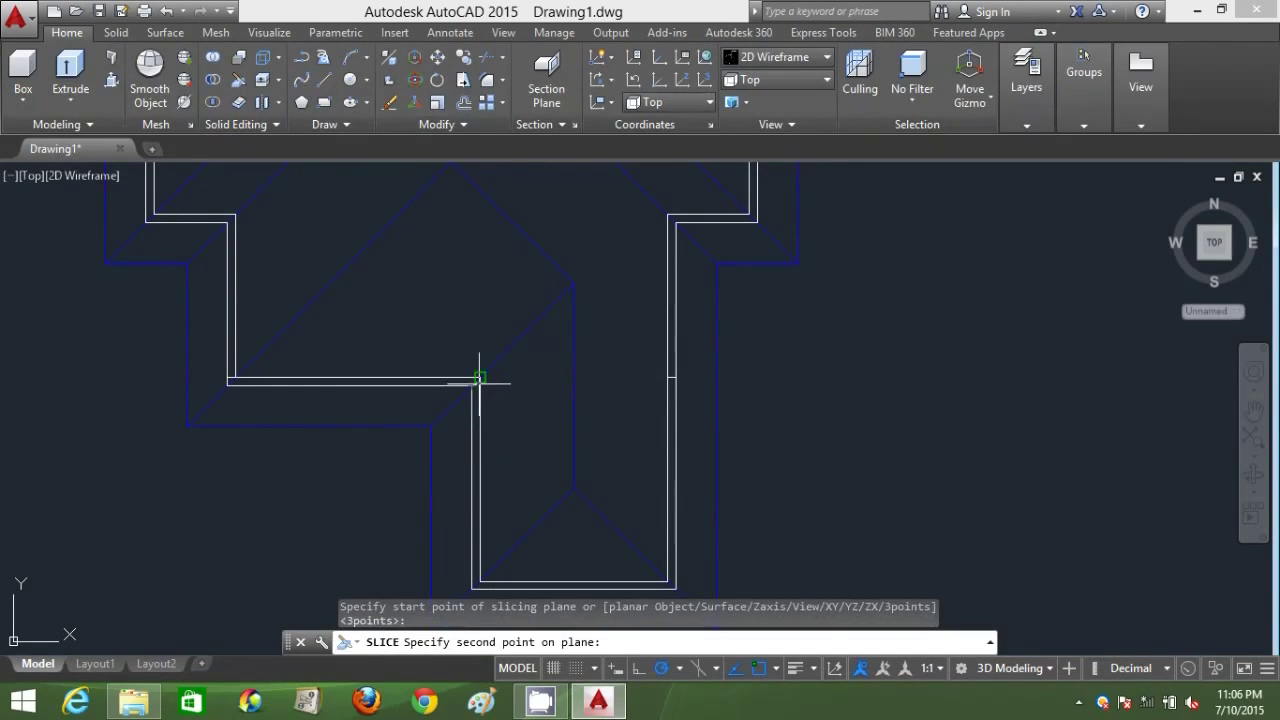
{"action": "left_click", "coordinate": [514, 381]}
{"action": "key", "text": "Return"}
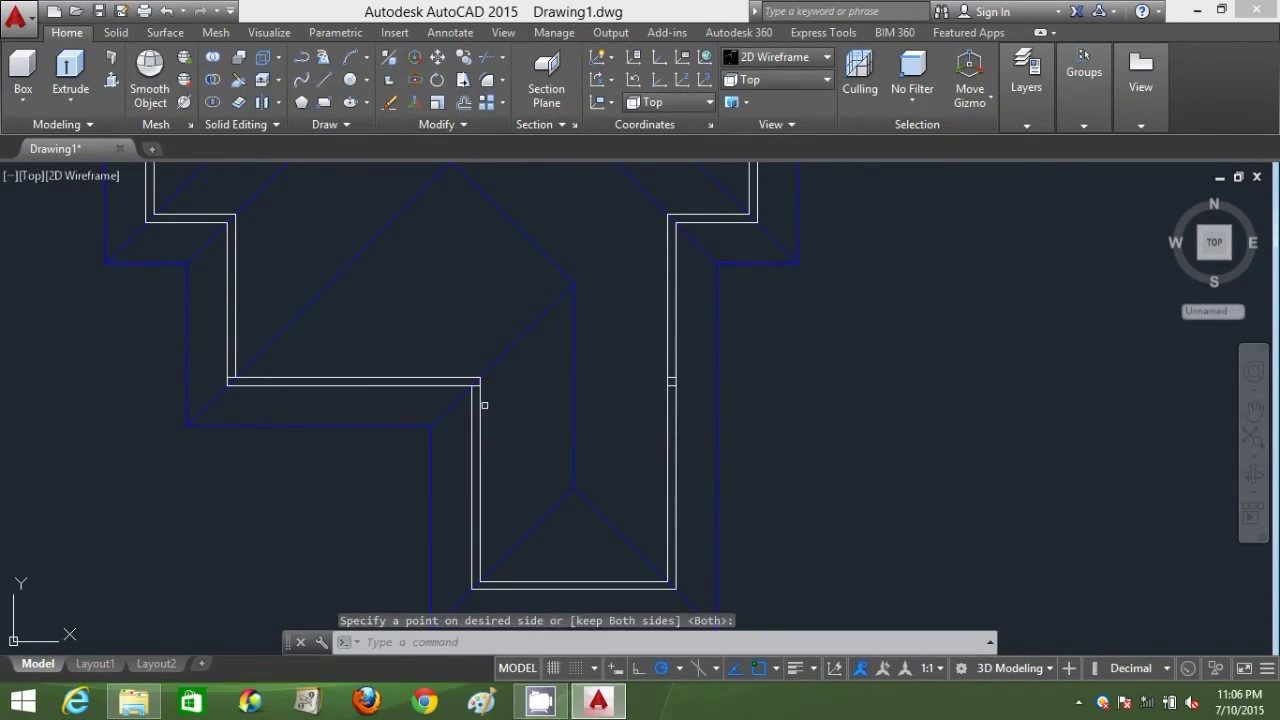
- In SW Isometric Conceptual view, erase the cut-off porch wall piece
{"action": "left_click", "coordinate": [790, 81]}
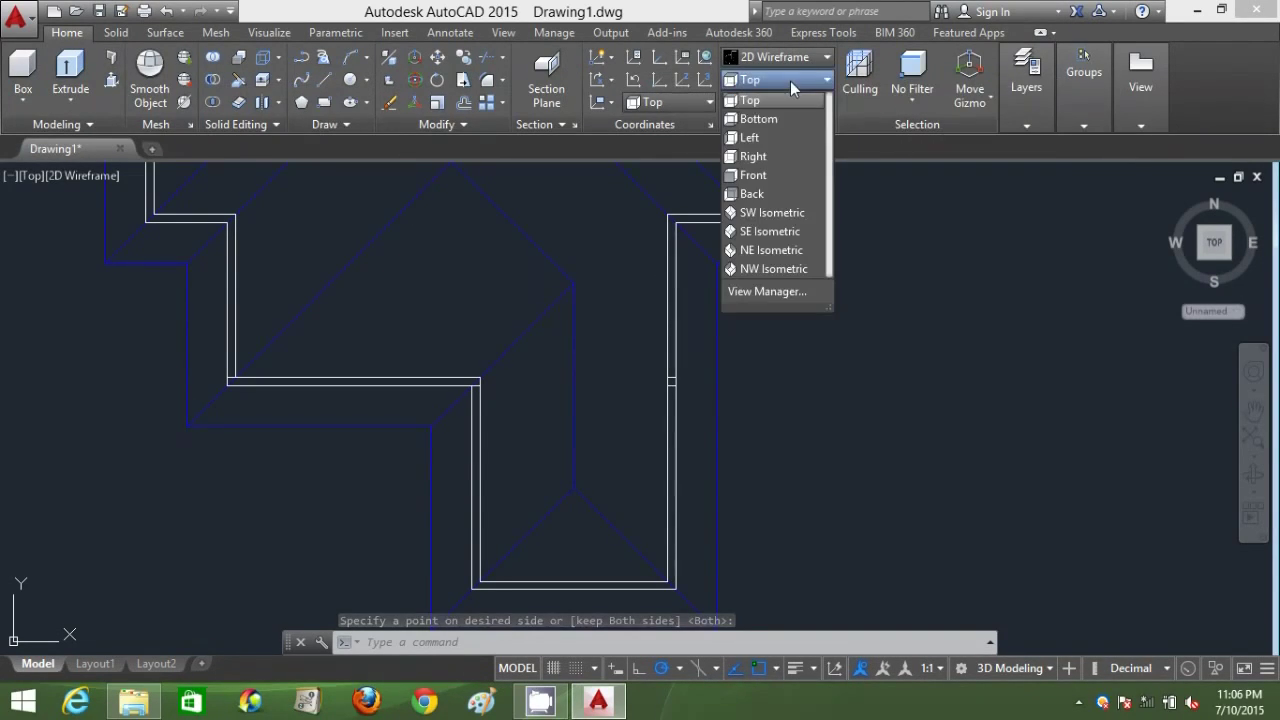
{"action": "left_click", "coordinate": [800, 212]}
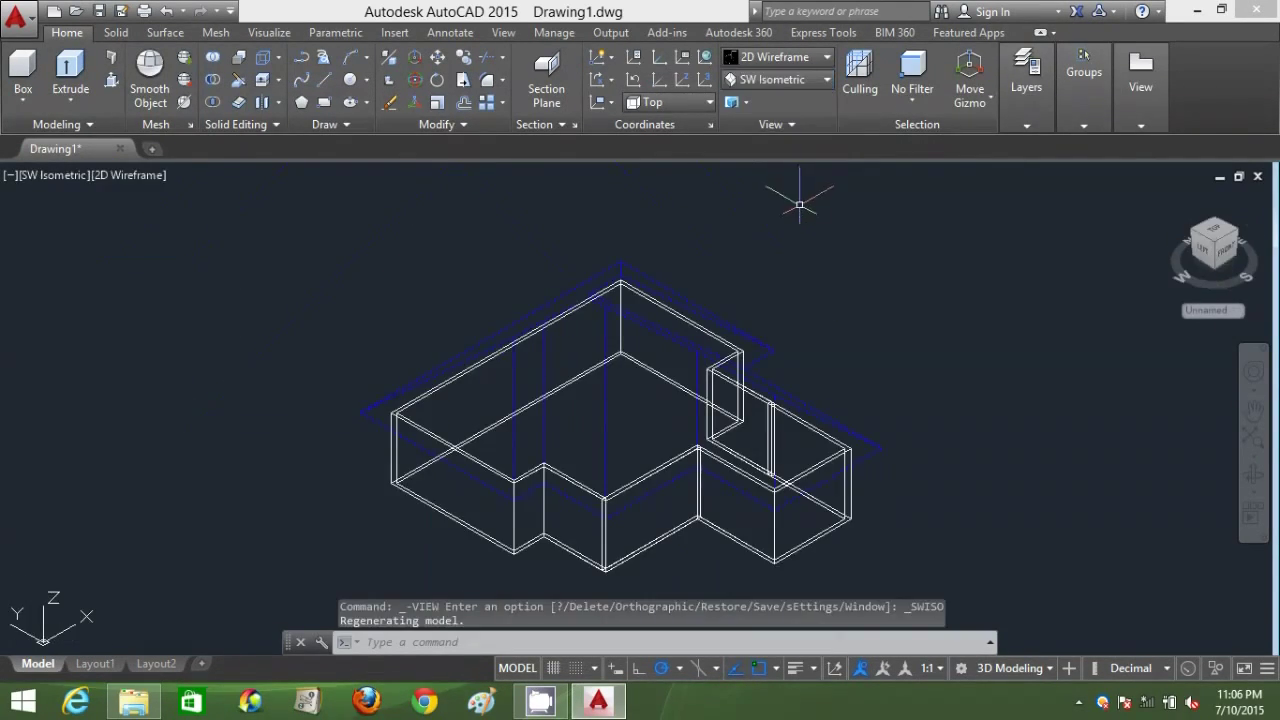
{"action": "left_click", "coordinate": [782, 57]}
{"action": "left_click", "coordinate": [822, 92]}
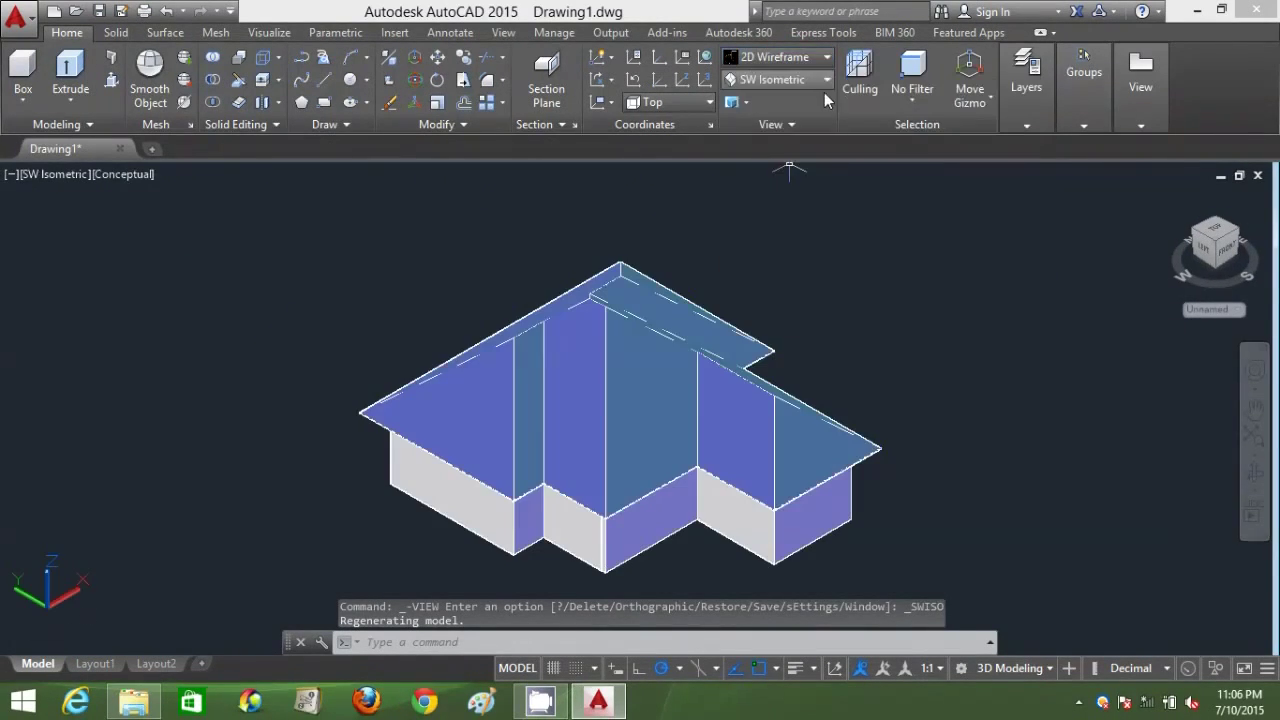
{"action": "left_click", "coordinate": [790, 523]}
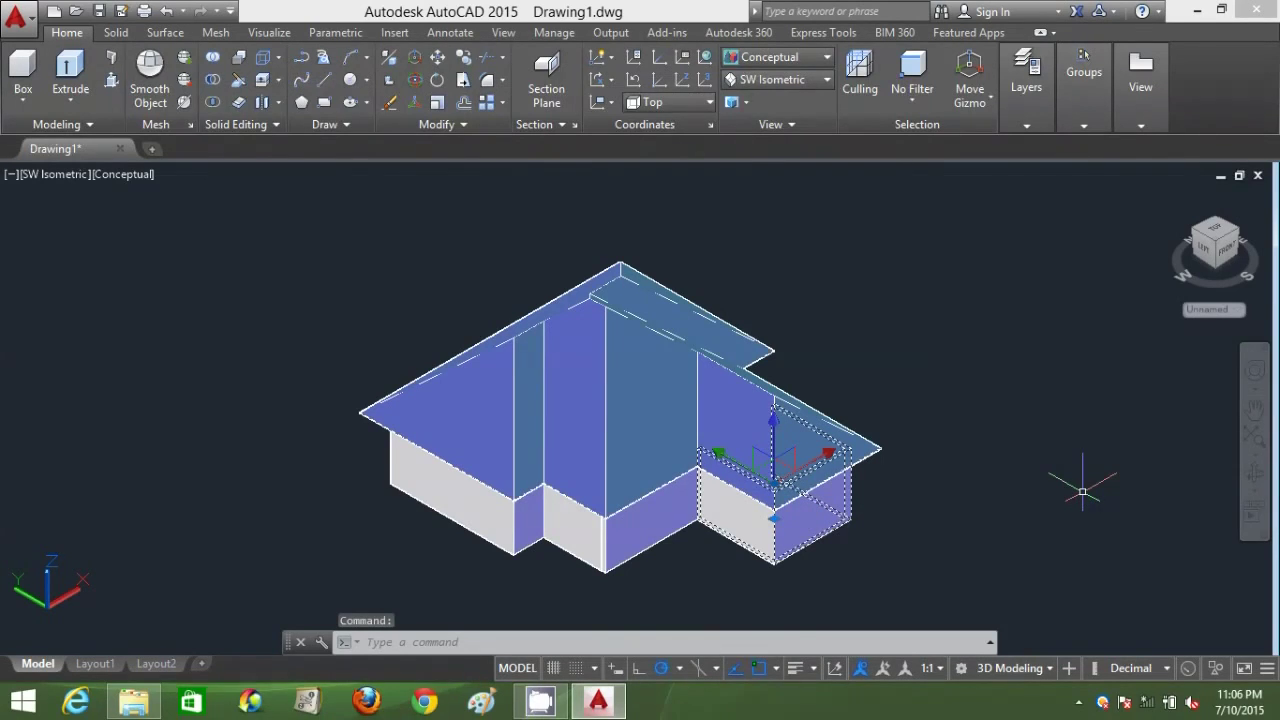
{"action": "key", "text": "Delete"}
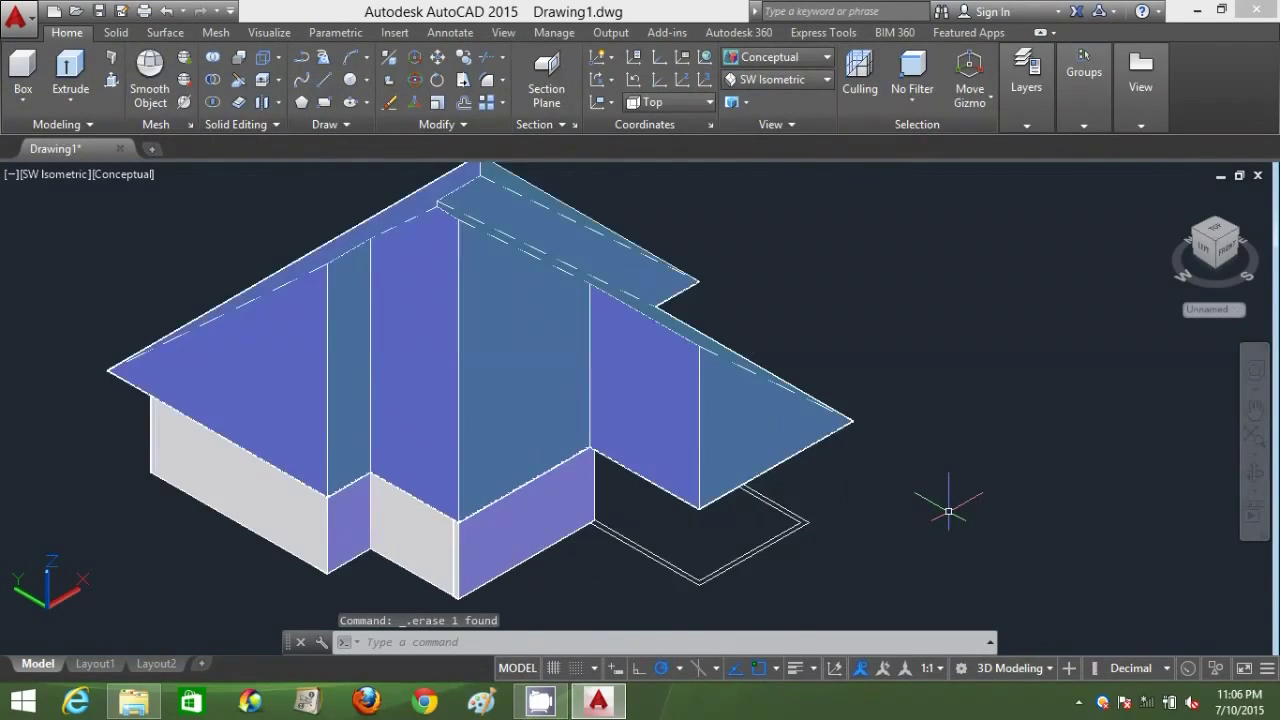
{"action": "middle_click_drag", "start_coordinate": [909, 514], "coordinate": [883, 443]}
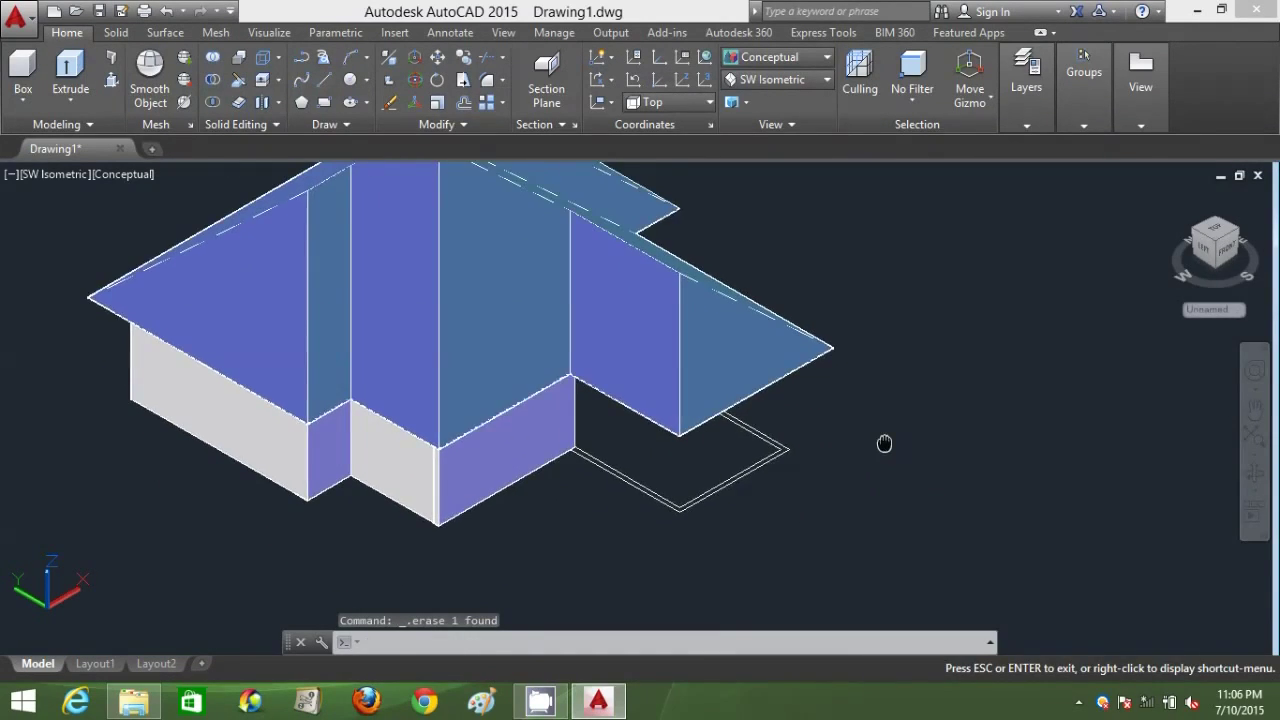
{"action": "scroll", "coordinate": [823, 437], "scroll_direction": "down", "scroll_amount": 2}
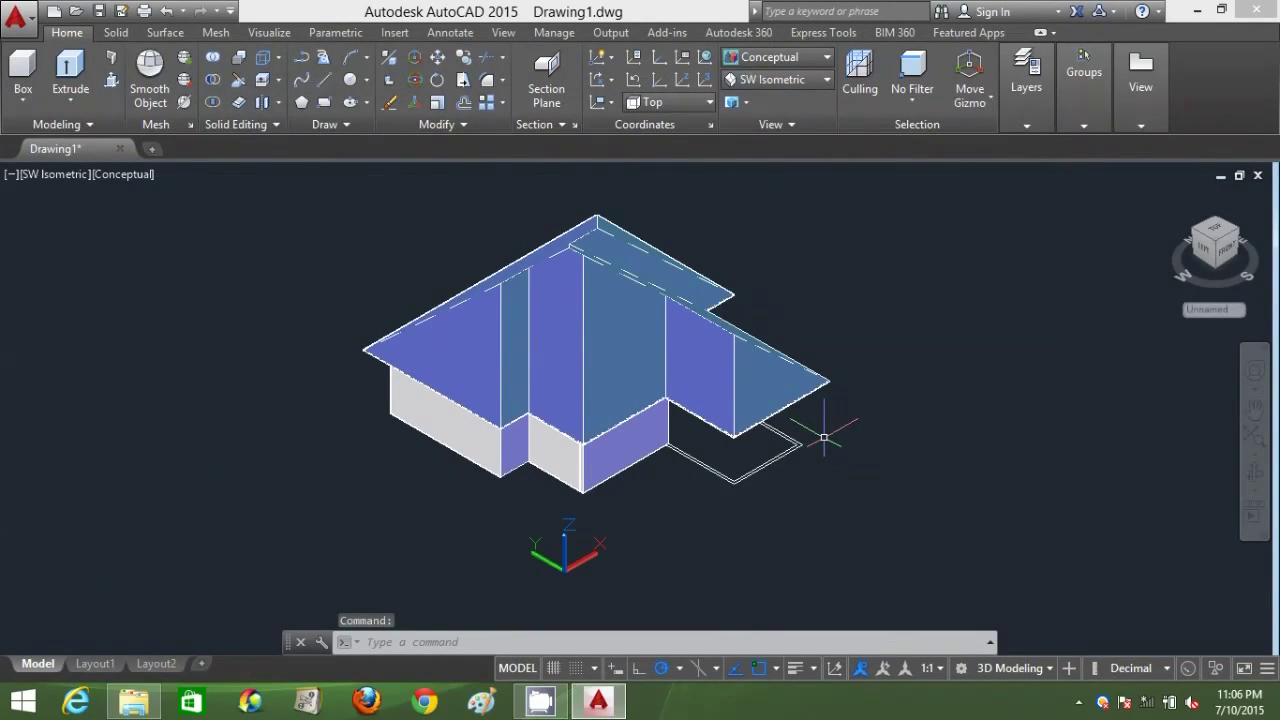
- Create layer ROOF A in the Layer Properties Manager with colour blue (index 5)
{"action": "left_click", "coordinate": [1033, 127]}
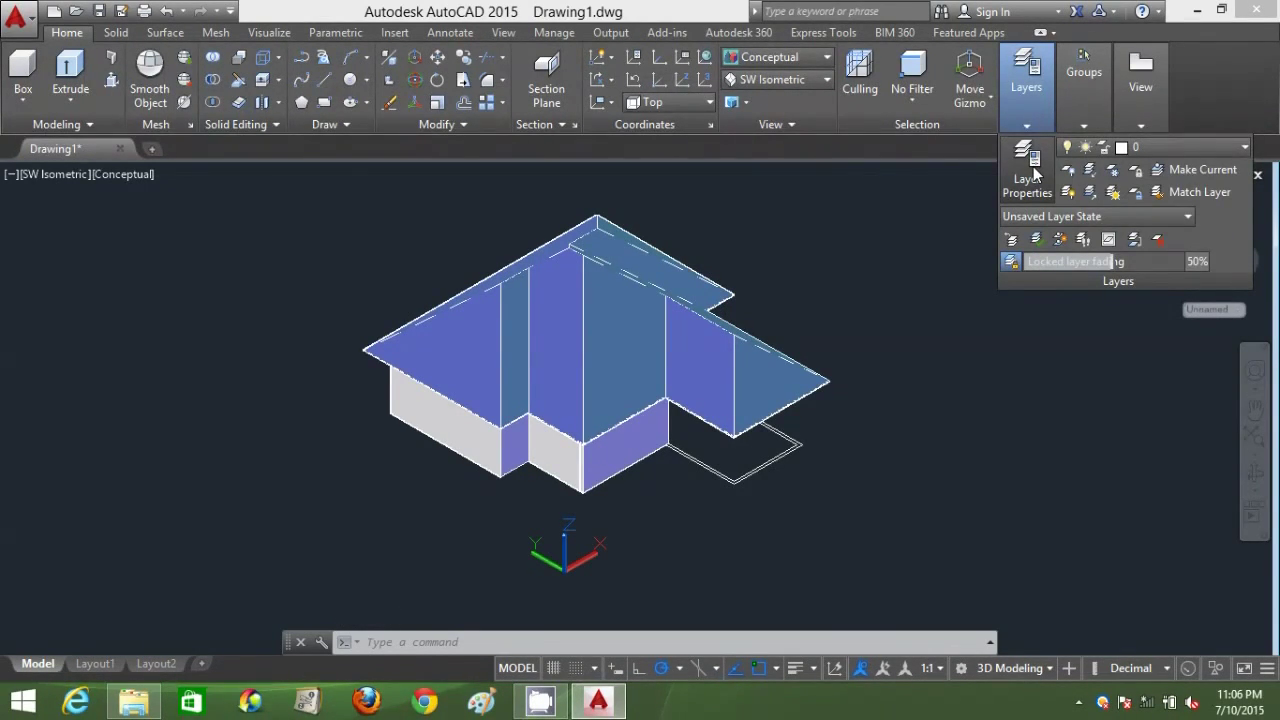
{"action": "left_click", "coordinate": [1030, 170]}
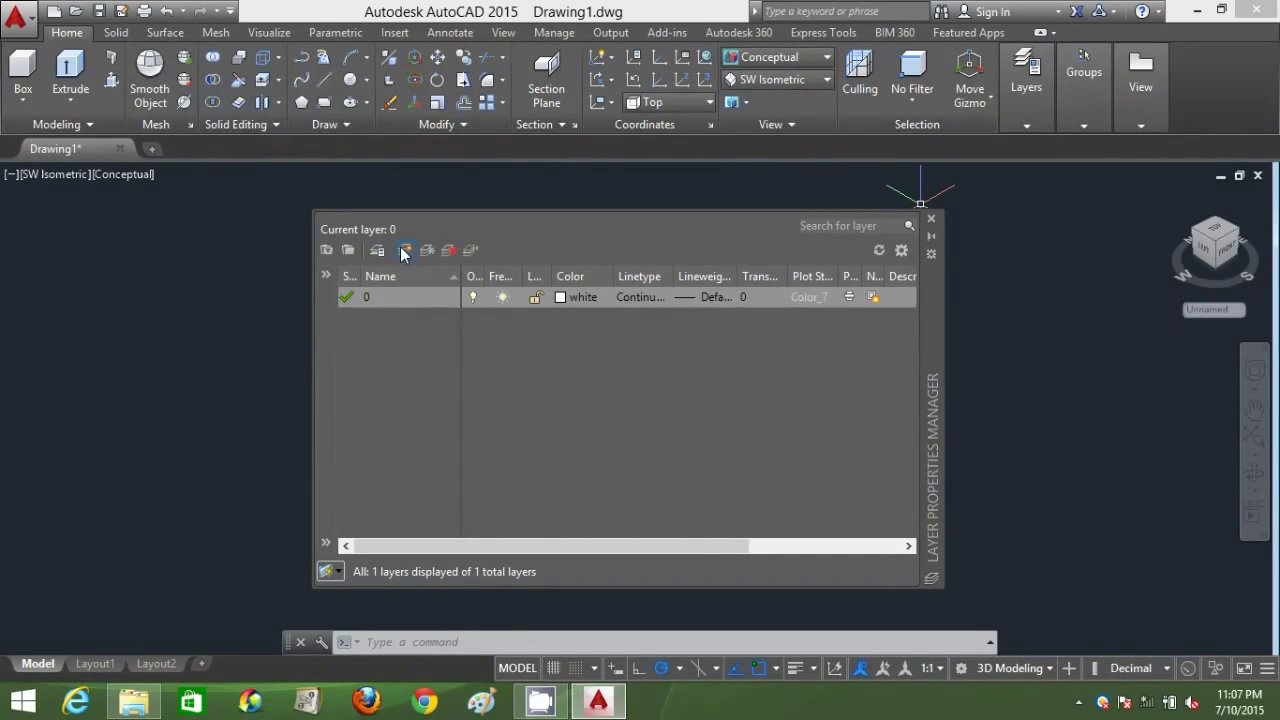
{"action": "left_click", "coordinate": [405, 251]}
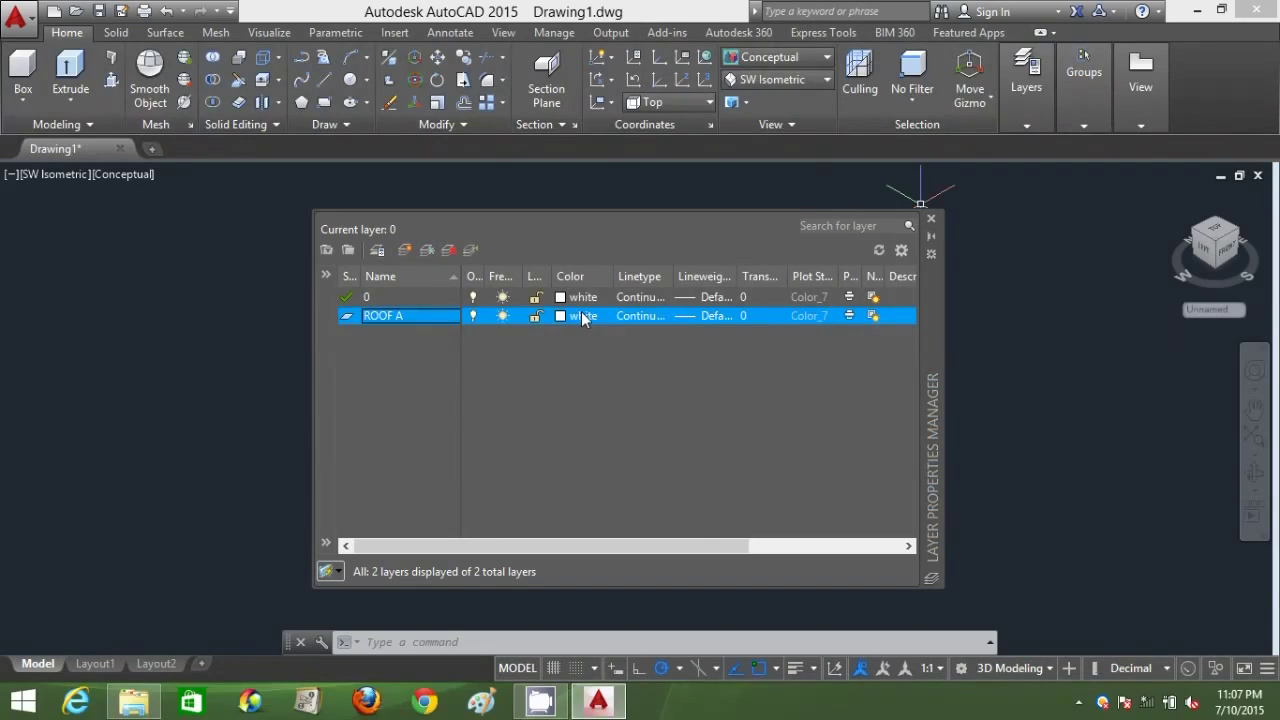
{"action": "left_click", "coordinate": [581, 311]}
{"action": "left_click", "coordinate": [561, 391]}
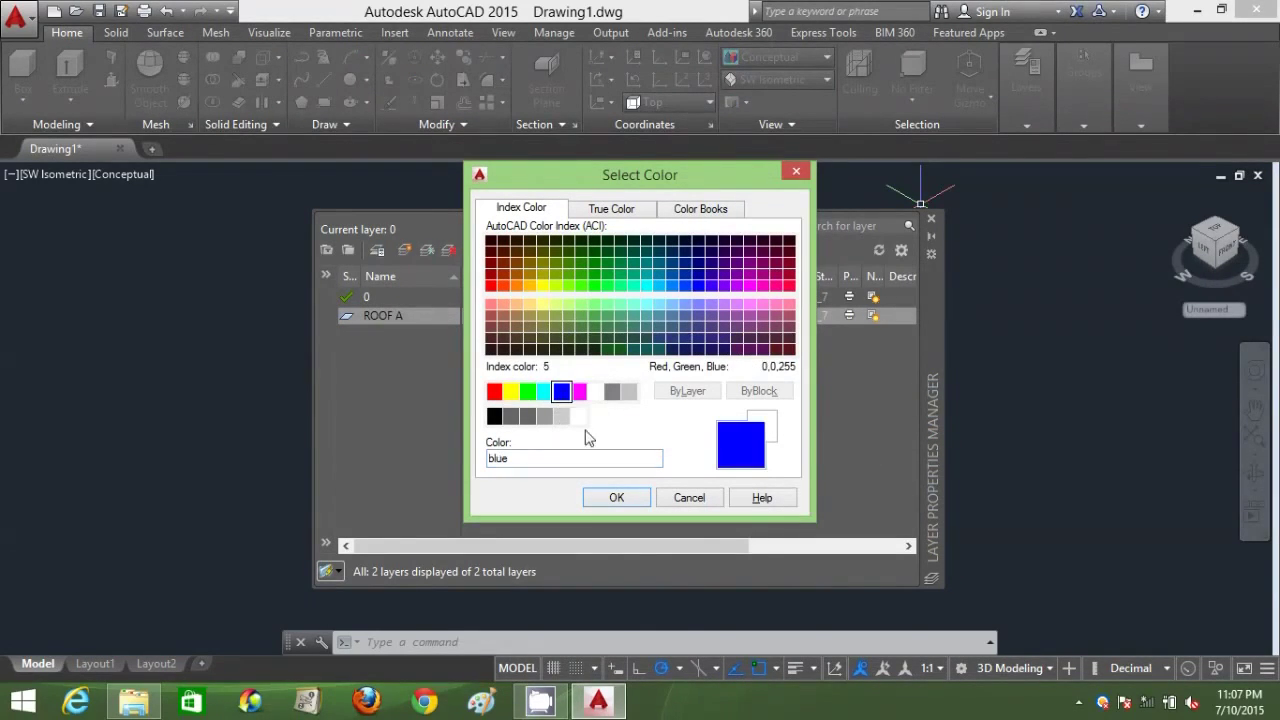
{"action": "left_click", "coordinate": [616, 497]}
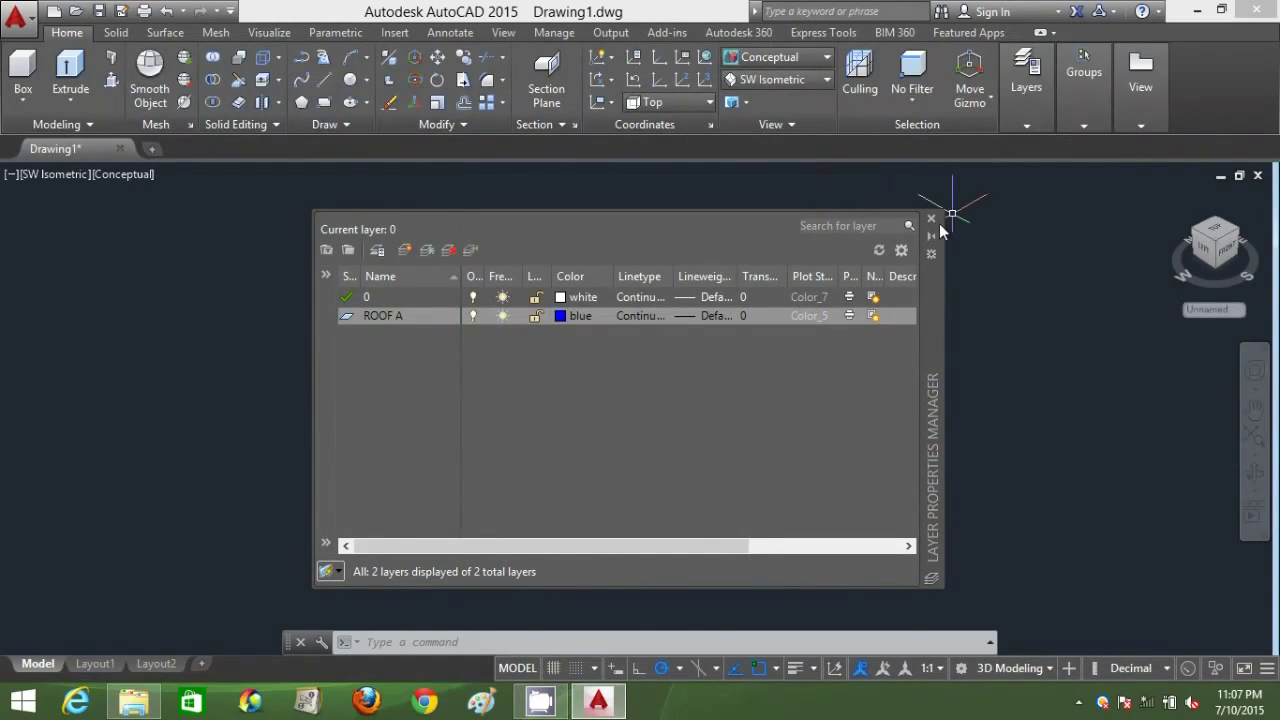
{"action": "left_click", "coordinate": [931, 219]}
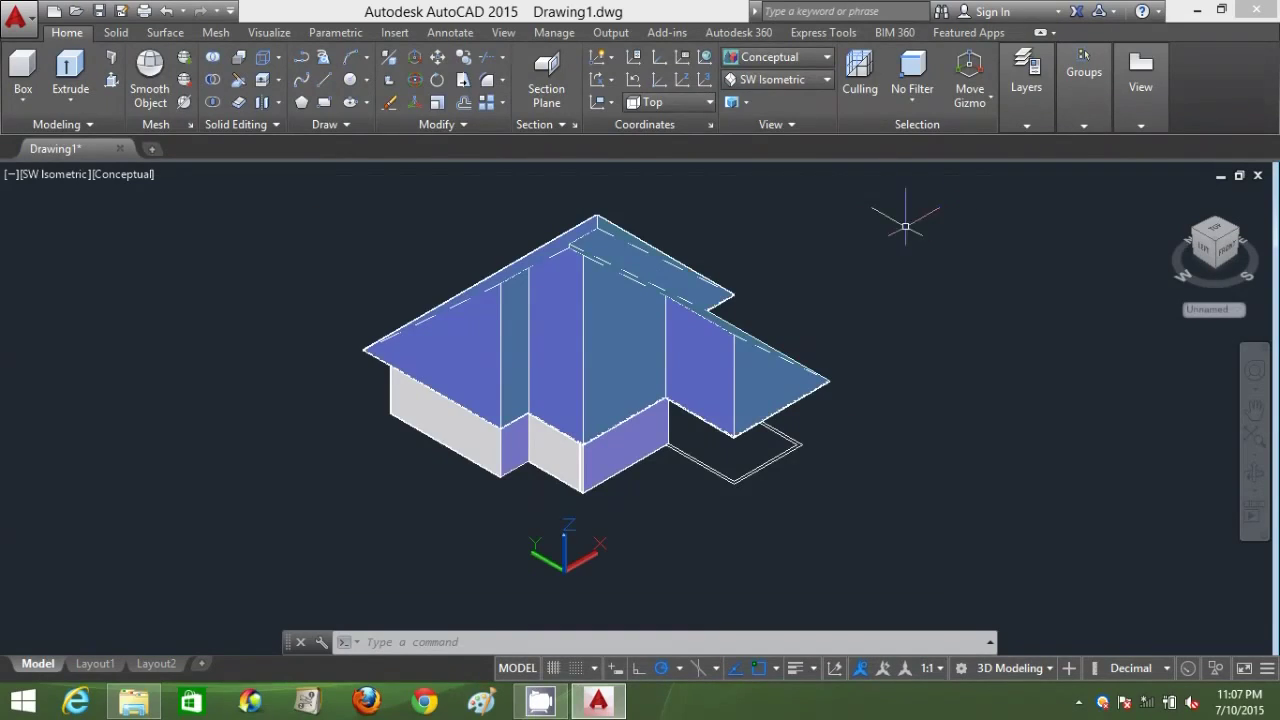
- Select the roof, make ROOF A the current layer, then clear the selection
{"action": "left_click", "coordinate": [611, 343]}
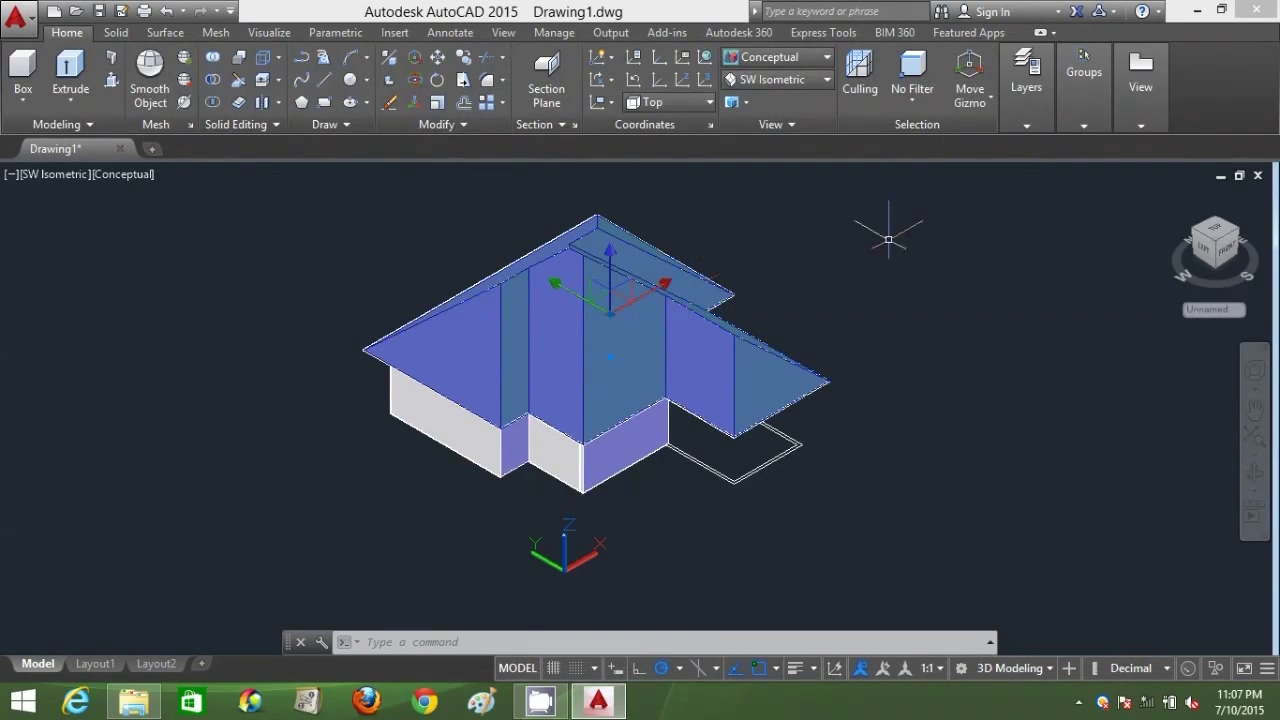
{"action": "left_click", "coordinate": [1050, 125]}
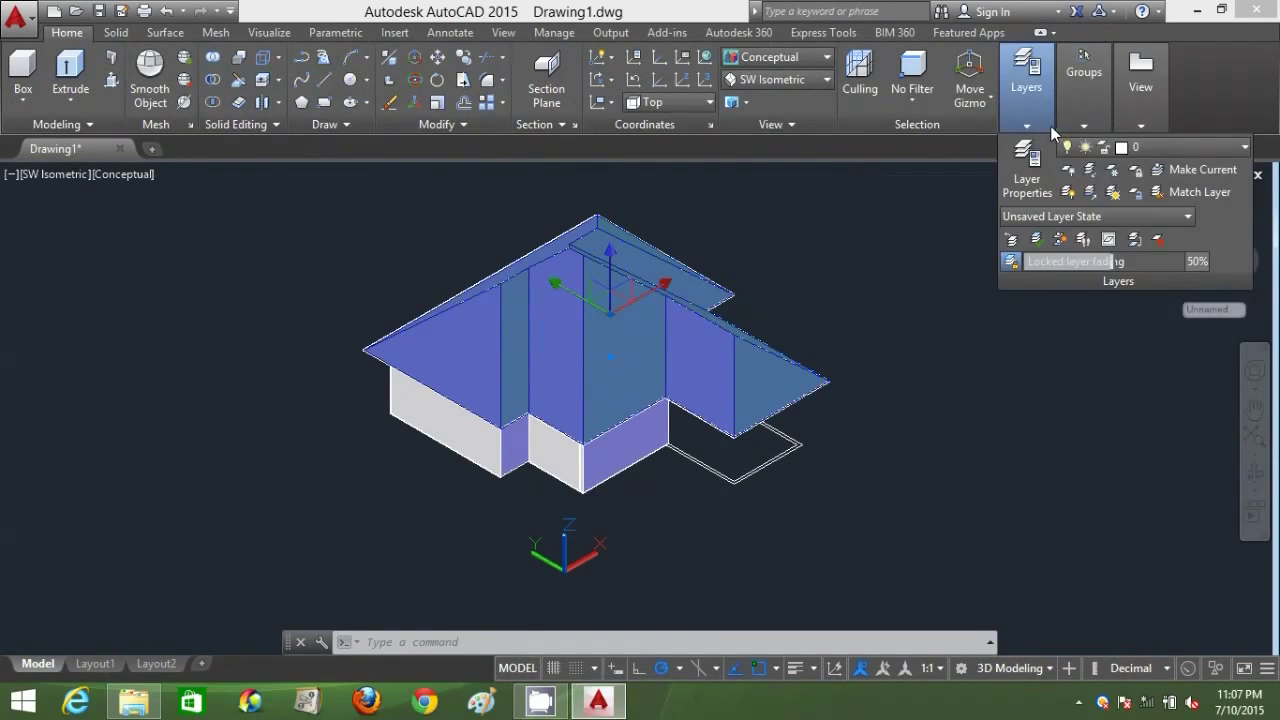
{"action": "left_click", "coordinate": [1245, 149]}
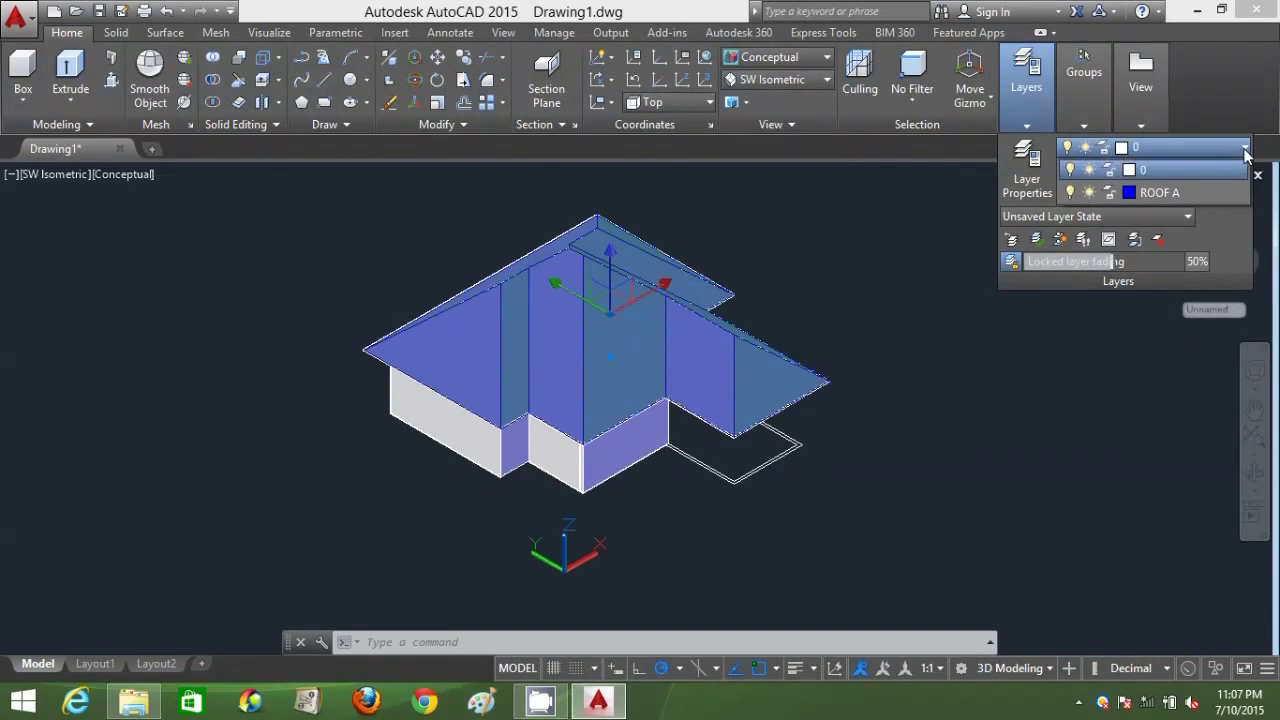
{"action": "left_click", "coordinate": [1214, 190]}
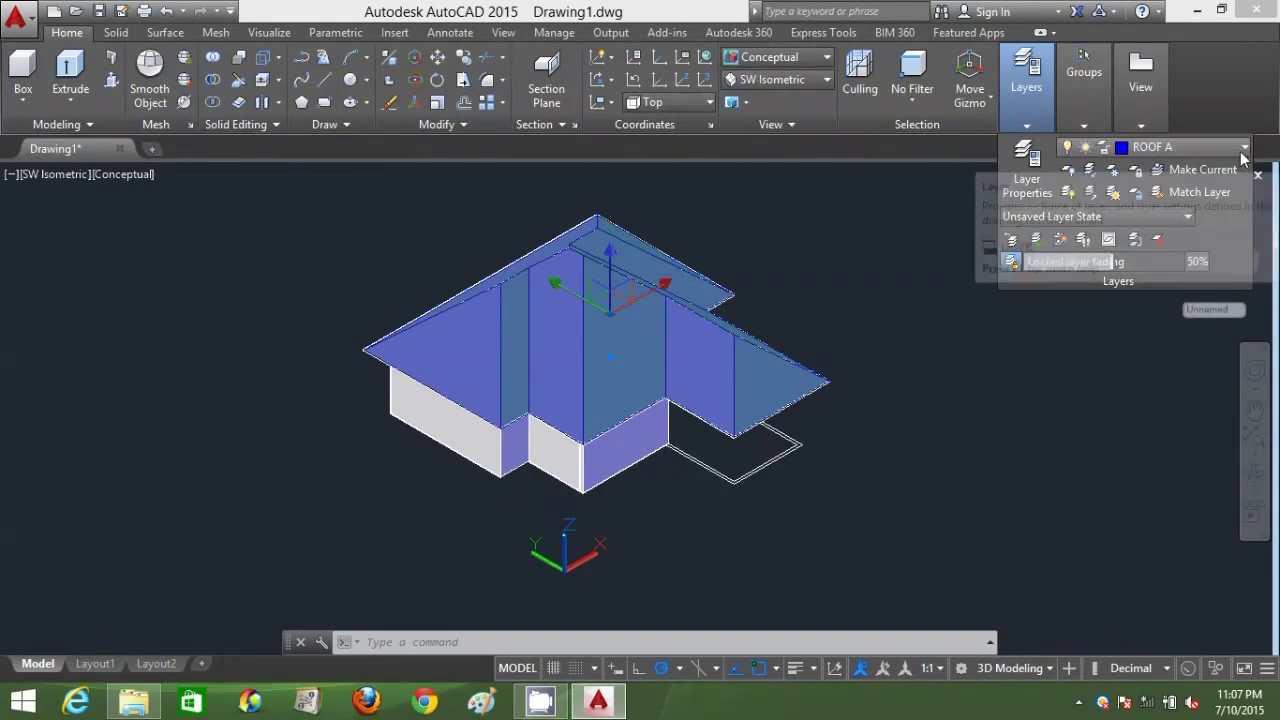
{"action": "left_click", "coordinate": [940, 430]}
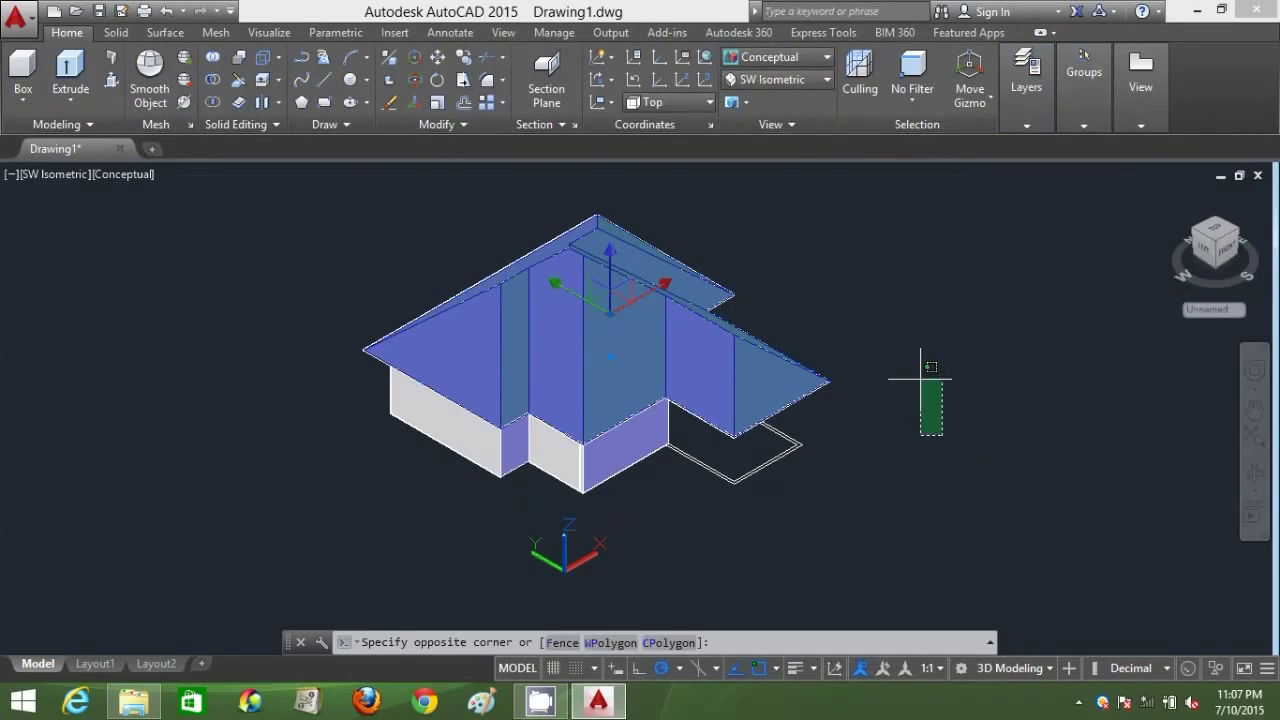
{"action": "left_click", "coordinate": [912, 340]}
{"action": "key", "text": "Escape"}
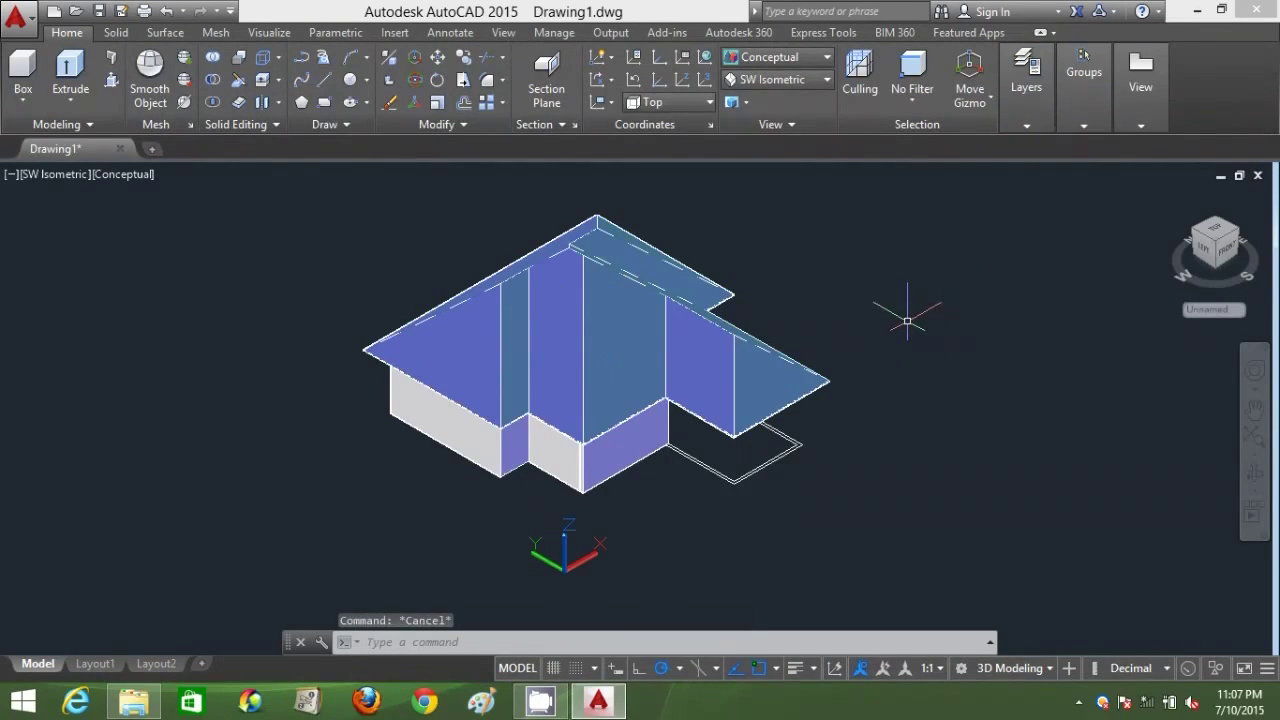
- Switch off the ROOF A layer so the hip roof is hidden
{"action": "left_click", "coordinate": [1031, 123]}
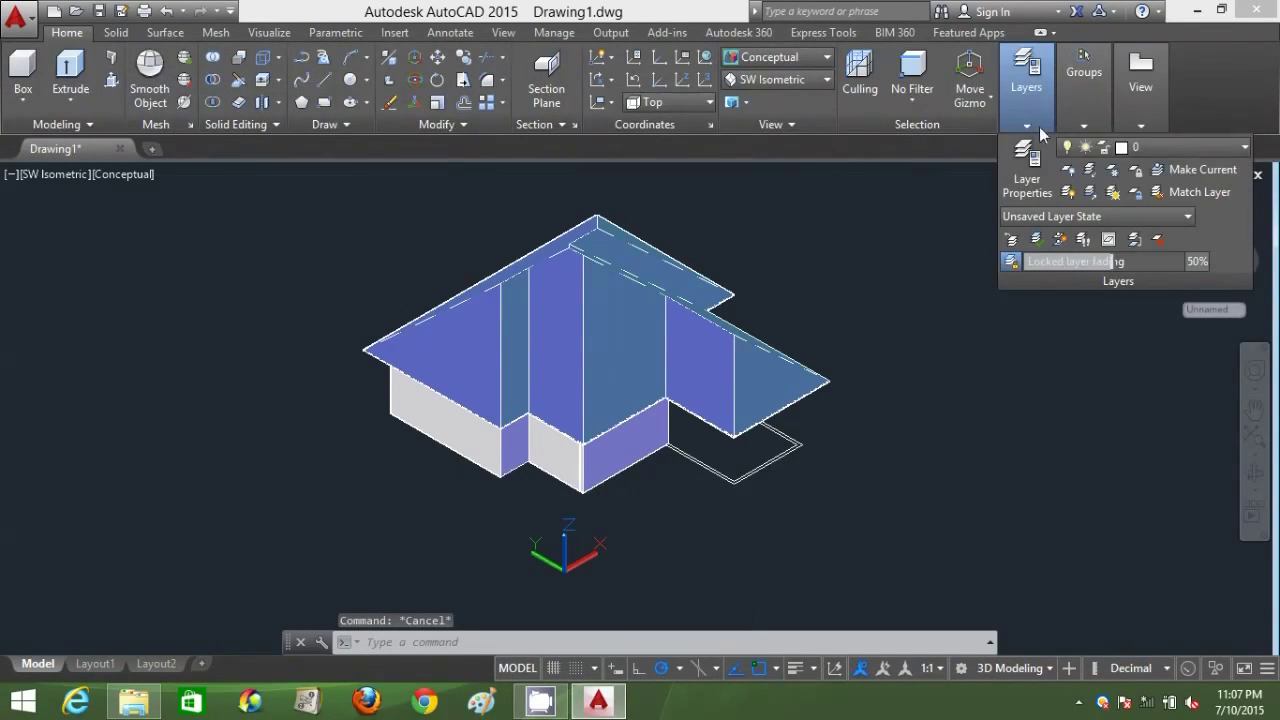
{"action": "left_click", "coordinate": [1244, 148]}
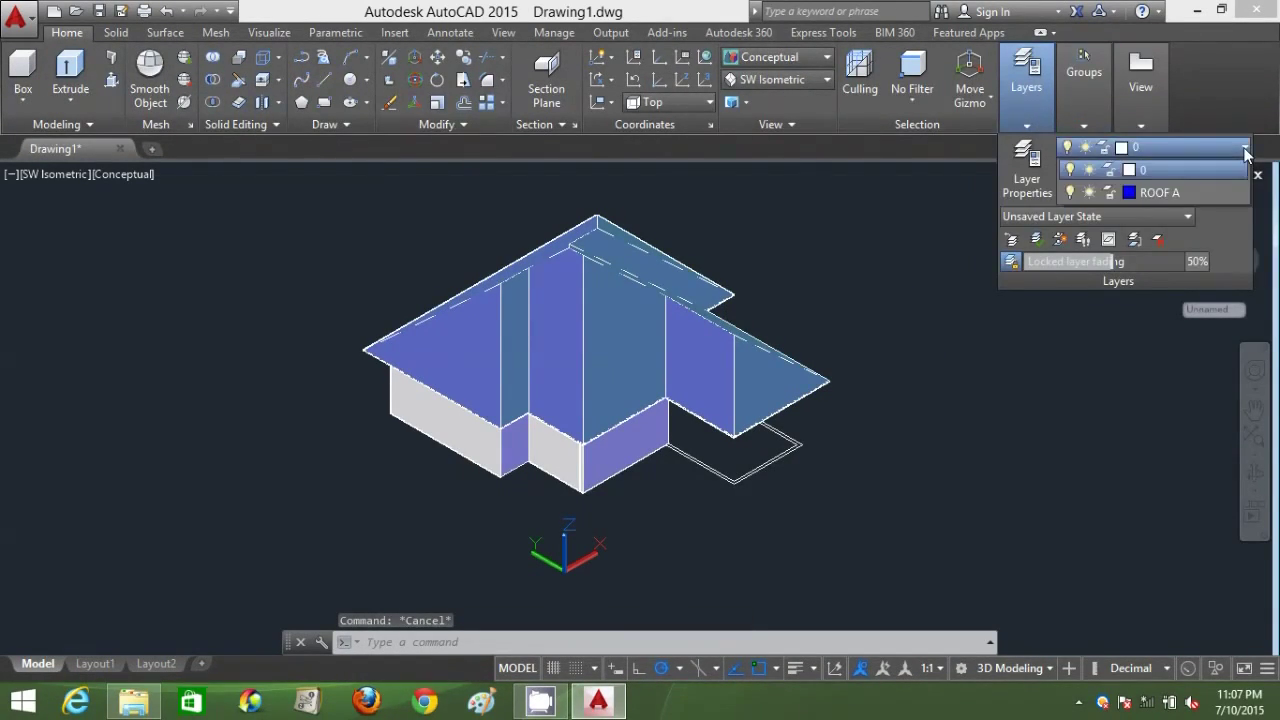
{"action": "left_click", "coordinate": [1071, 192]}
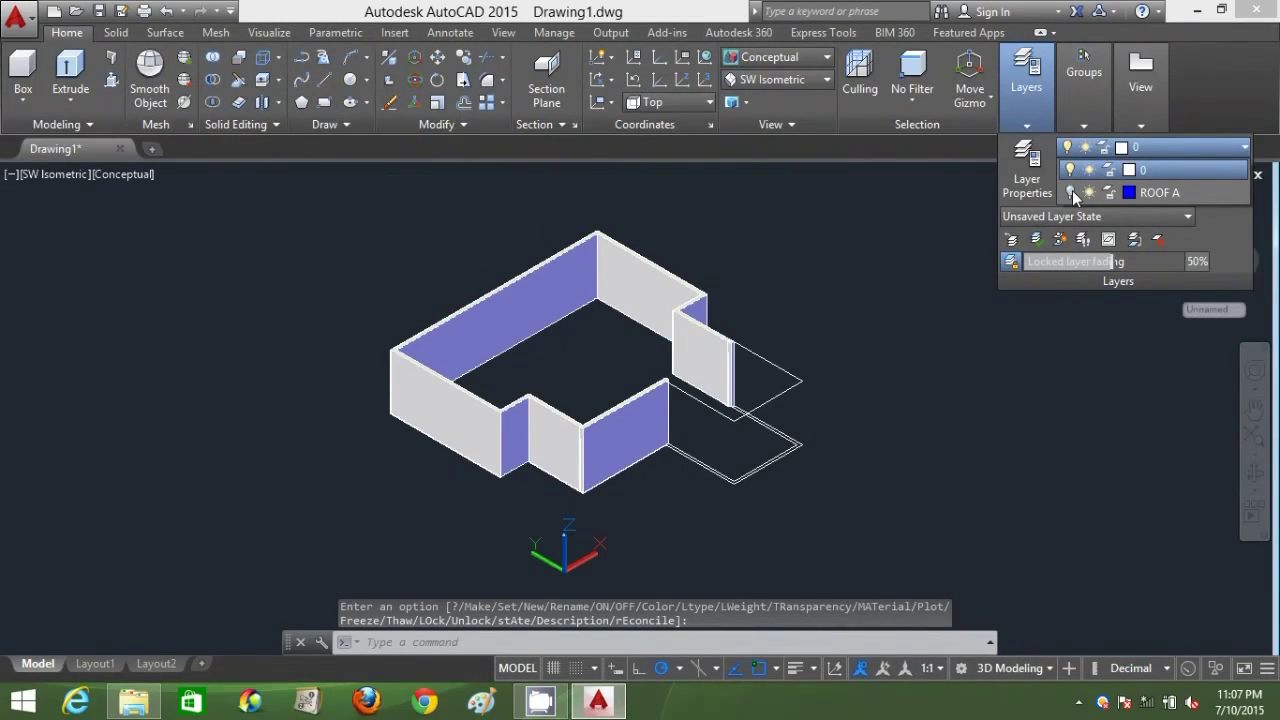
{"action": "left_click", "coordinate": [1030, 412]}
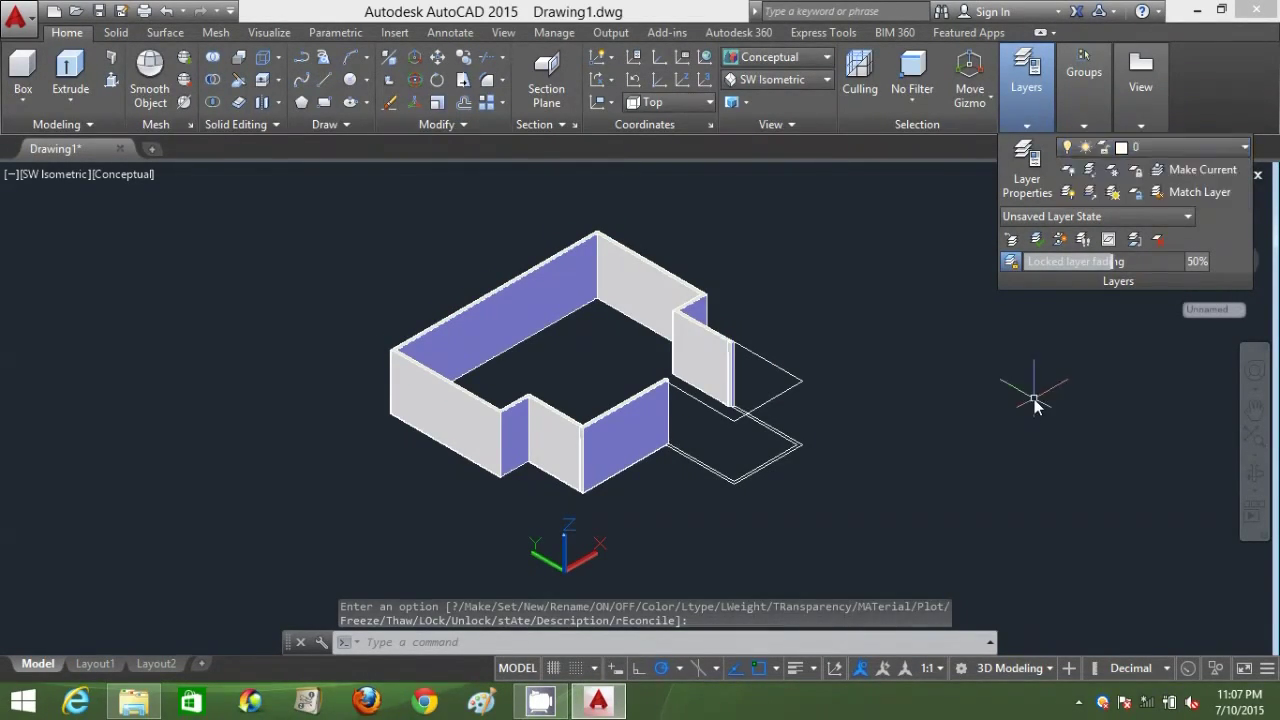
{"action": "scroll", "coordinate": [954, 397], "scroll_direction": "up", "scroll_amount": 2}
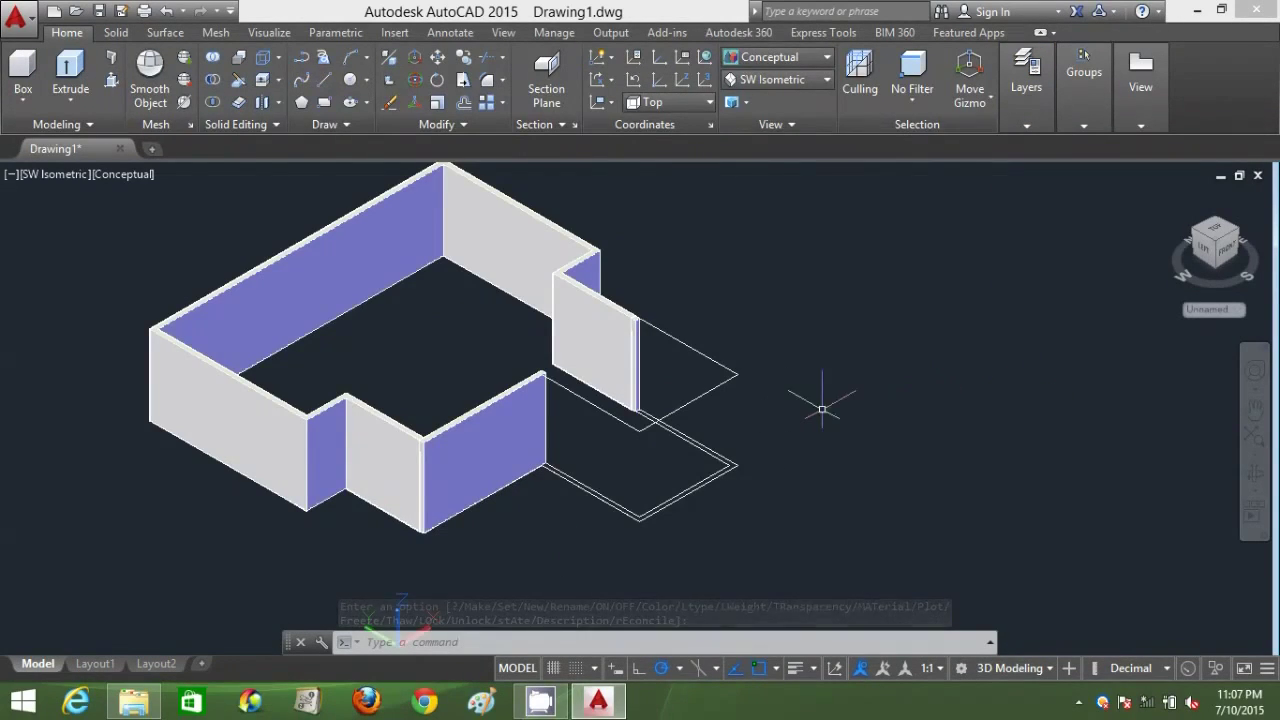
{"action": "left_click", "coordinate": [769, 402]}
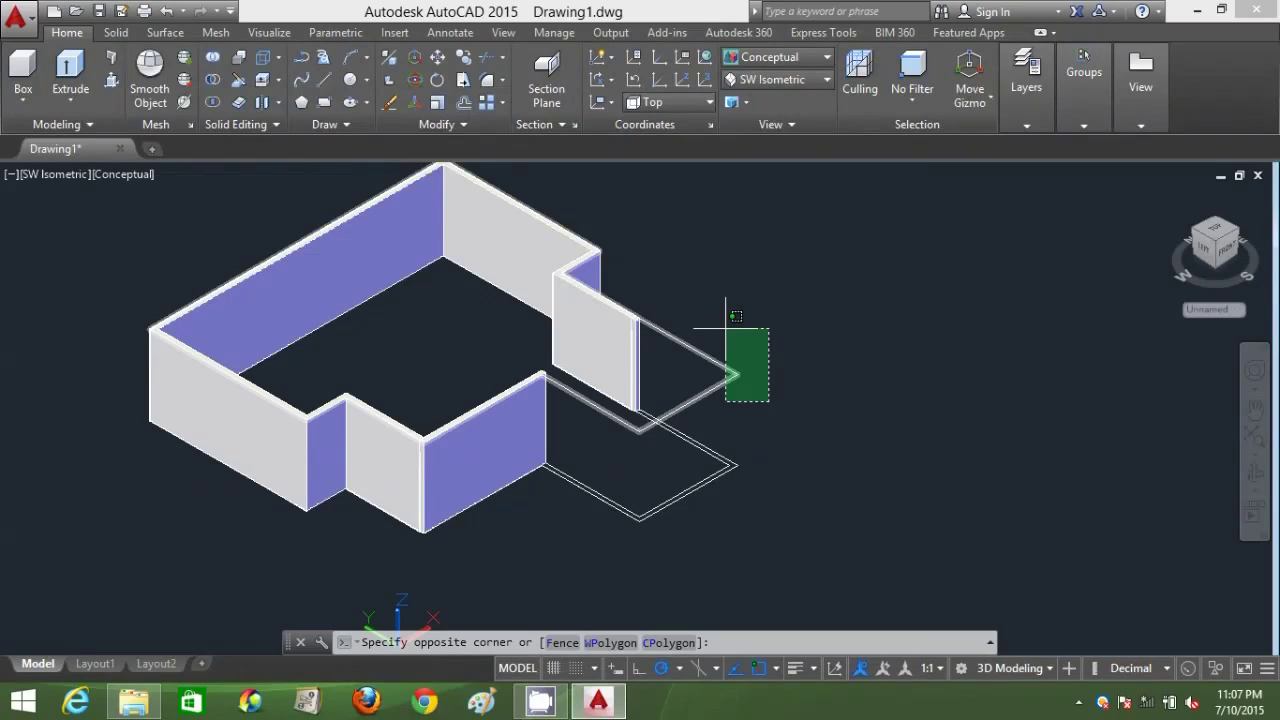
- Erase the leftover outline beside the short wall and show a 2D Wireframe top view
{"action": "left_click", "coordinate": [727, 328]}
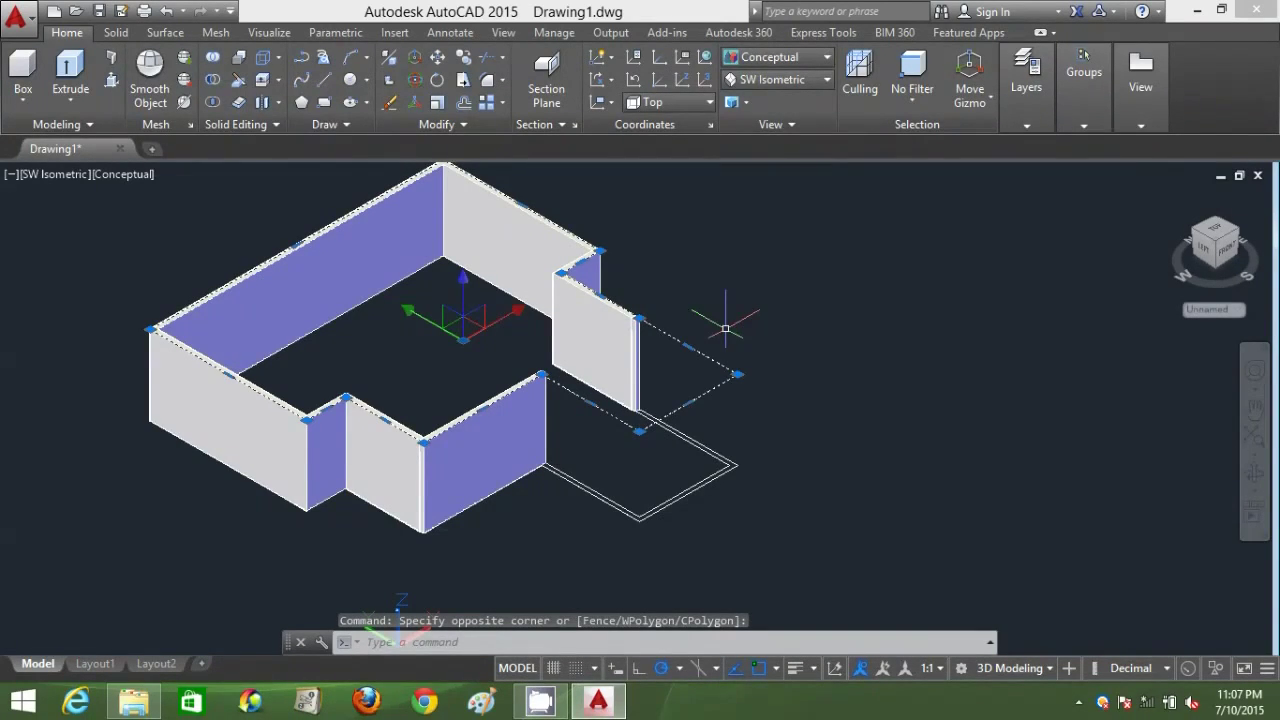
{"action": "key", "text": "Delete"}
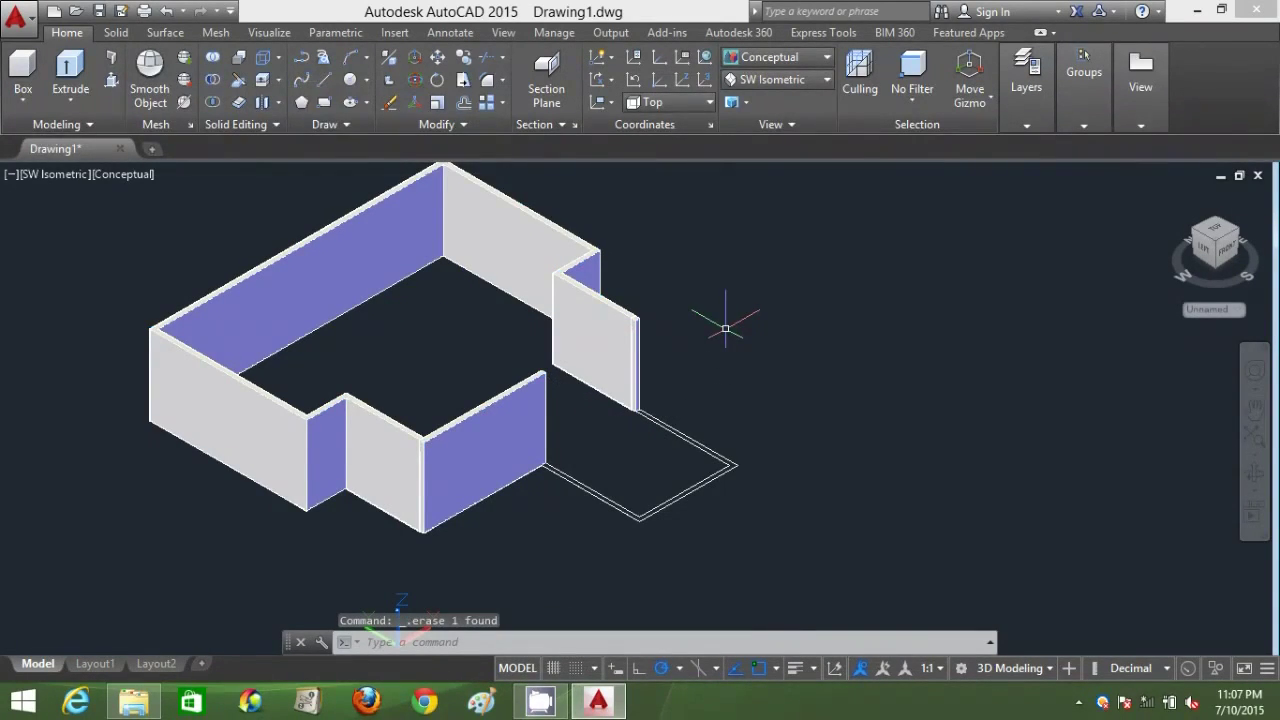
{"action": "left_click", "coordinate": [742, 60]}
{"action": "left_click", "coordinate": [740, 83]}
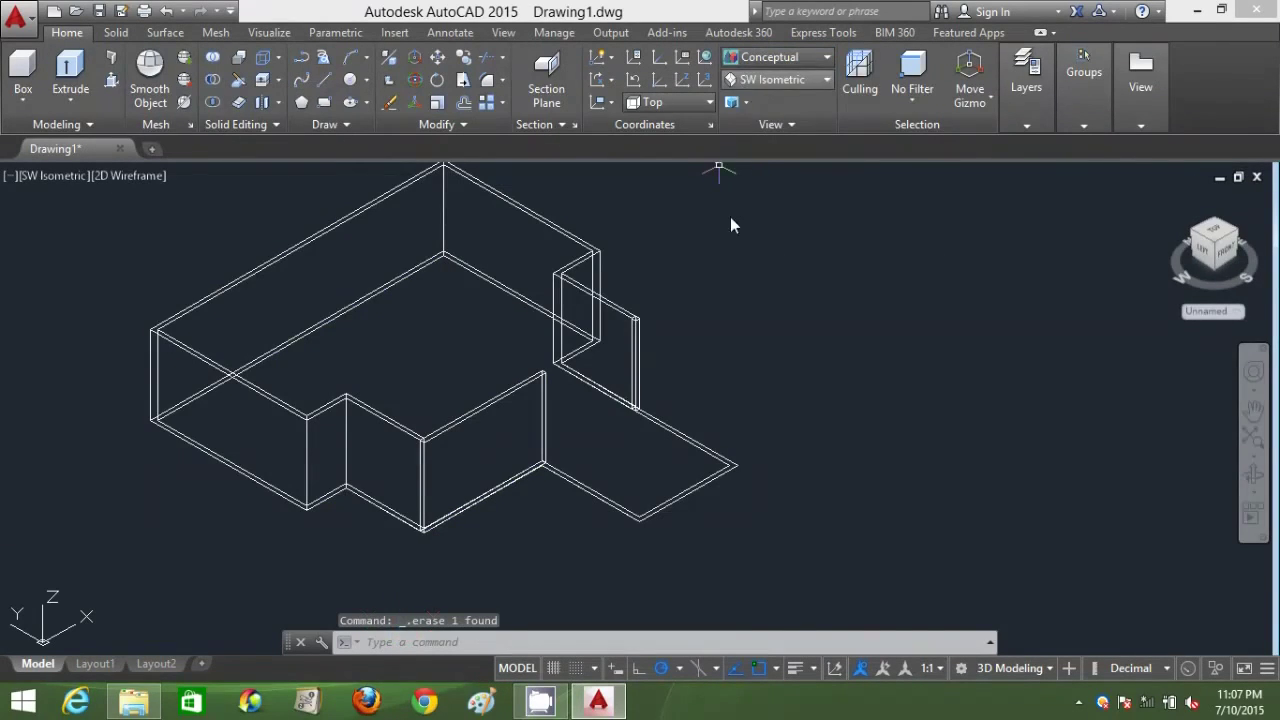
{"action": "left_click", "coordinate": [772, 79]}
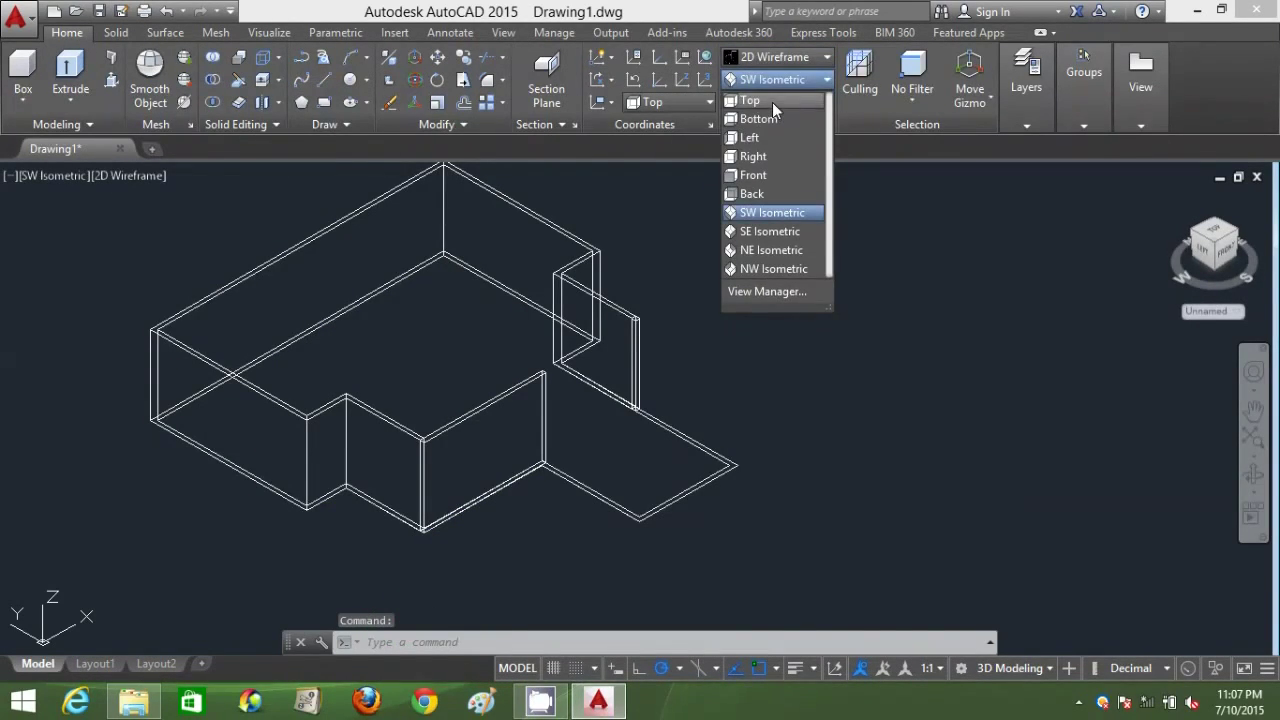
{"action": "left_click", "coordinate": [772, 102]}
- Draw a thin rectangle spanning the gap between the front wall ends
{"action": "scroll", "coordinate": [747, 535], "scroll_direction": "up", "scroll_amount": 4}
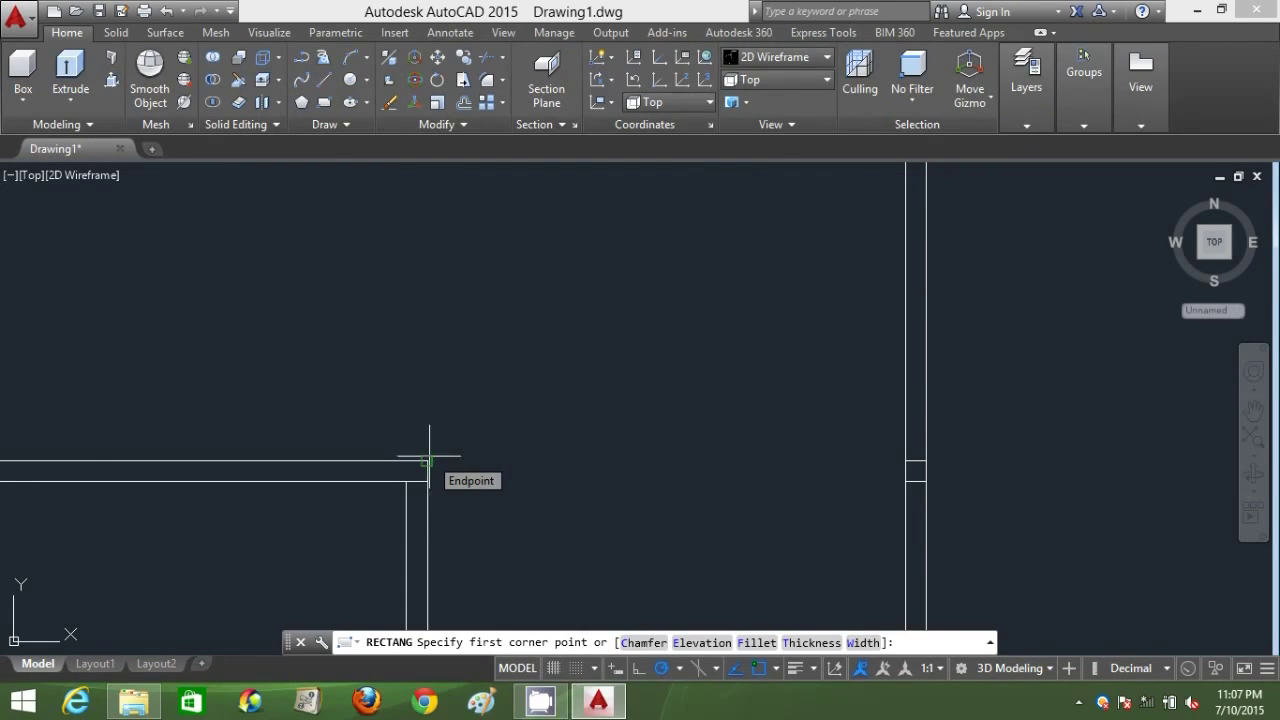
{"action": "left_click", "coordinate": [427, 460]}
{"action": "scroll", "coordinate": [583, 463], "scroll_direction": "down", "scroll_amount": 2}
{"action": "scroll", "coordinate": [766, 476], "scroll_direction": "up", "scroll_amount": 2}
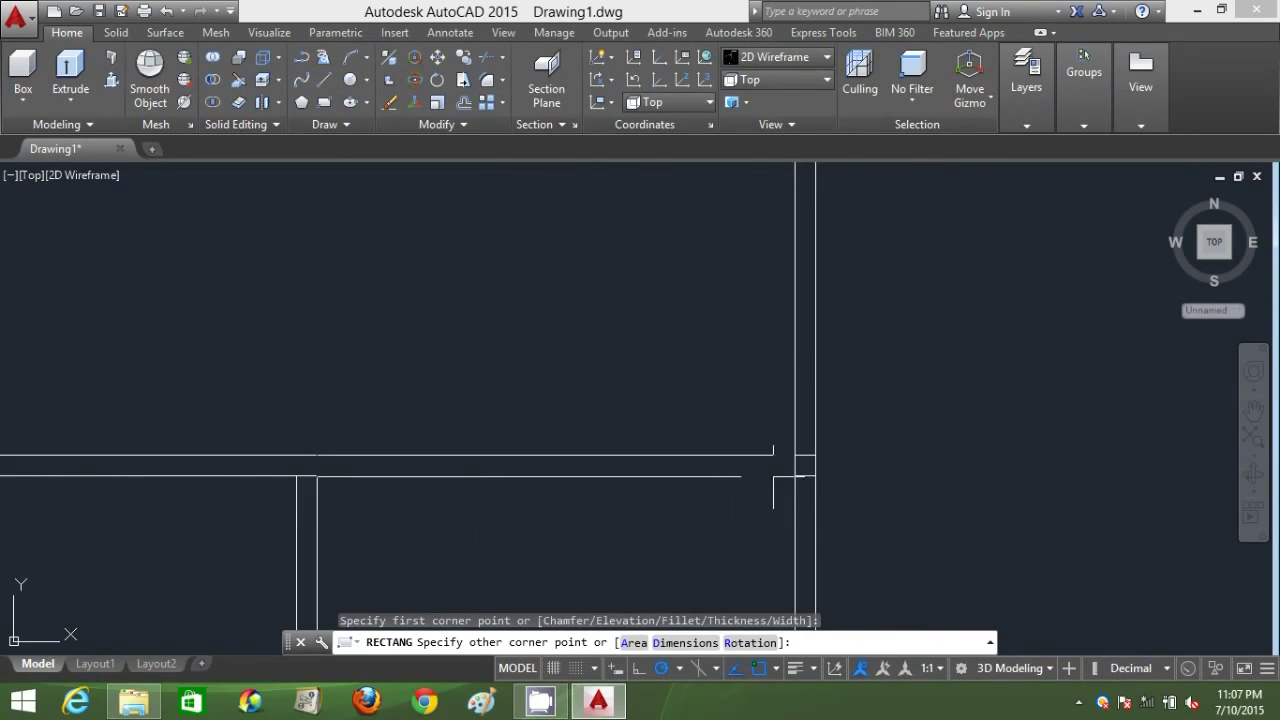
{"action": "left_click", "coordinate": [813, 476]}
{"action": "scroll", "coordinate": [813, 476], "scroll_direction": "down", "scroll_amount": 2}
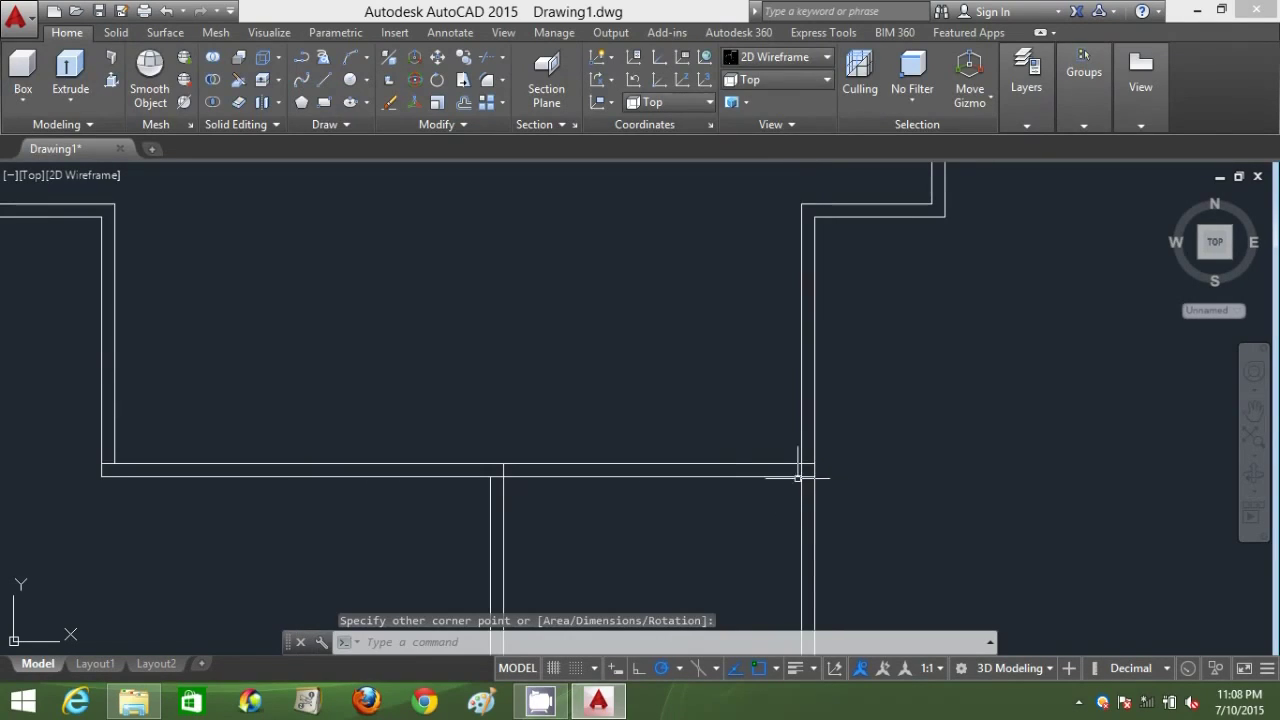
- Convert the new rectangle into a region with REG
{"action": "type", "text": "REG"}
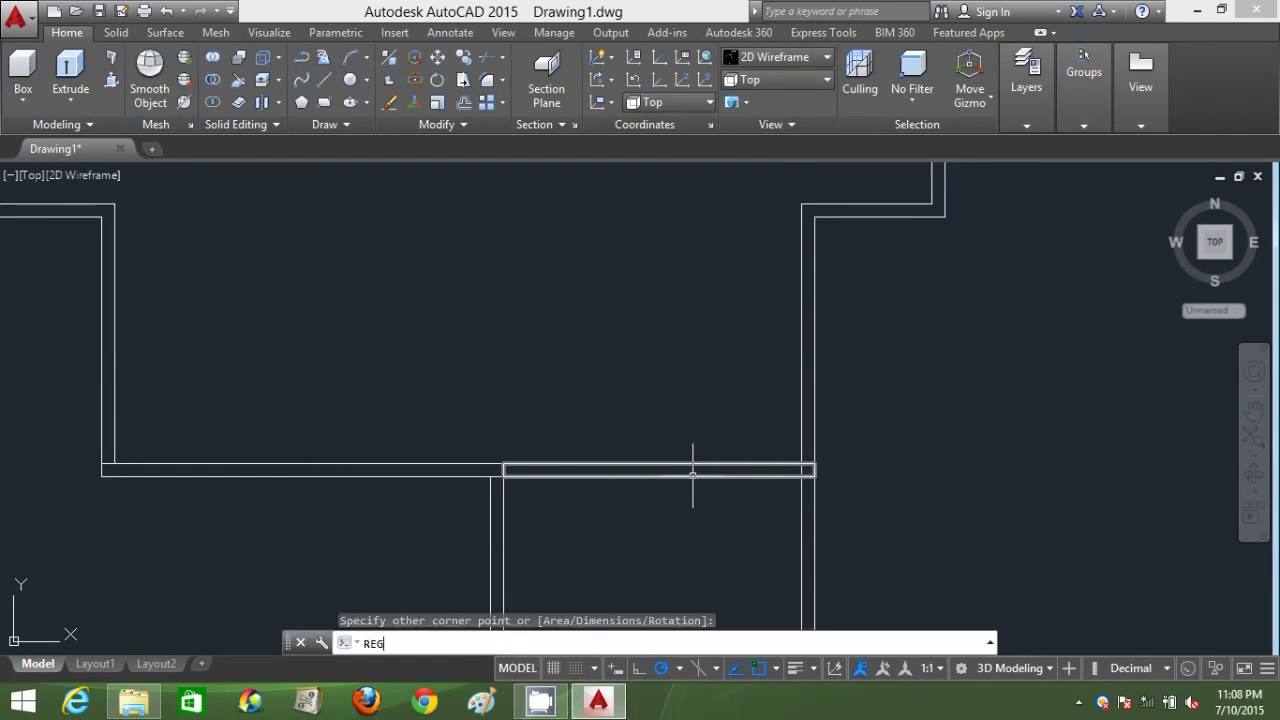
{"action": "key", "text": "Return"}
{"action": "left_click", "coordinate": [686, 478]}
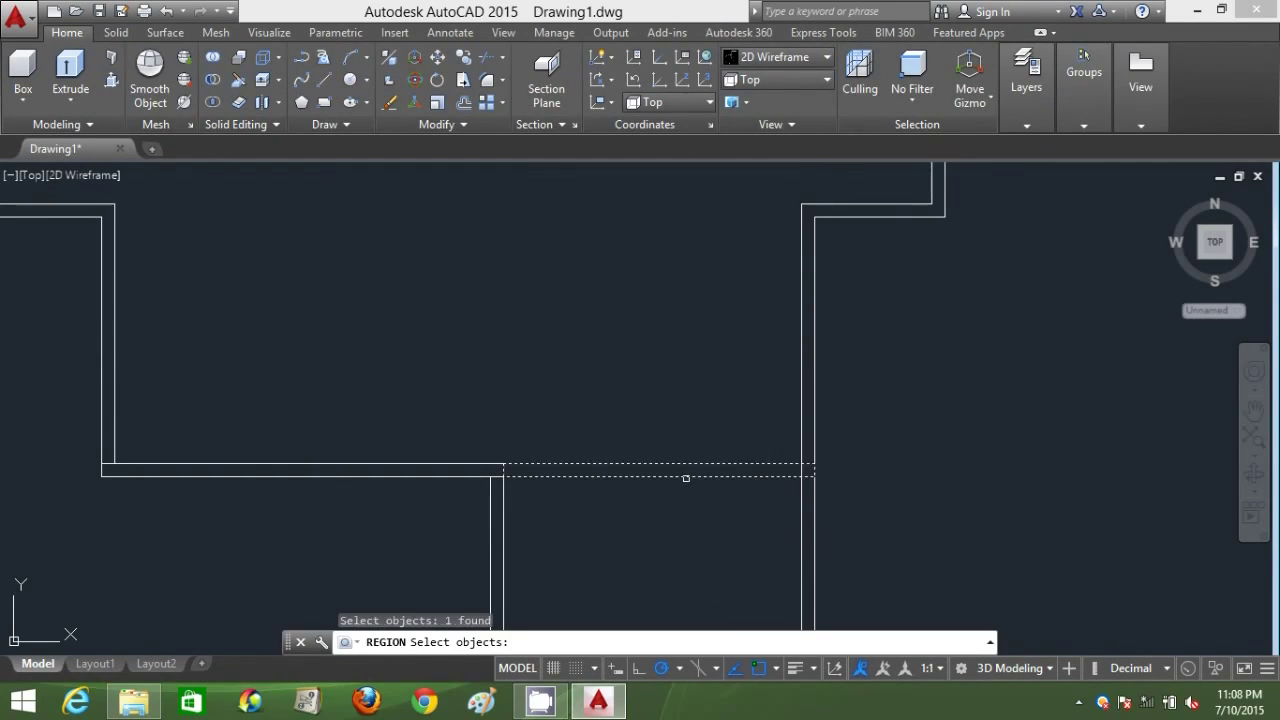
{"action": "key", "text": "Return"}
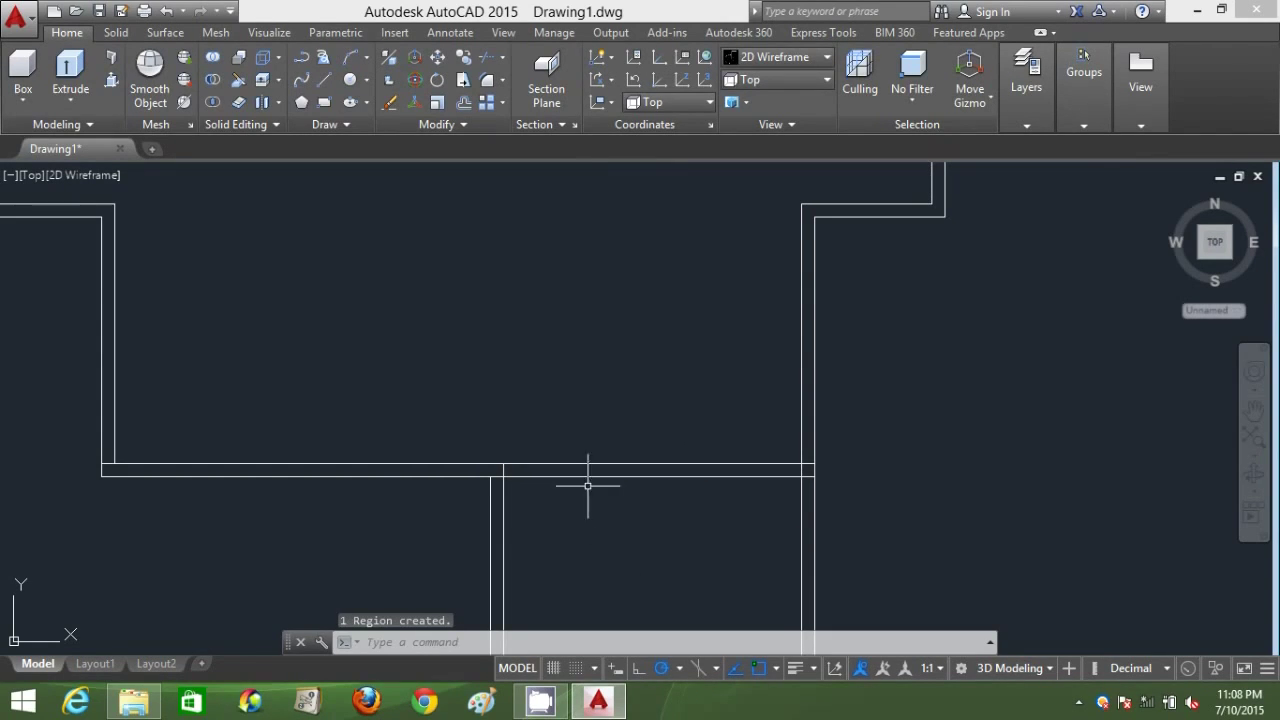
{"action": "left_click", "coordinate": [752, 60]}
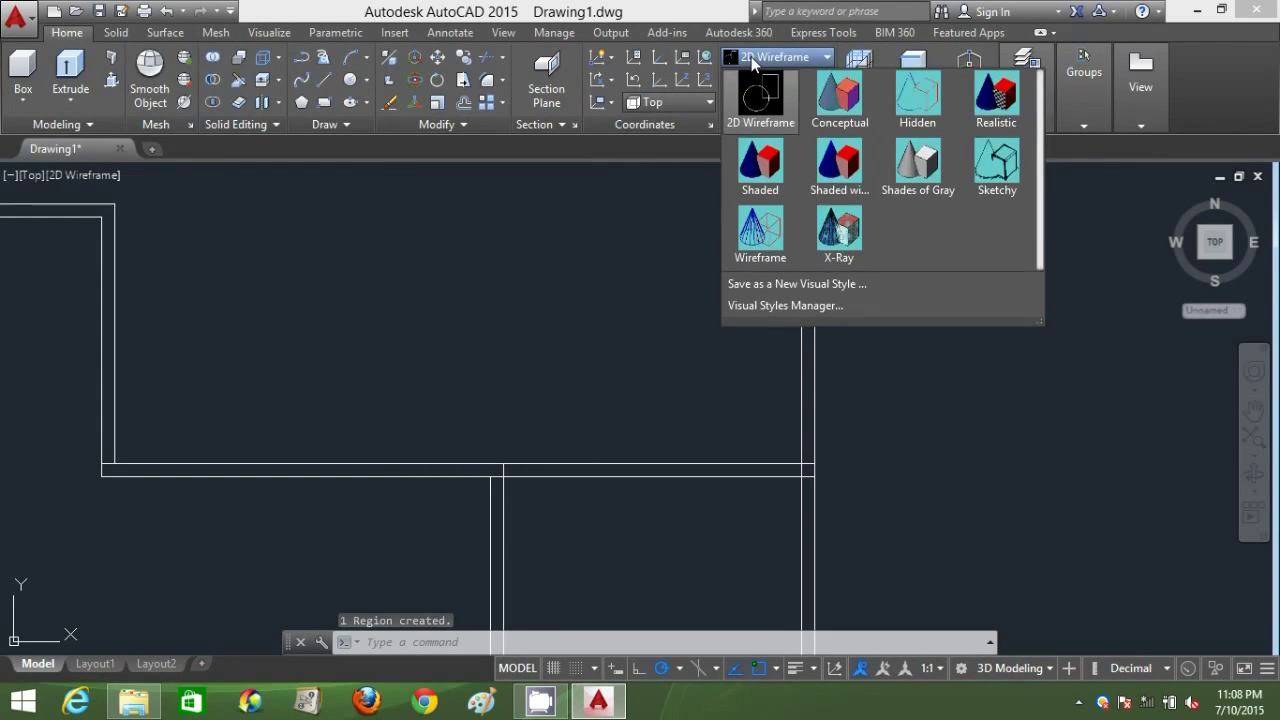
- Switch to the southwest isometric view
{"action": "left_click", "coordinate": [759, 77]}
{"action": "left_click", "coordinate": [759, 79]}
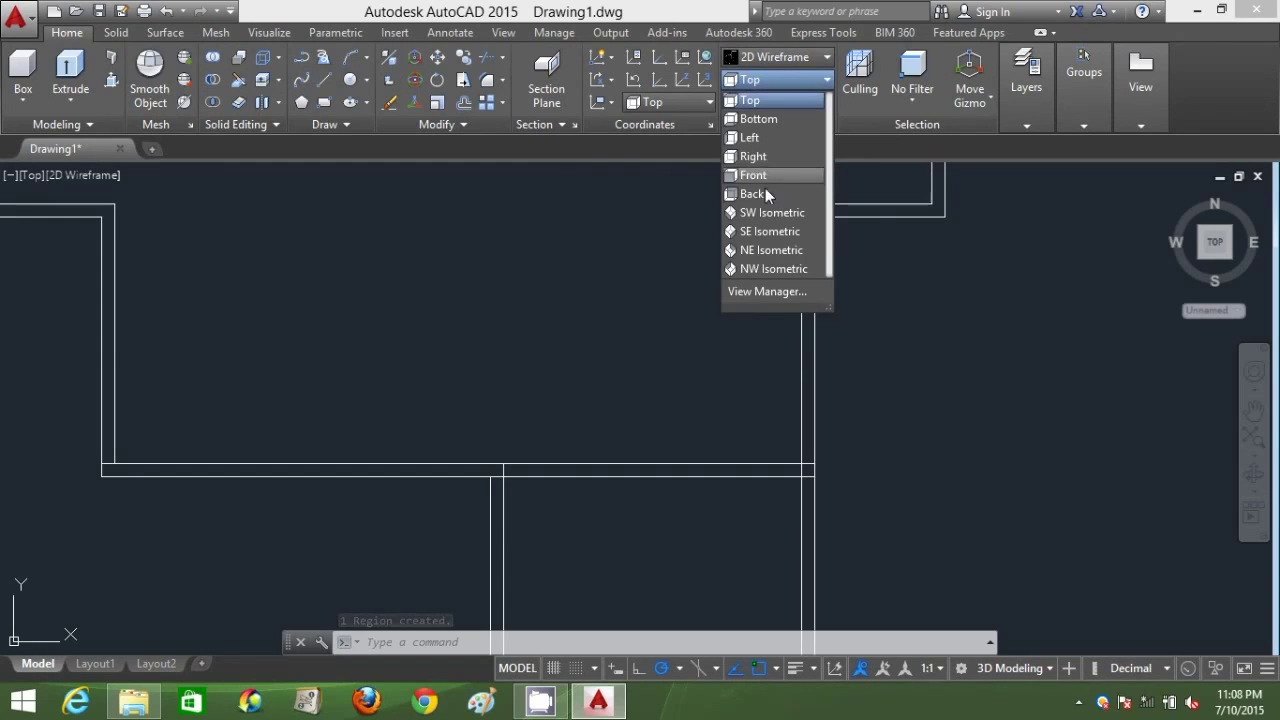
{"action": "left_click", "coordinate": [769, 212]}
{"action": "scroll", "coordinate": [775, 521], "scroll_direction": "up", "scroll_amount": 2}
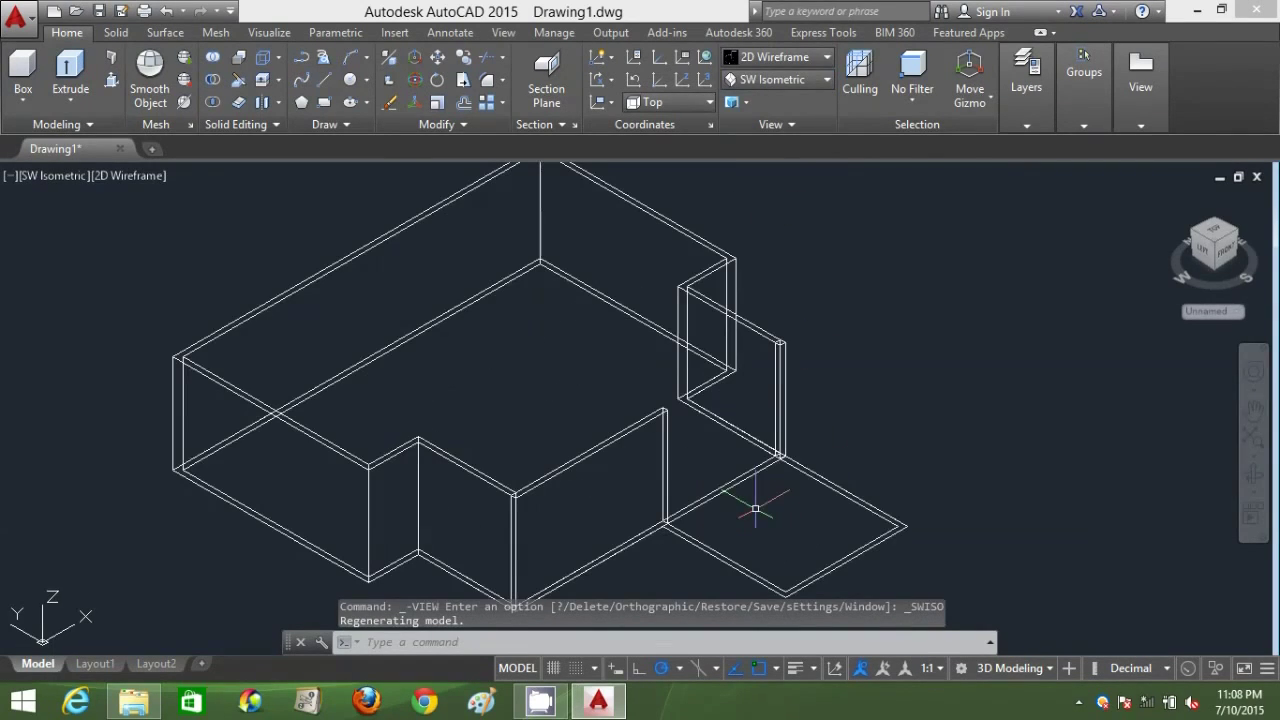
- Extrude the gap region 4000 high and shade the model in Conceptual style
{"action": "type", "text": "EXT"}
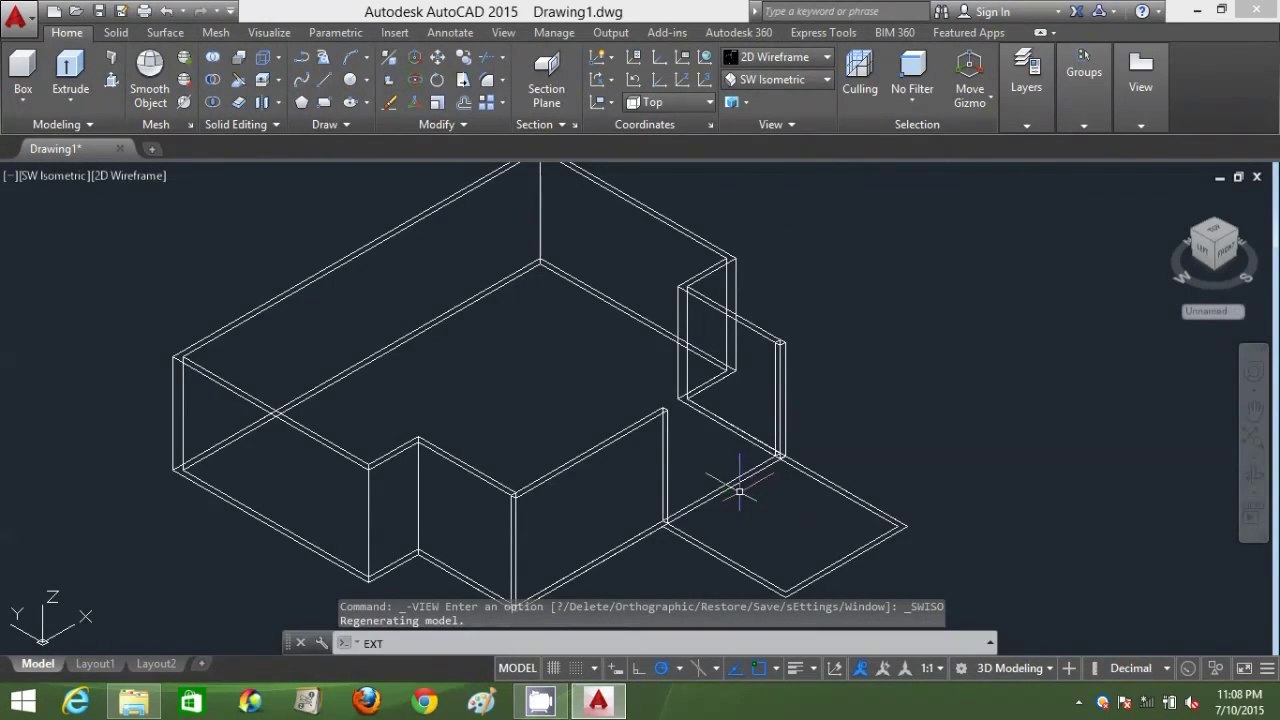
{"action": "key", "text": "Return"}
{"action": "left_click", "coordinate": [720, 489]}
{"action": "key", "text": "Return"}
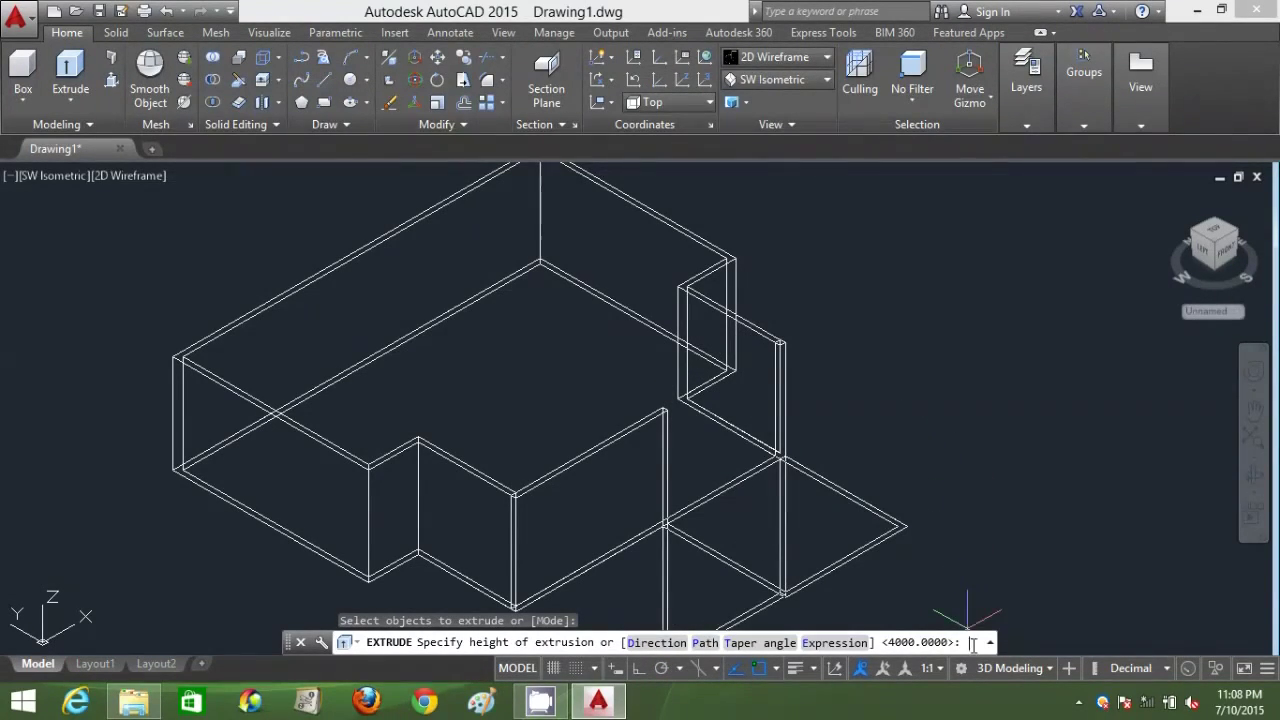
{"action": "type", "text": "400"}
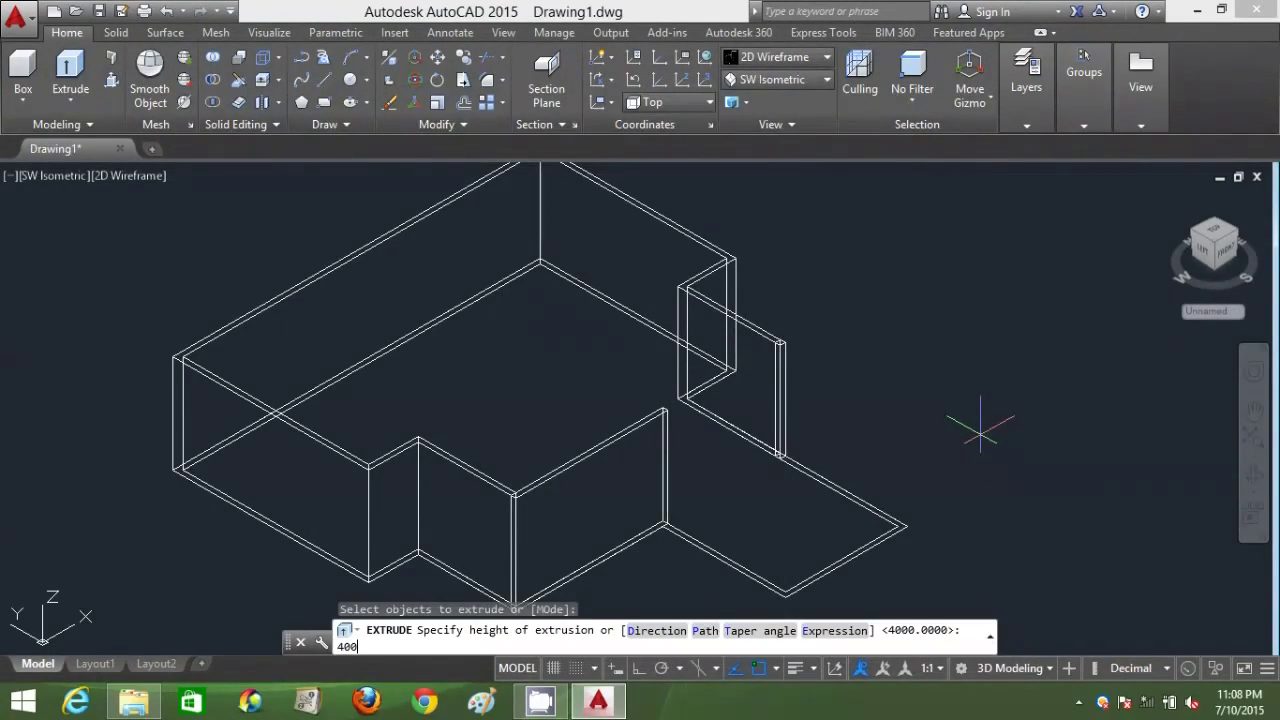
{"action": "type", "text": "0"}
{"action": "key", "text": "Return"}
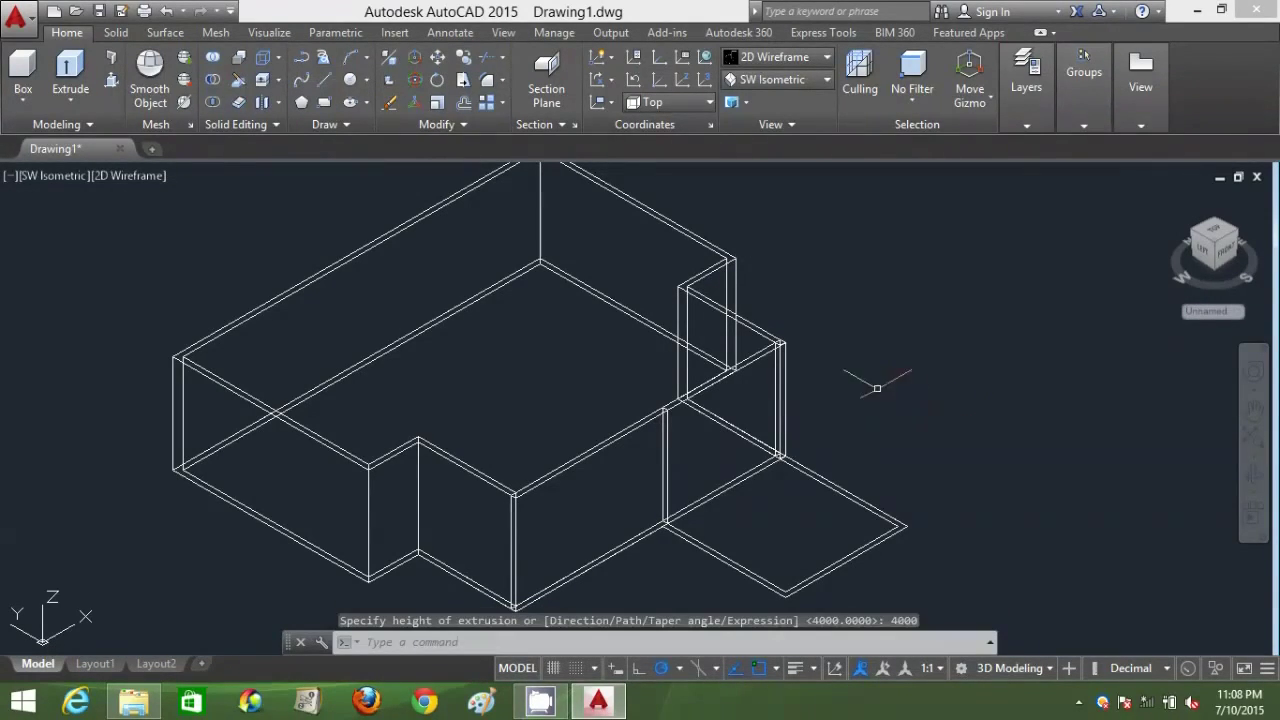
{"action": "left_click", "coordinate": [790, 57]}
{"action": "left_click", "coordinate": [842, 97]}
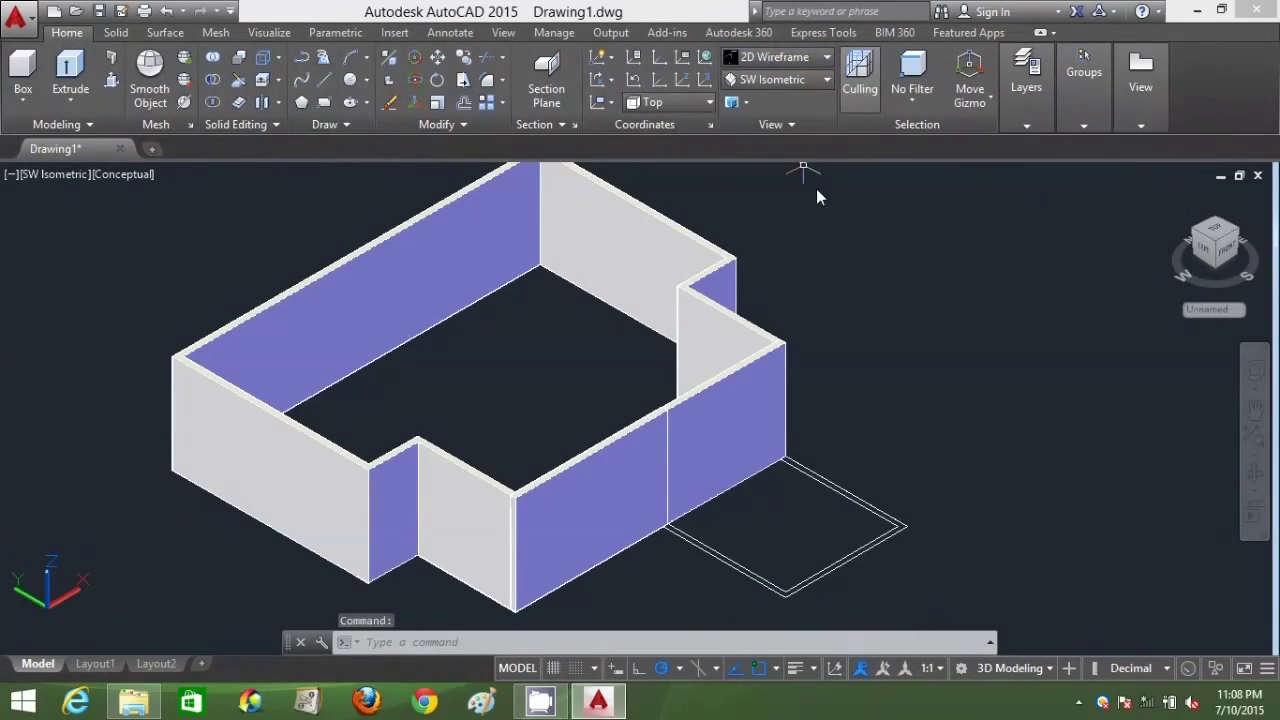
- Pick the wall solids one by one to check which pieces are still separate
{"action": "left_click", "coordinate": [713, 395]}
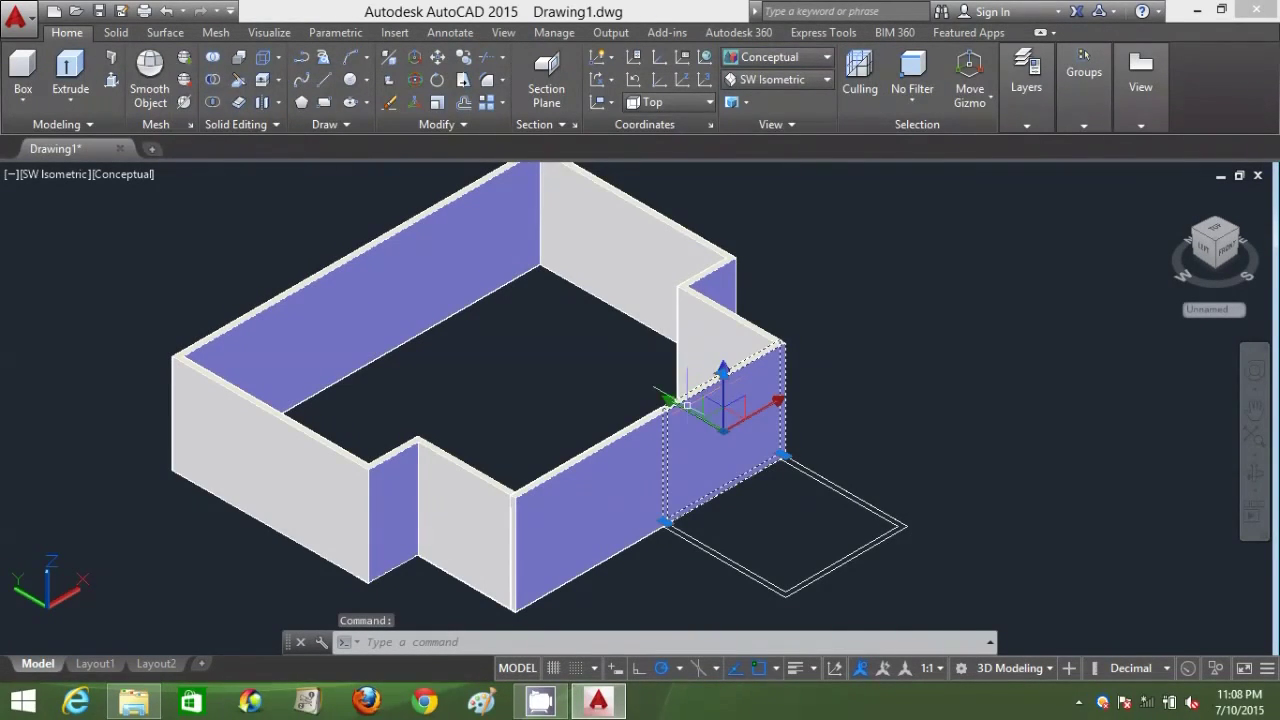
{"action": "left_click", "coordinate": [621, 448]}
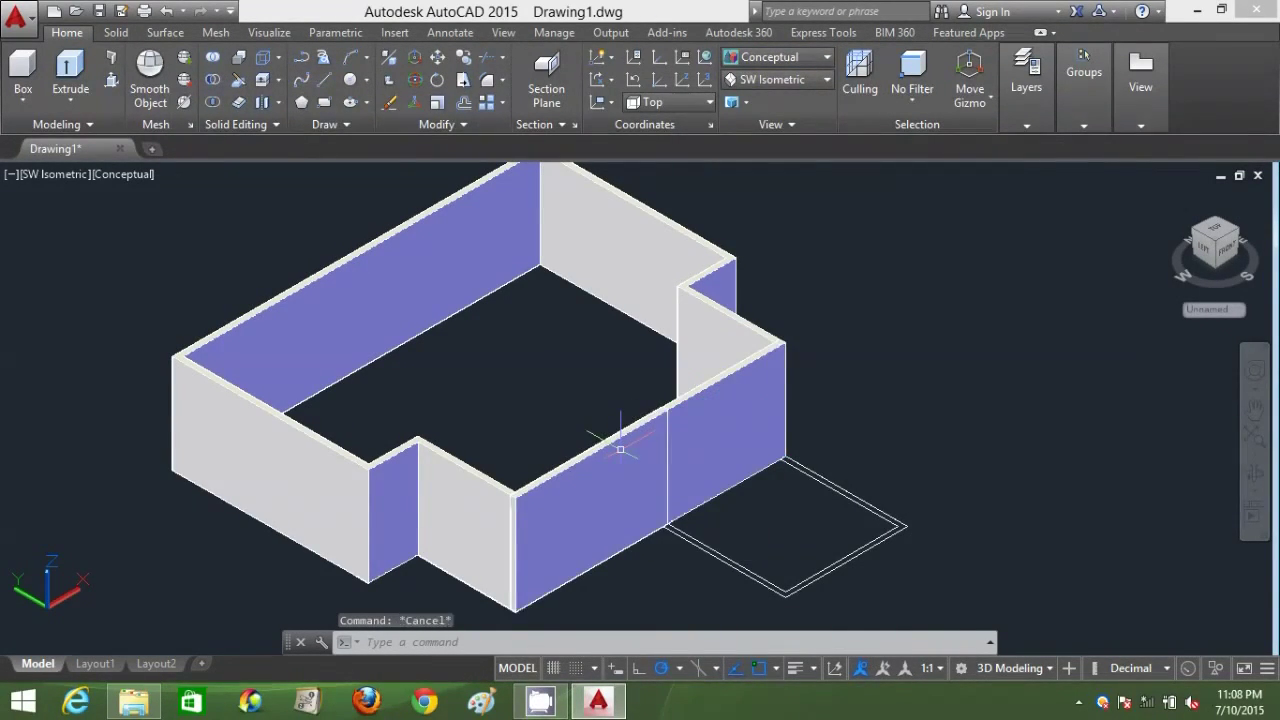
{"action": "key", "text": "Escape"}
{"action": "key", "text": "ctrl+a"}
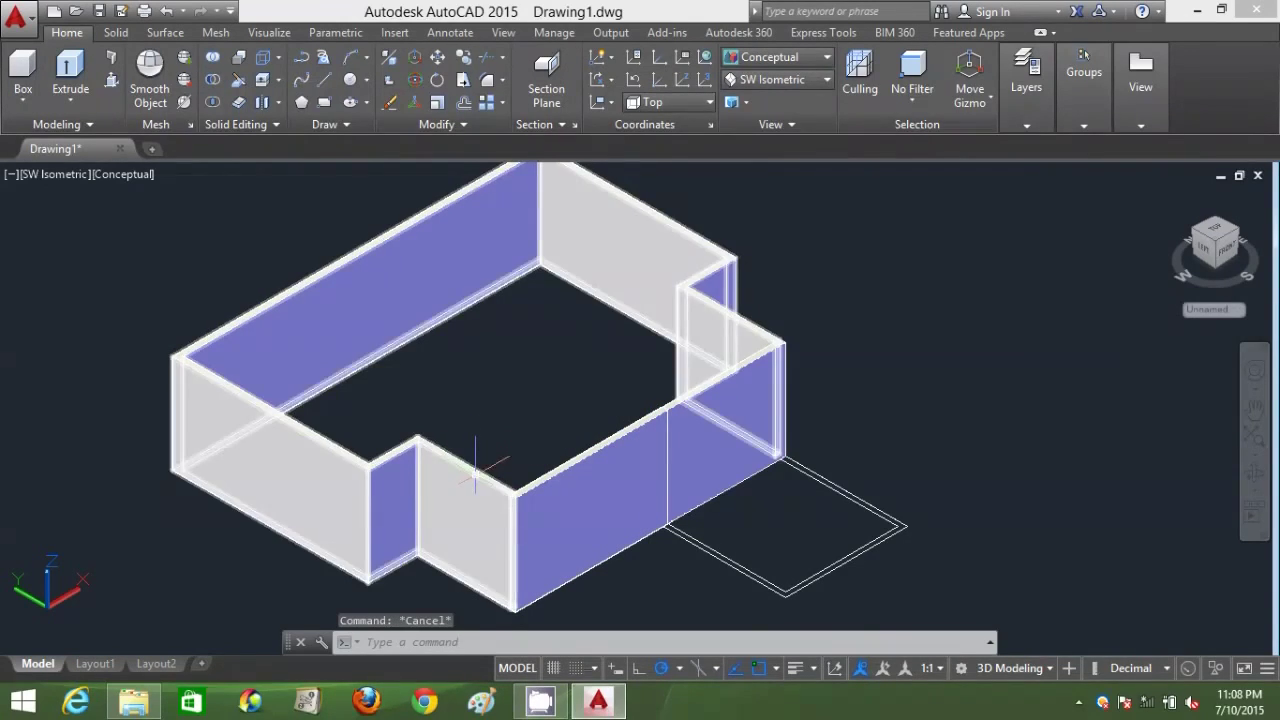
{"action": "key", "text": "Escape"}
{"action": "left_click", "coordinate": [568, 496]}
{"action": "key", "text": "Escape"}
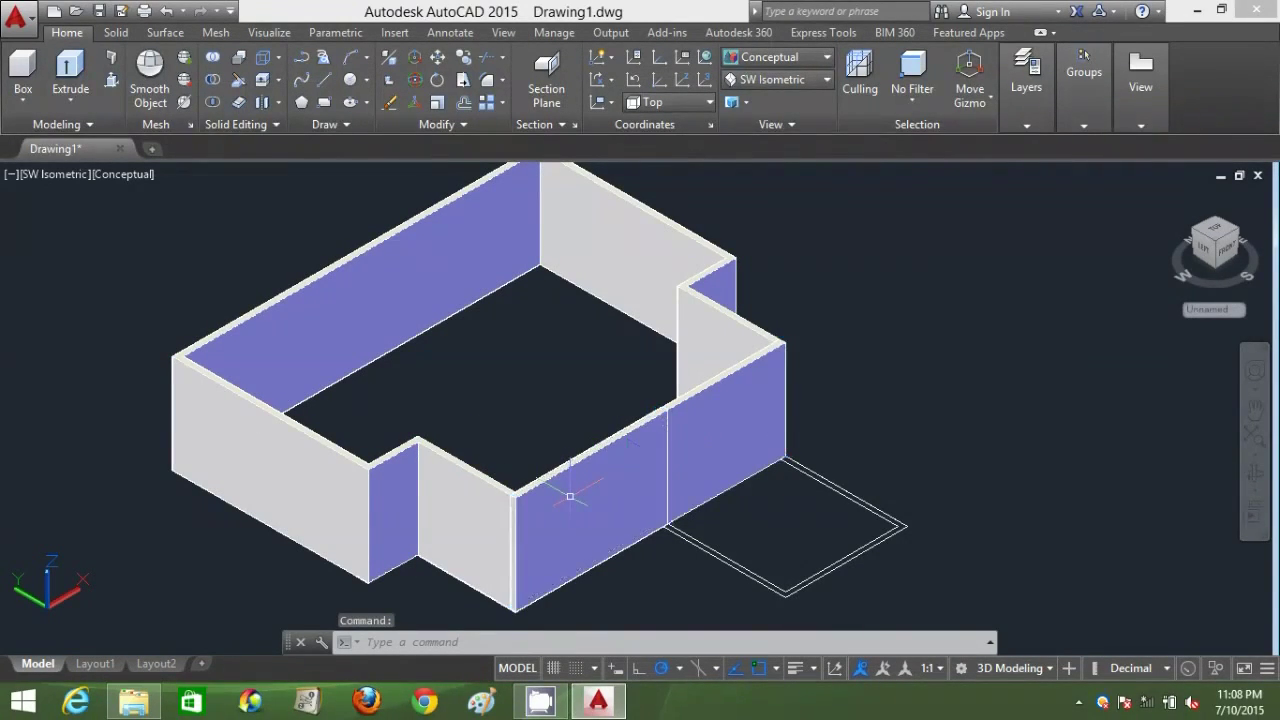
{"action": "left_click", "coordinate": [729, 440]}
{"action": "left_click", "coordinate": [625, 472]}
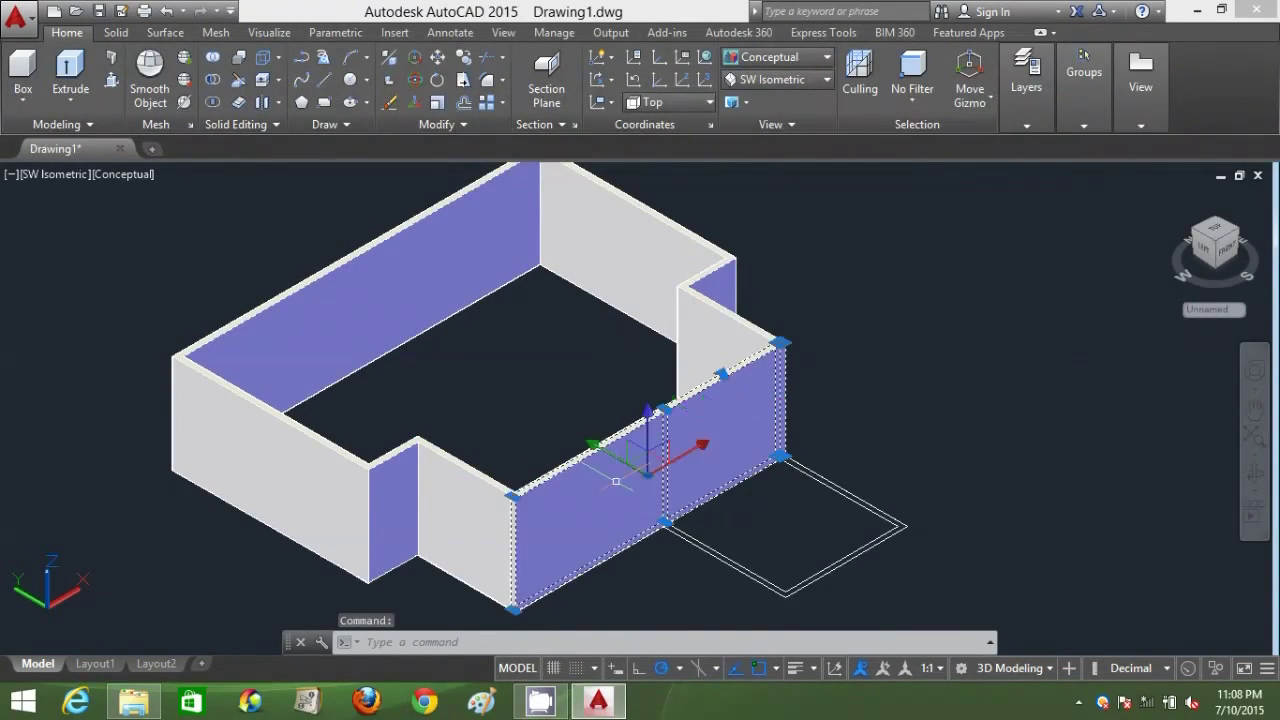
{"action": "key", "text": "Escape"}
{"action": "left_click", "coordinate": [479, 643]}
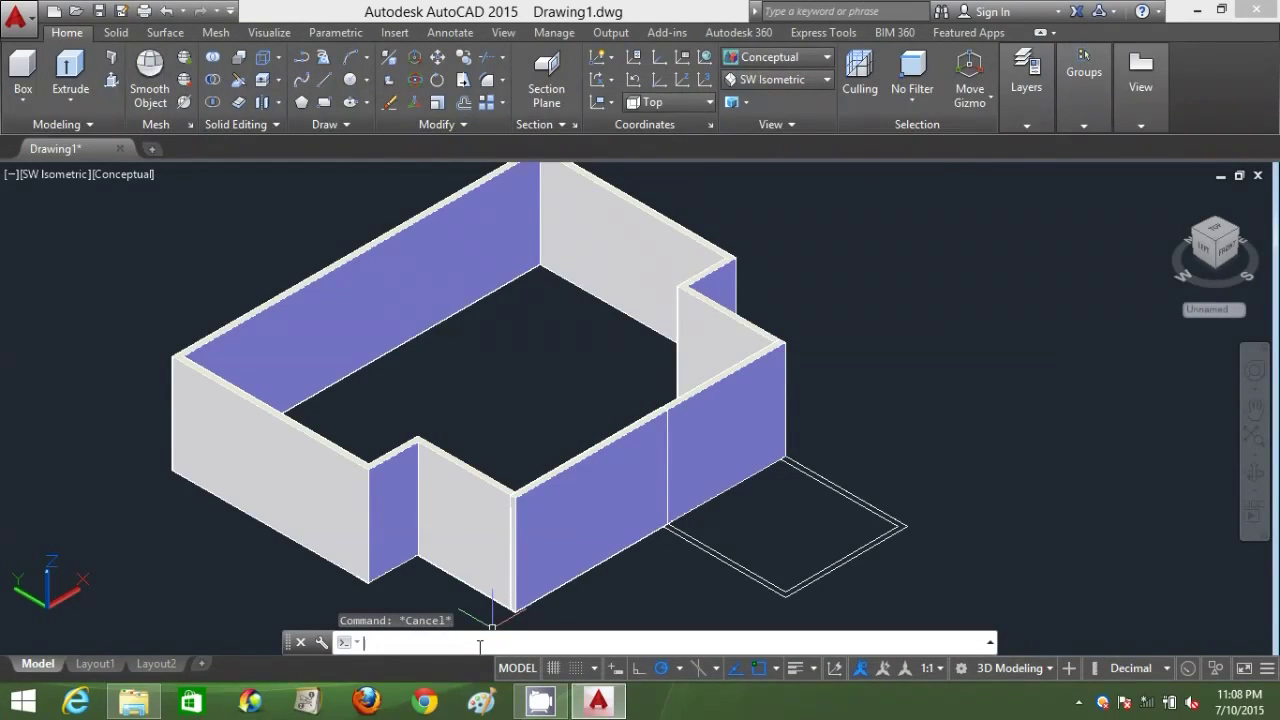
- Union the main wall solid with the small right wall piece
{"action": "type", "text": "UNI"}
{"action": "key", "text": "Return"}
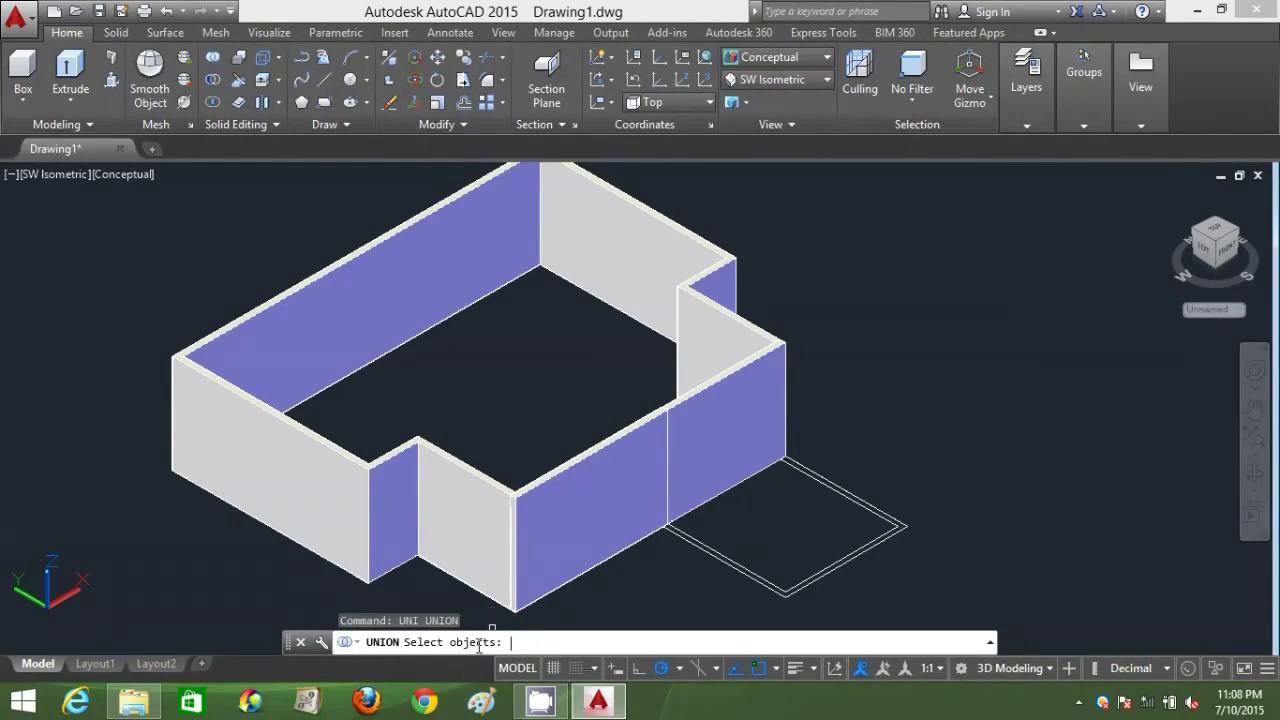
{"action": "left_click", "coordinate": [565, 528]}
{"action": "left_click", "coordinate": [719, 314]}
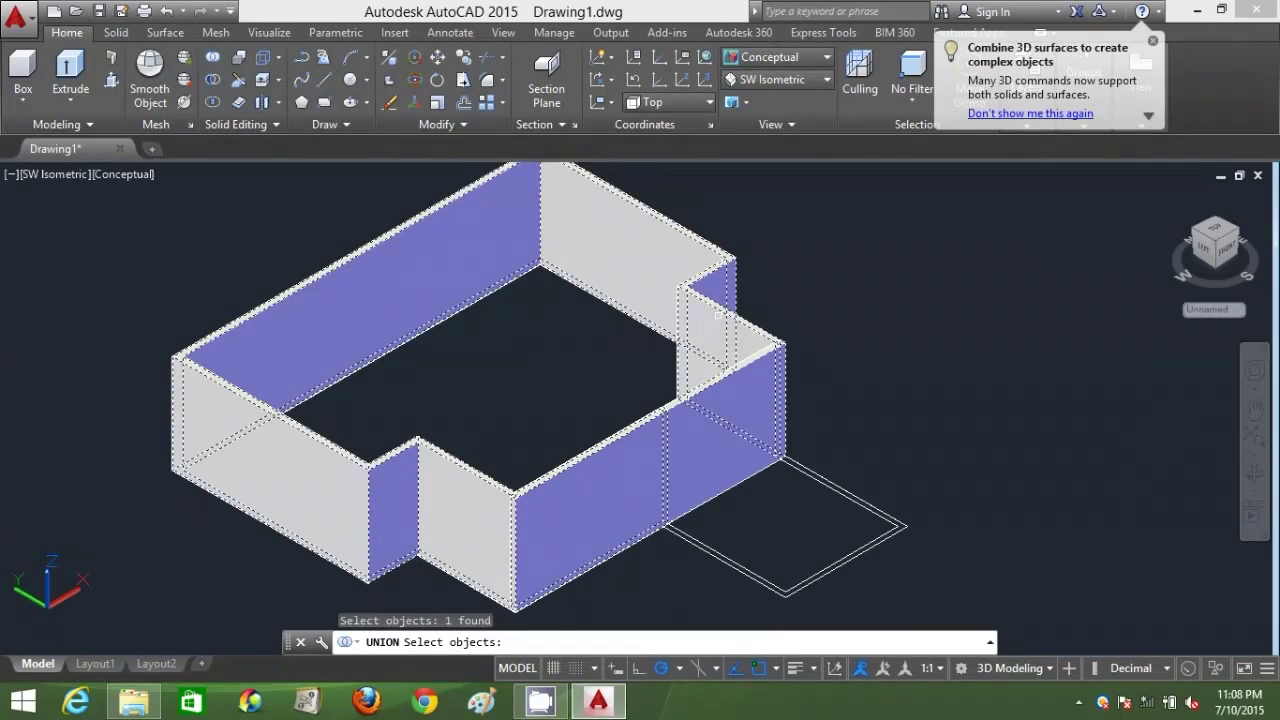
{"action": "left_click", "coordinate": [465, 508]}
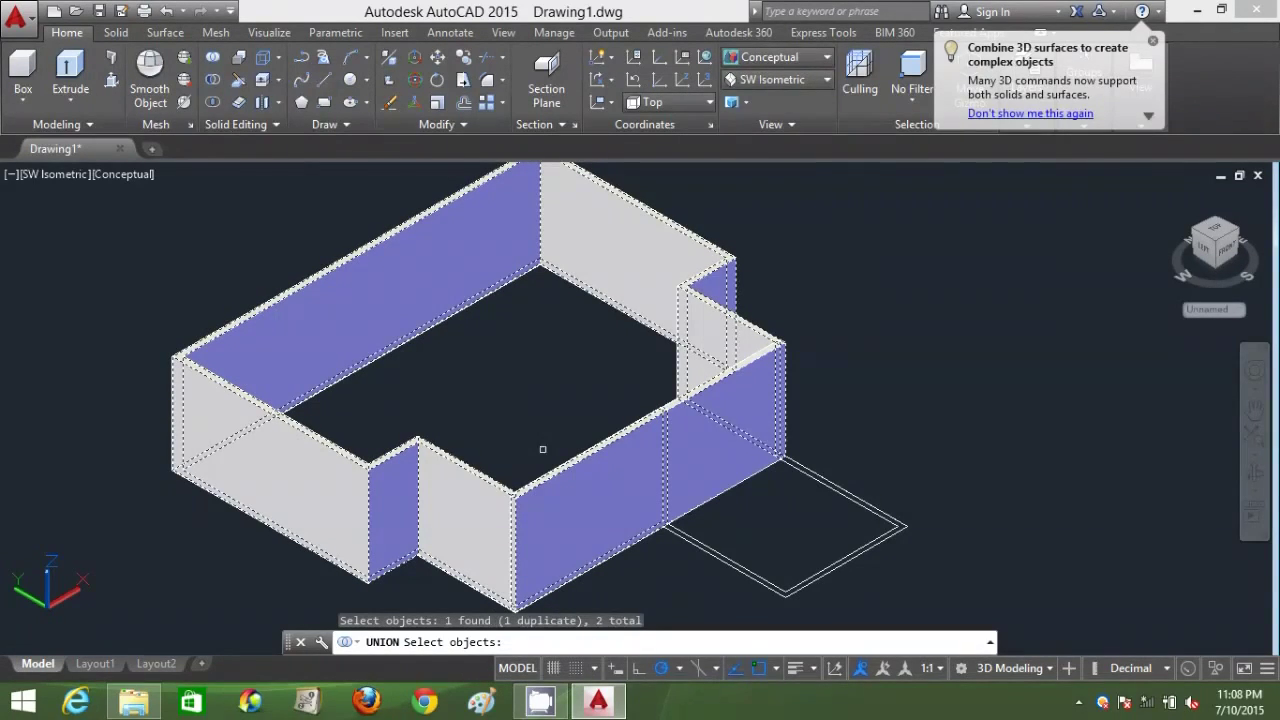
{"action": "key", "text": "Return"}
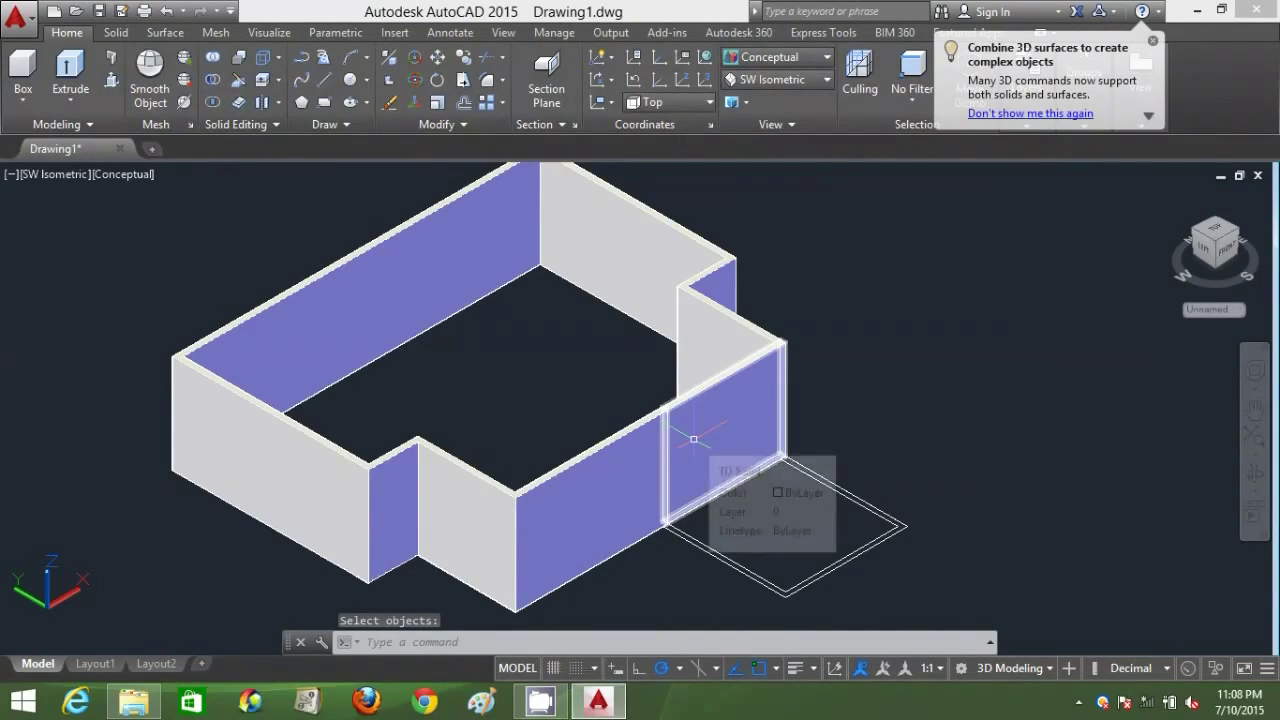
- Run UNION again on the right wall piece and main walls to remove the seam
{"action": "type", "text": "UNI"}
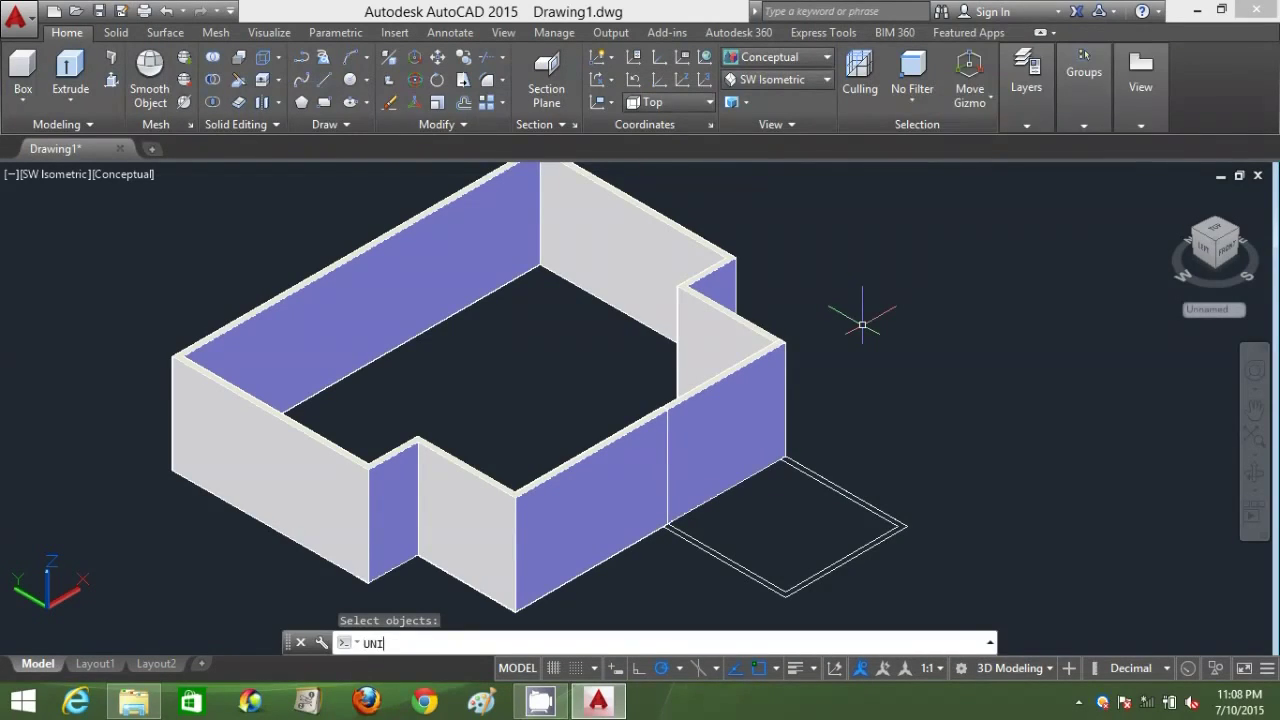
{"action": "key", "text": "Return"}
{"action": "left_click", "coordinate": [709, 407]}
{"action": "left_click", "coordinate": [691, 424]}
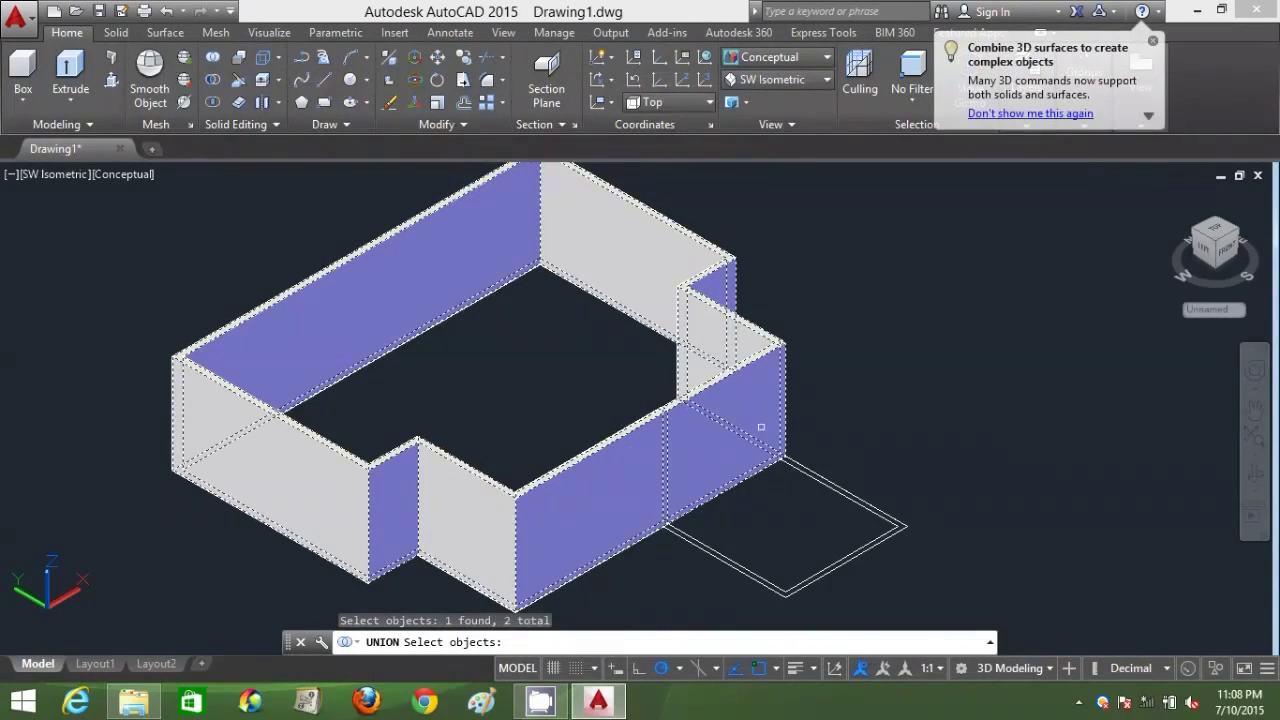
{"action": "key", "text": "Return"}
{"action": "scroll", "coordinate": [751, 420], "scroll_direction": "down", "scroll_amount": 3}
{"action": "scroll", "coordinate": [803, 403], "scroll_direction": "up", "scroll_amount": 3}
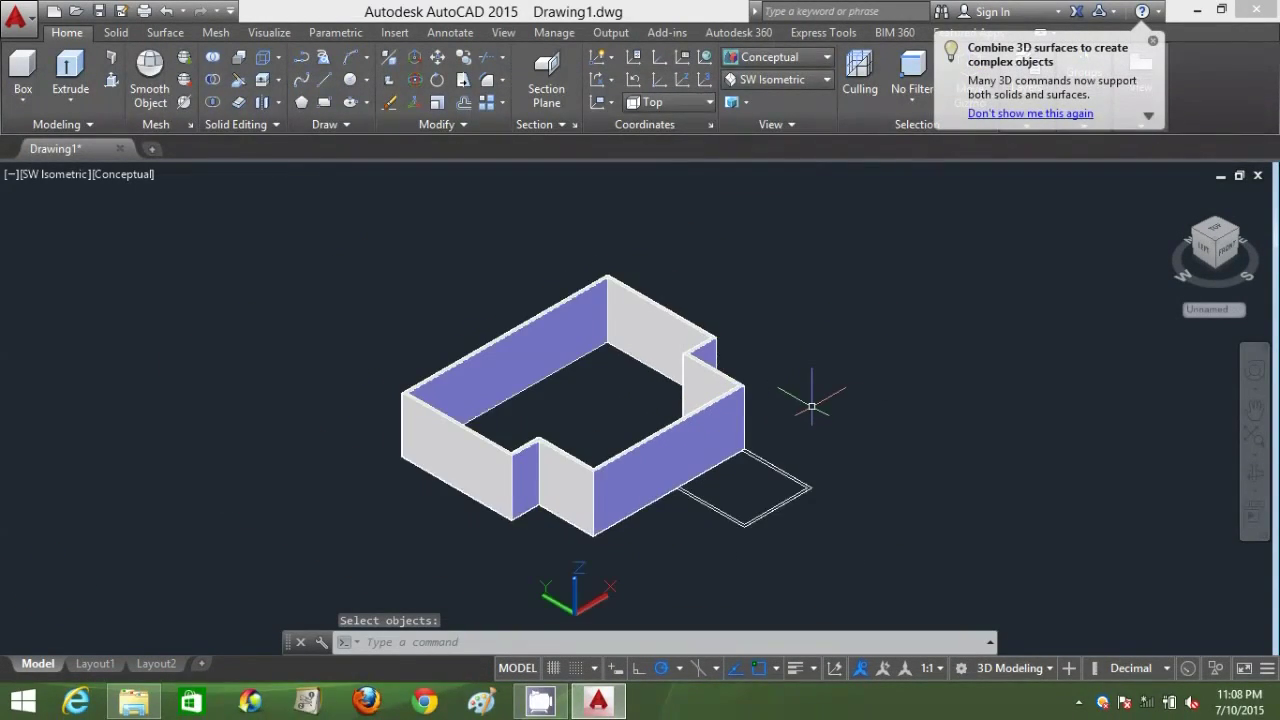
{"action": "scroll", "coordinate": [815, 400], "scroll_direction": "up", "scroll_amount": 1}
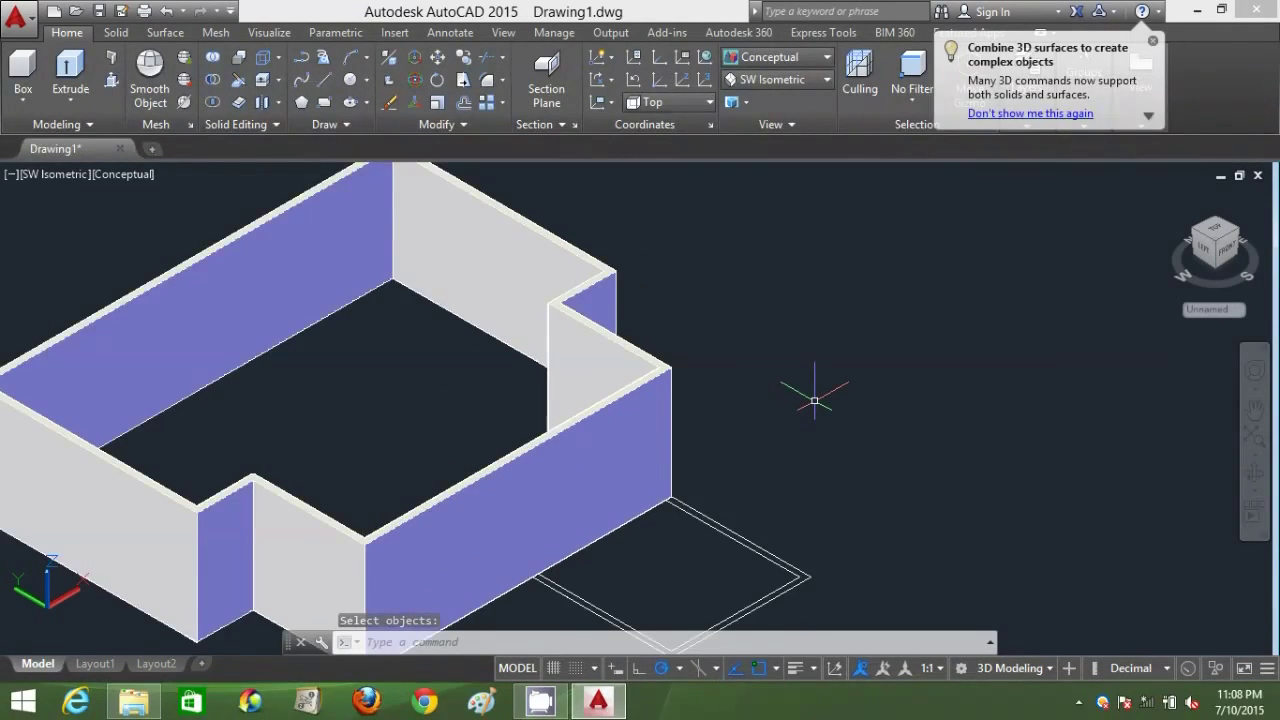
{"action": "scroll", "coordinate": [815, 400], "scroll_direction": "down", "scroll_amount": 2}
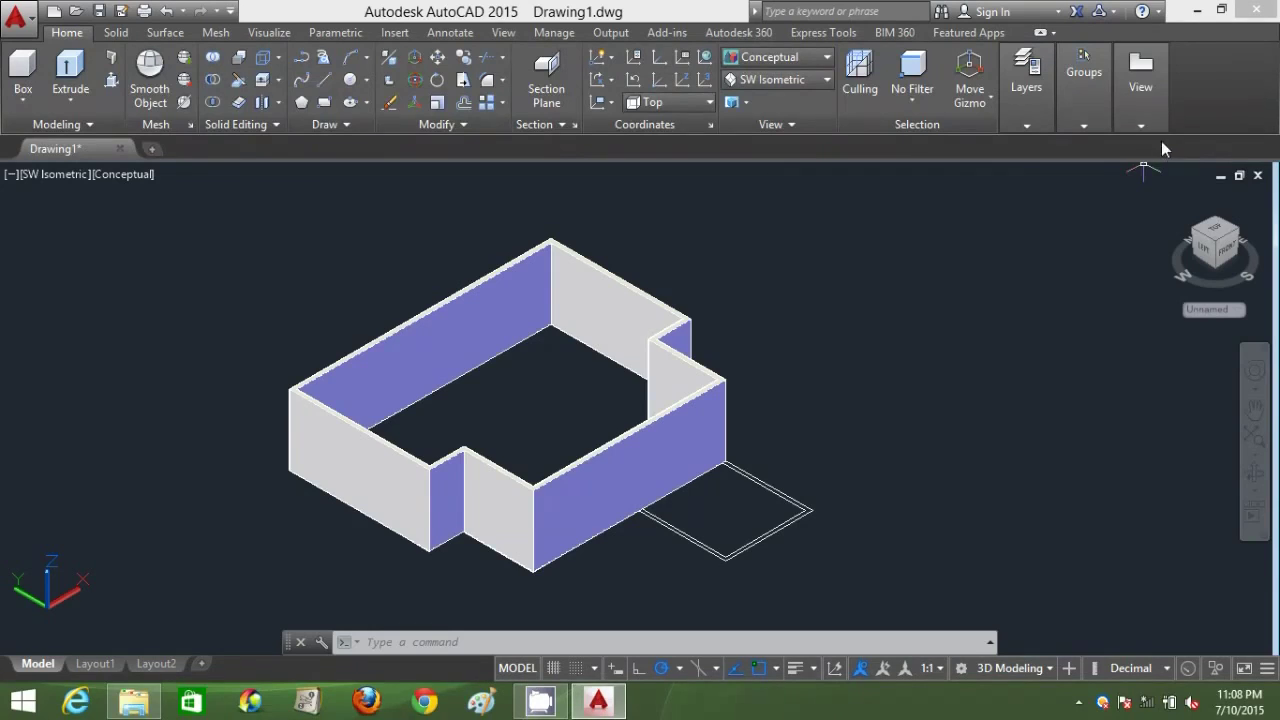
- Turn the ROOF A layer back on and orbit slightly to inspect the roof
{"action": "left_click", "coordinate": [1046, 125]}
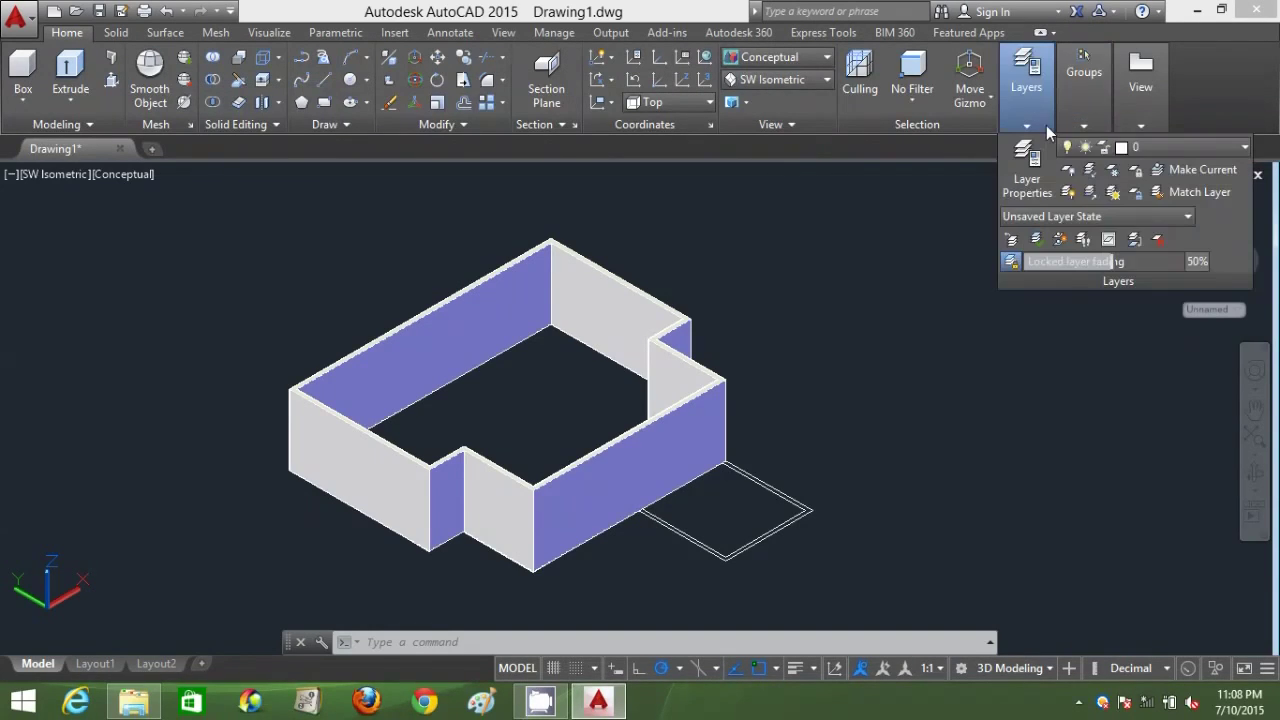
{"action": "left_click", "coordinate": [1246, 149]}
{"action": "left_click", "coordinate": [1066, 192]}
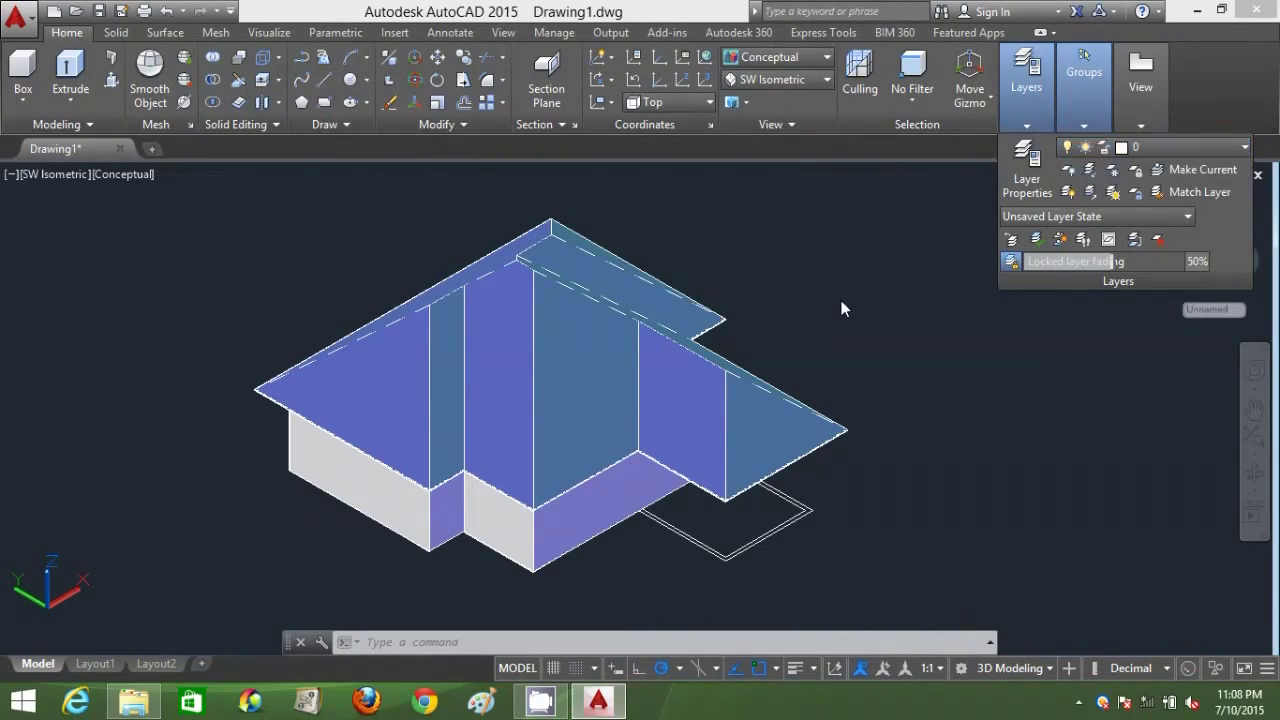
{"action": "left_click", "coordinate": [809, 289]}
{"action": "left_click", "coordinate": [773, 229]}
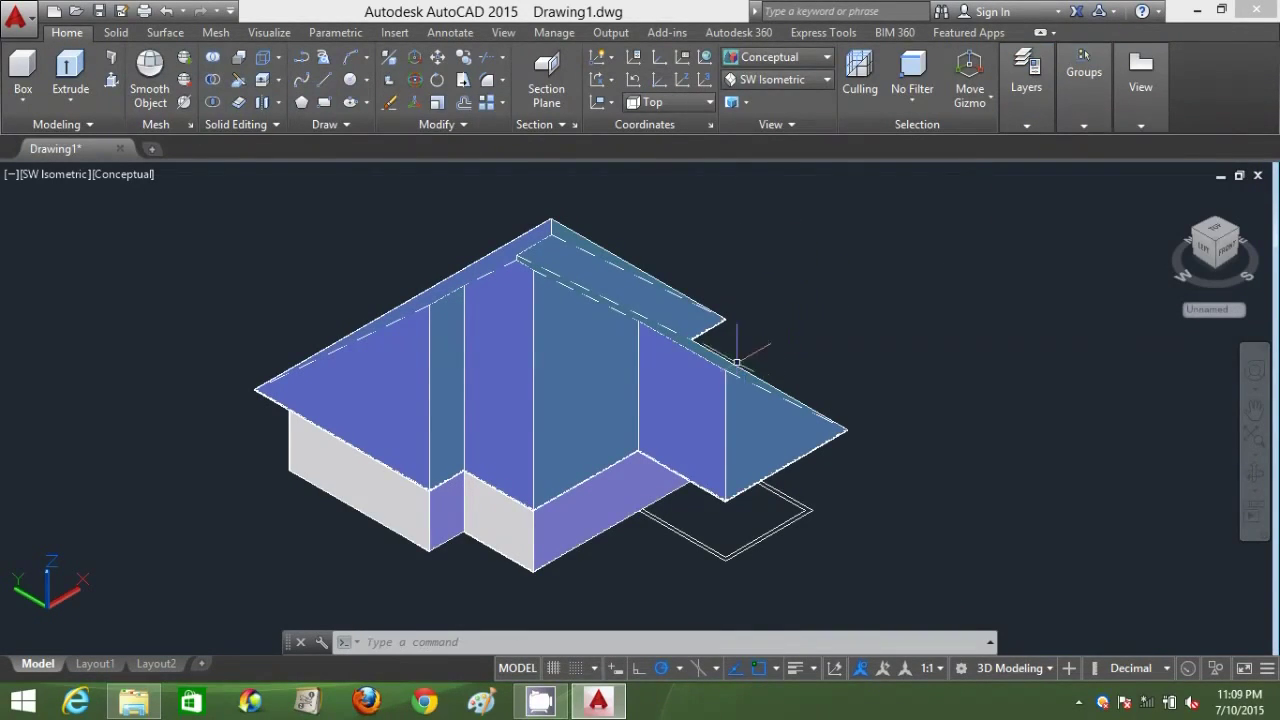
{"action": "middle_click_drag", "start_coordinate": [757, 309], "coordinate": [697, 327], "text": "shift"}
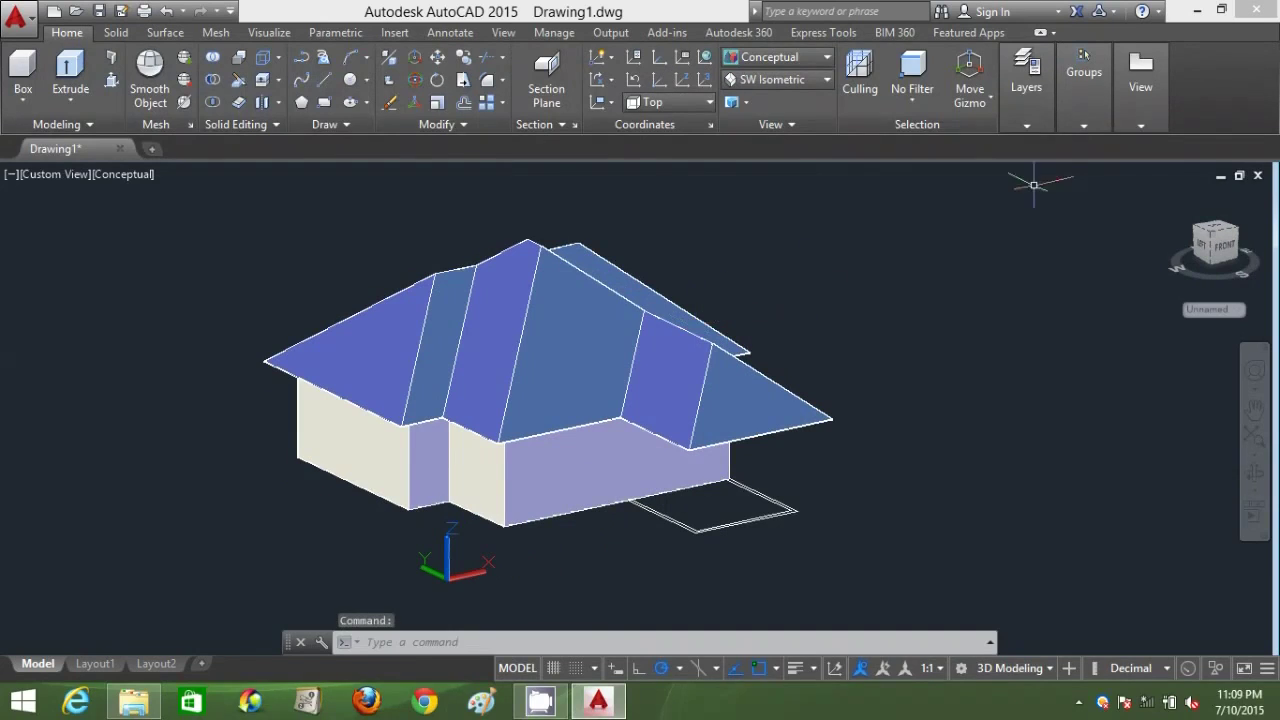
{"action": "left_click", "coordinate": [1041, 127]}
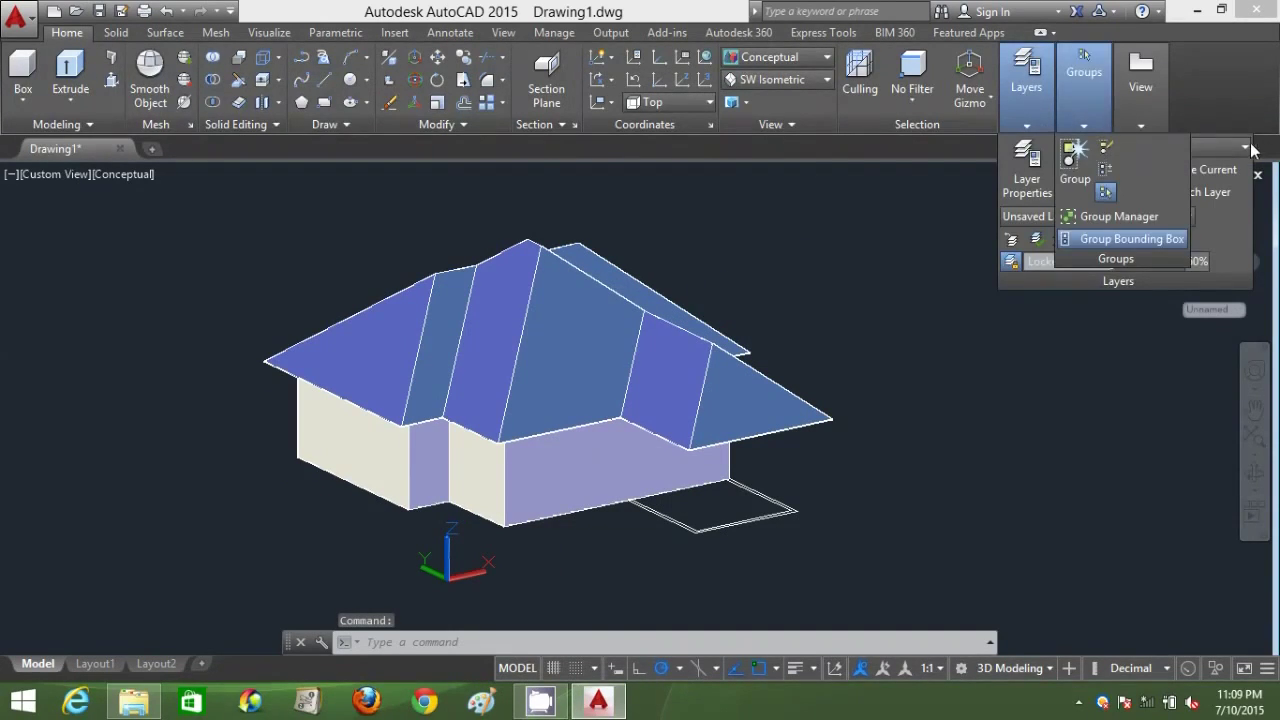
- Turn off the ROOF A layer to hide the roof again
{"action": "left_click", "coordinate": [1150, 147]}
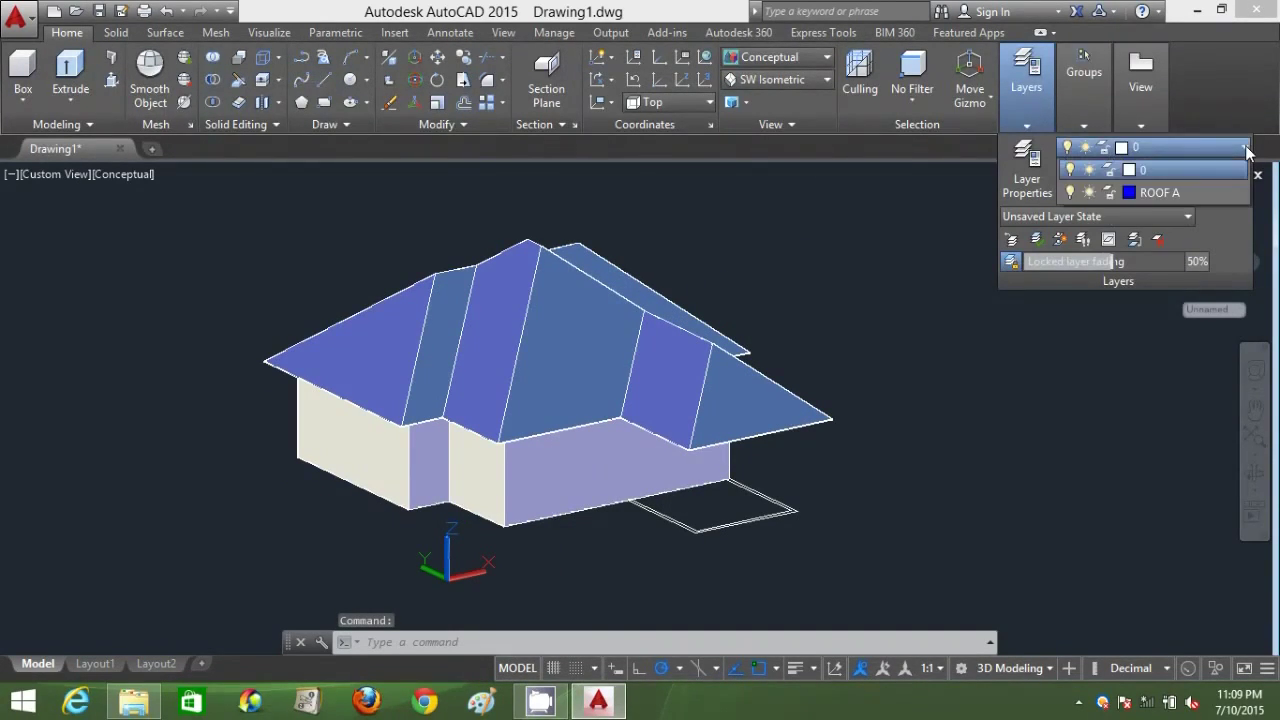
{"action": "left_click", "coordinate": [1071, 192]}
{"action": "left_click", "coordinate": [844, 323]}
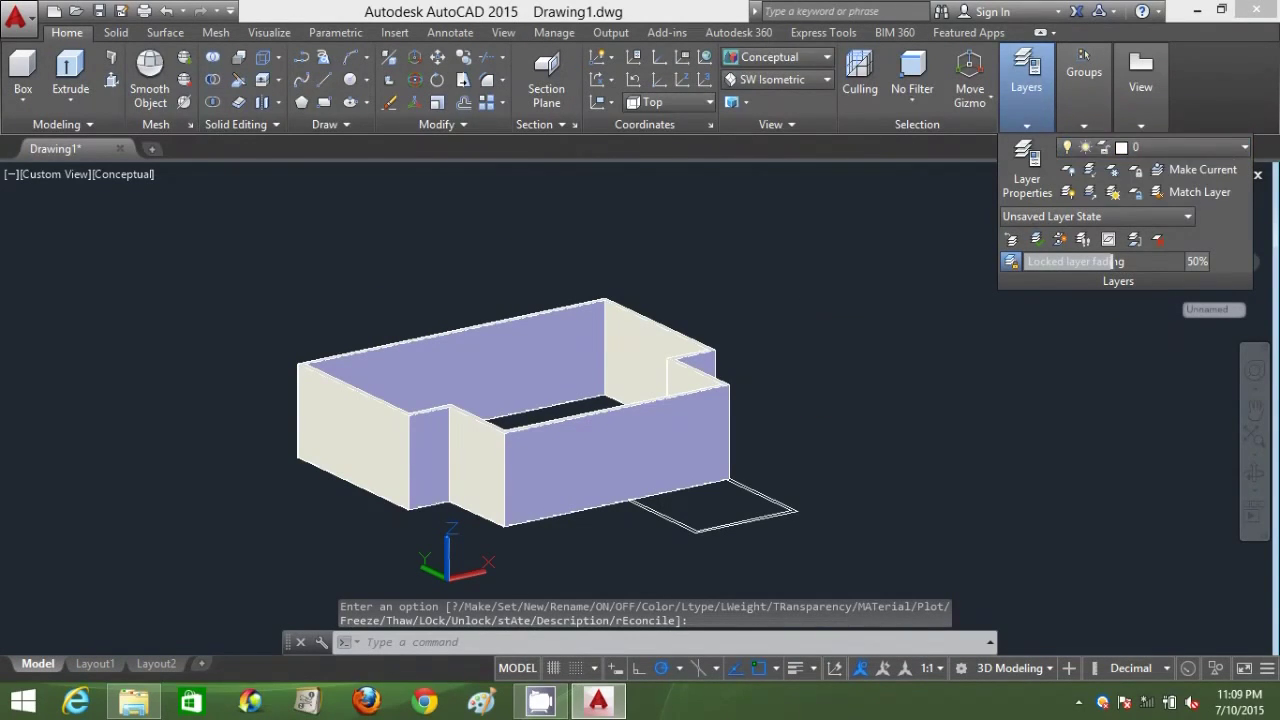
{"action": "scroll", "coordinate": [849, 447], "scroll_direction": "up", "scroll_amount": 2}
{"action": "scroll", "coordinate": [849, 447], "scroll_direction": "down", "scroll_amount": 2}
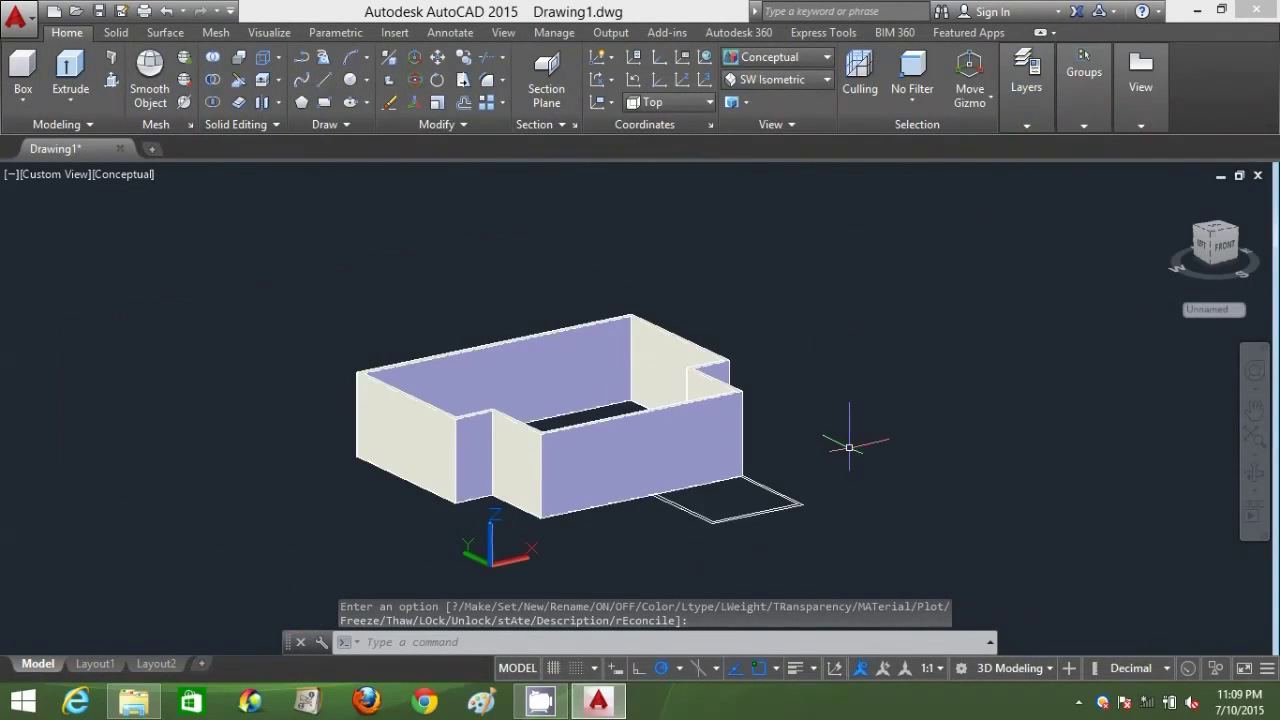
- Show the model in southwest isometric view with the 2D Wireframe visual style
{"action": "left_click", "coordinate": [767, 80]}
{"action": "left_click", "coordinate": [760, 100]}
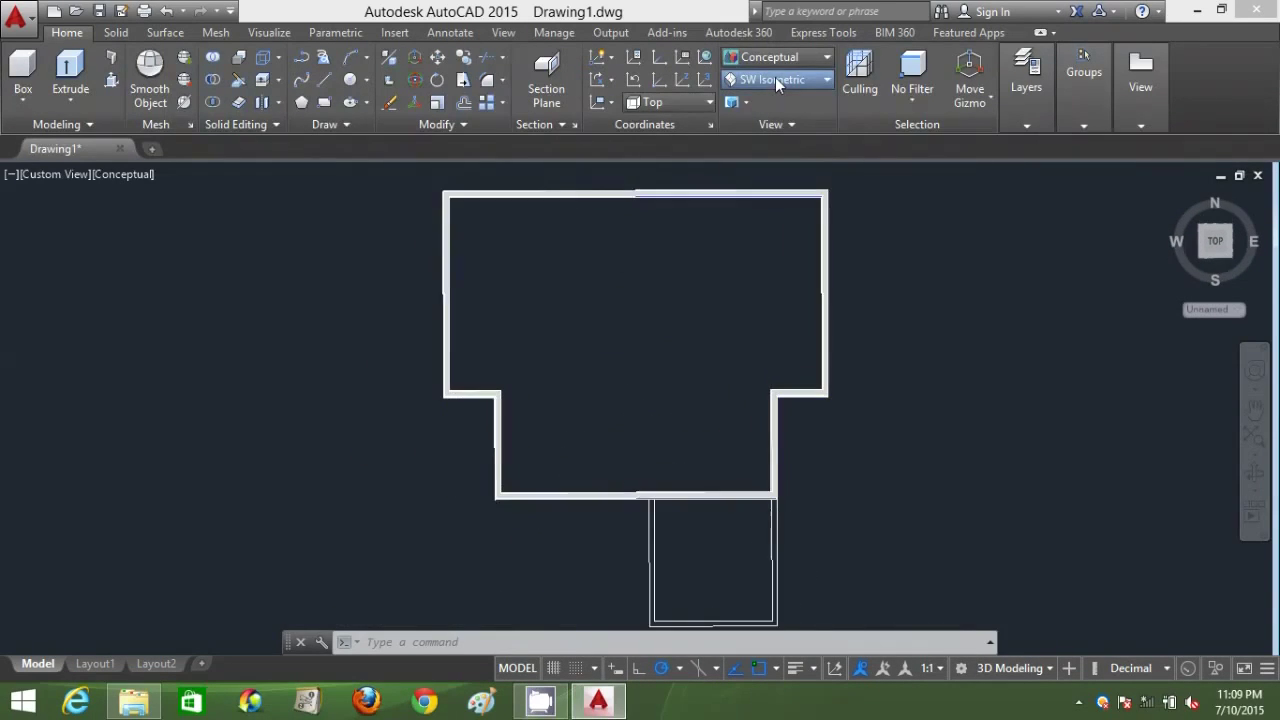
{"action": "left_click", "coordinate": [776, 75]}
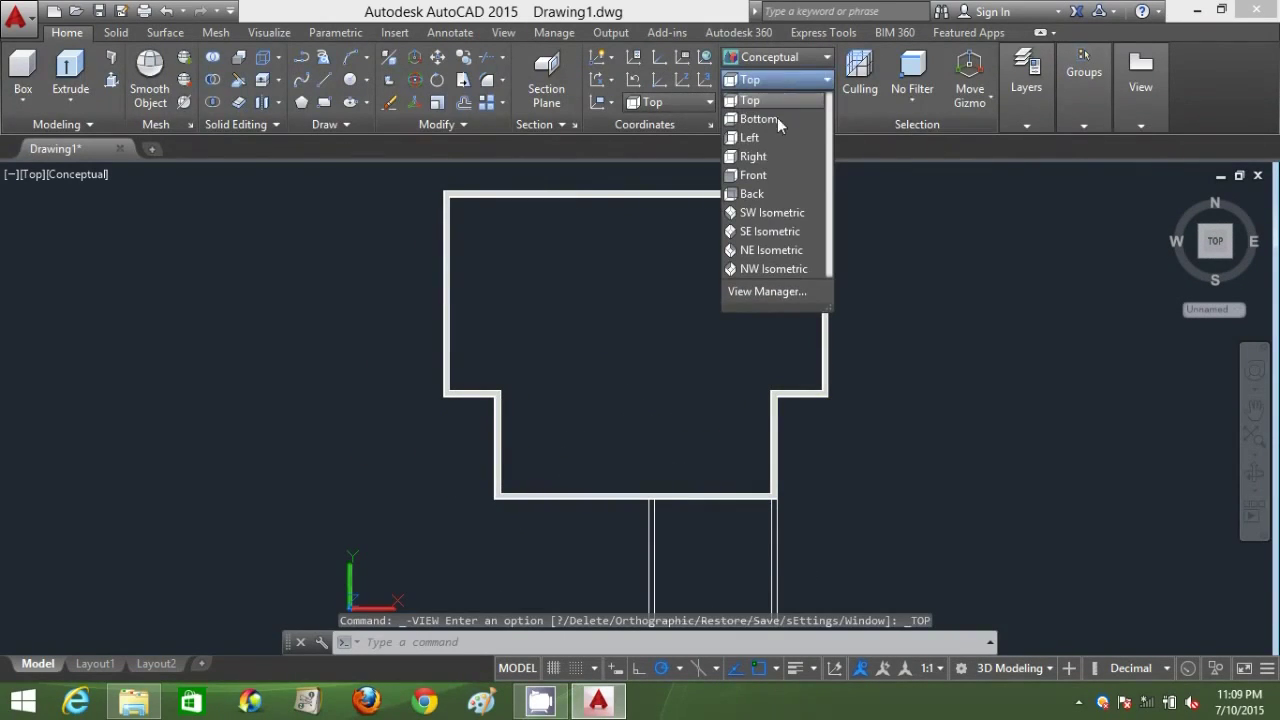
{"action": "left_click", "coordinate": [780, 212]}
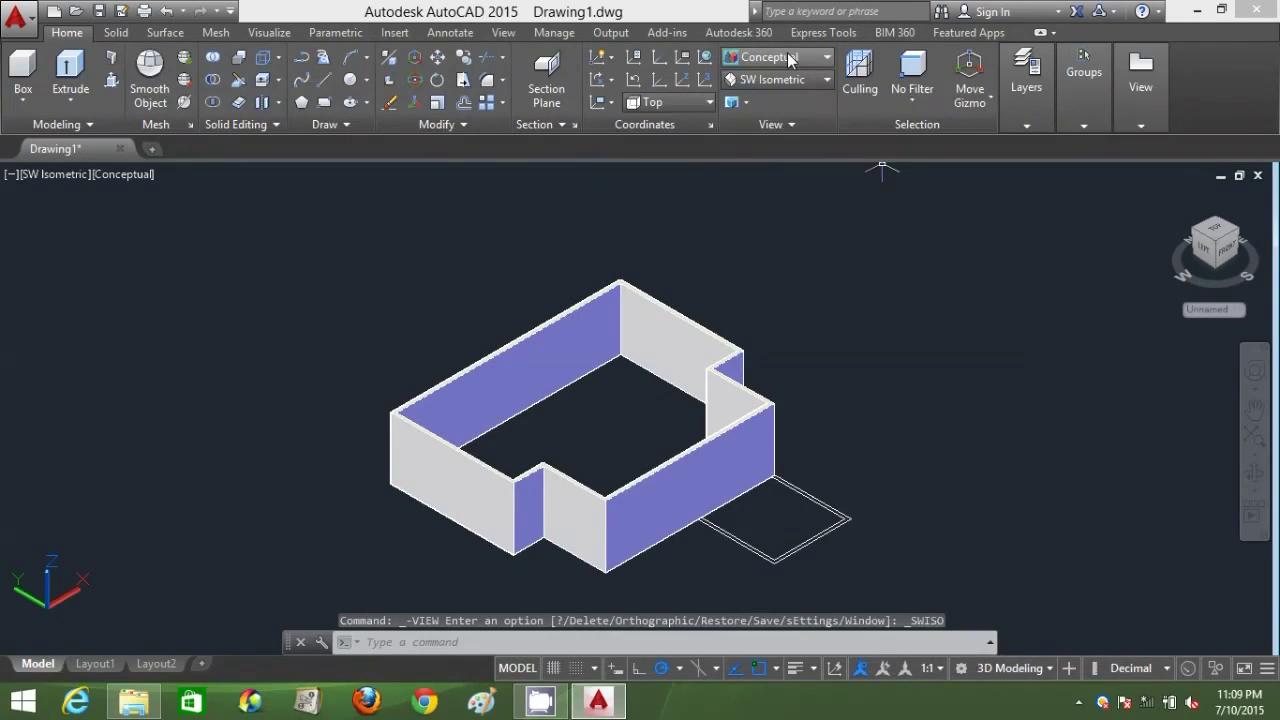
{"action": "left_click", "coordinate": [787, 56]}
{"action": "left_click", "coordinate": [757, 95]}
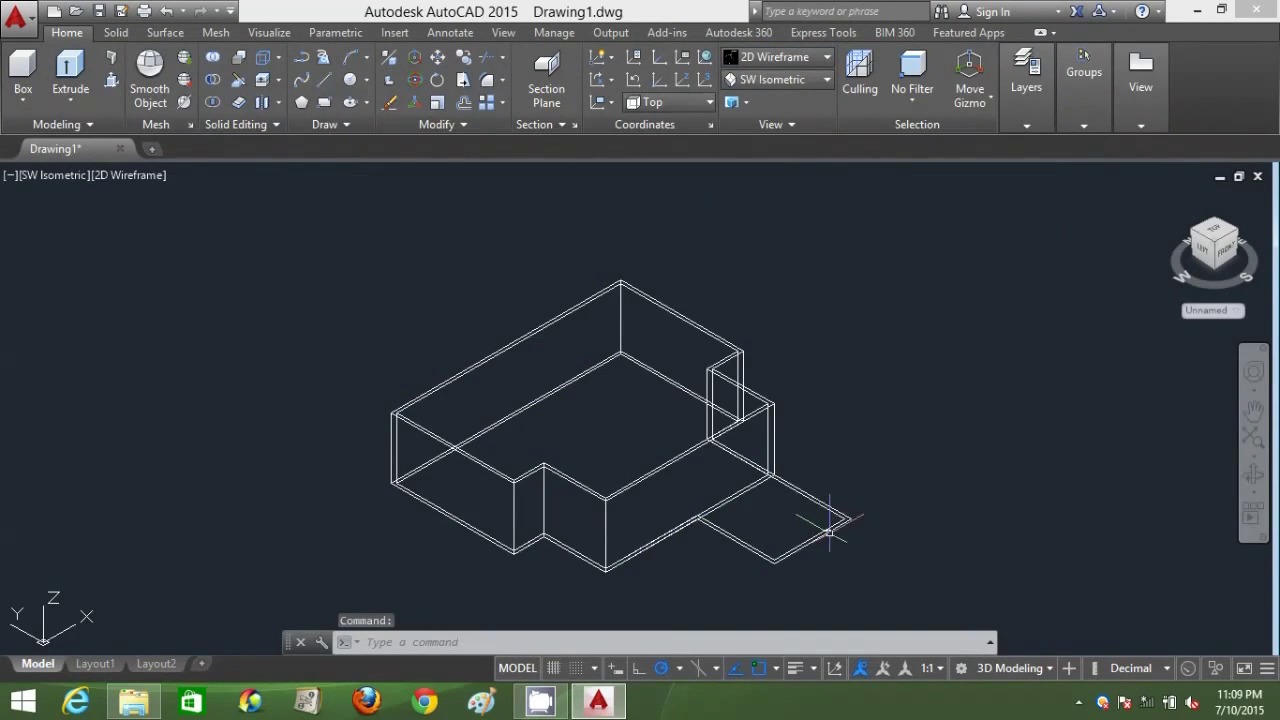
{"action": "middle_click_drag", "start_coordinate": [851, 537], "coordinate": [861, 462]}
{"action": "scroll", "coordinate": [452, 503], "scroll_direction": "up", "scroll_amount": 2}
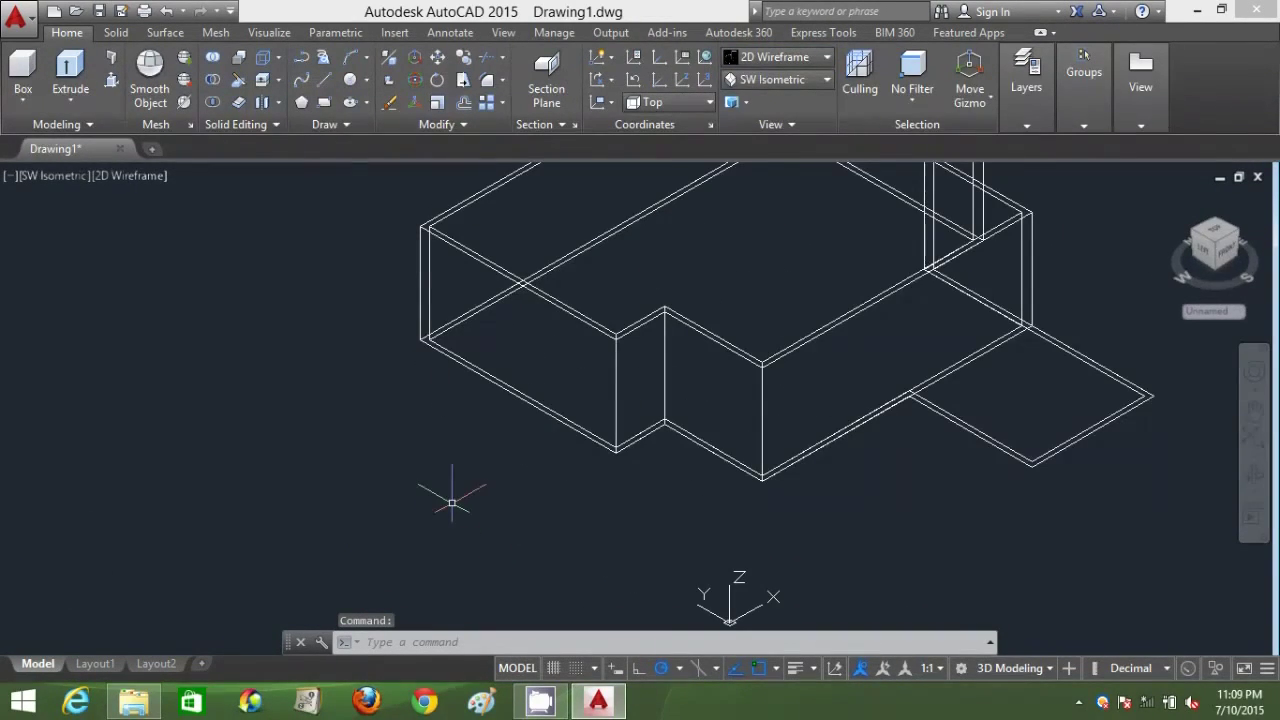
{"action": "type", "text": "BO"}
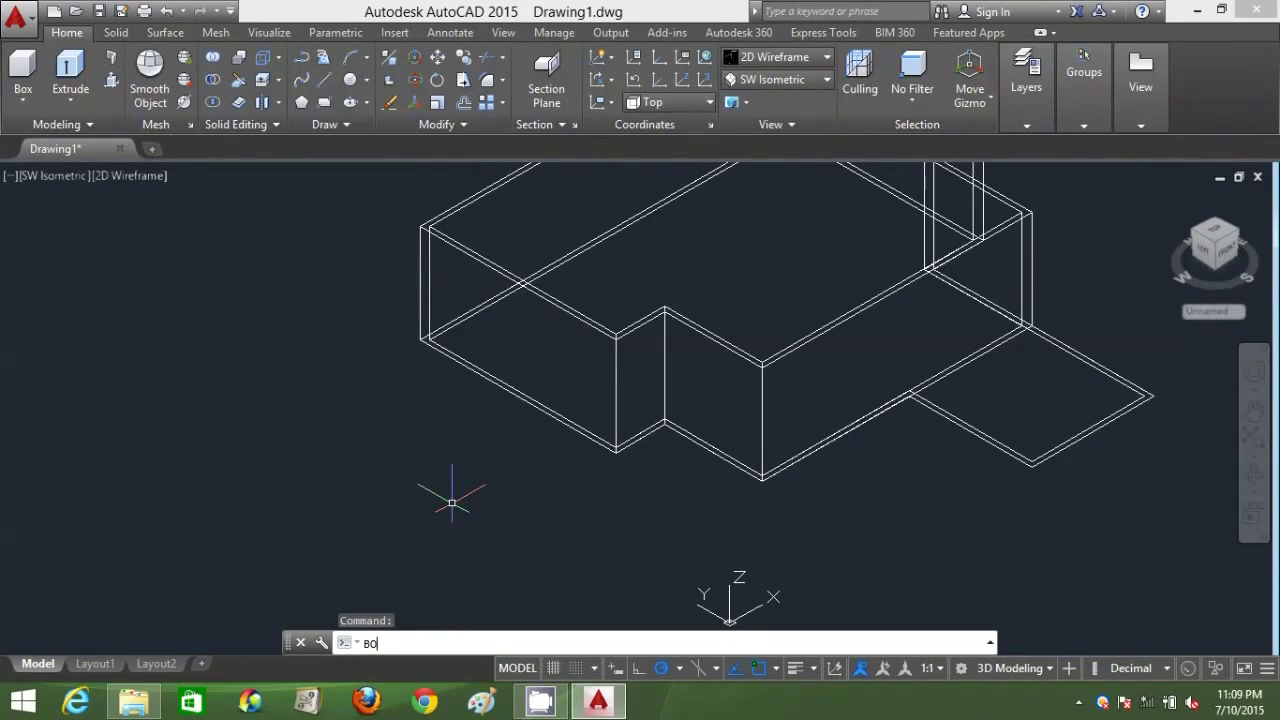
{"action": "type", "text": "X"}
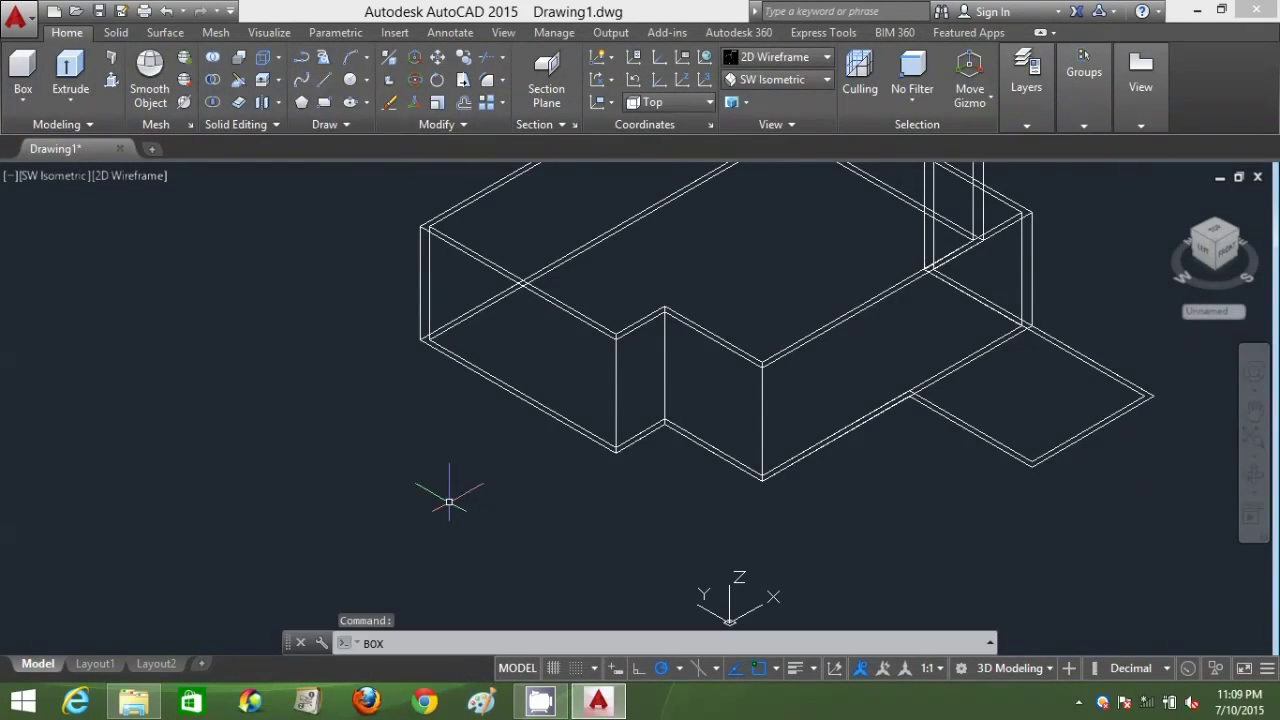
- Draw a box solid to the left of the bungalow walls
{"action": "key", "text": "Return"}
{"action": "left_click", "coordinate": [250, 512]}
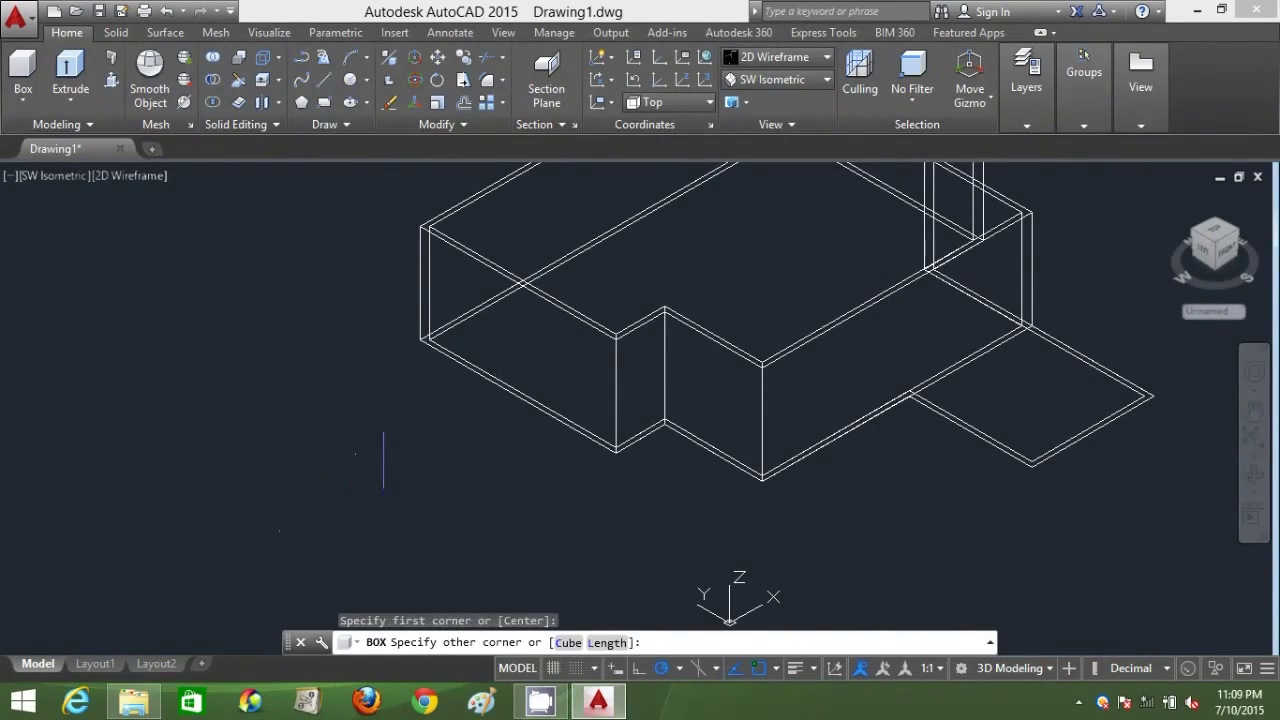
{"action": "left_click", "coordinate": [390, 462]}
{"action": "left_click", "coordinate": [386, 378]}
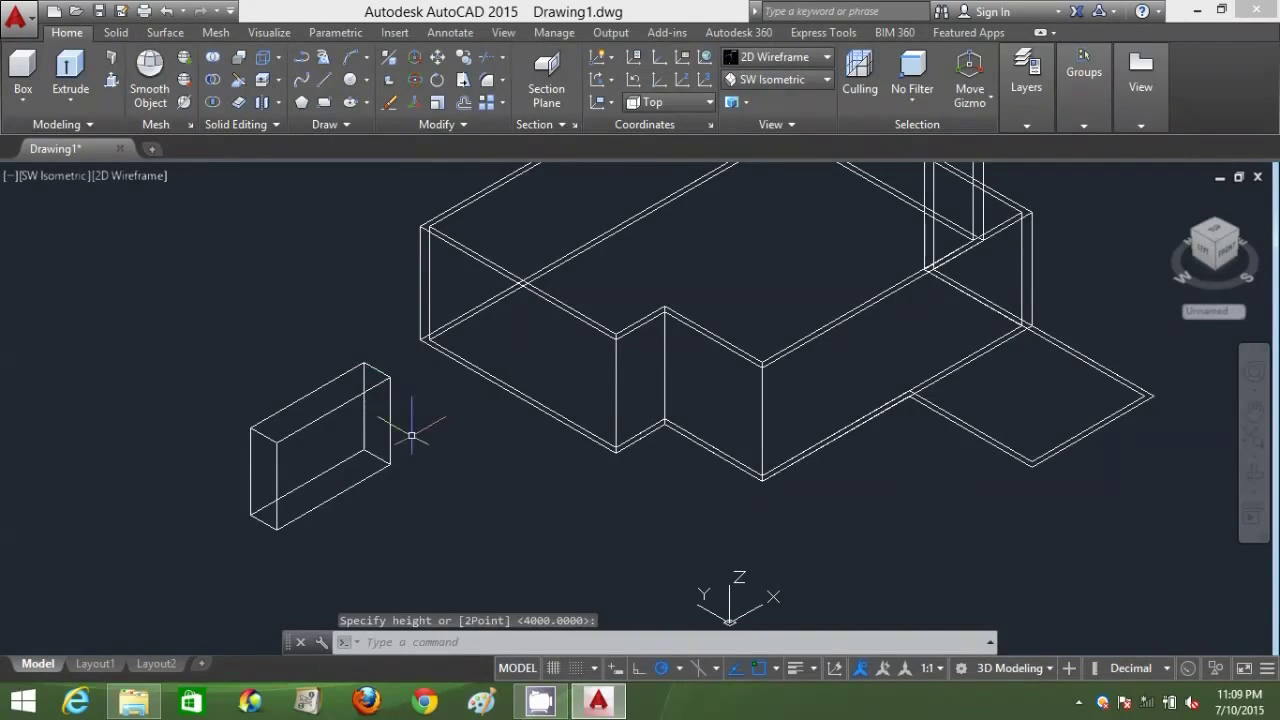
- Set the box to length 3000, width 1000 and height 1500 in Properties
{"action": "left_click", "coordinate": [414, 429]}
{"action": "left_click", "coordinate": [380, 406]}
{"action": "right_click", "coordinate": [473, 461]}
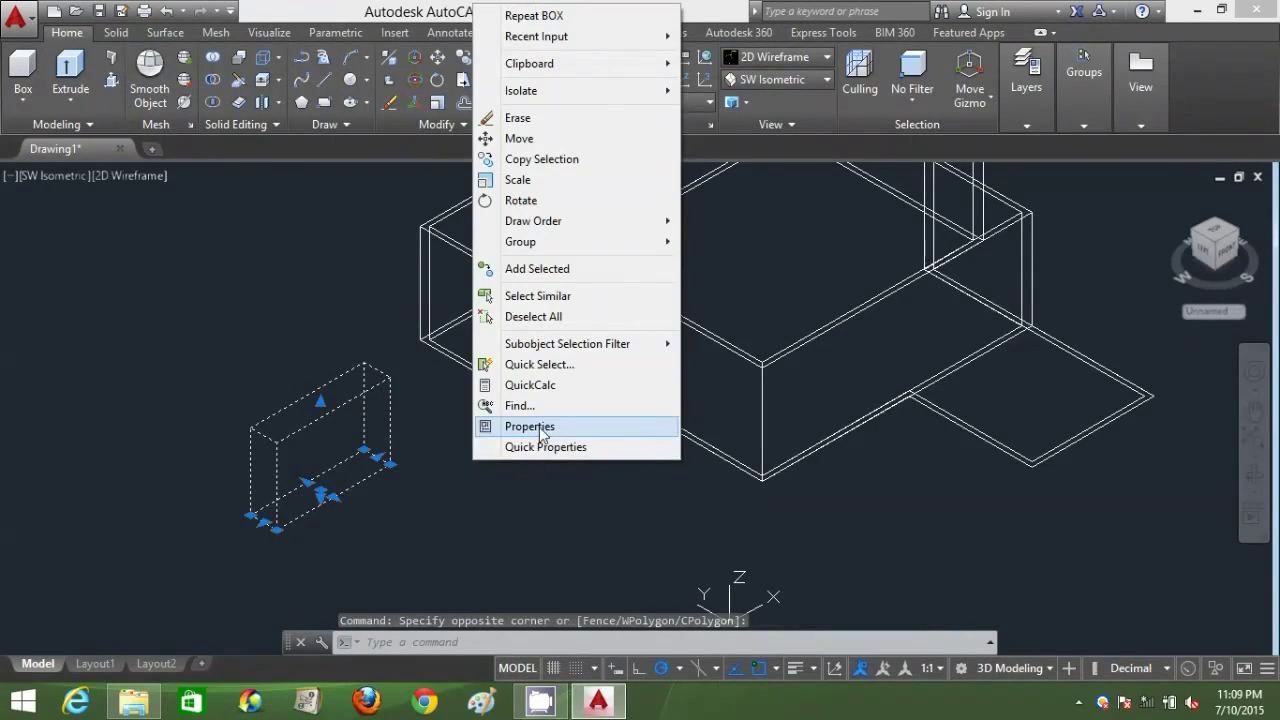
{"action": "left_click", "coordinate": [532, 426]}
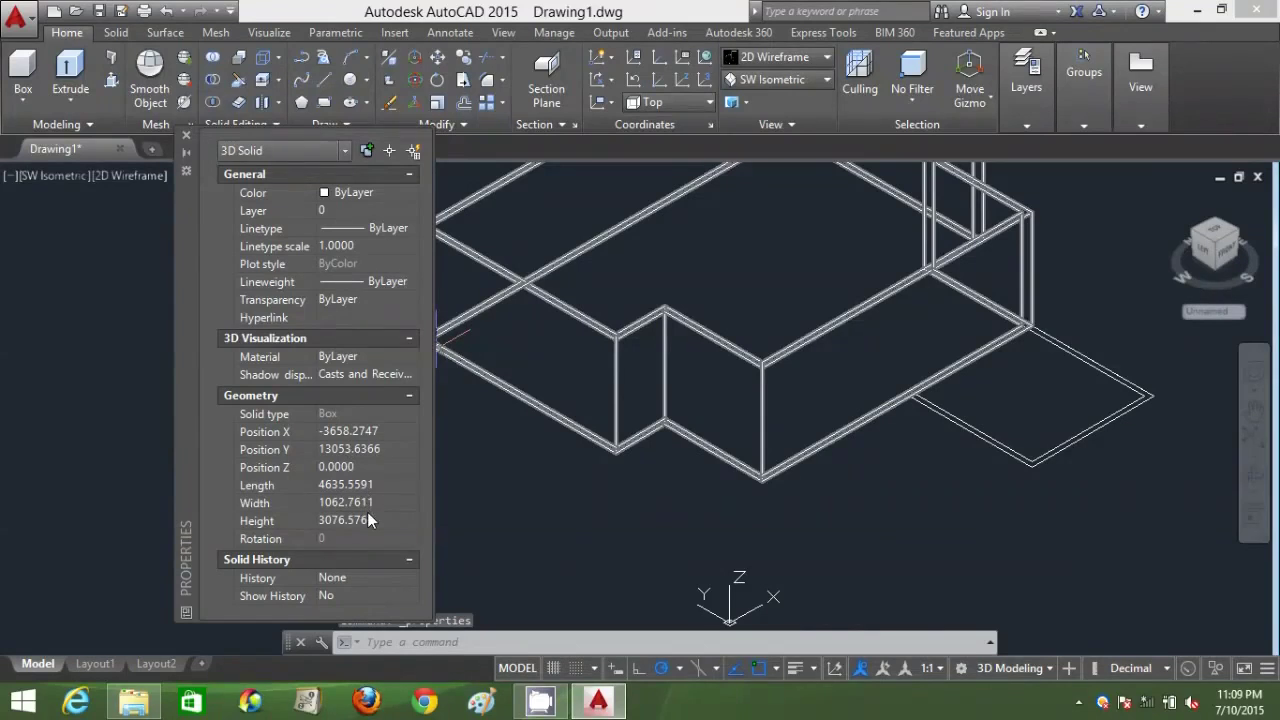
{"action": "left_click", "coordinate": [381, 486]}
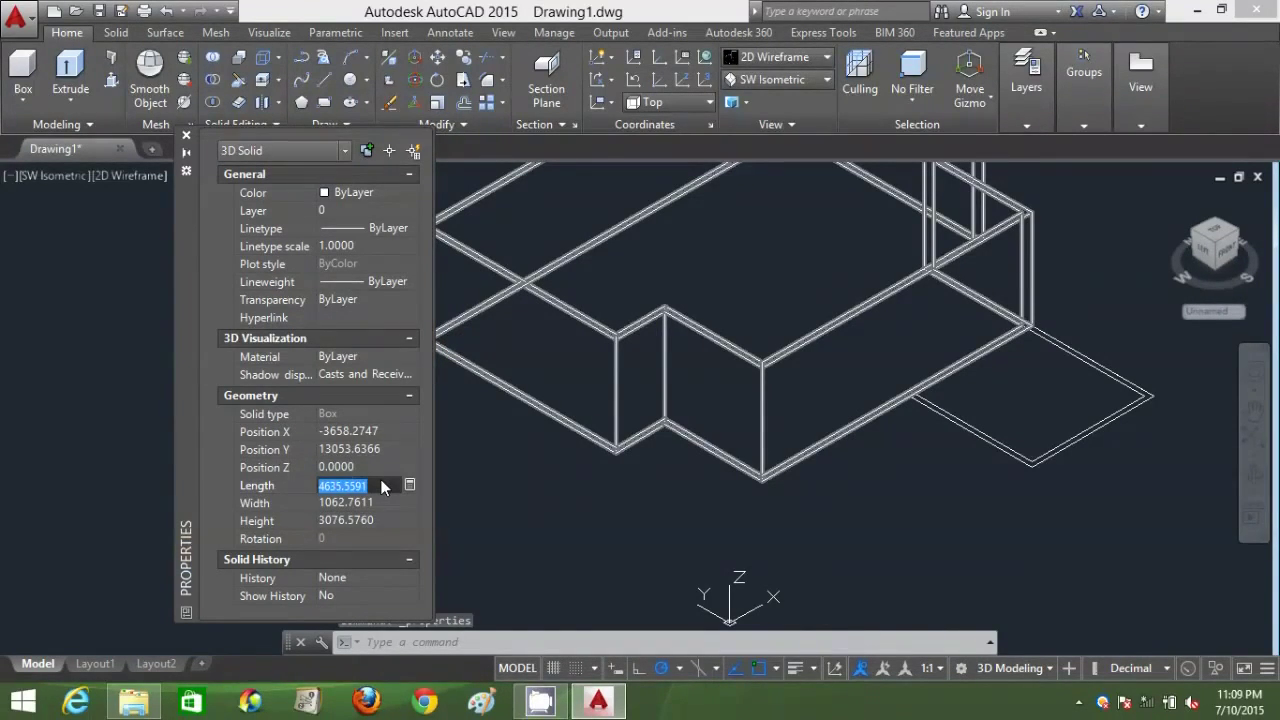
{"action": "type", "text": "3000"}
{"action": "key", "text": "Tab"}
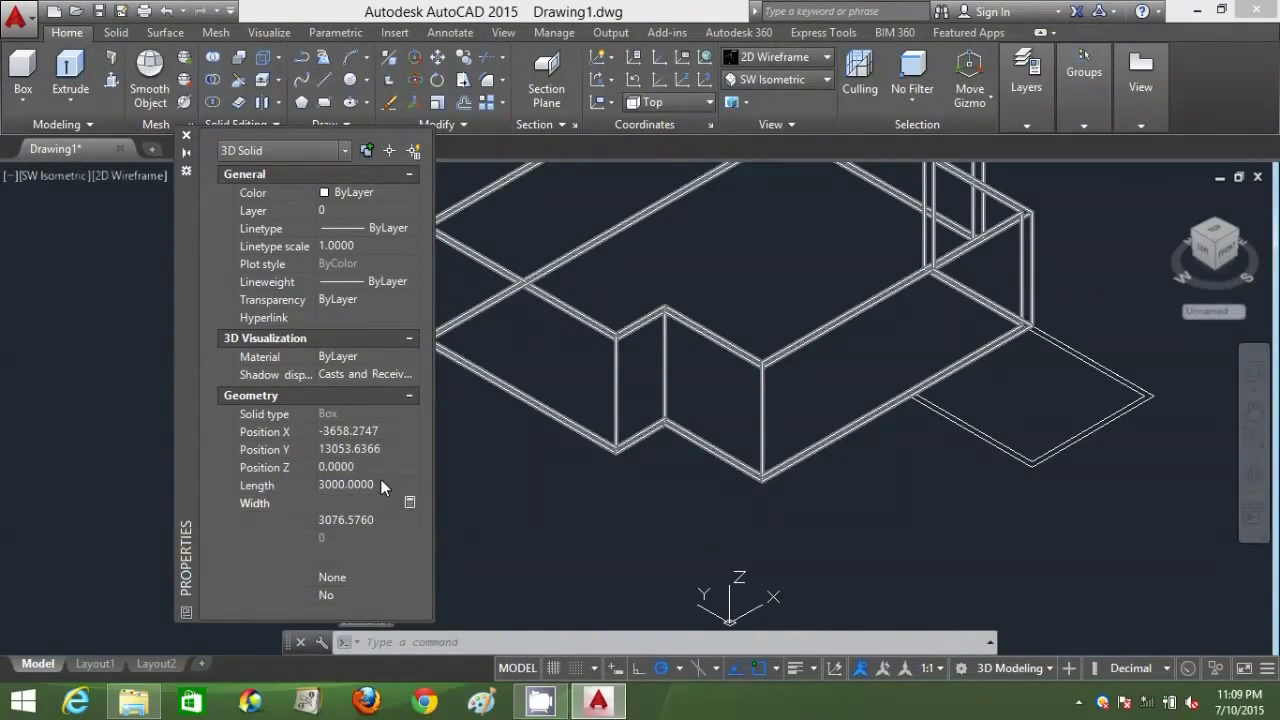
{"action": "type", "text": "1000"}
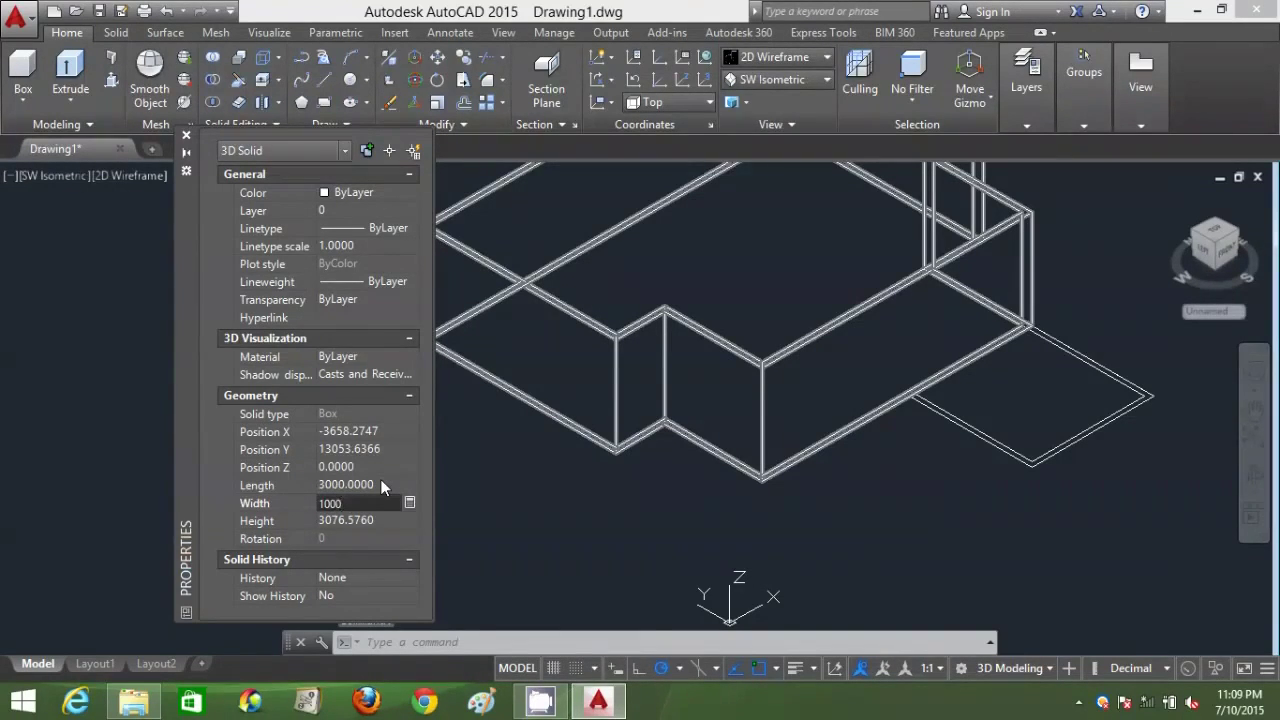
{"action": "key", "text": "Tab"}
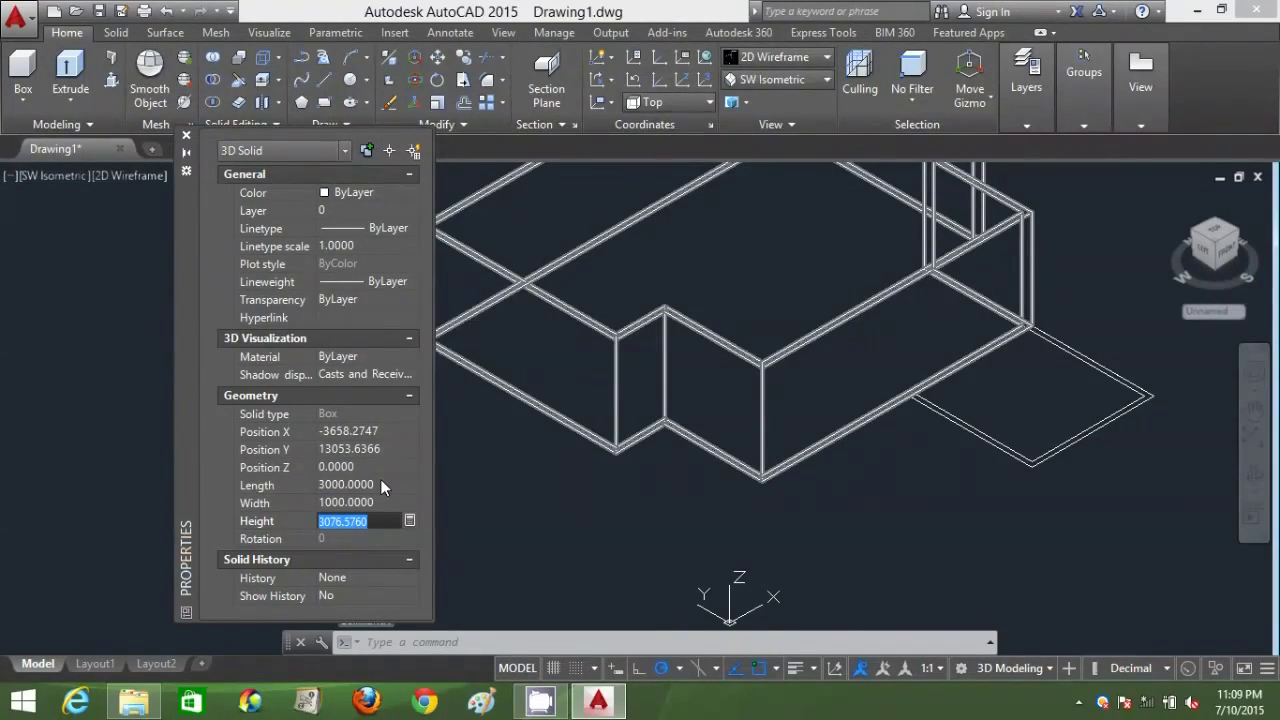
{"action": "type", "text": "1500"}
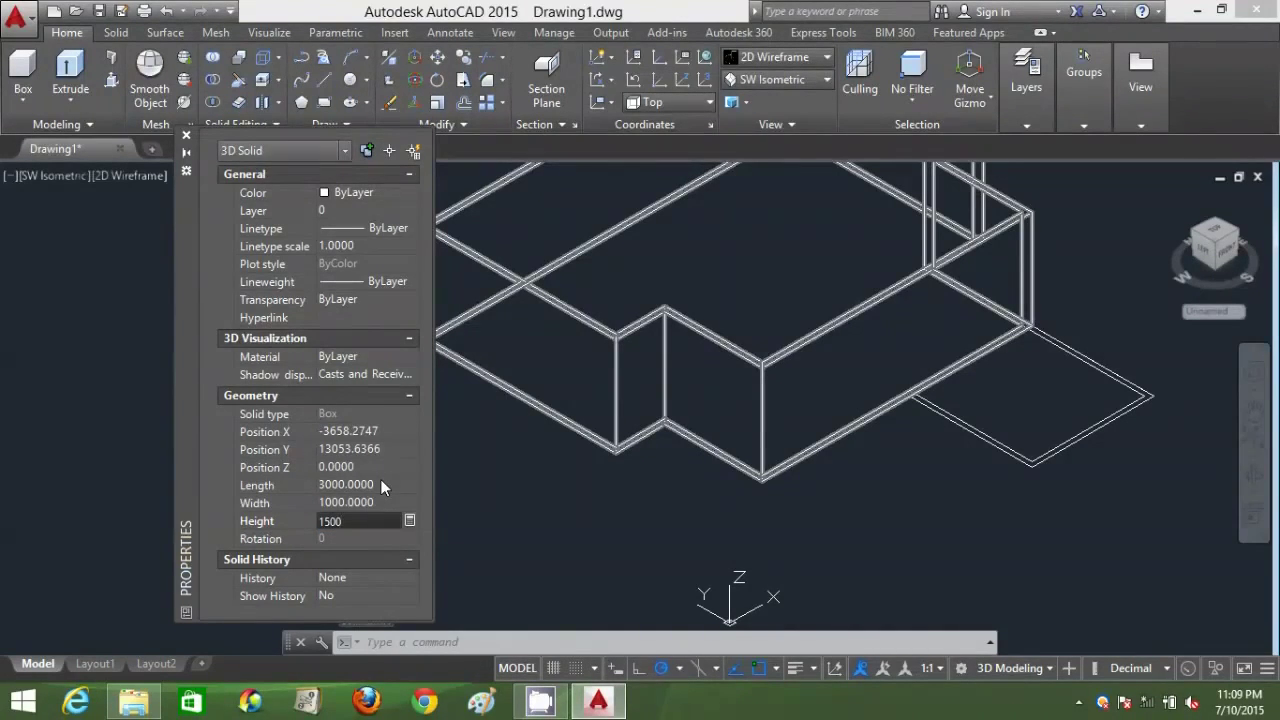
{"action": "key", "text": "Return"}
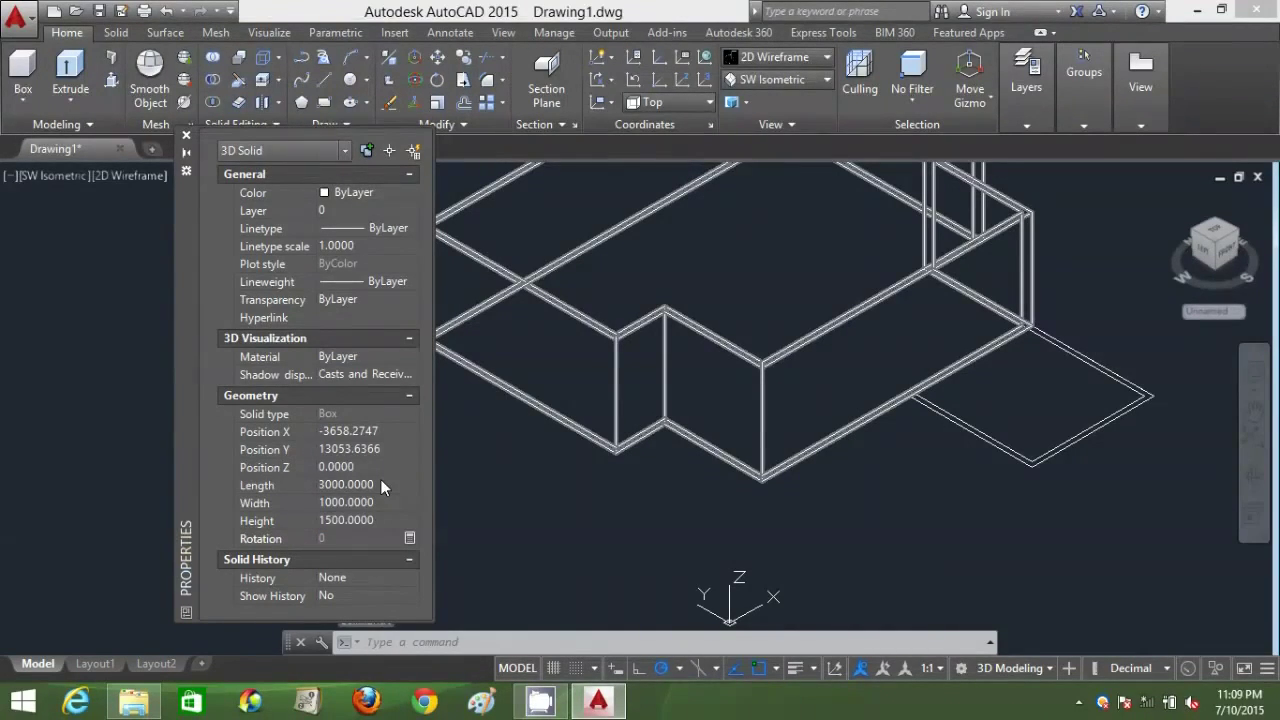
{"action": "left_click", "coordinate": [186, 134]}
{"action": "key", "text": "Escape"}
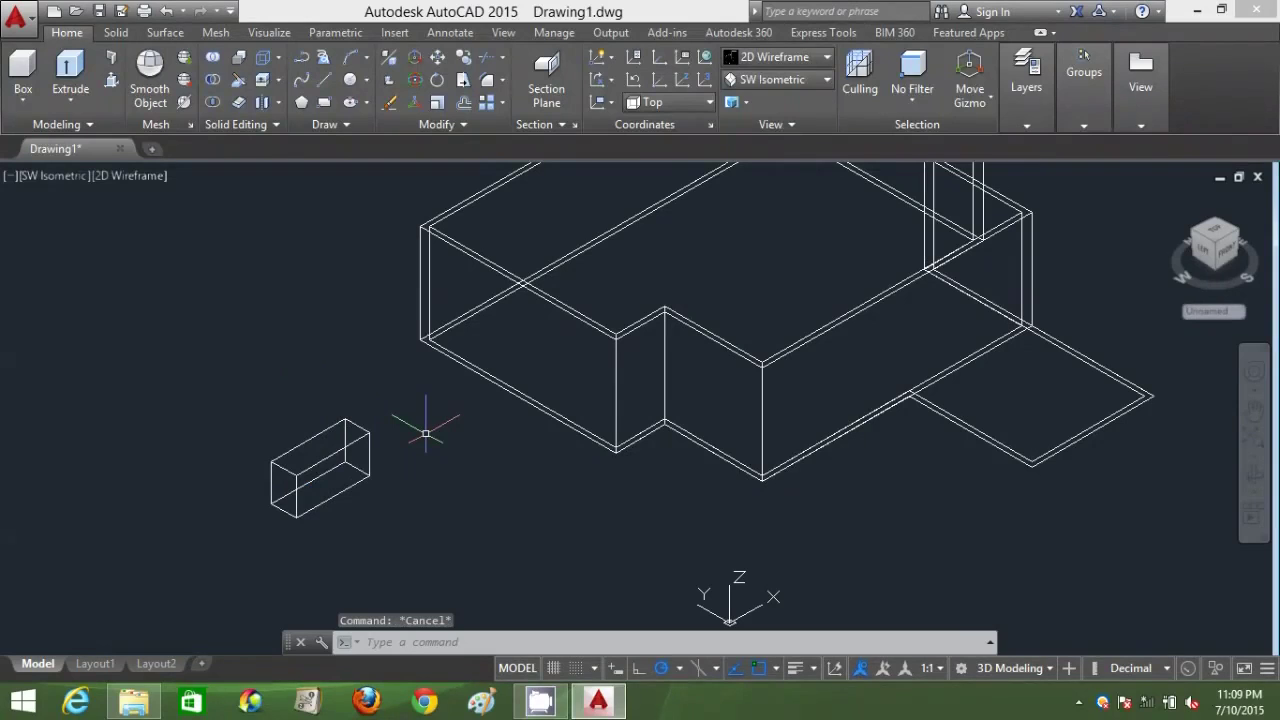
- Draw a 200-unit guide line from the window box's top corner
{"action": "type", "text": "l"}
{"action": "key", "text": "Return"}
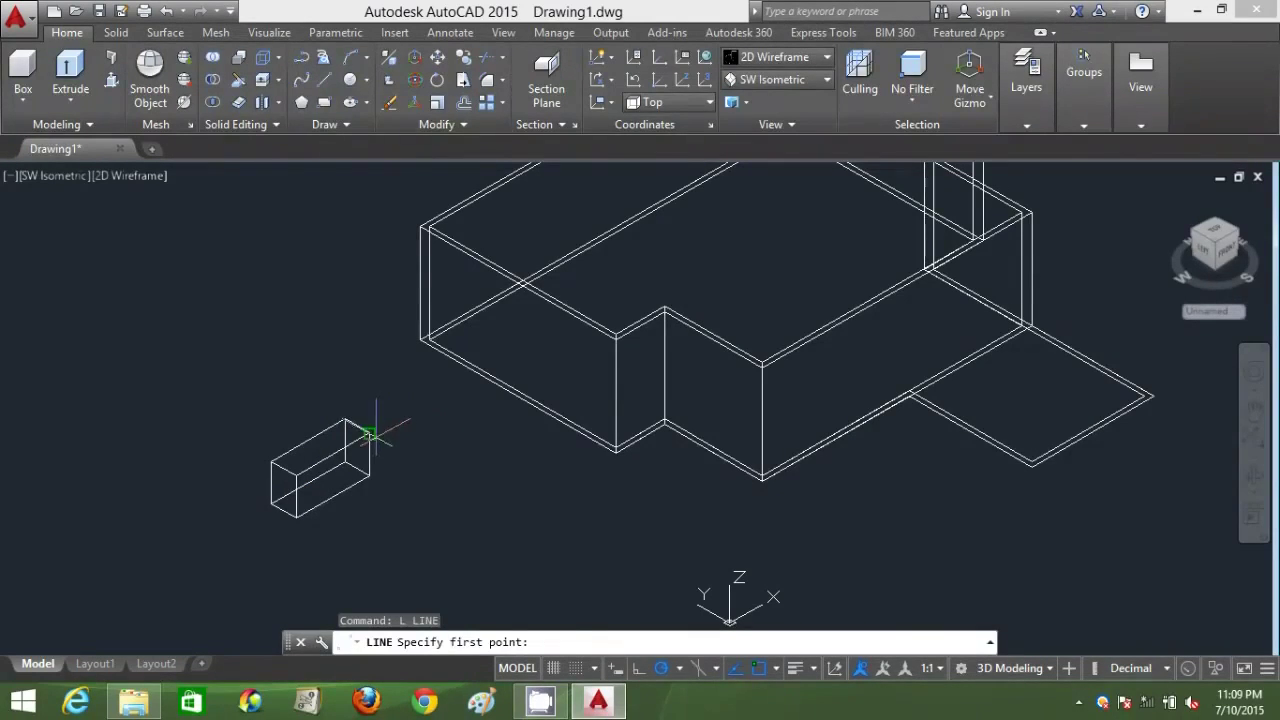
{"action": "left_click", "coordinate": [369, 434]}
{"action": "type", "text": "2"}
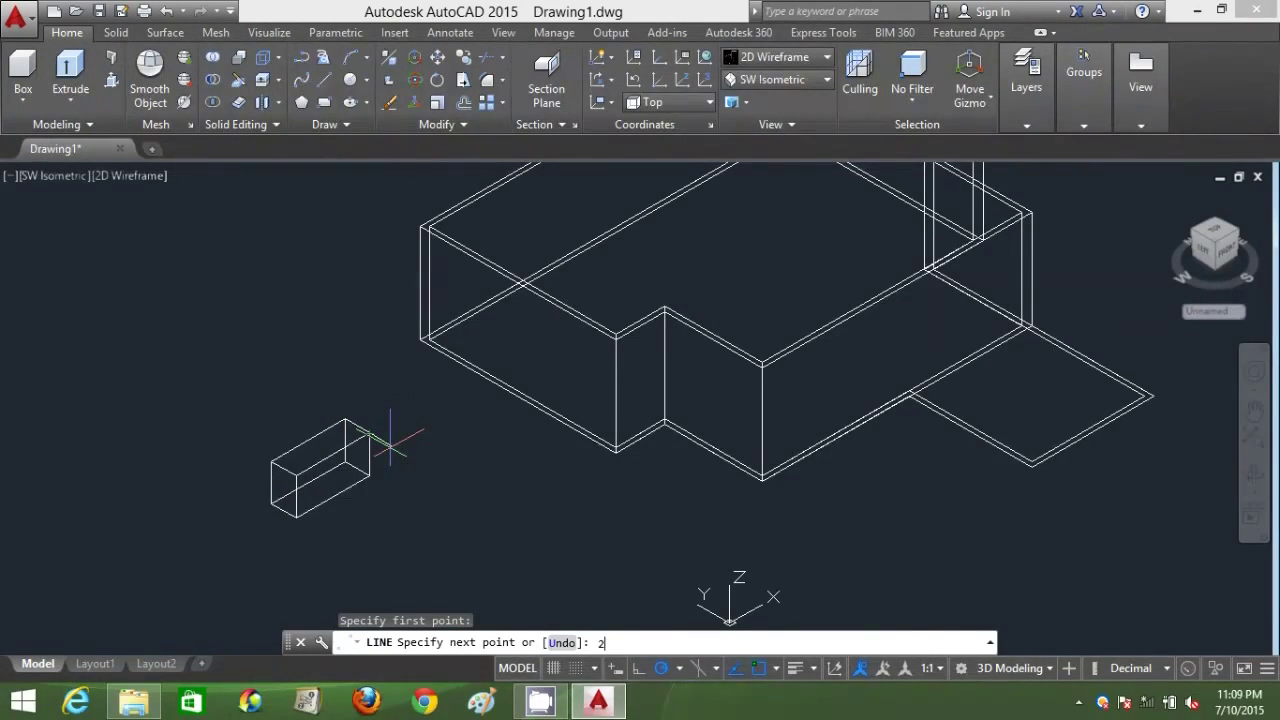
{"action": "type", "text": "00"}
{"action": "key", "text": "Return"}
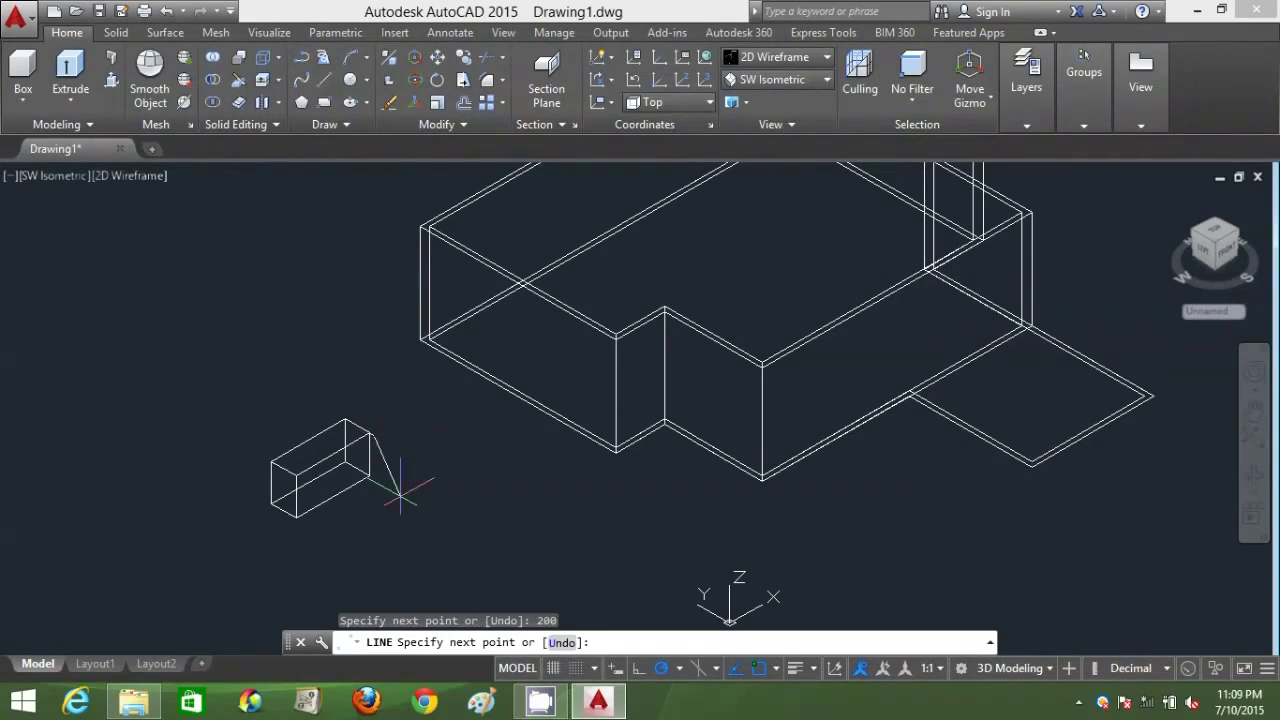
{"action": "key", "text": "Return"}
- Copy the window box to the guide line's end, beside the original
{"action": "type", "text": "c"}
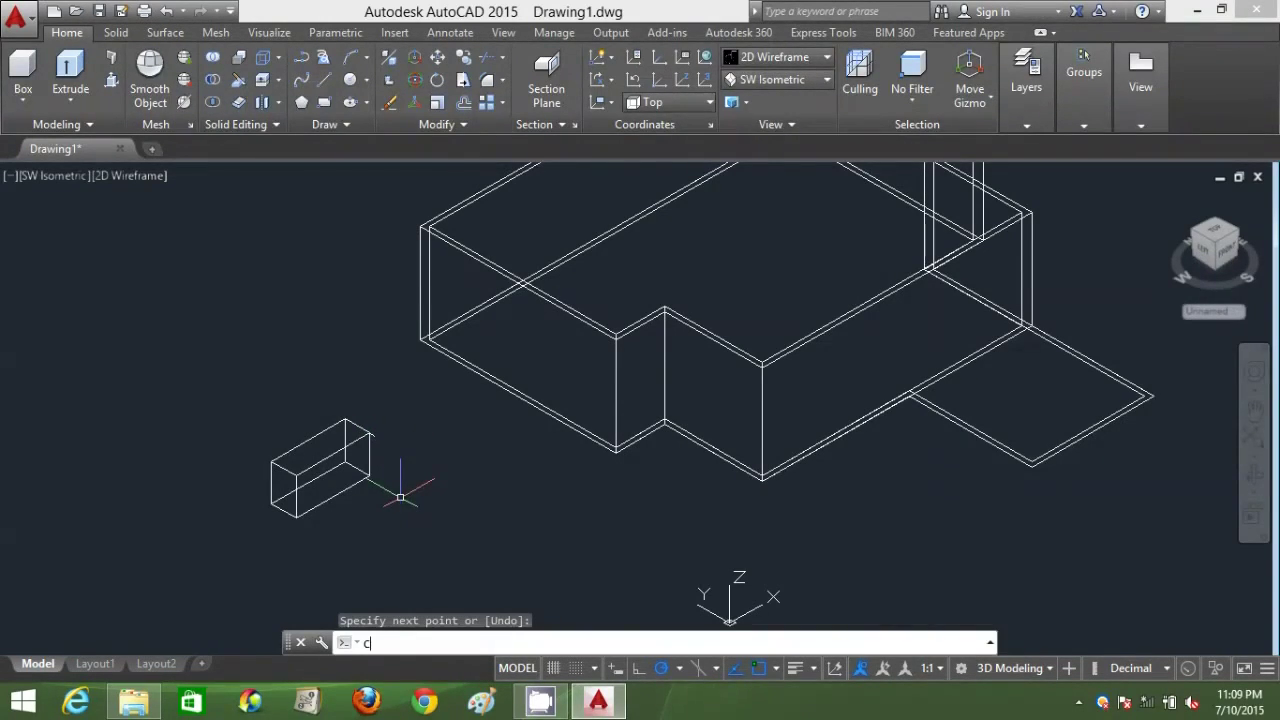
{"action": "type", "text": "o"}
{"action": "key", "text": "Return"}
{"action": "left_click", "coordinate": [381, 510]}
{"action": "left_click", "coordinate": [292, 402]}
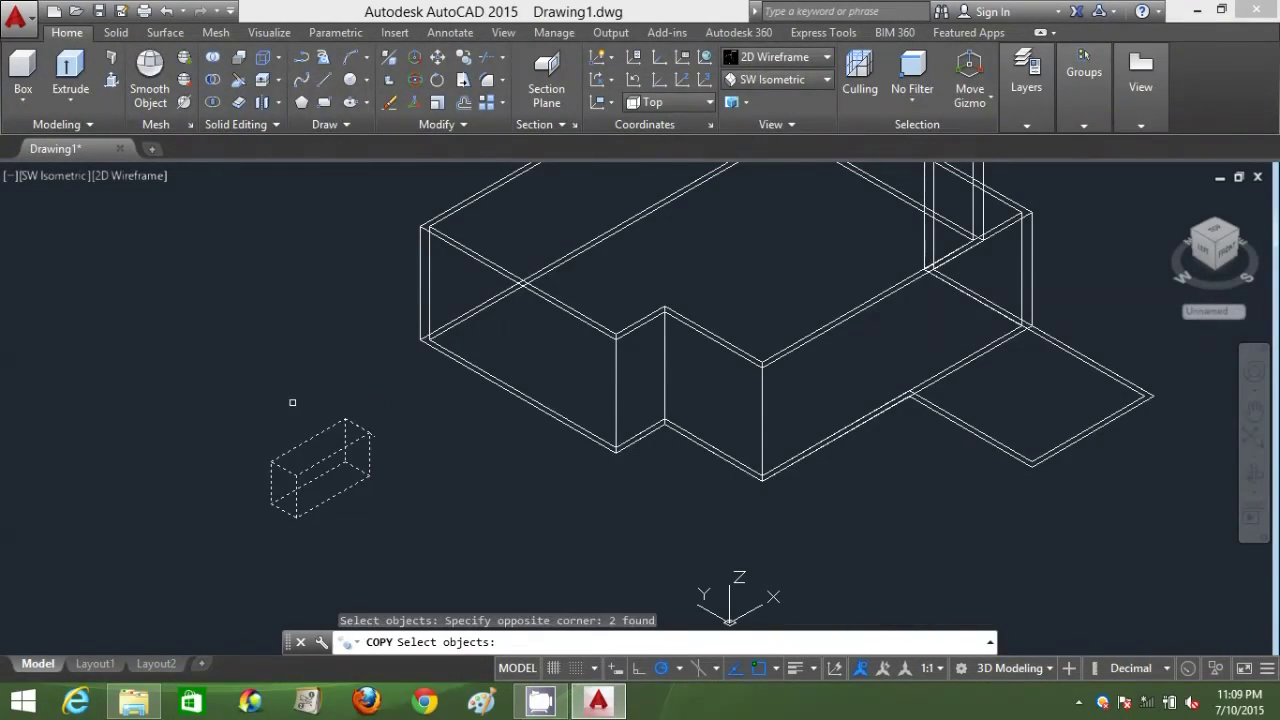
{"action": "key", "text": "Return"}
{"action": "left_click", "coordinate": [346, 420]}
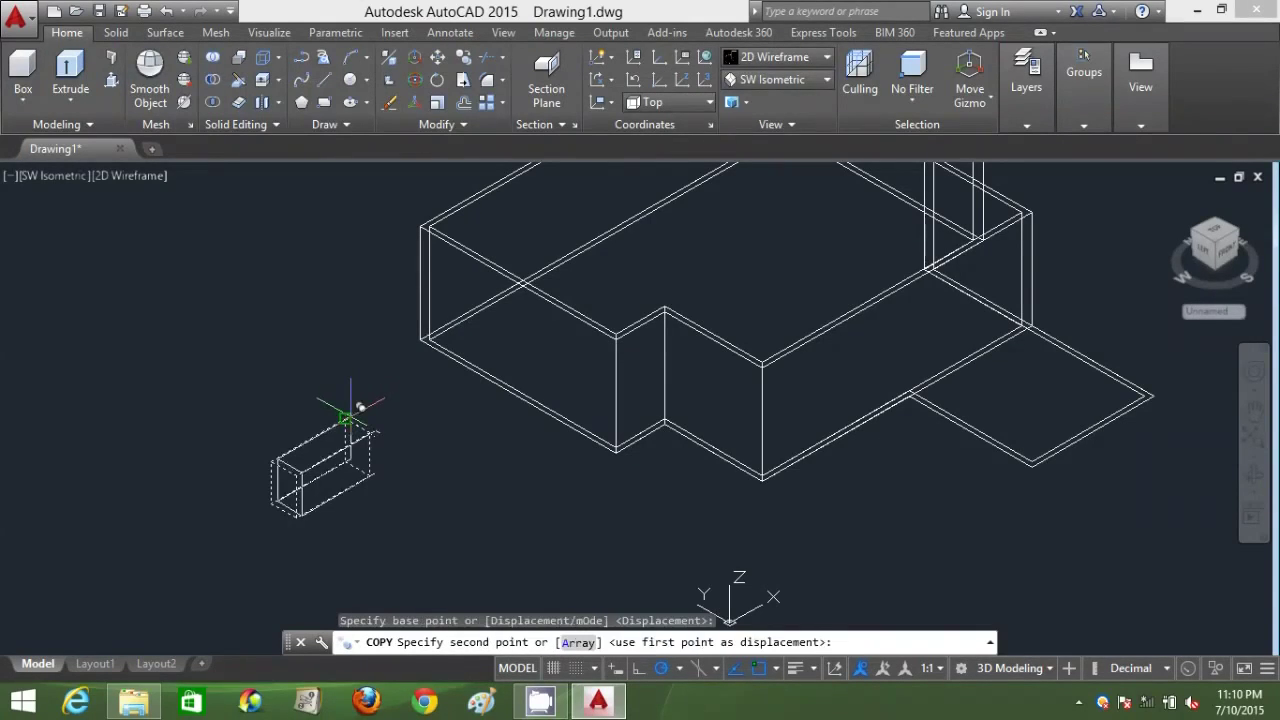
{"action": "scroll", "coordinate": [413, 453], "scroll_direction": "up", "scroll_amount": 3}
{"action": "left_click", "coordinate": [376, 431]}
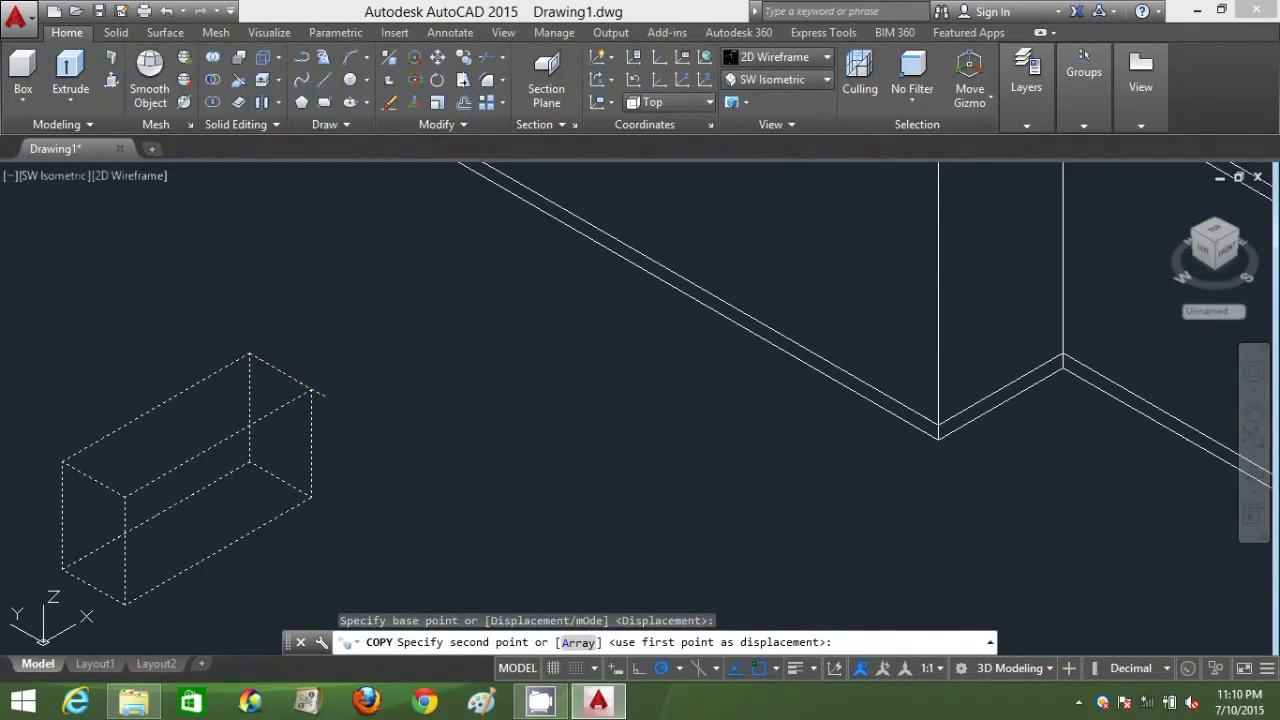
{"action": "key", "text": "Escape"}
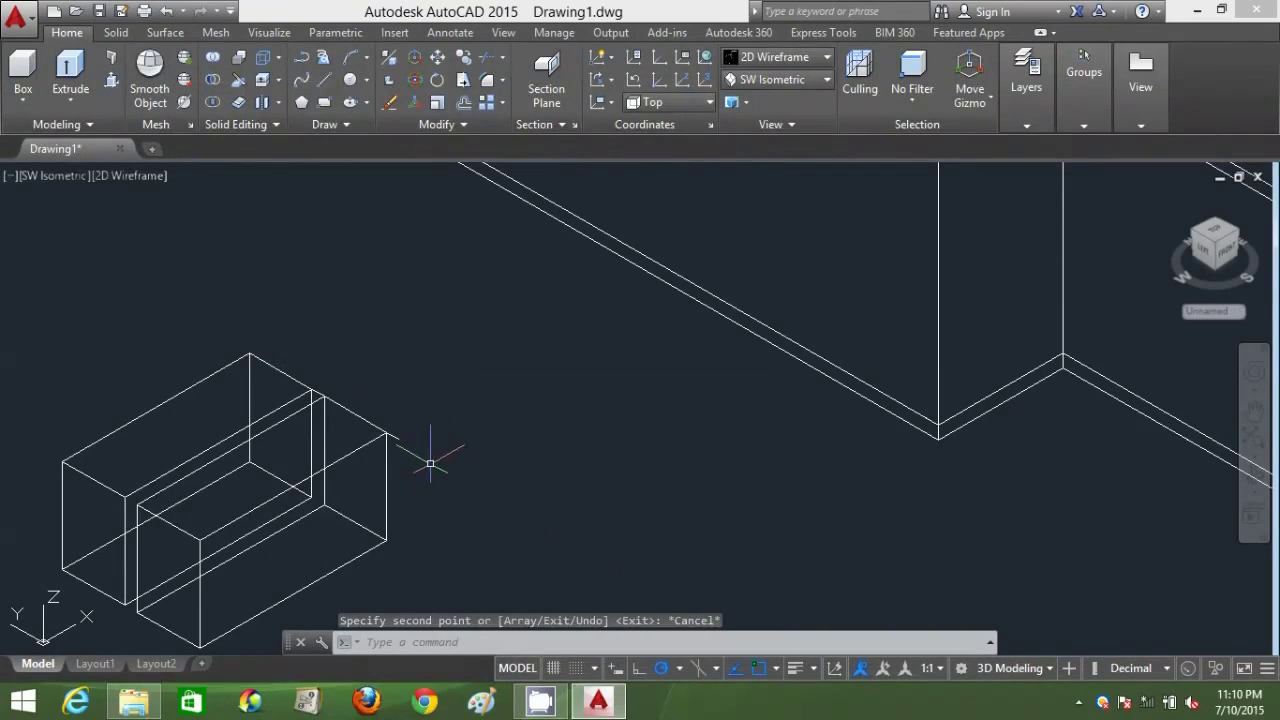
- Erase the short guide line and draw a 1400-unit line from the box corner
{"action": "left_click", "coordinate": [430, 463]}
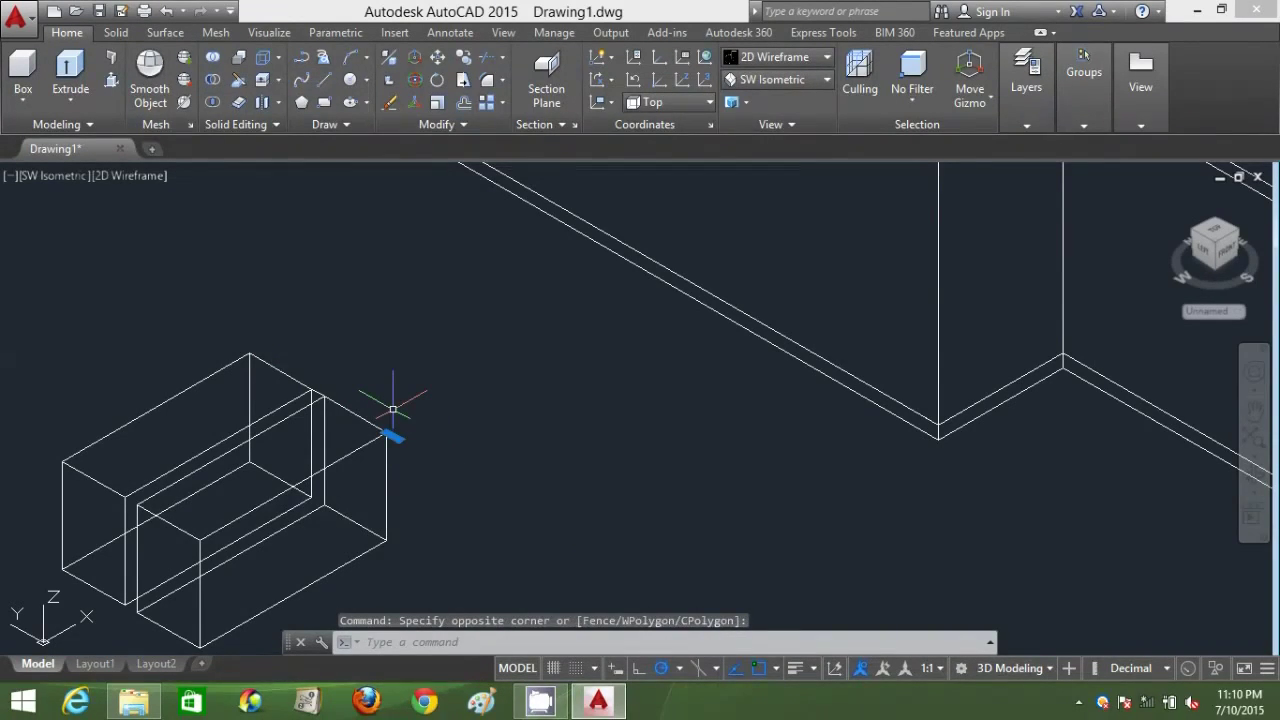
{"action": "left_click", "coordinate": [393, 410]}
{"action": "key", "text": "Delete"}
{"action": "type", "text": "l"}
{"action": "key", "text": "Return"}
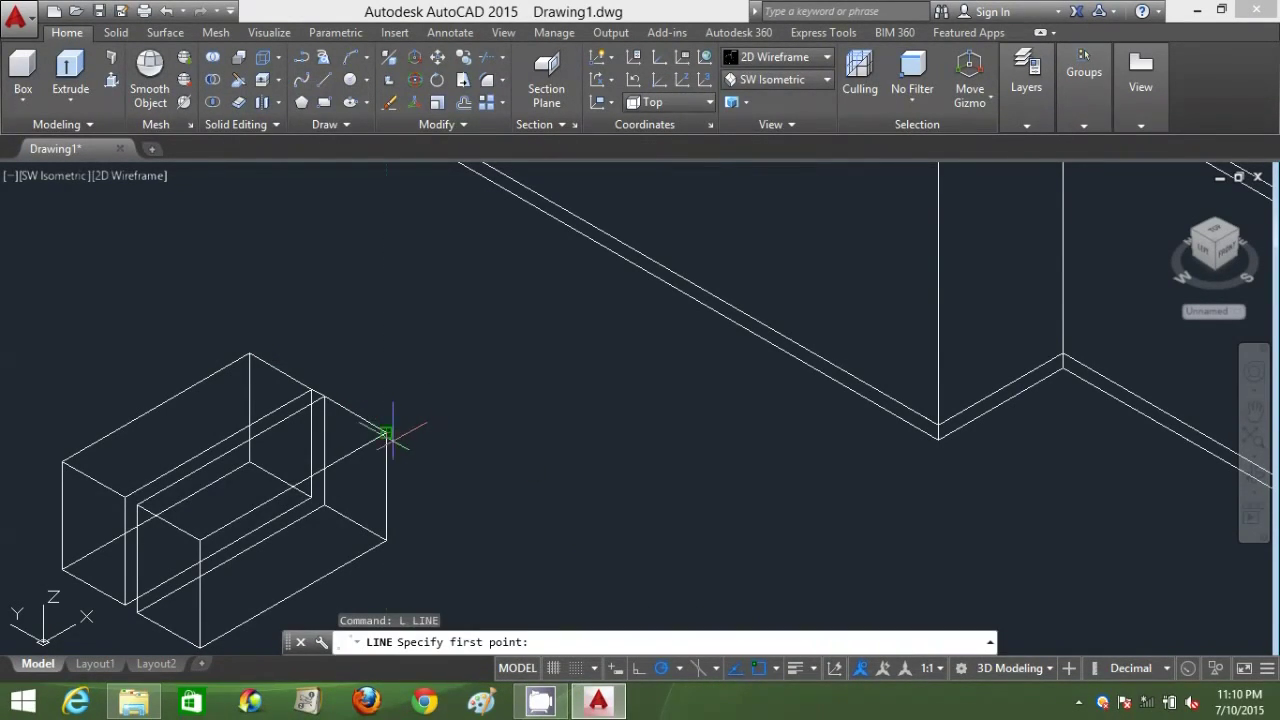
{"action": "left_click", "coordinate": [386, 433]}
{"action": "type", "text": "1"}
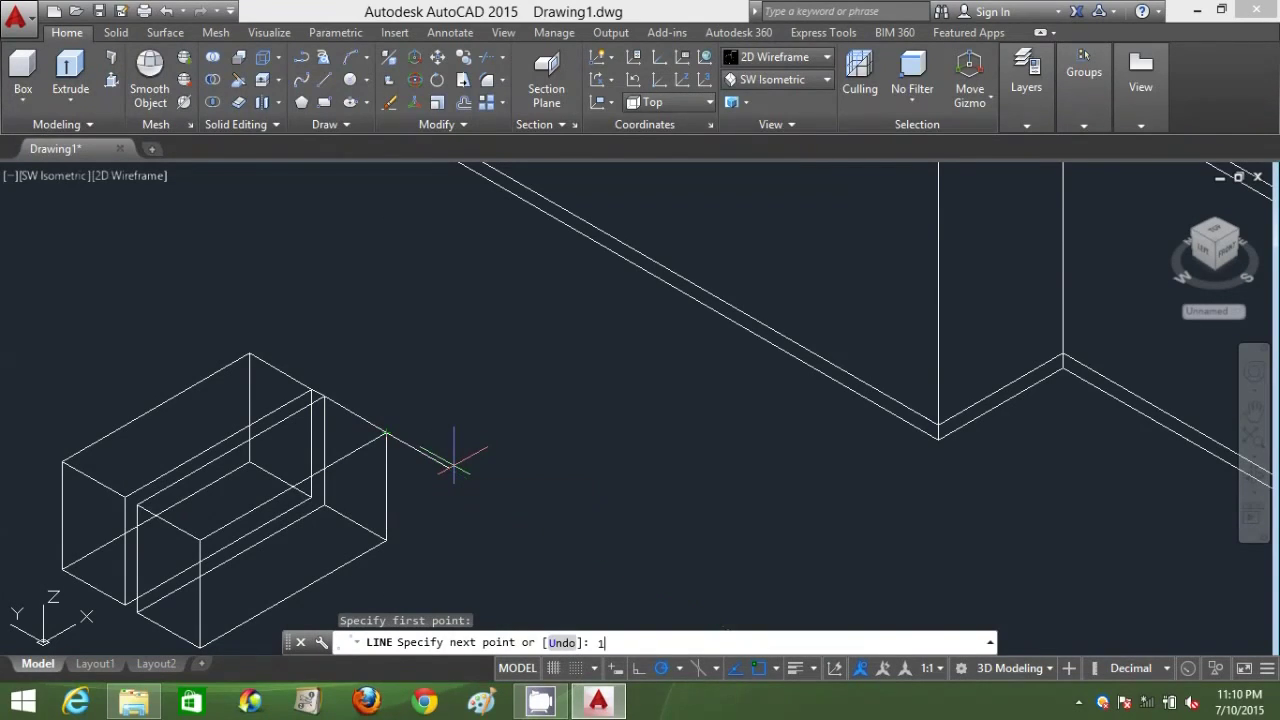
{"action": "type", "text": "400"}
{"action": "key", "text": "Return"}
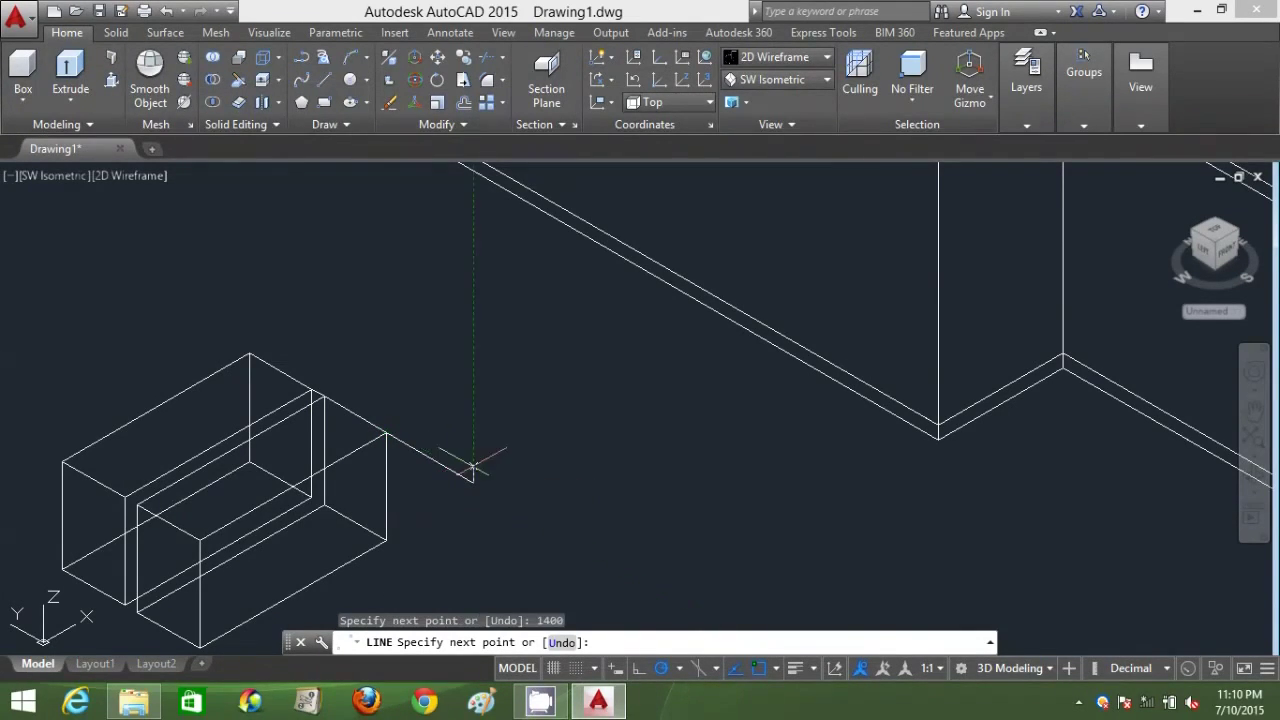
{"action": "key", "text": "Return"}
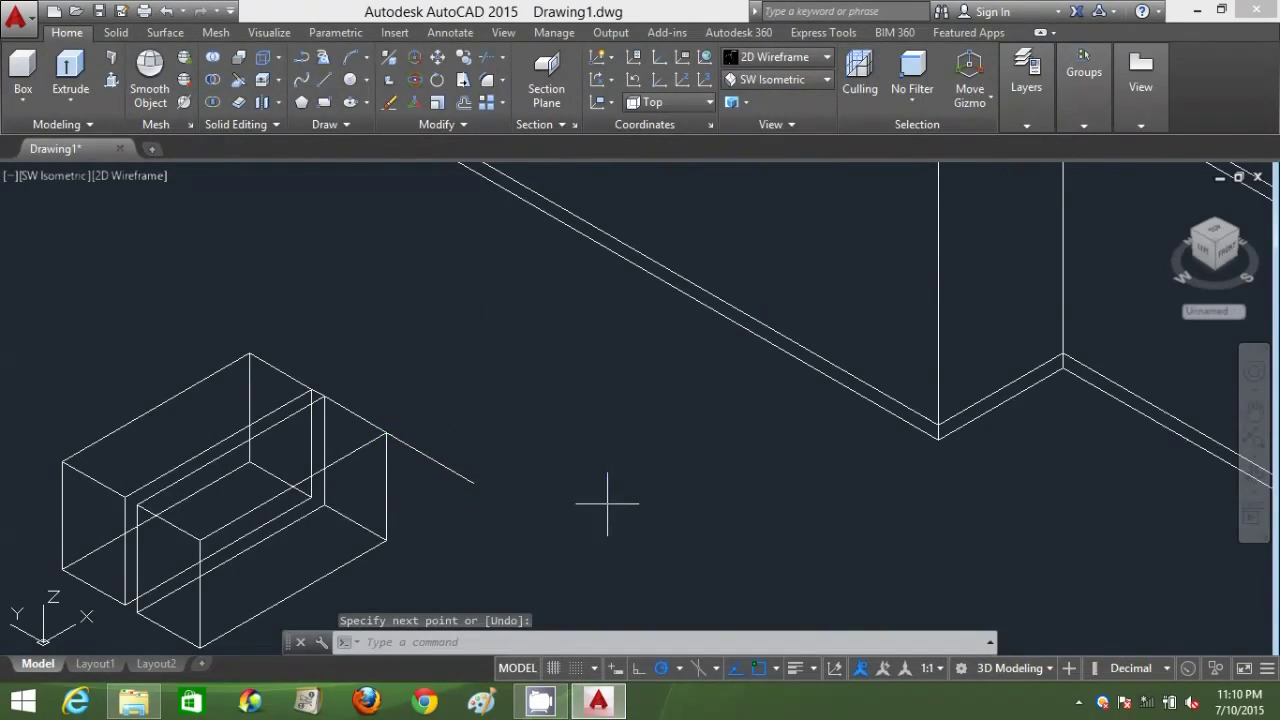
{"action": "left_click", "coordinate": [523, 401]}
{"action": "scroll", "coordinate": [522, 405], "scroll_direction": "down", "scroll_amount": 2}
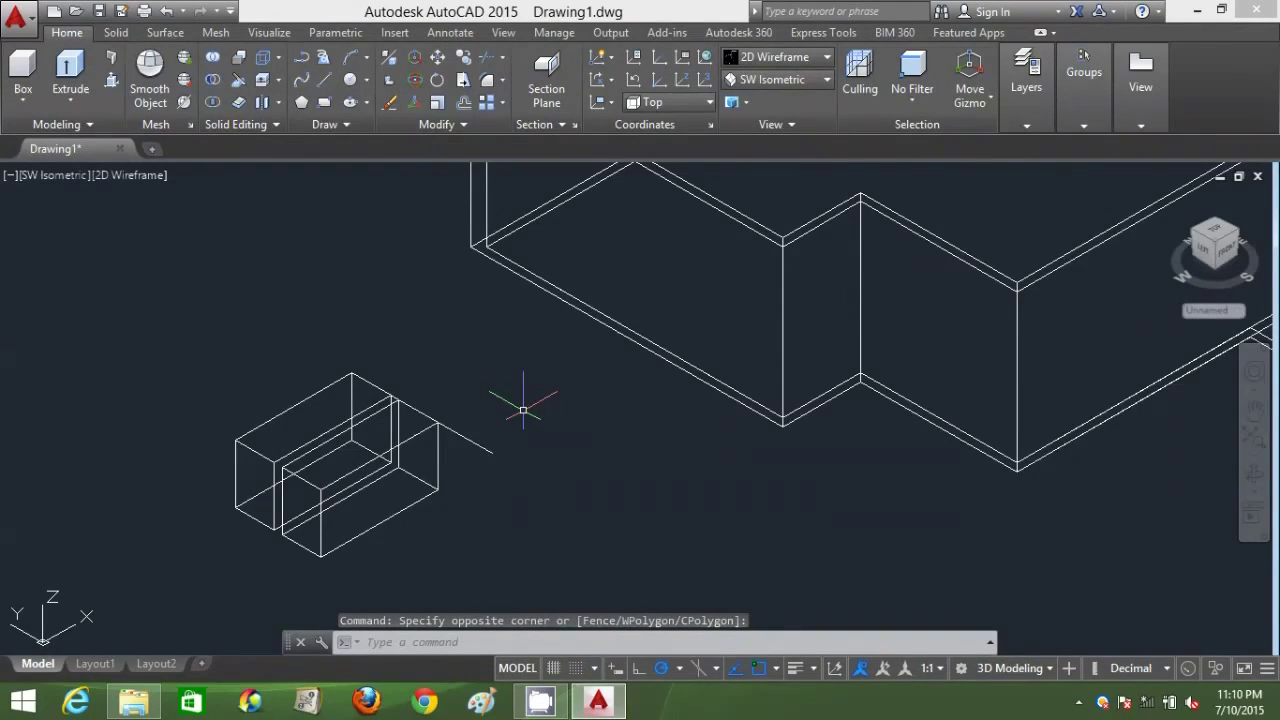
- Copy both window boxes to the end of the 1400-unit line
{"action": "type", "text": "co"}
{"action": "key", "text": "Return"}
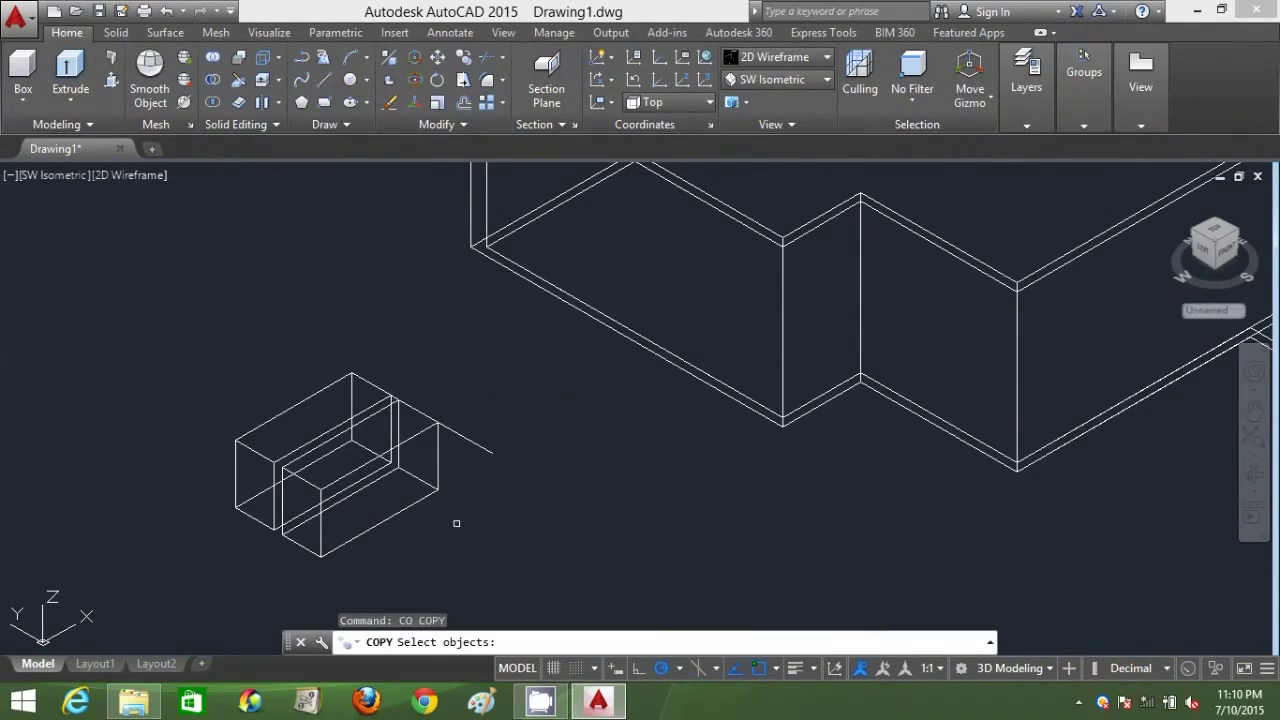
{"action": "left_click", "coordinate": [435, 549]}
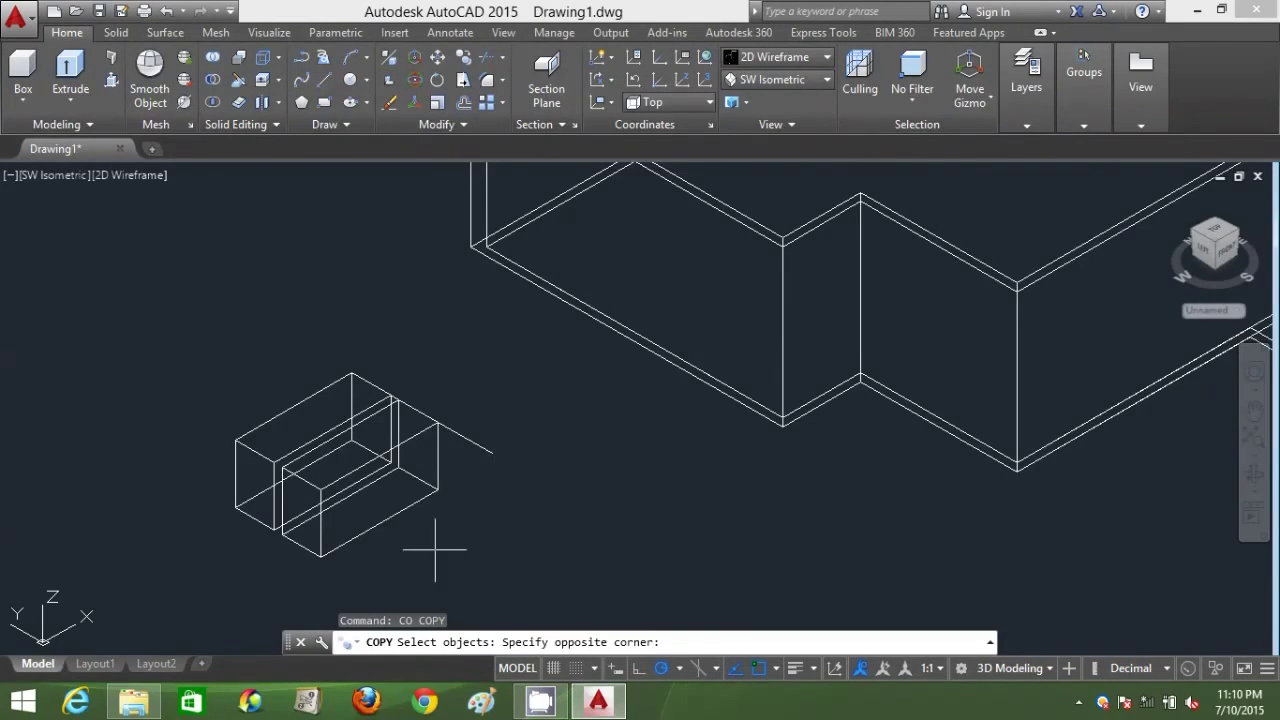
{"action": "left_click", "coordinate": [258, 471]}
{"action": "key", "text": "Return"}
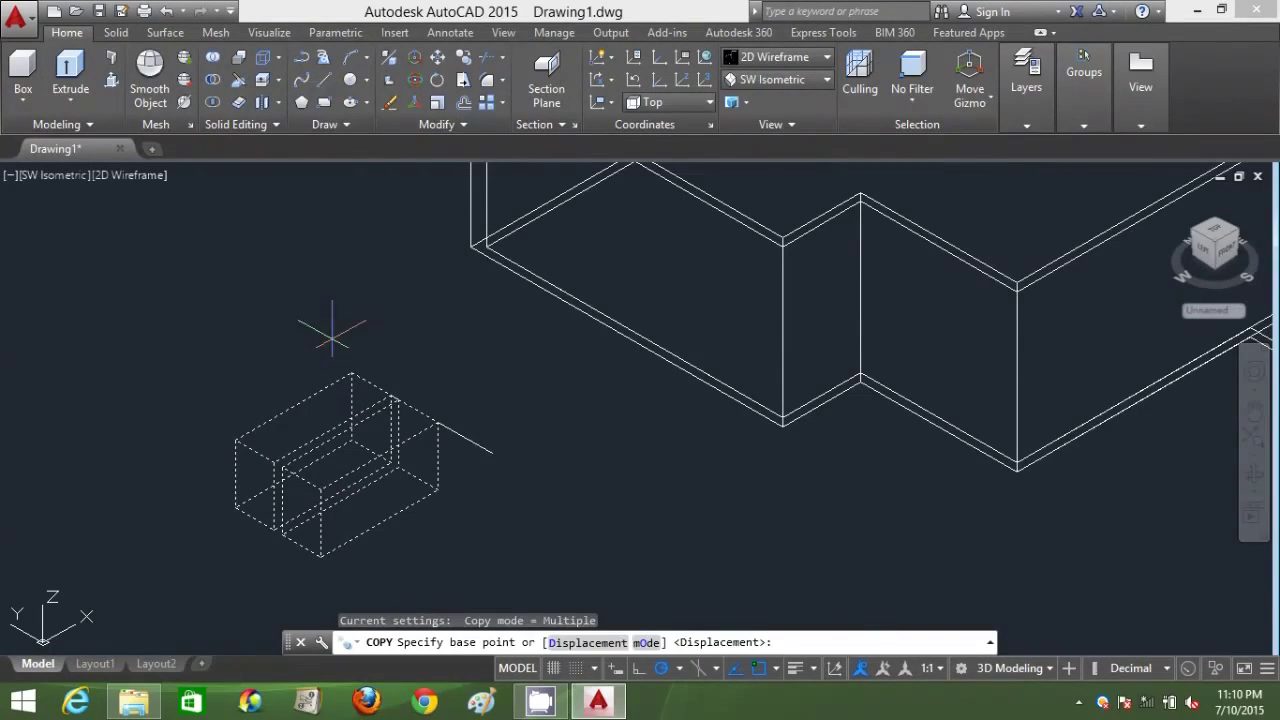
{"action": "left_click", "coordinate": [351, 375]}
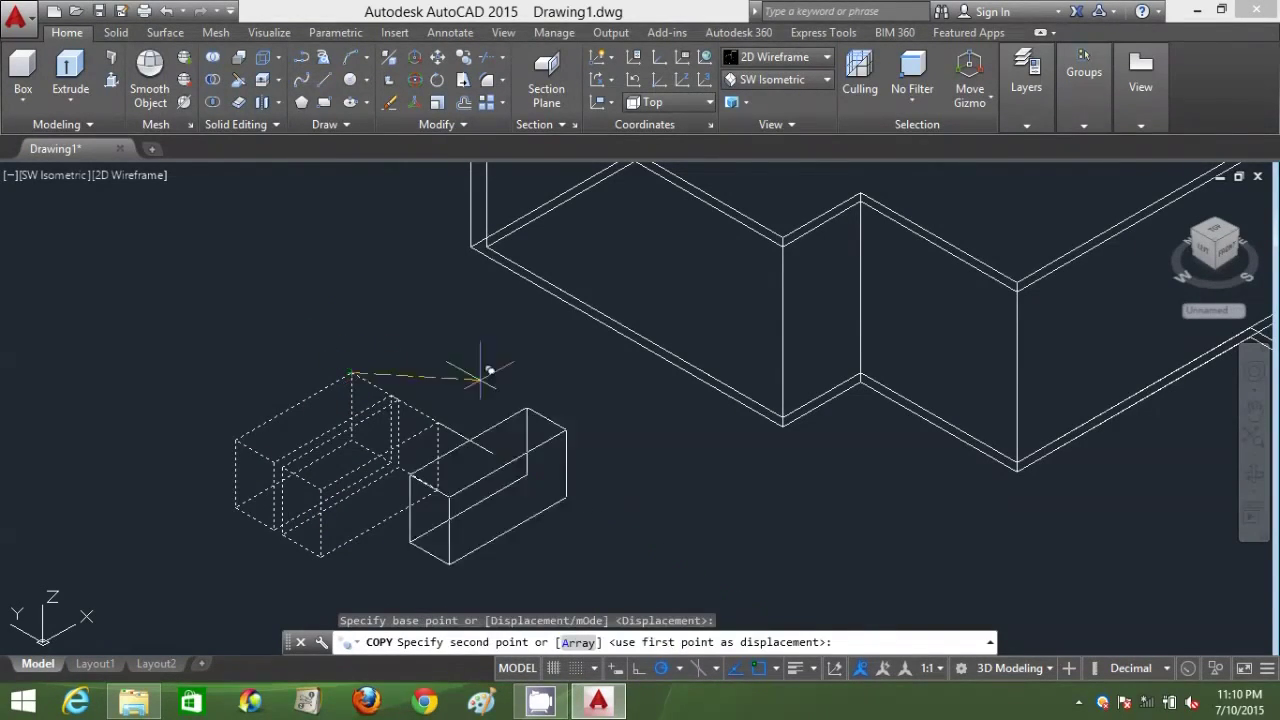
{"action": "left_click", "coordinate": [493, 452]}
{"action": "key", "text": "Escape"}
{"action": "scroll", "coordinate": [570, 395], "scroll_direction": "down", "scroll_amount": 2}
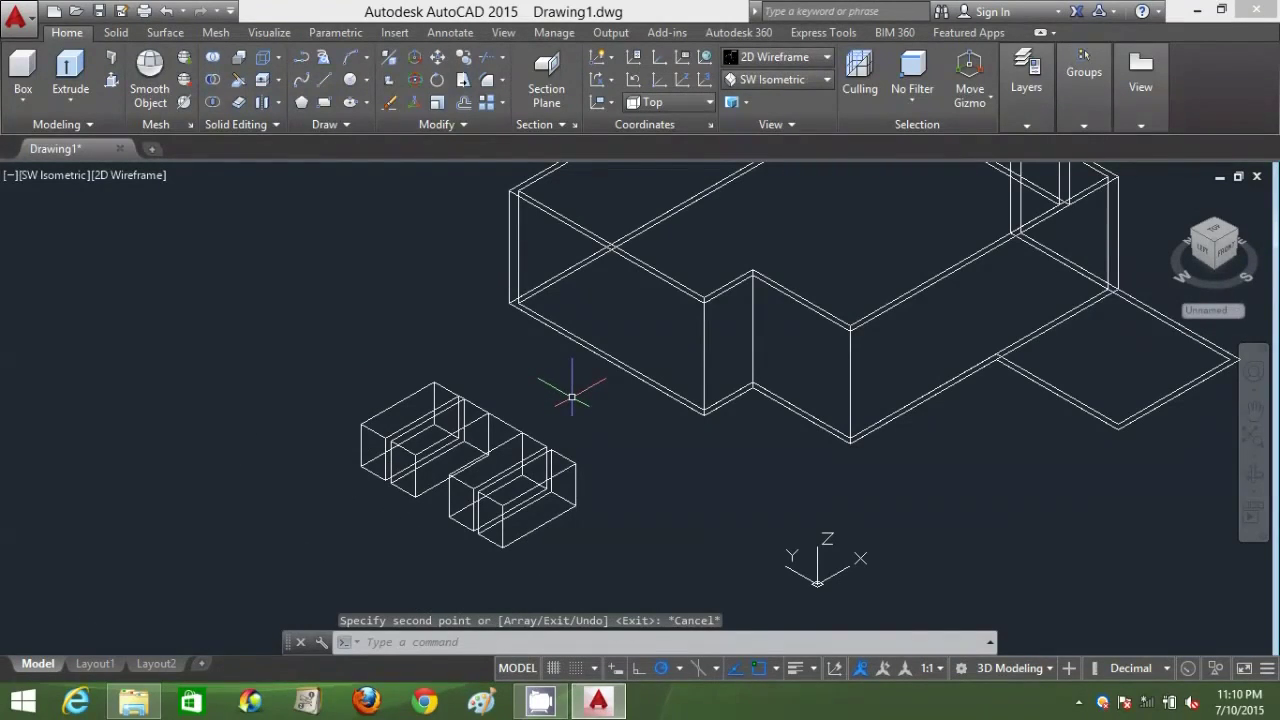
- Draw a 2100-unit vertical guide line from the wall corner
{"action": "type", "text": "l"}
{"action": "key", "text": "Return"}
{"action": "left_click", "coordinate": [604, 358]}
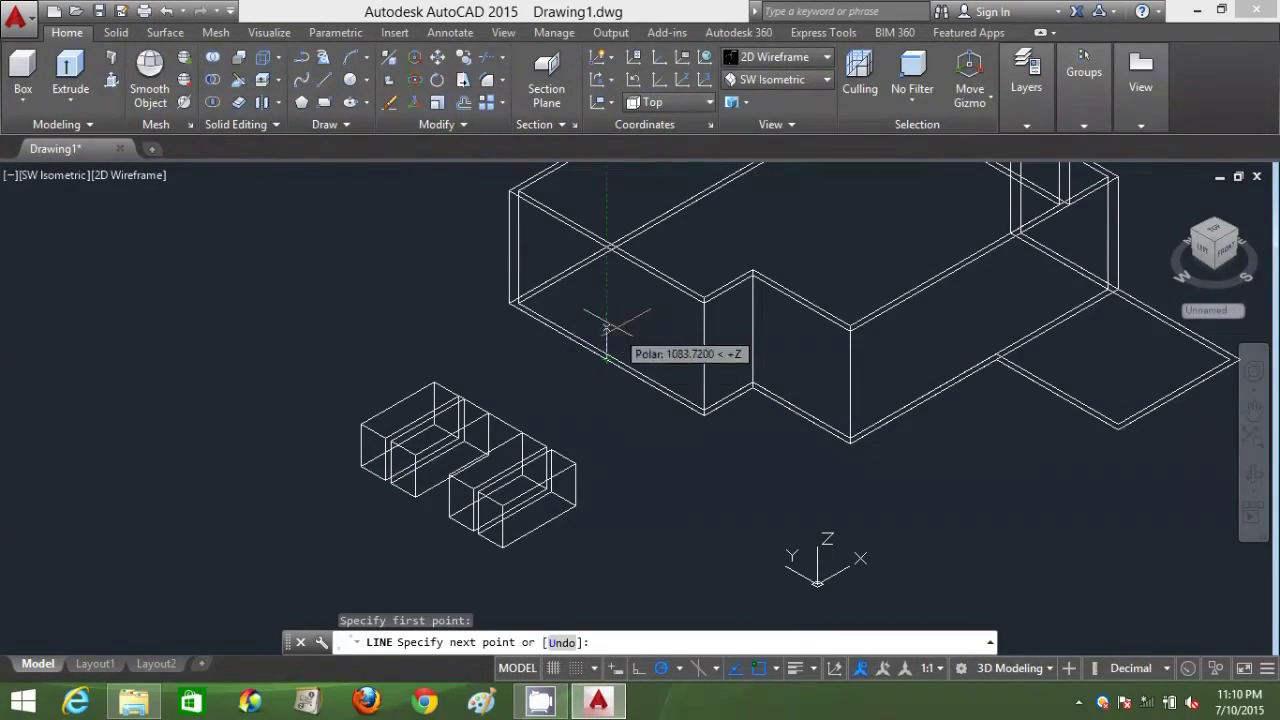
{"action": "type", "text": "21"}
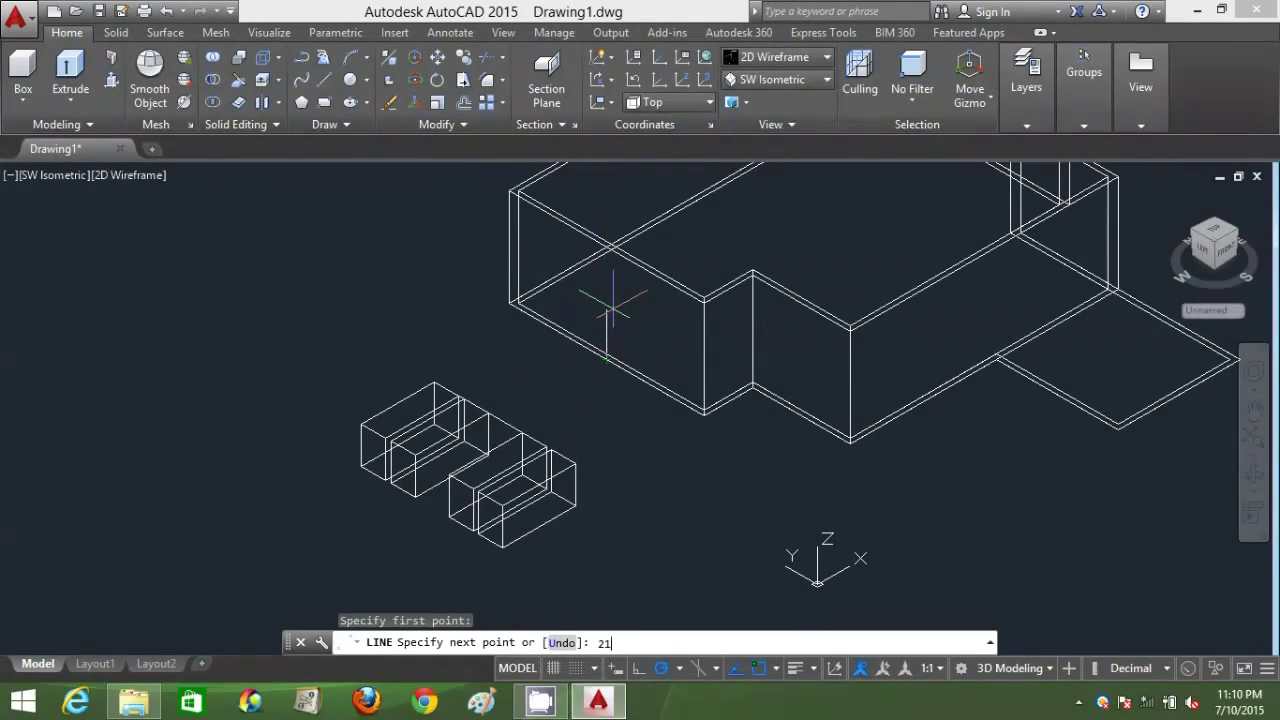
{"action": "type", "text": "00"}
{"action": "key", "text": "Return"}
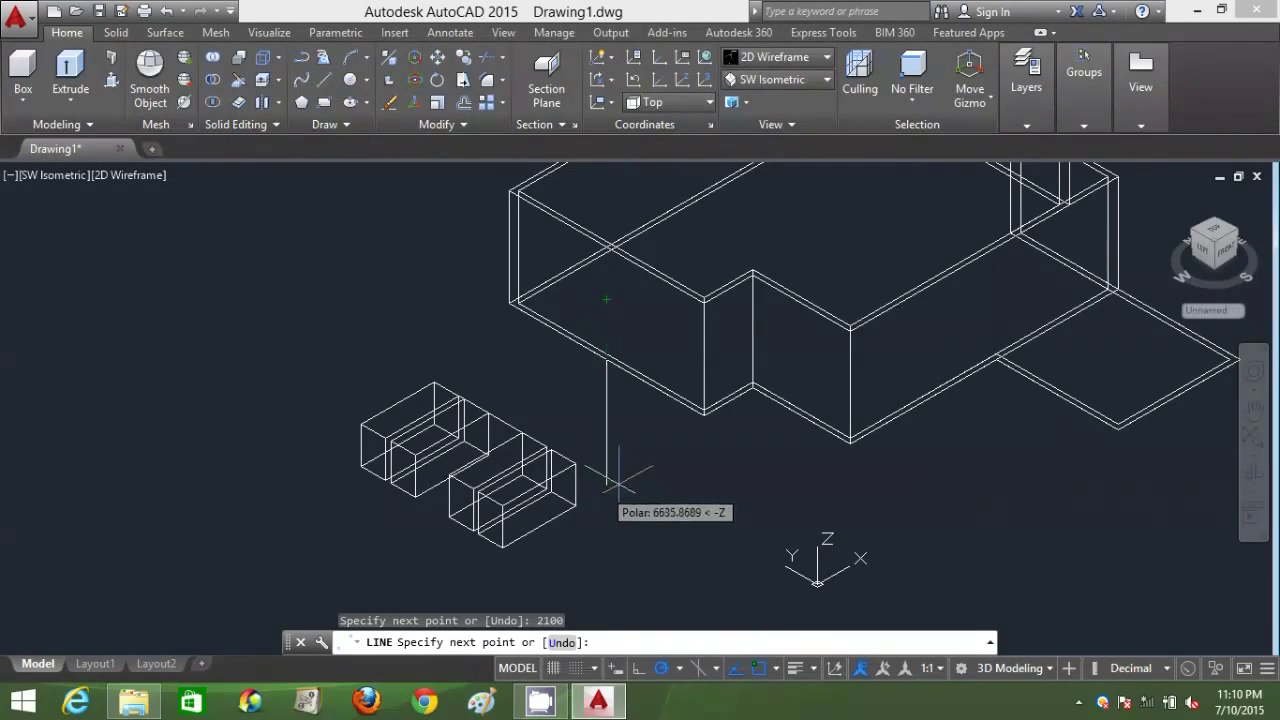
{"action": "key", "text": "Return"}
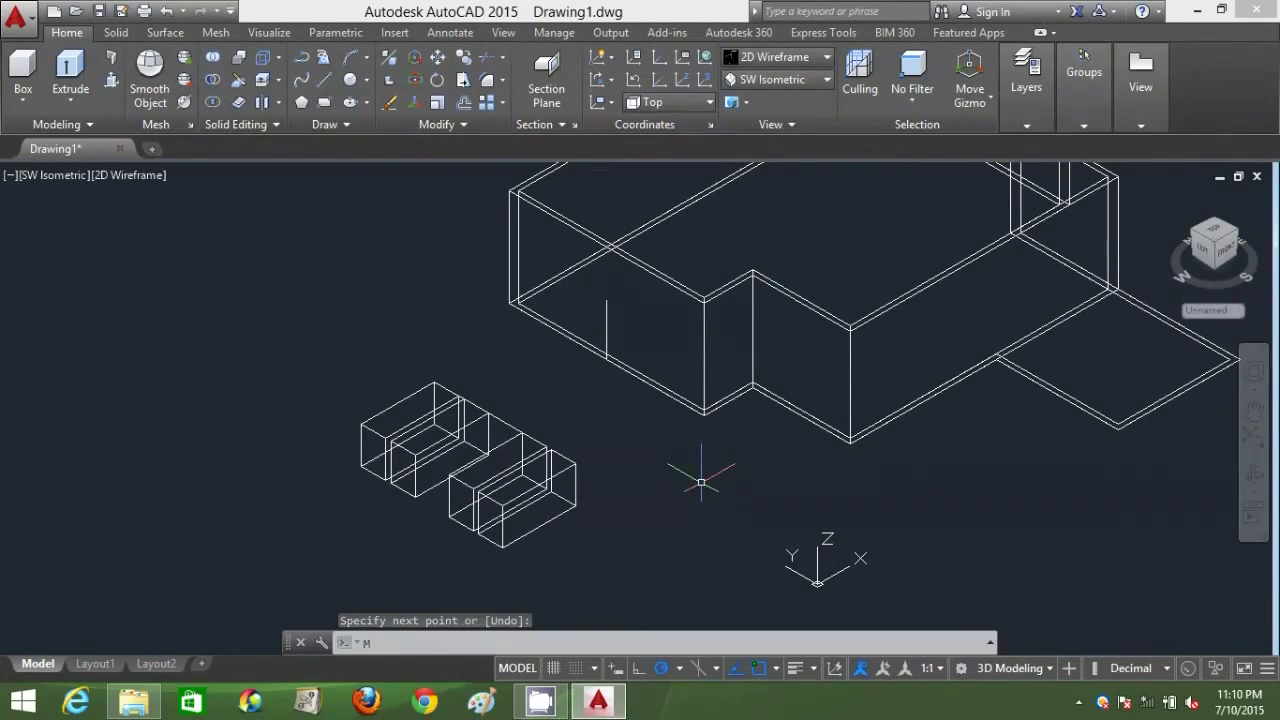
- Move the four window boxes into the front wall and switch to the Conceptual visual style
{"action": "type", "text": "m"}
{"action": "key", "text": "Return"}
{"action": "left_click", "coordinate": [605, 521]}
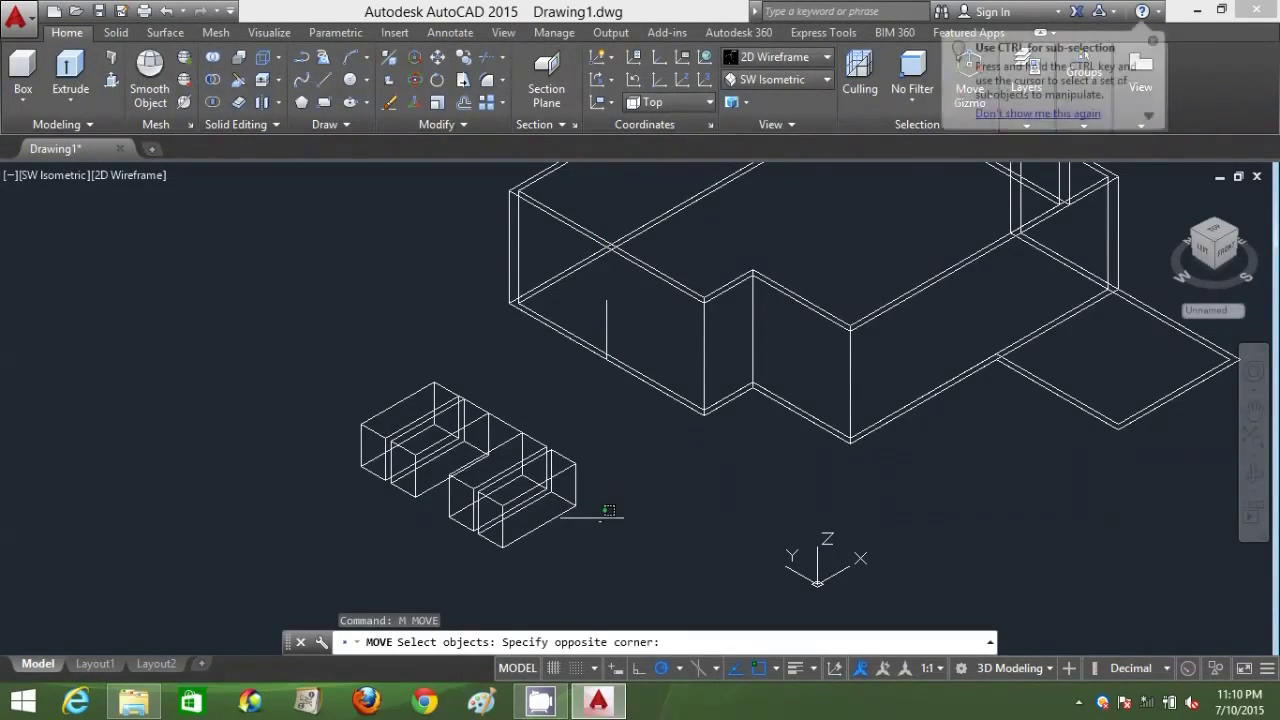
{"action": "left_click", "coordinate": [372, 386]}
{"action": "key", "text": "Return"}
{"action": "left_click", "coordinate": [506, 424]}
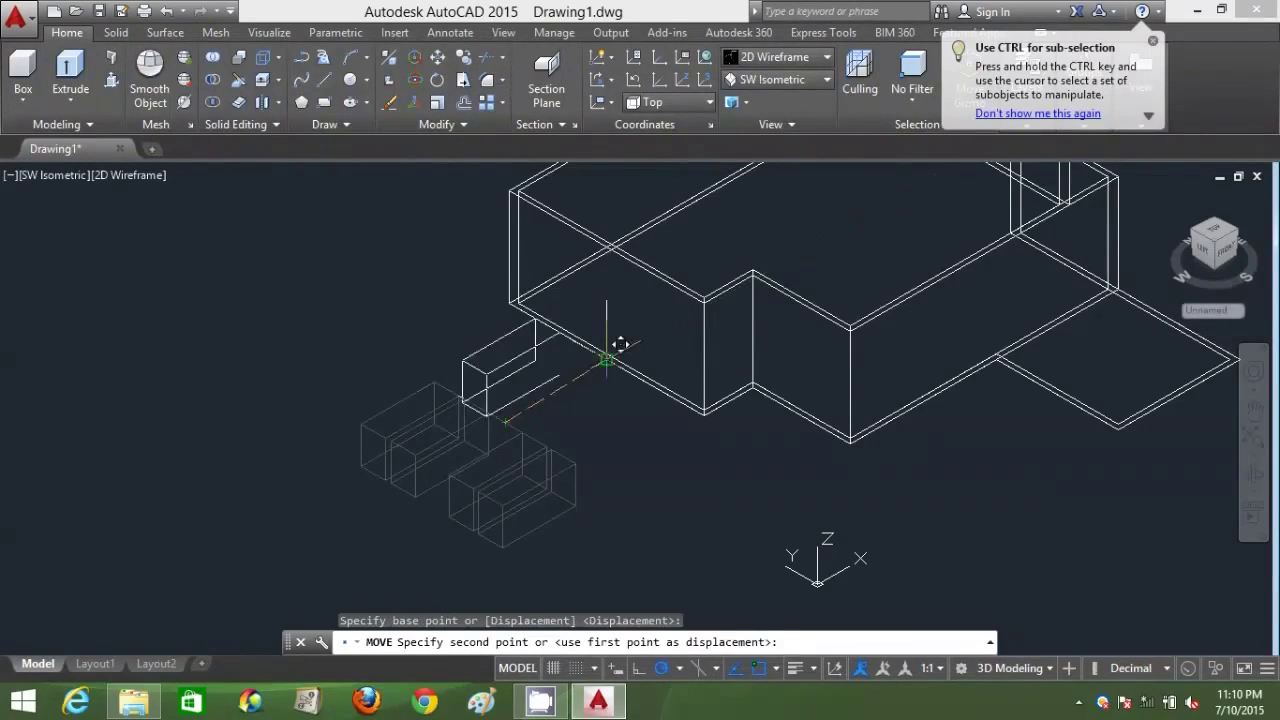
{"action": "left_click", "coordinate": [641, 284]}
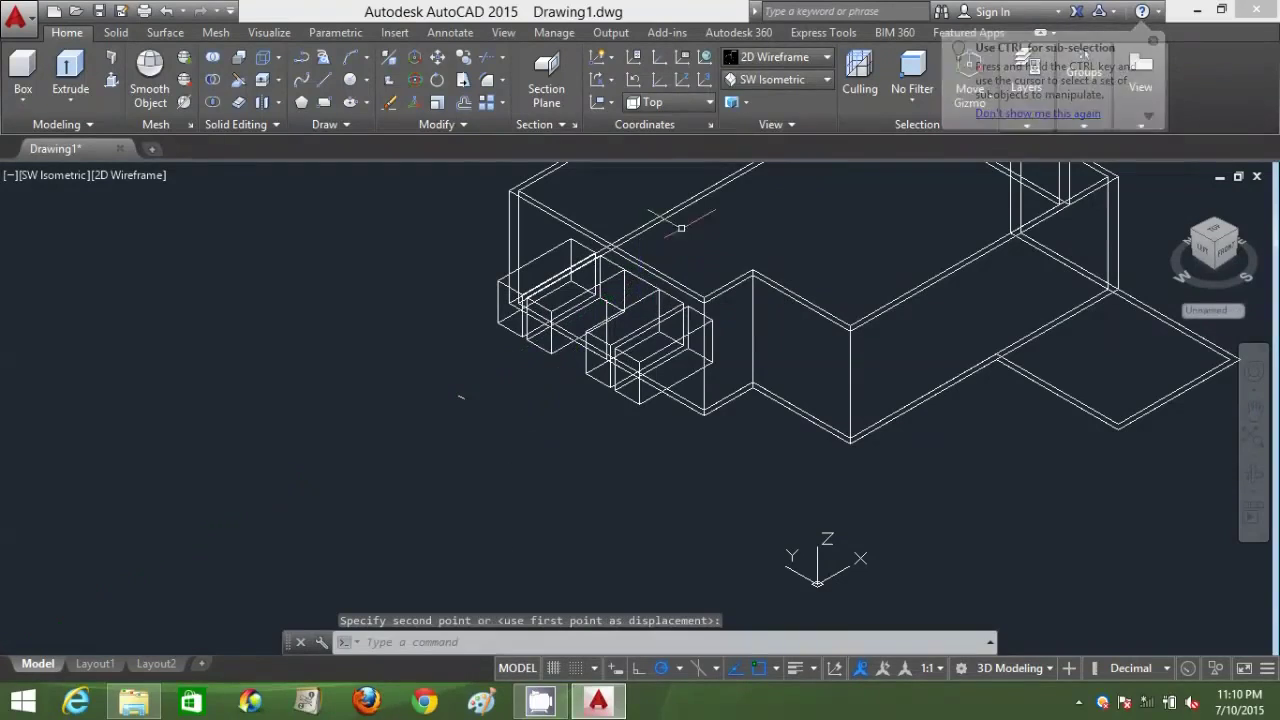
{"action": "left_click", "coordinate": [776, 58]}
{"action": "left_click", "coordinate": [843, 168]}
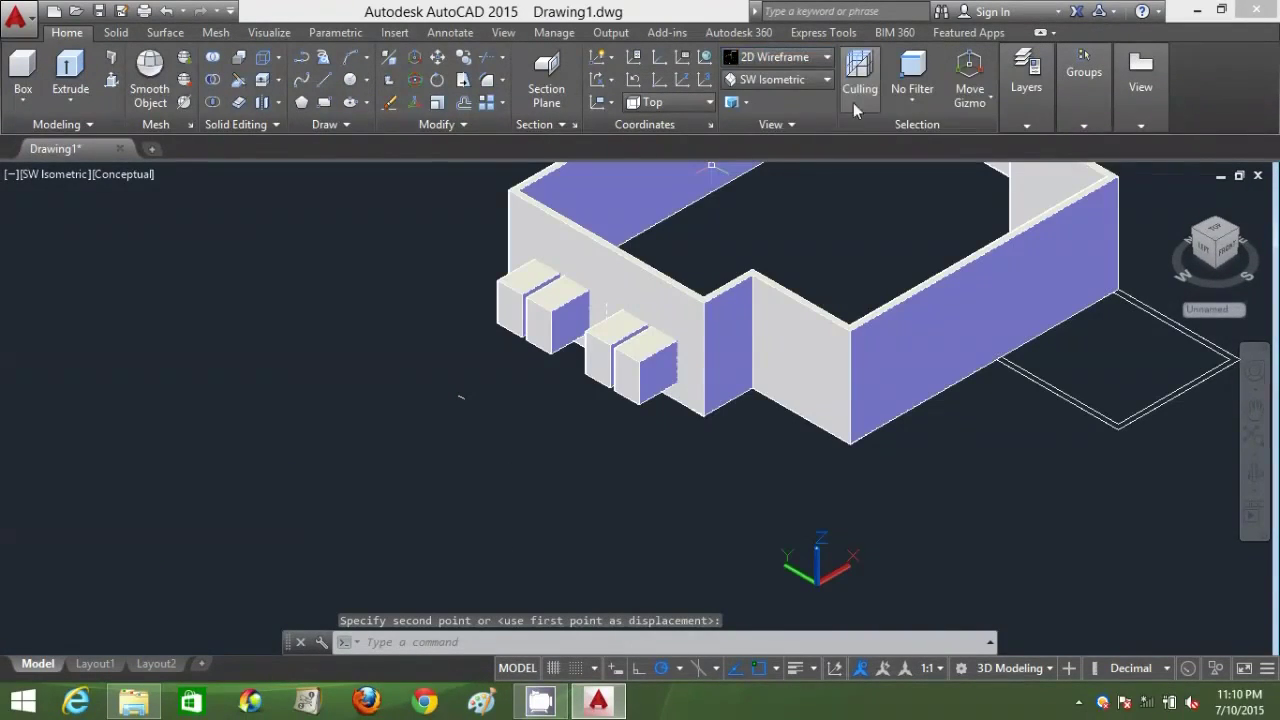